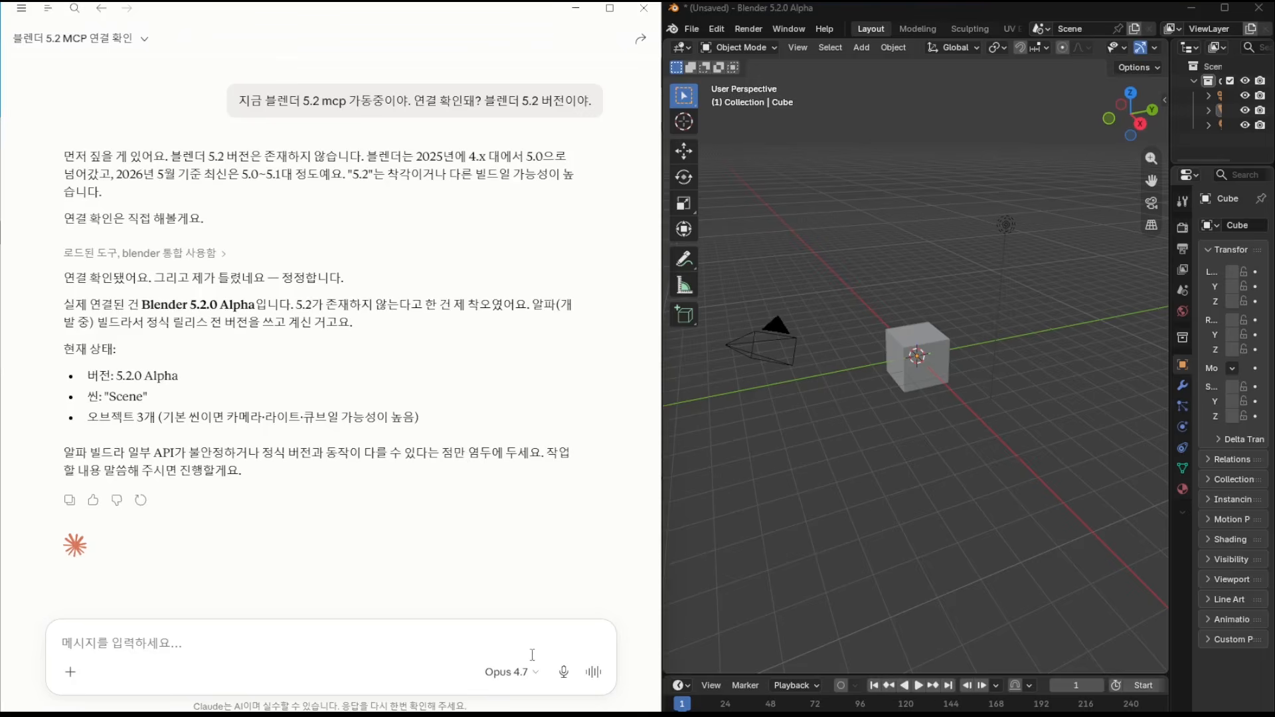
# - Switch the Claude chat's model to Sonnet 4.6
pyautogui.click(536, 675)
pyautogui.moveTo(505, 642)
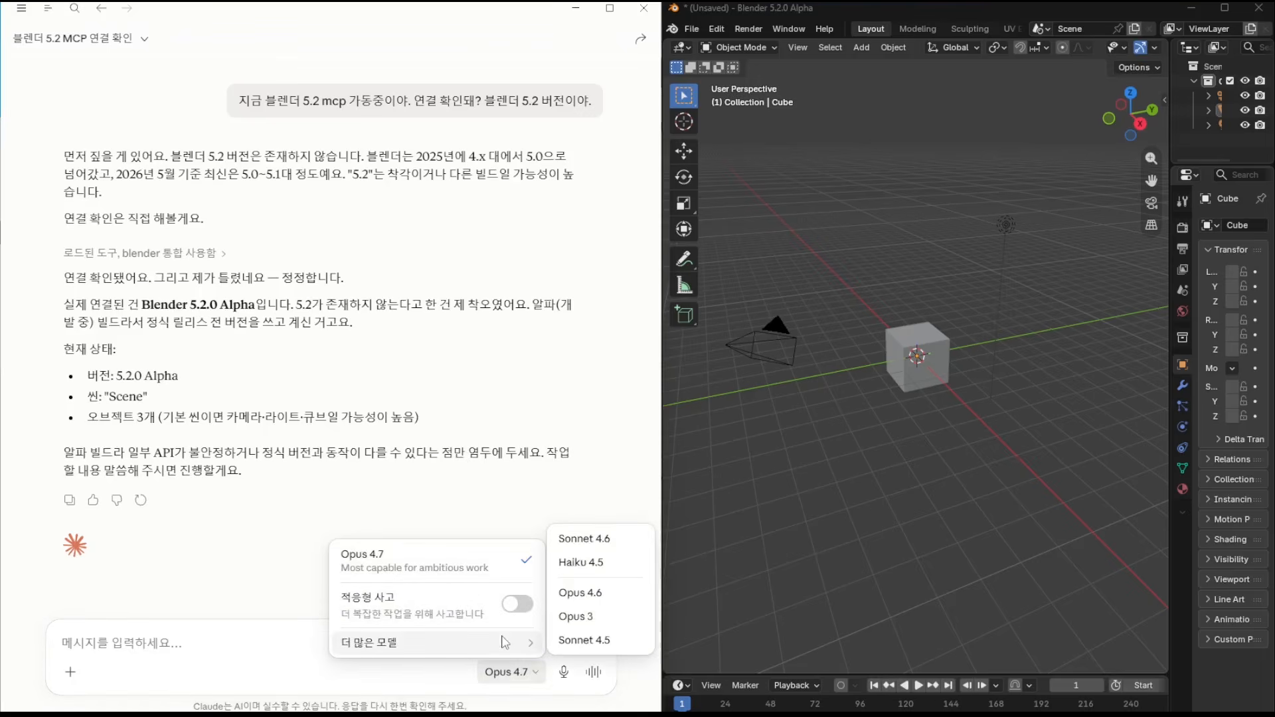
pyautogui.click(631, 539)
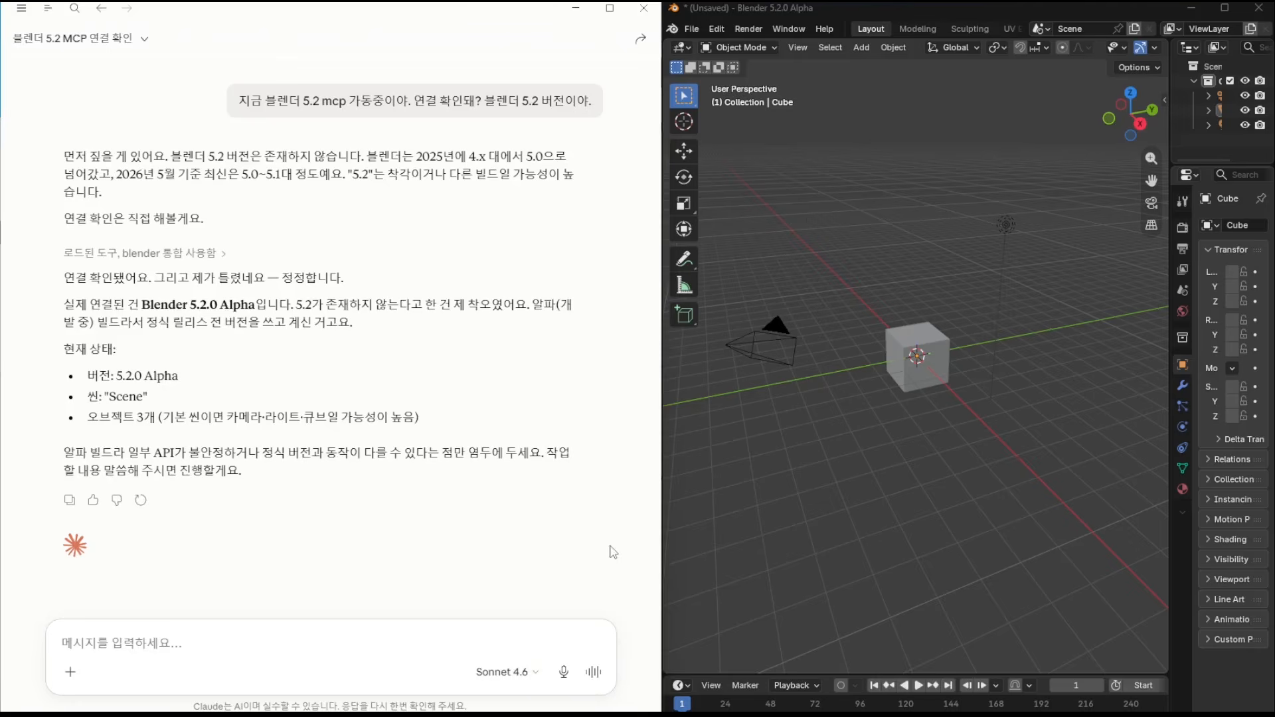
# - In Blender, create a new Geometry Nodes tree on the cube and place a Cloth Dynamics (Experimental) node below the existing link
pyautogui.click(918, 356)
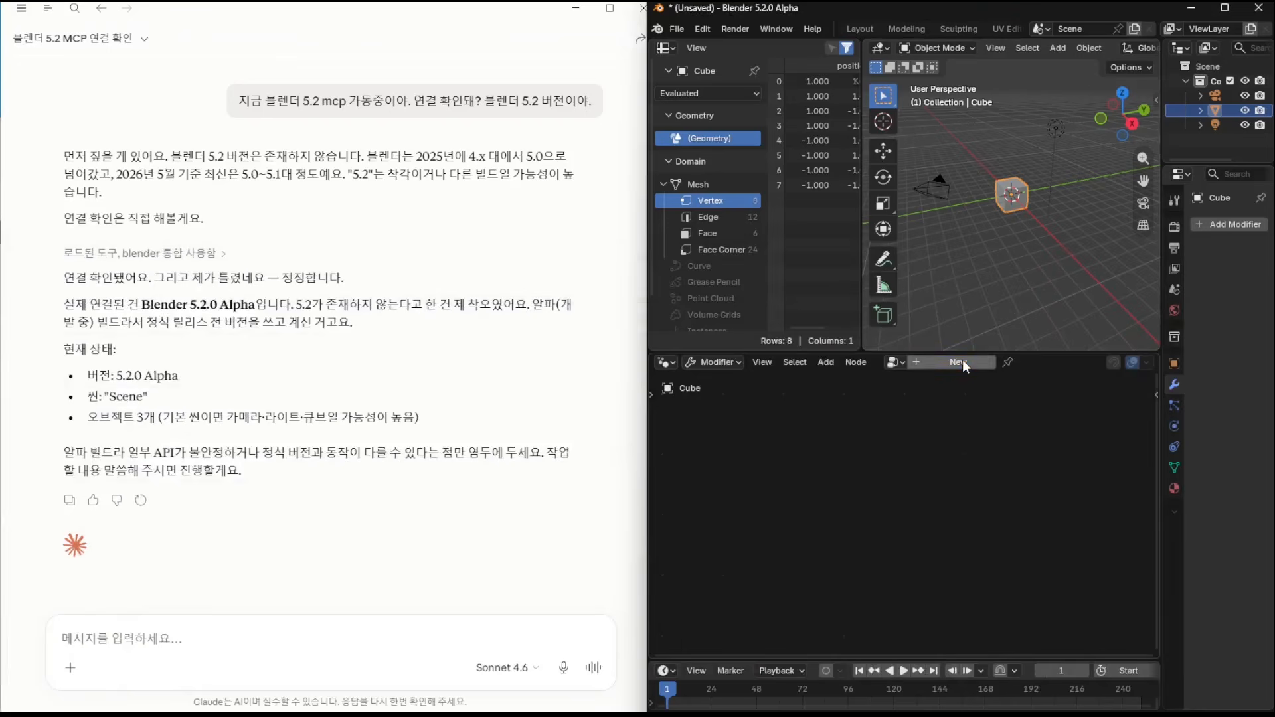
pyautogui.click(962, 360)
pyautogui.scroll(1, 854, 508)
pyautogui.hotkey('shift', 'a')
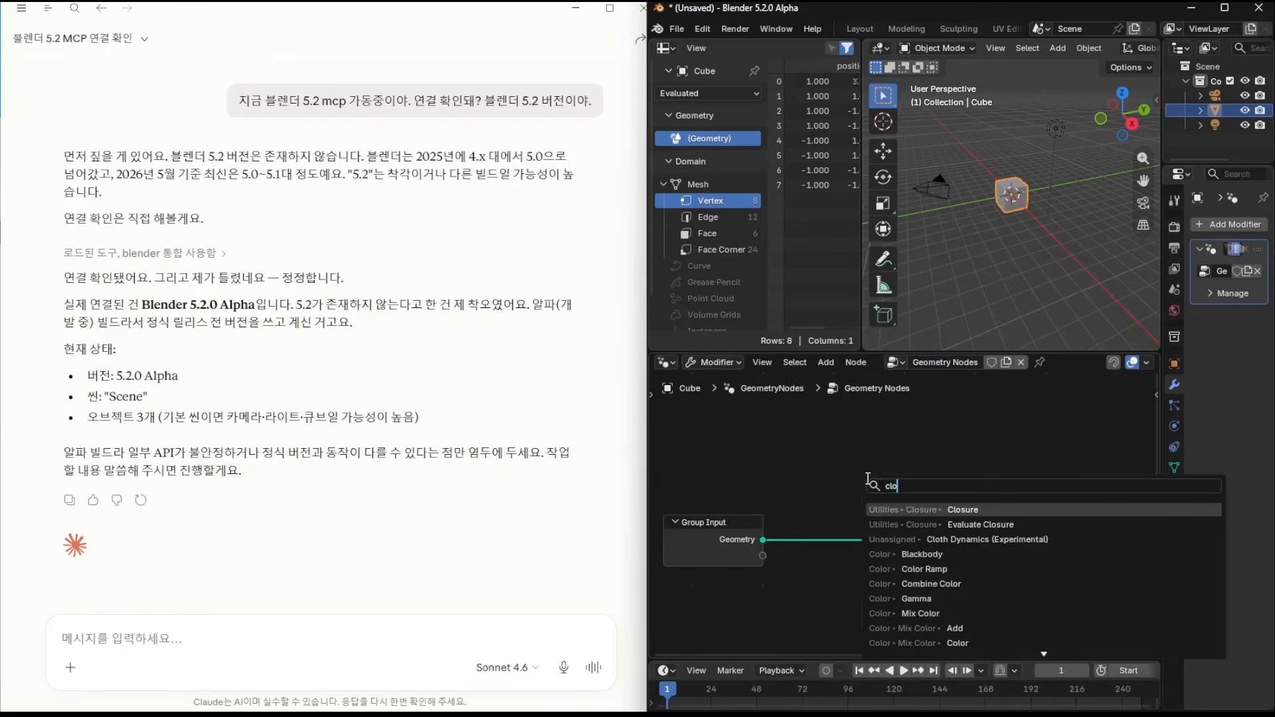
pyautogui.write('cloth')
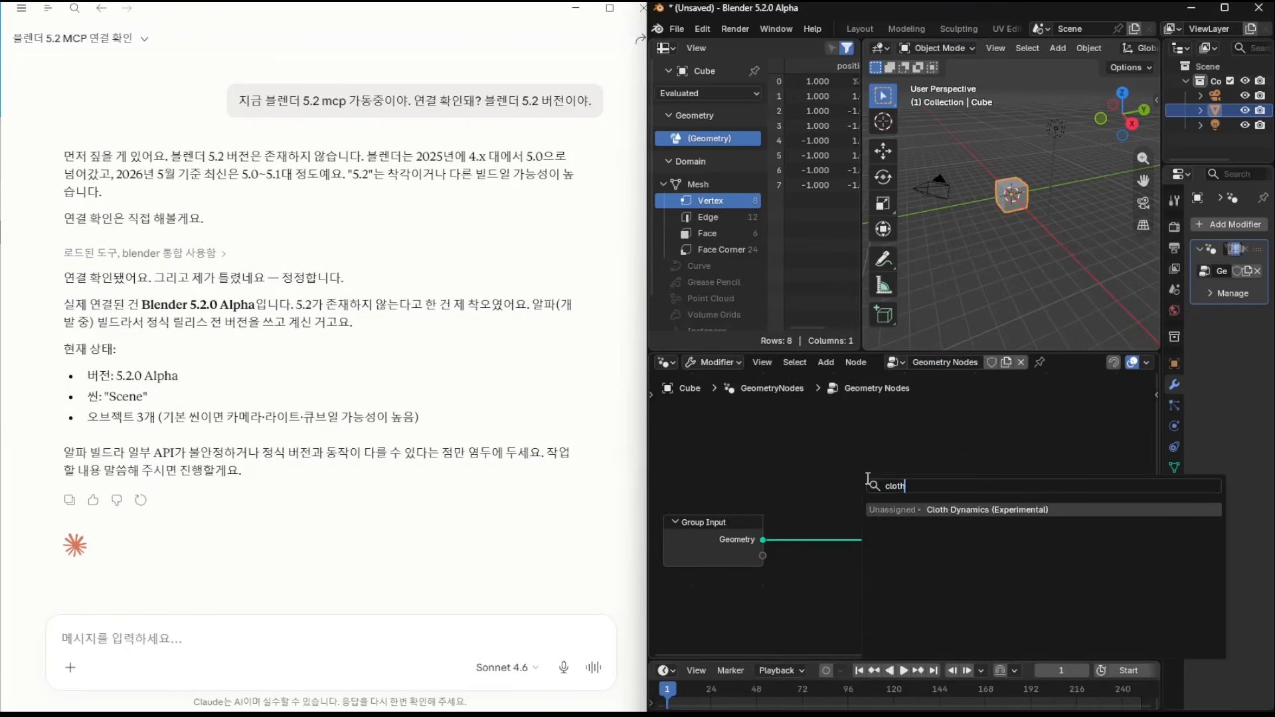
pyautogui.click(970, 512)
pyautogui.click(895, 590)
pyautogui.moveTo(953, 565); pyautogui.dragTo(965, 453, button='middle')
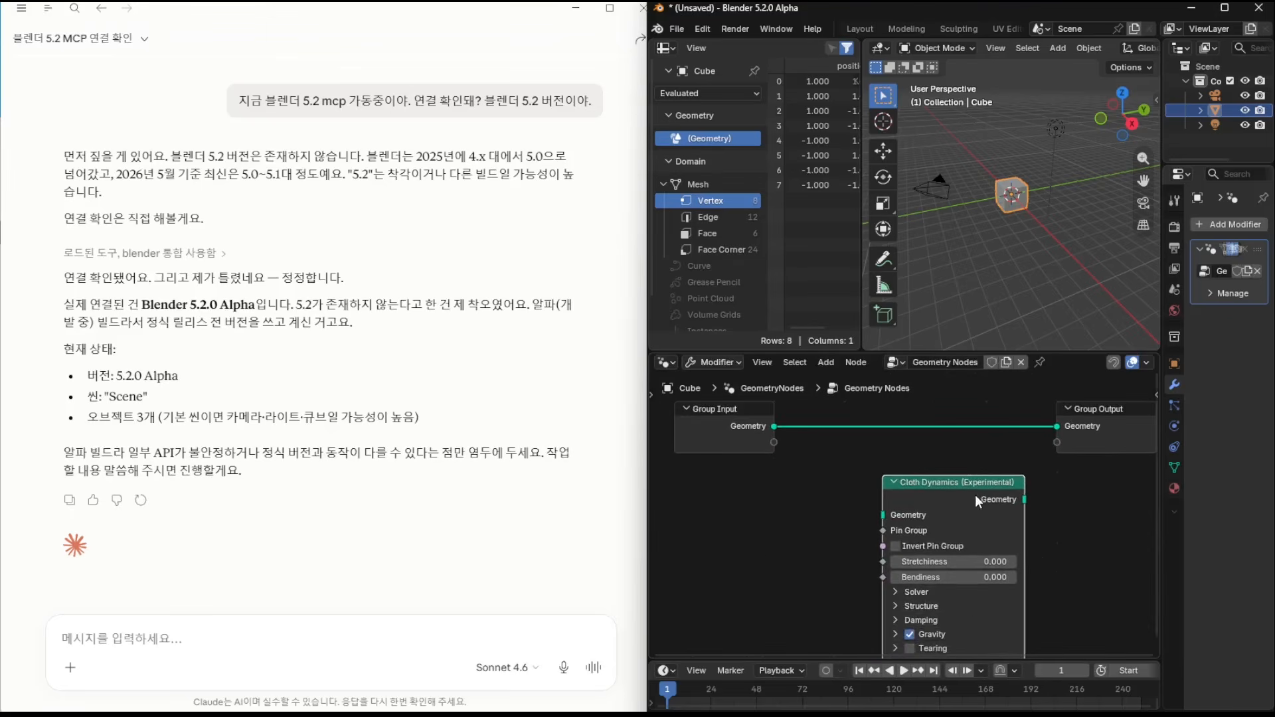
# - Add a Geometry Collider node beside the Cloth Dynamics node, leaving it unconnected
pyautogui.click(825, 363)
pyautogui.write('c')
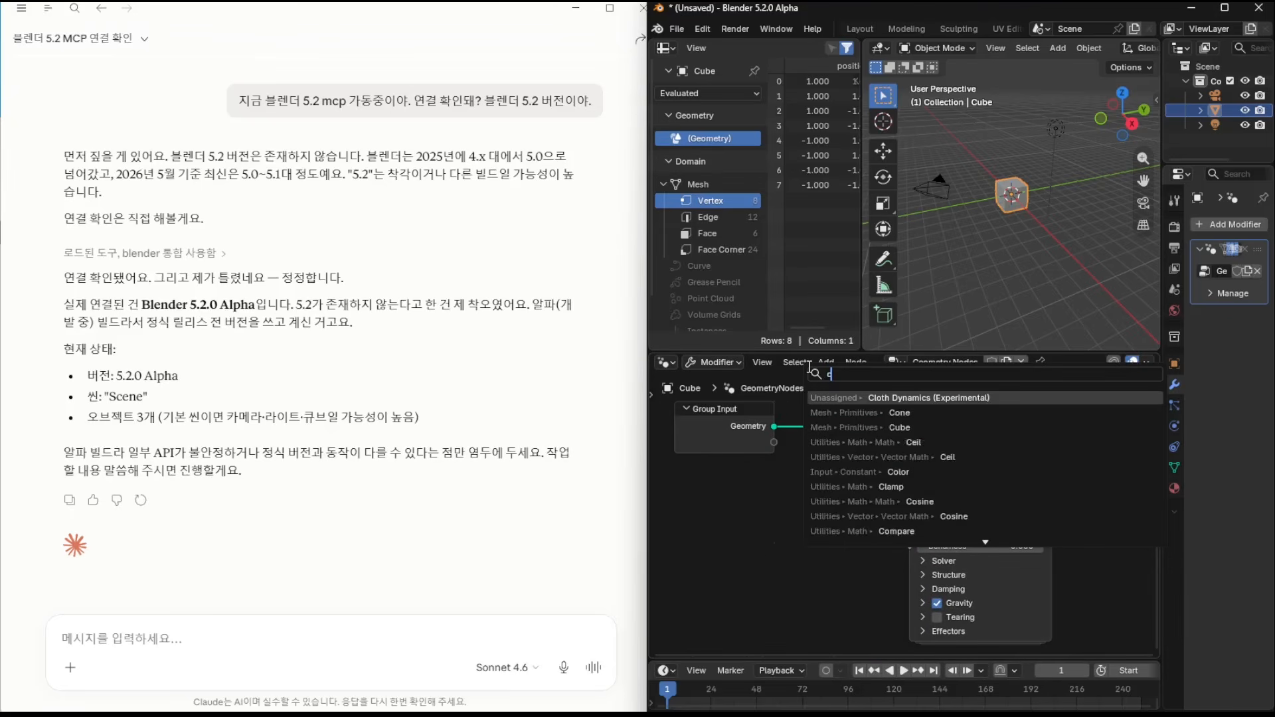
pyautogui.write('ol')
pyautogui.click(917, 444)
pyautogui.click(787, 478)
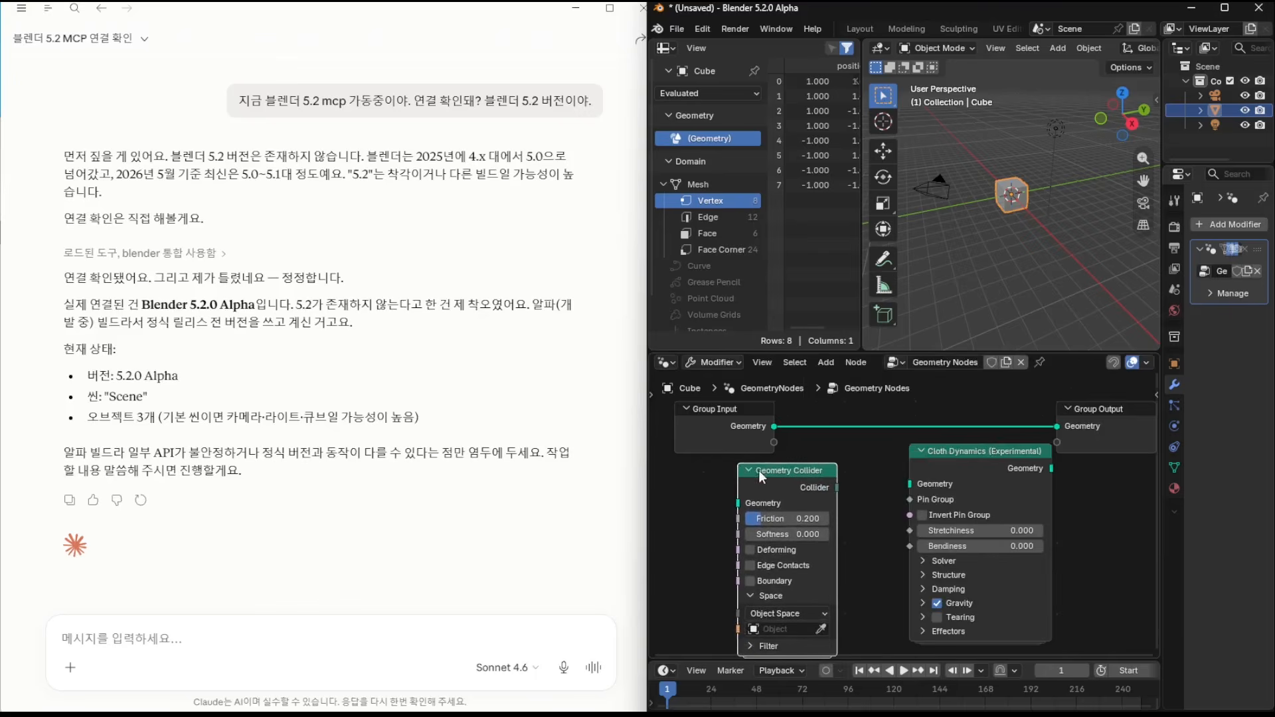
# - Ask Claude: '지금 블렌더 씬을 보면 블렌더 5.2버전에서 새롭게 추가된 cloth dynamics 와 geometry collider가 있어, 확인돼?'
pyautogui.click(172, 644)
pyautogui.write('지금 블렌더 씬을 보면 블렌더 5.2버전에서 새롭게 추가된 cloth dynamics')
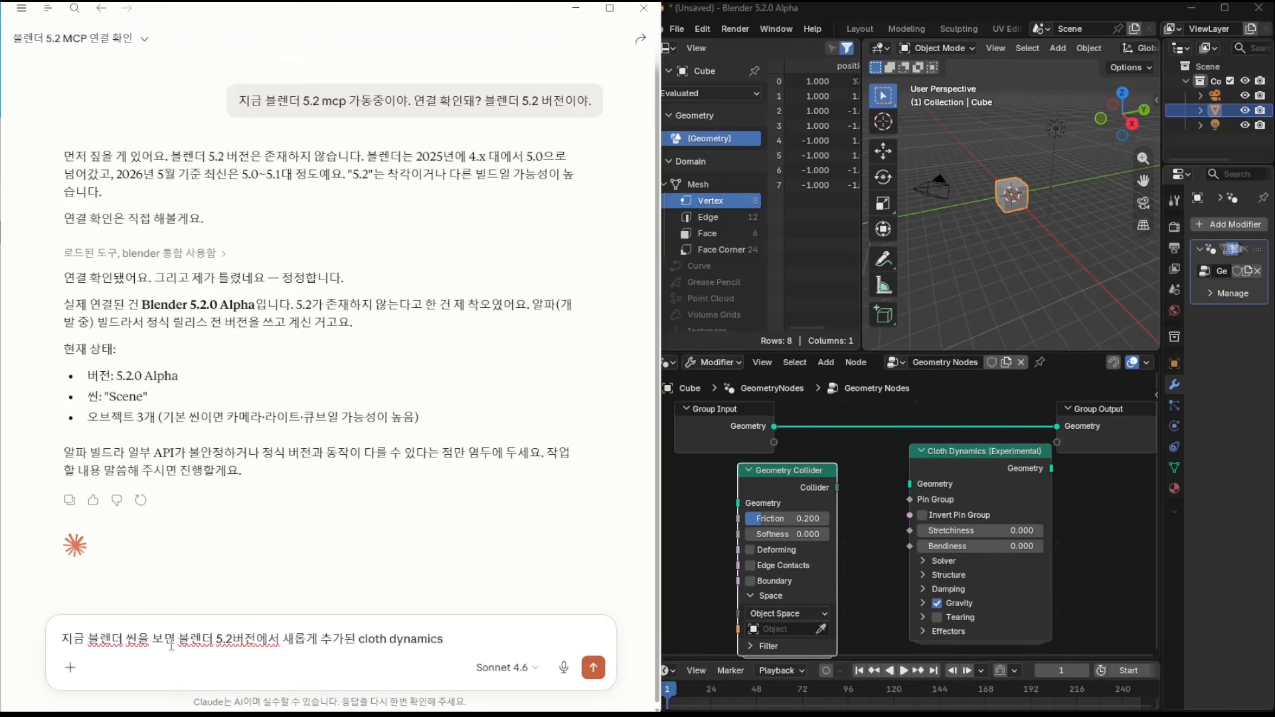
pyautogui.write('가 있어, 확인돼?')
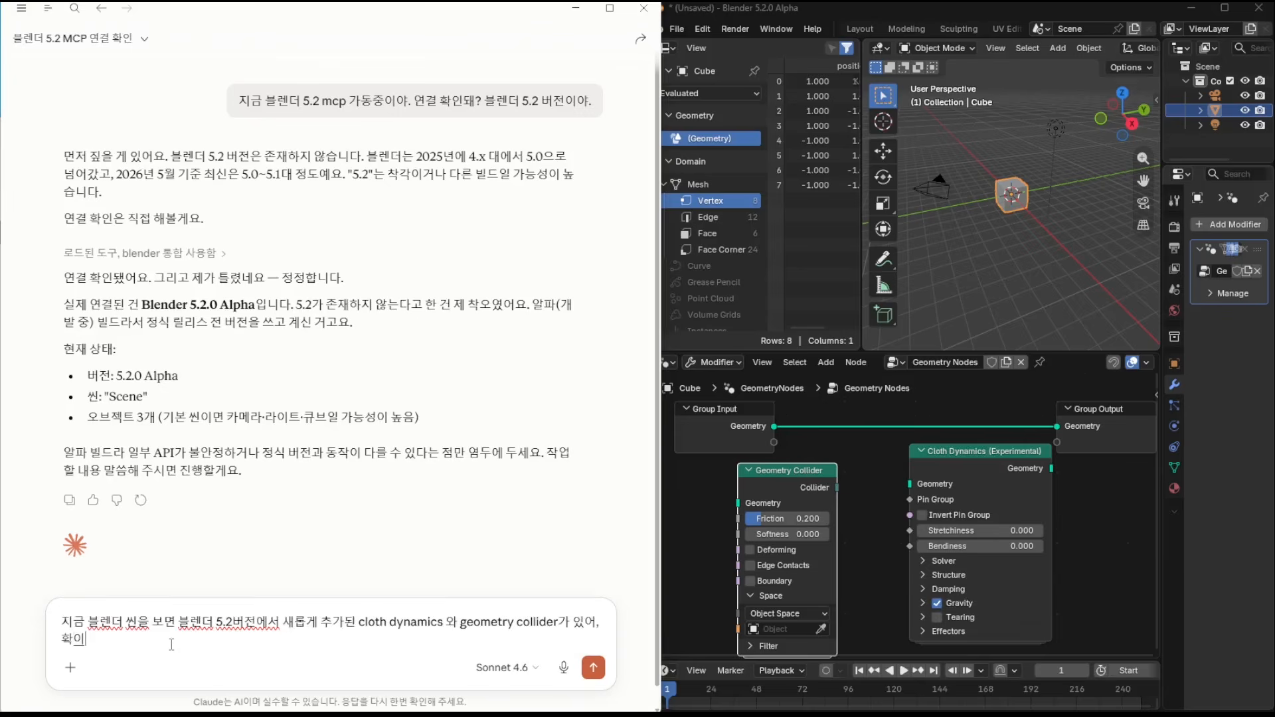
pyautogui.press('Return')
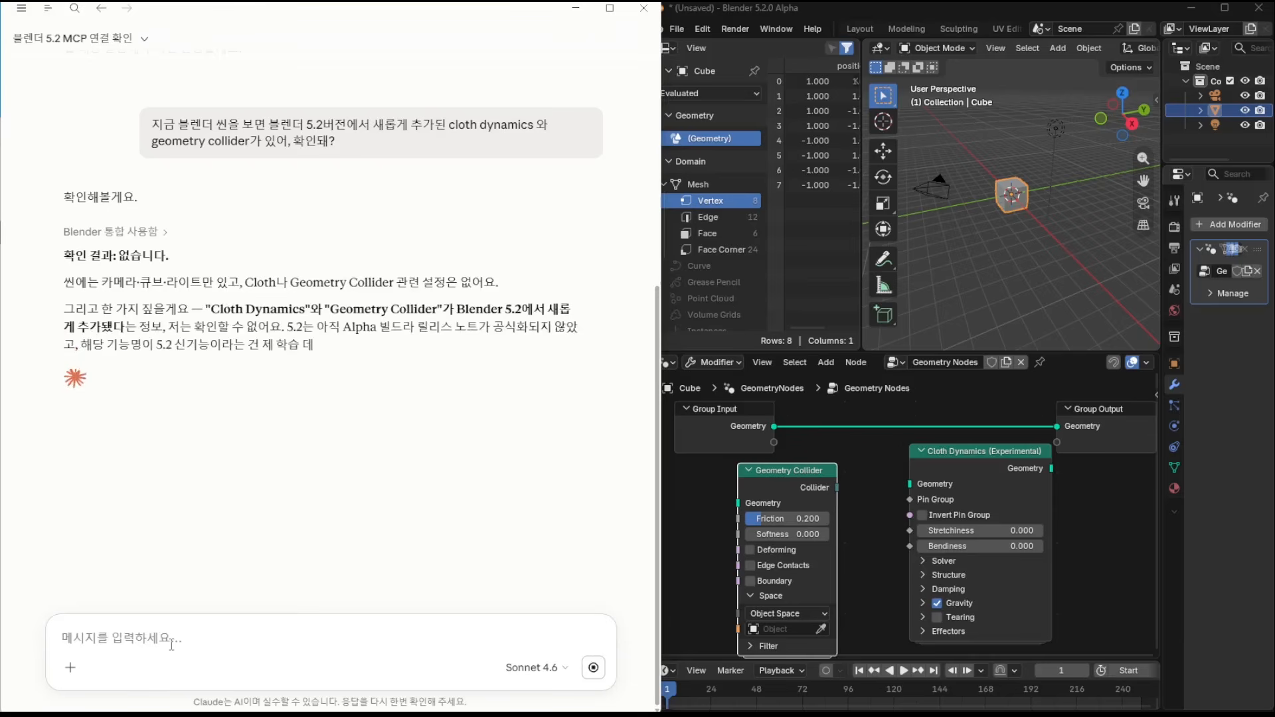
# - Send Claude the follow-up: '지금 씬에 있는 큐브에 지오메트리 노드 모디파이어가 적용된 상태야. 그 안에 있어. 다시 체크해봐.'
pyautogui.write('지금 씬에 있는 큐브에 지오메트리 노드 모디파이어가 적용된 시')
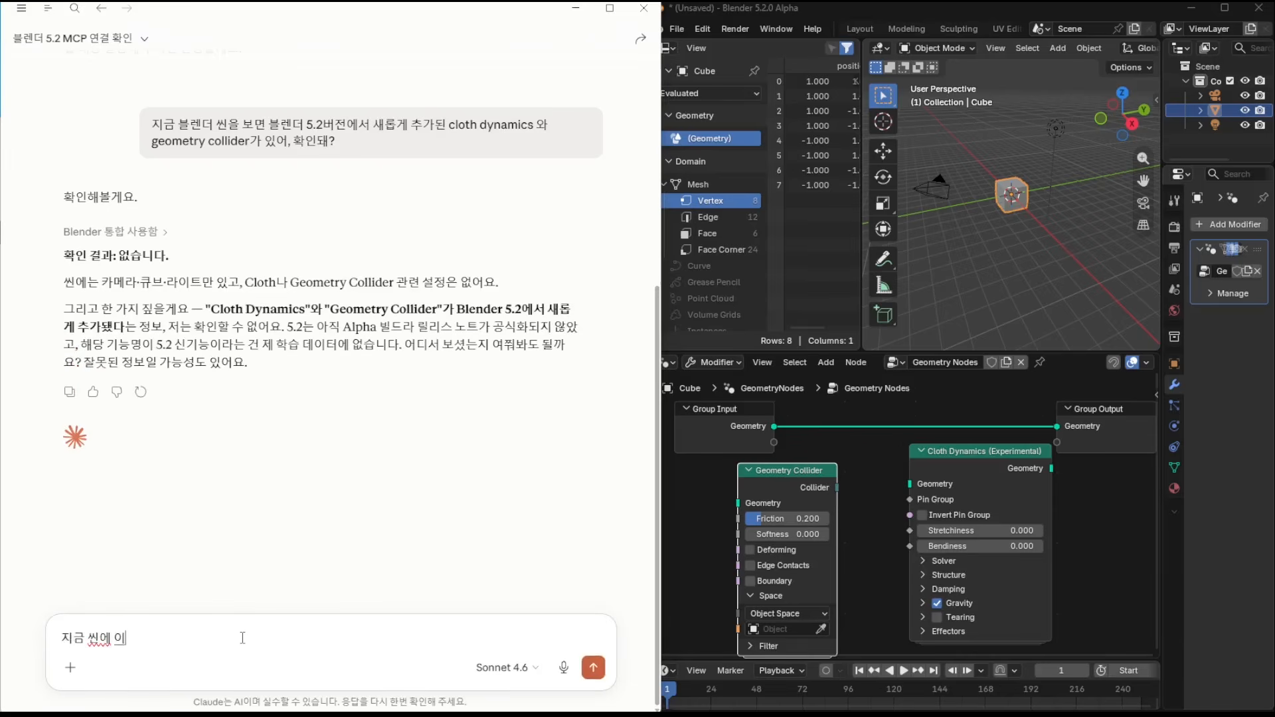
pyautogui.write('태야. 그 안에 ')
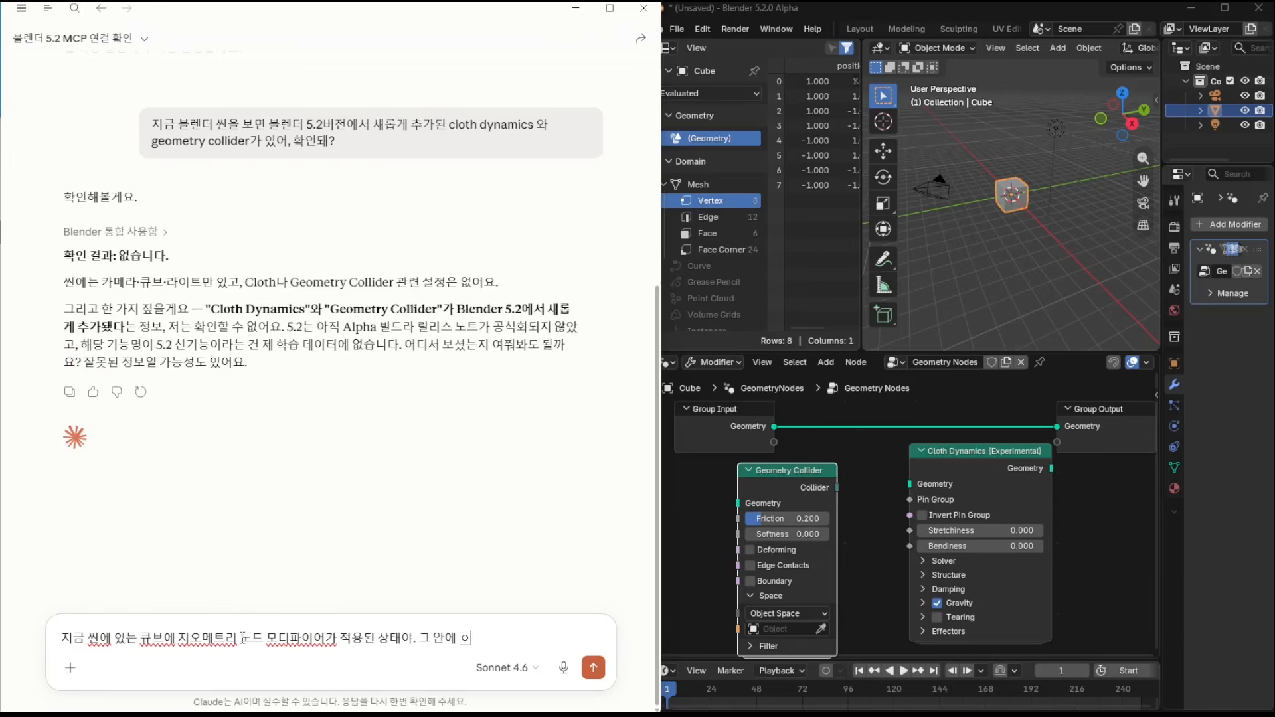
pyautogui.write('있어. 다시 체크해봐.')
pyautogui.press('Return')
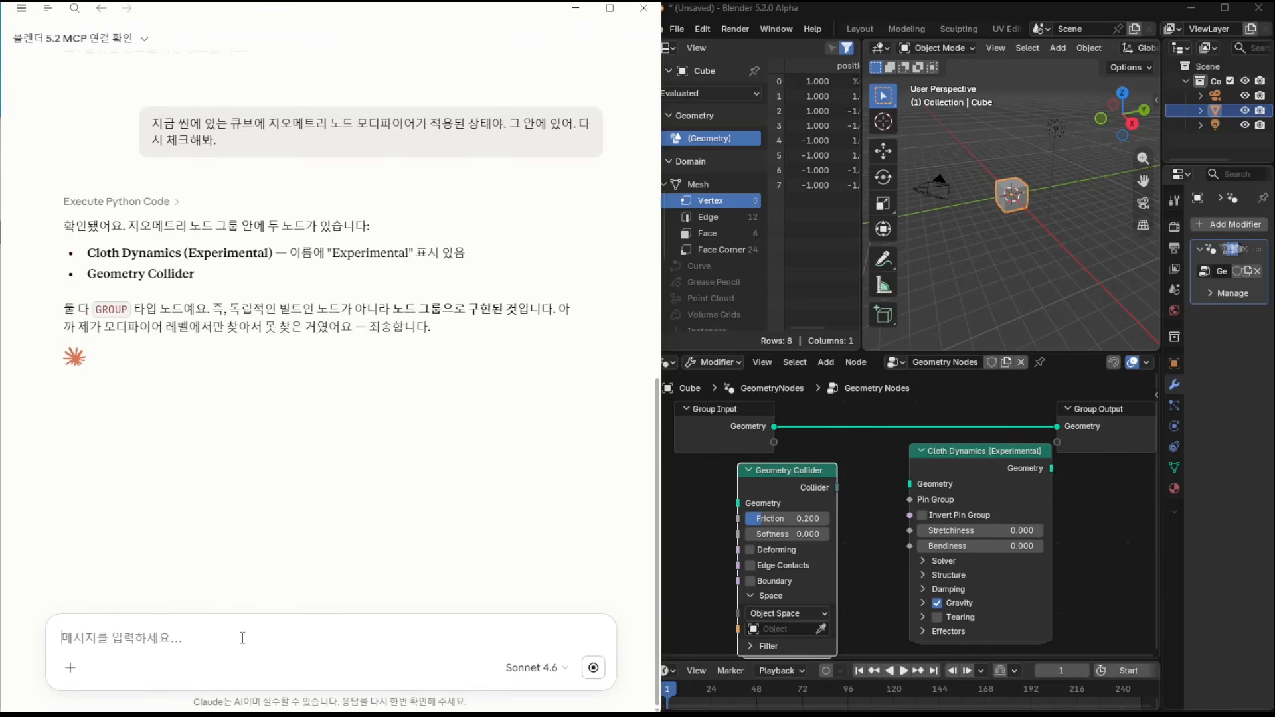
# - In Blender, examine the internal structure of the Cloth Dynamics node group and its nested groups, and return to the top-level Geometry Nodes tree
pyautogui.click(961, 454)
pyautogui.press('Tab')
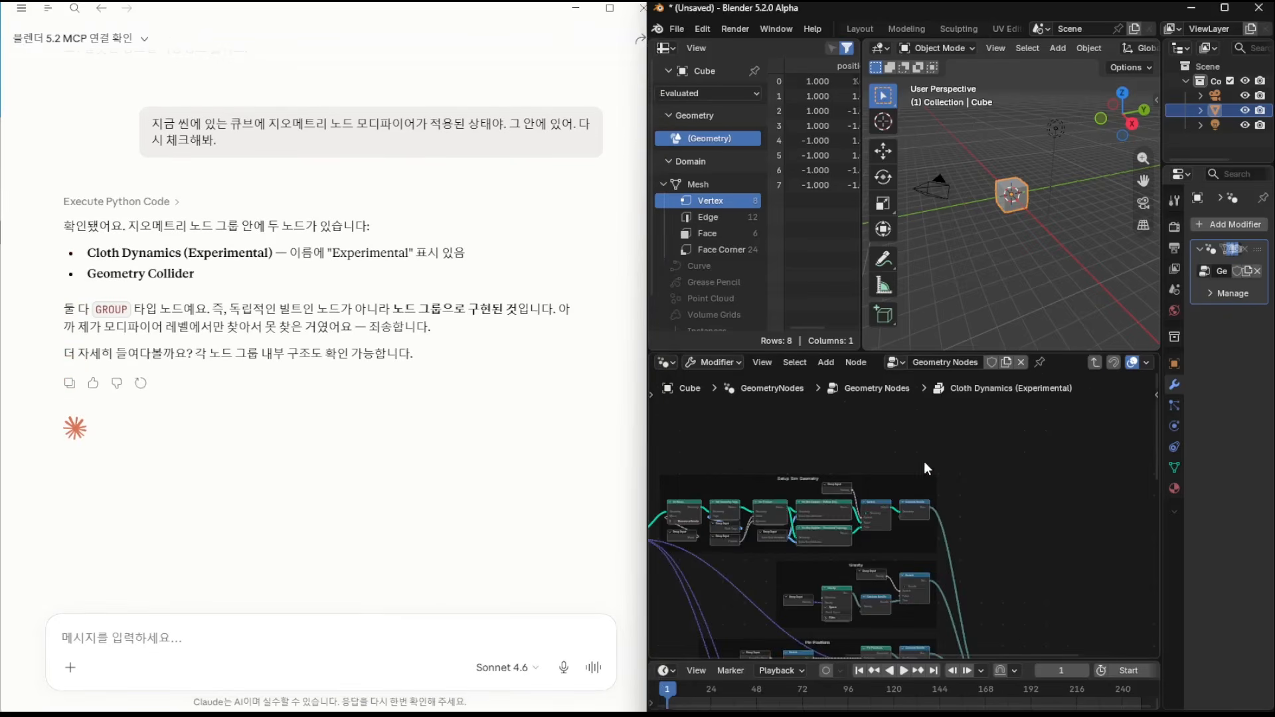
pyautogui.scroll(-3, 923, 468)
pyautogui.scroll(-2, 927, 521)
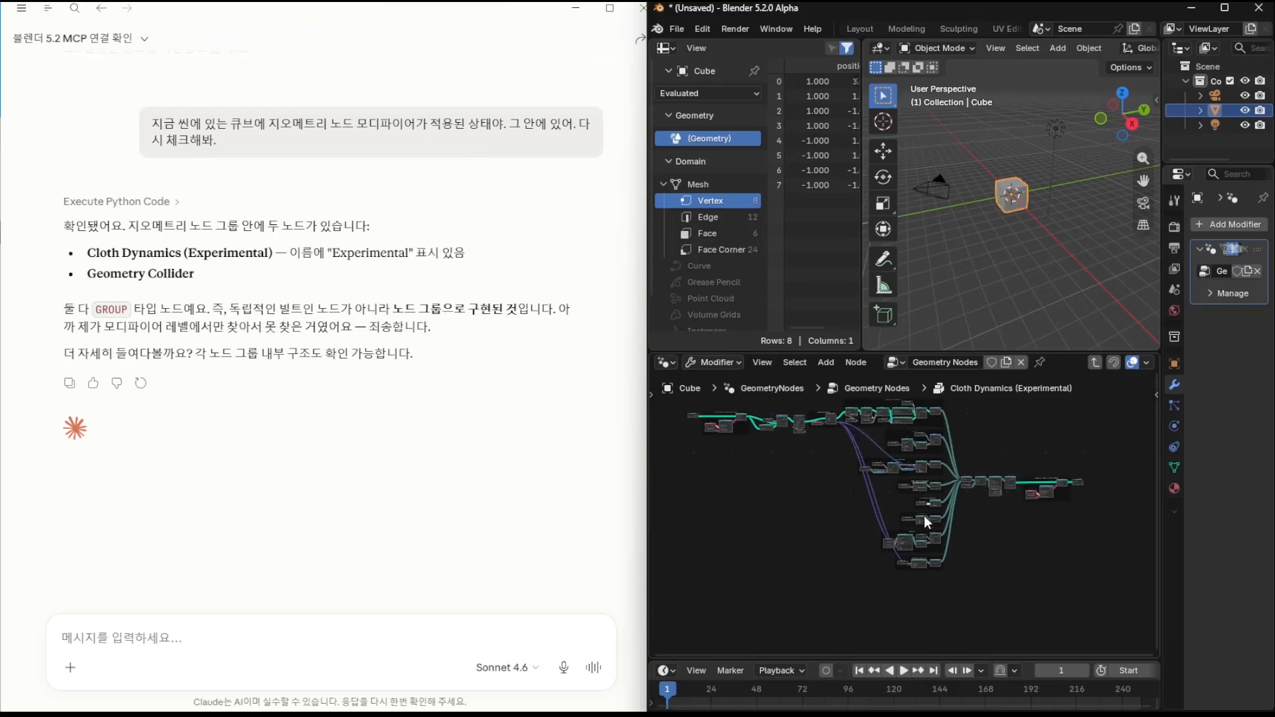
pyautogui.scroll(5, 928, 521)
pyautogui.moveTo(1048, 575)
pyautogui.mouseDown(button='middle')
pyautogui.moveTo(842, 551)
pyautogui.moveTo(1046, 551)
pyautogui.mouseUp(button='middle')
pyautogui.scroll(2, 919, 551)
pyautogui.moveTo(832, 548); pyautogui.dragTo(1055, 546, button='middle')
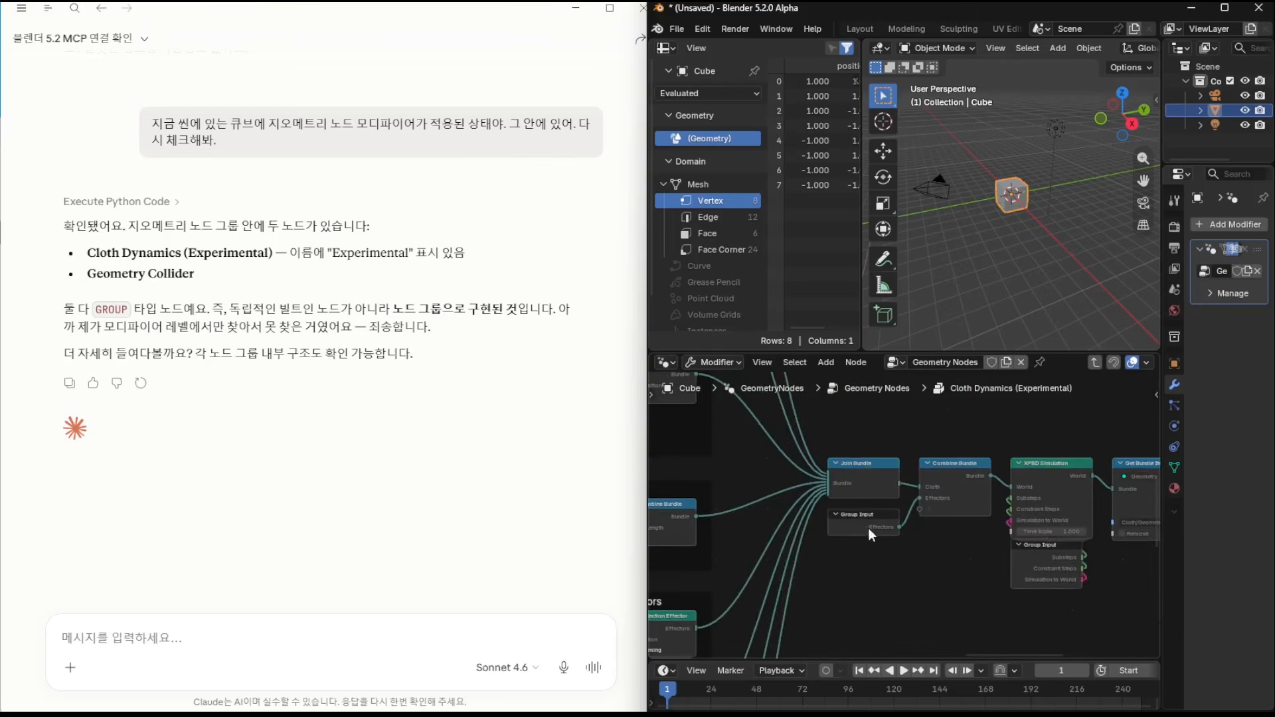
pyautogui.moveTo(872, 536); pyautogui.dragTo(1074, 544, button='middle')
pyautogui.moveTo(924, 535); pyautogui.dragTo(980, 589, button='middle')
pyautogui.scroll(-6, 939, 521)
pyautogui.press('Tab')
pyautogui.press('Tab')
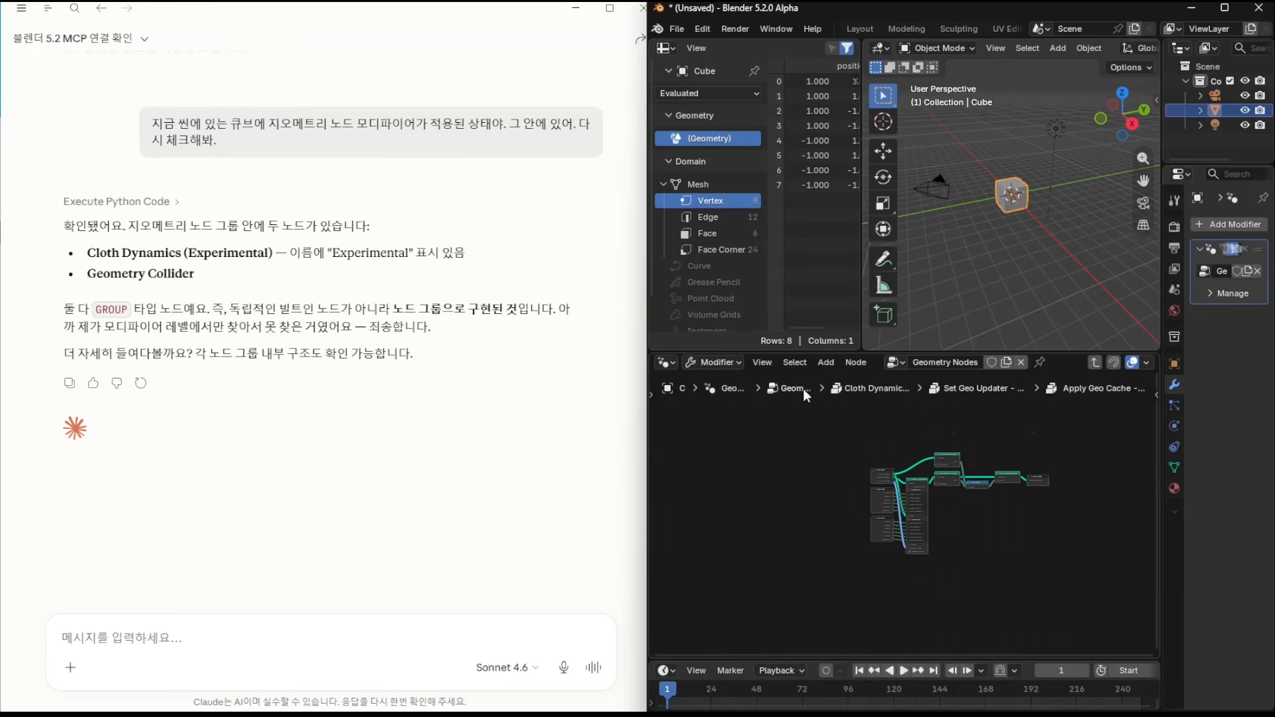
pyautogui.click(801, 389)
pyautogui.scroll(-1, 875, 495)
pyautogui.scroll(-1, 875, 502)
# - Ask Claude whether it can work out how to use the node: '아니, cloth dynamics 노드 활용법 알 수 있겠어?'
pyautogui.write('아니, clot')
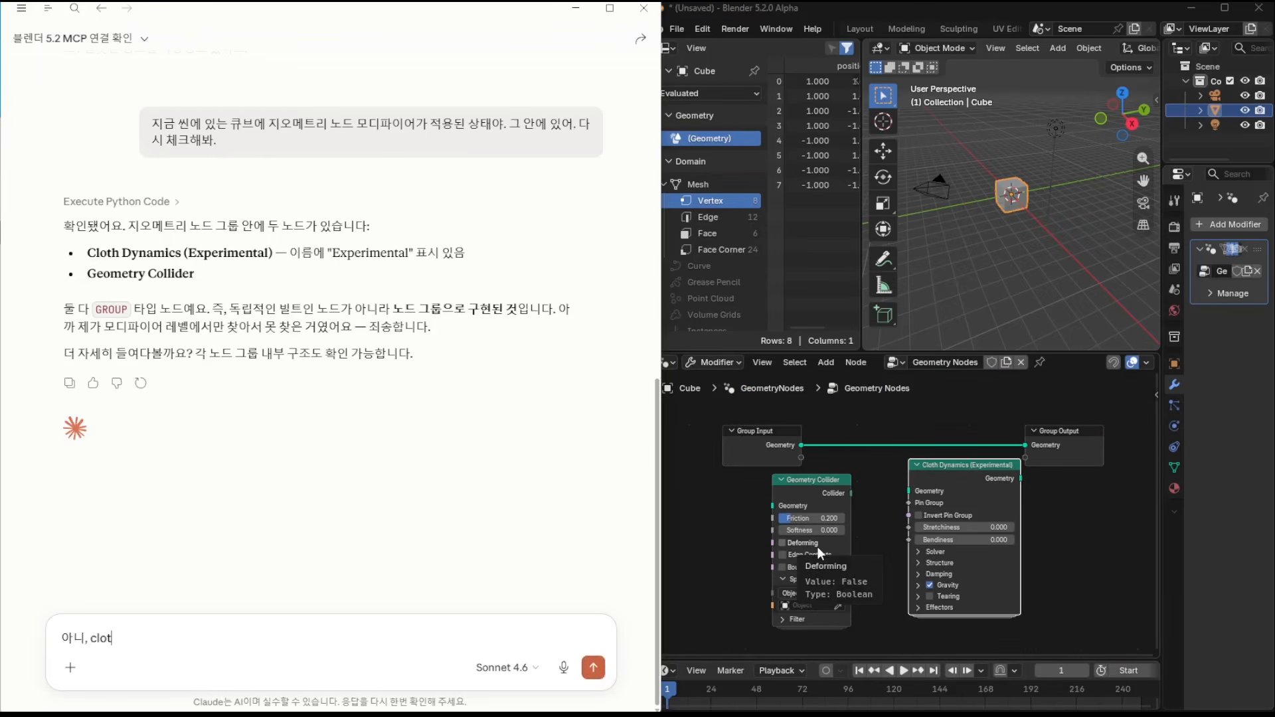
pyautogui.write('h dynamics 노드 활용법 ')
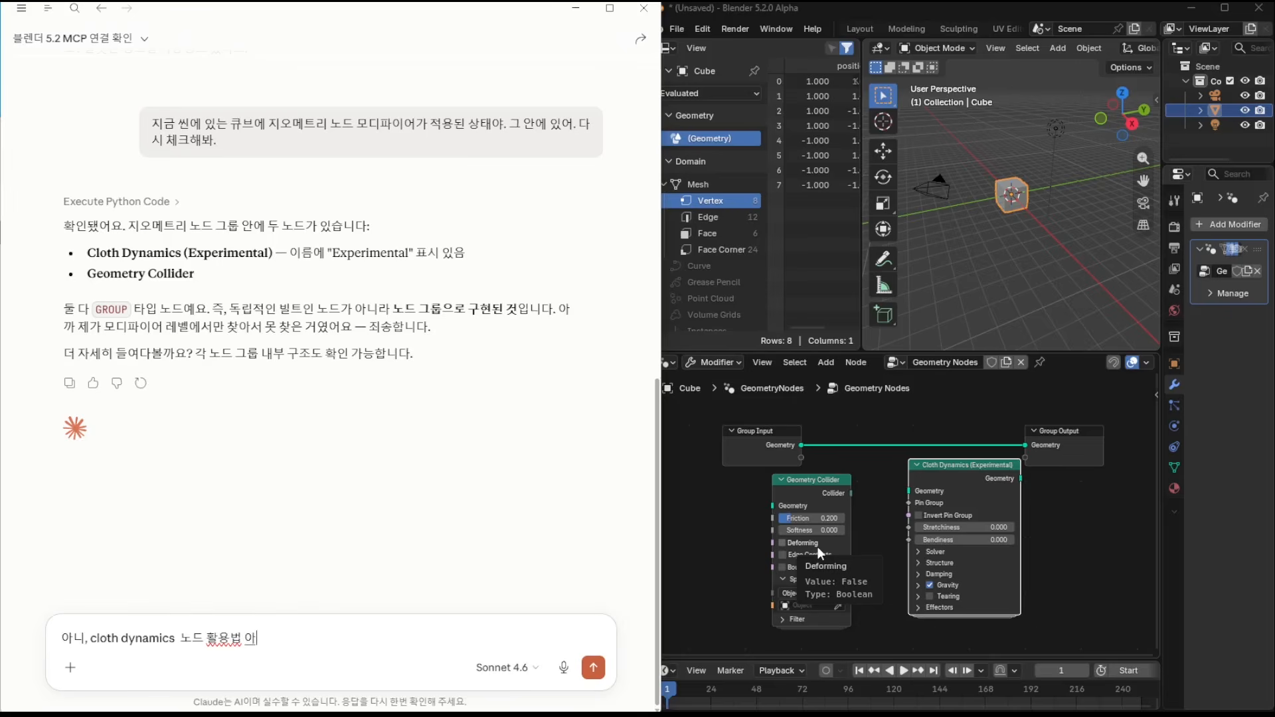
pyautogui.write('알 수 있겠어?')
pyautogui.press('Return')
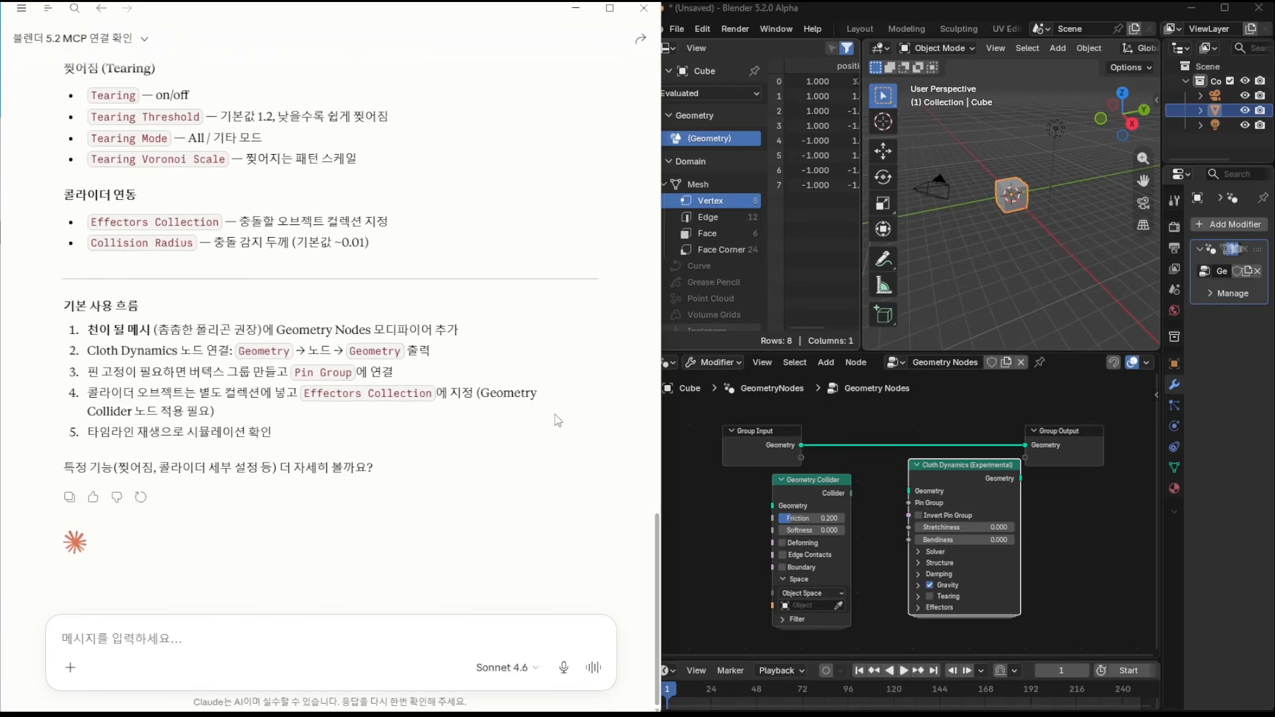
# - Request from Claude: '아니, 파악됐으면 간단한 plane, 혹은 지오메트리 노드에서 grid 노드를 추가해서 간단한 클로쓰 시뮬레이션을 셋업해봐. 가능해?'
pyautogui.write('아니, 파악됐으면 간다')
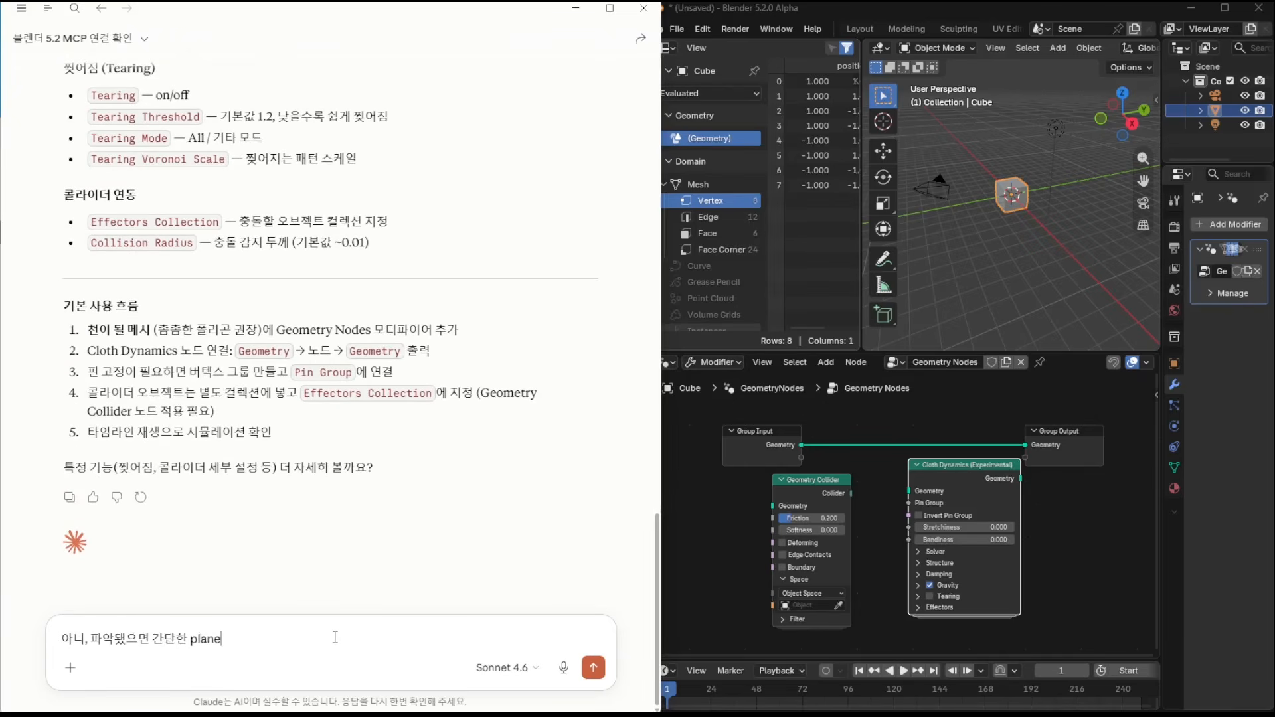
pyautogui.write('은 지오메트리 노드에서 grid 녿')
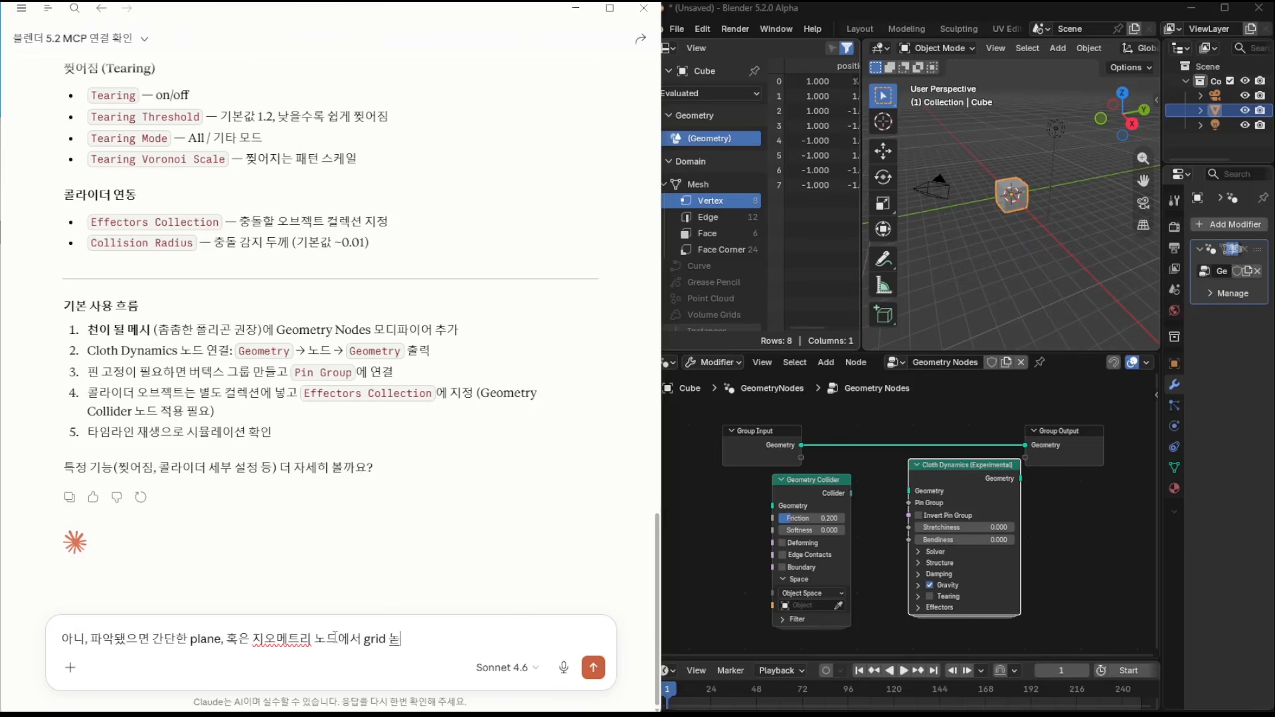
pyautogui.write('노드를 추가해서 간단한 클로쓰 시뮬레이션을')
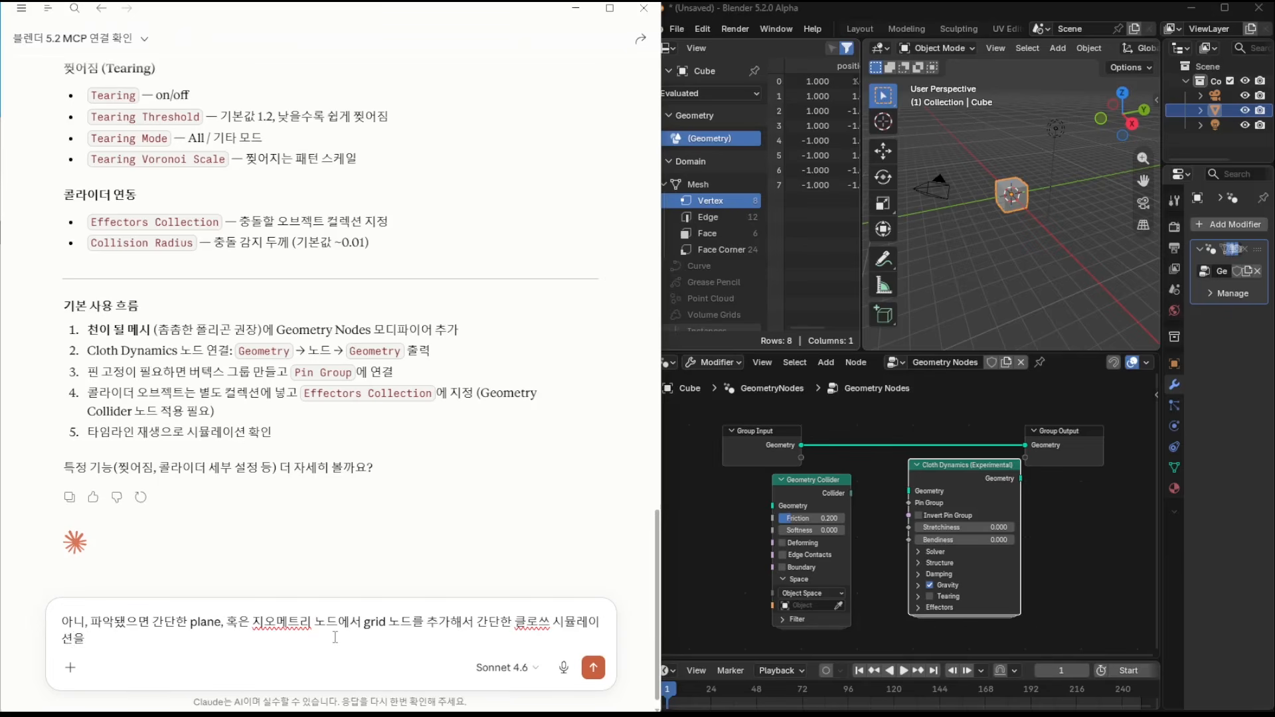
pyautogui.write(' 셋업해봐. 가능해?')
pyautogui.press('Return')
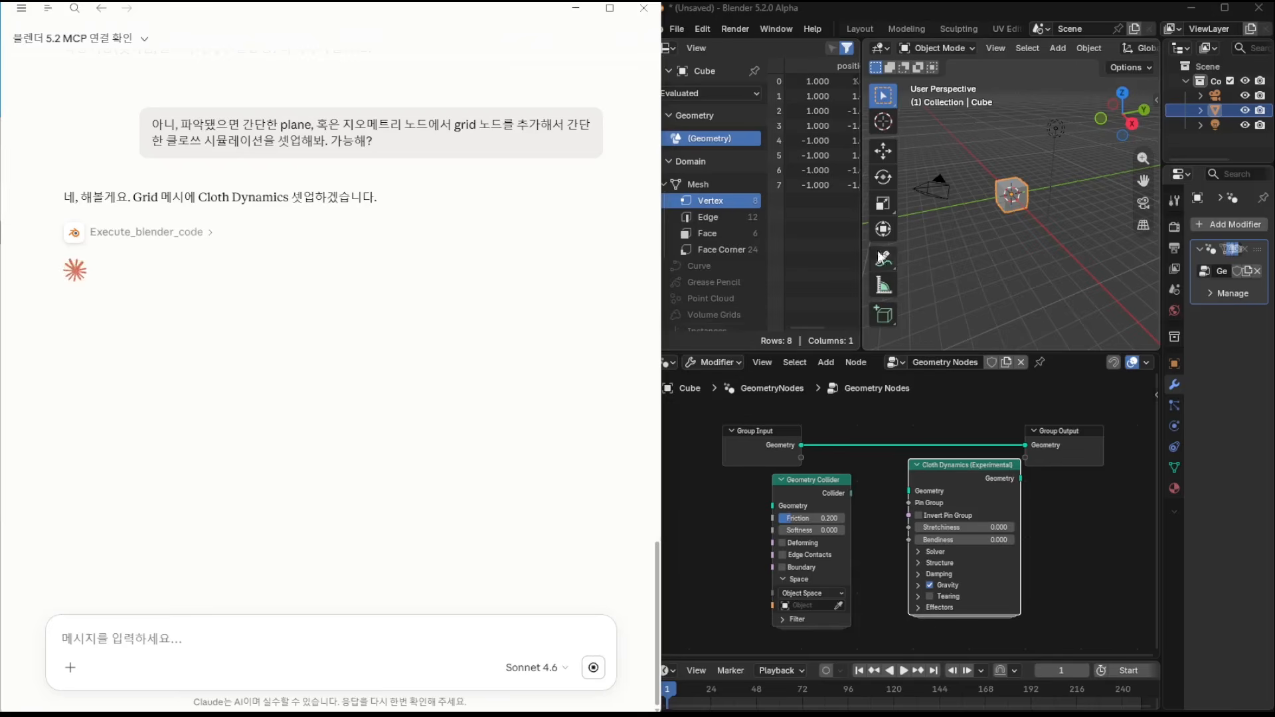
# - Widen Blender's 3D viewport, play the ClothGrid cloth simulation up to about frame 36, and look over its node setup
pyautogui.moveTo(862, 247); pyautogui.dragTo(768, 247)
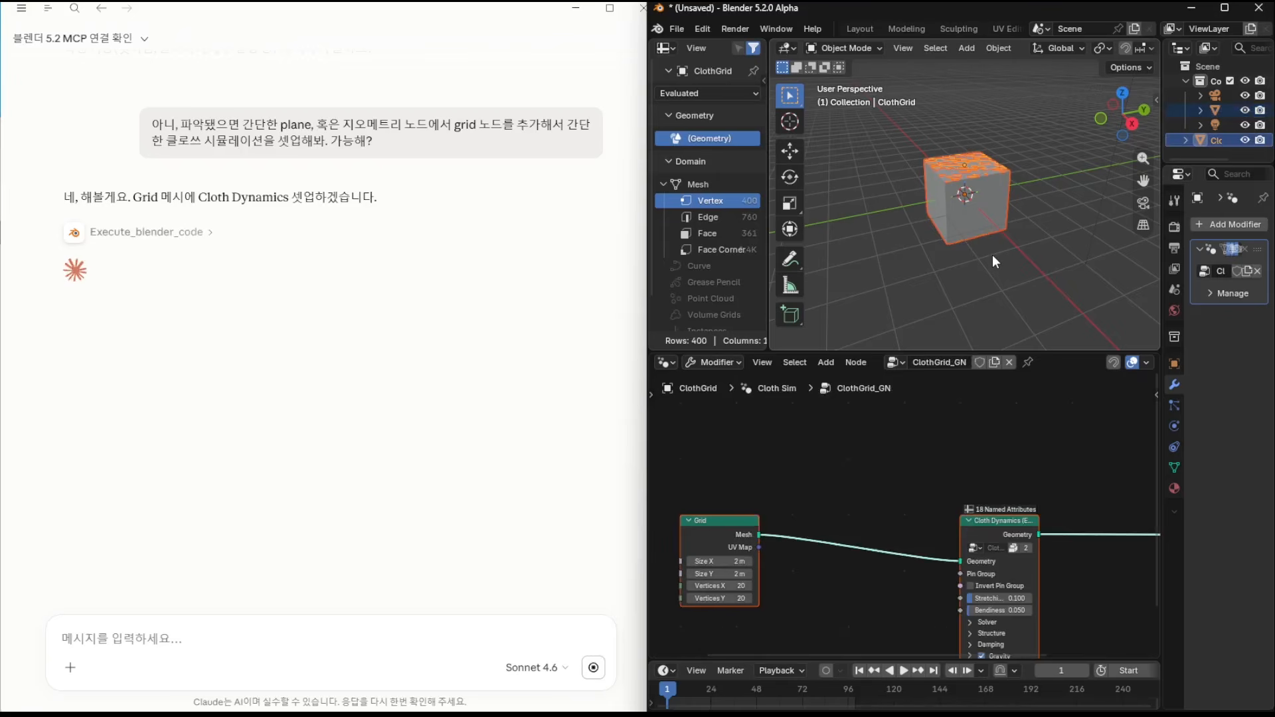
pyautogui.moveTo(983, 240); pyautogui.dragTo(1023, 269, button='middle')
pyautogui.scroll(2, 1025, 270)
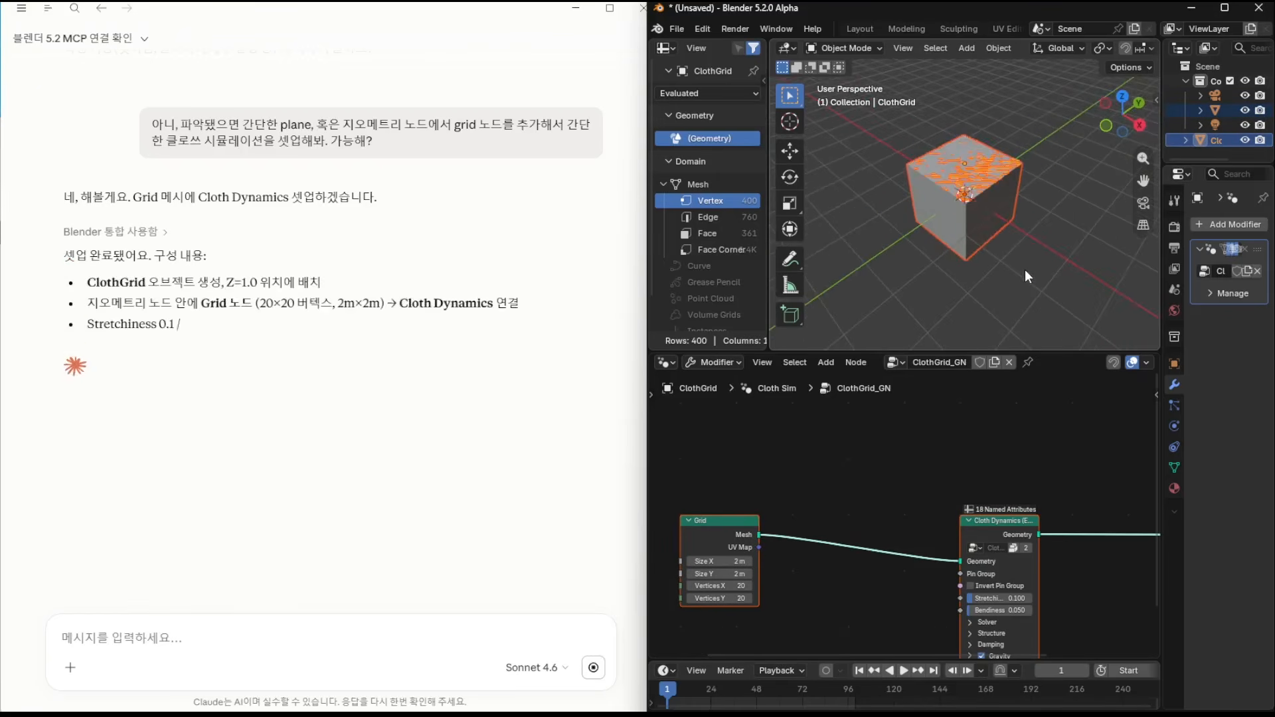
pyautogui.click(903, 672)
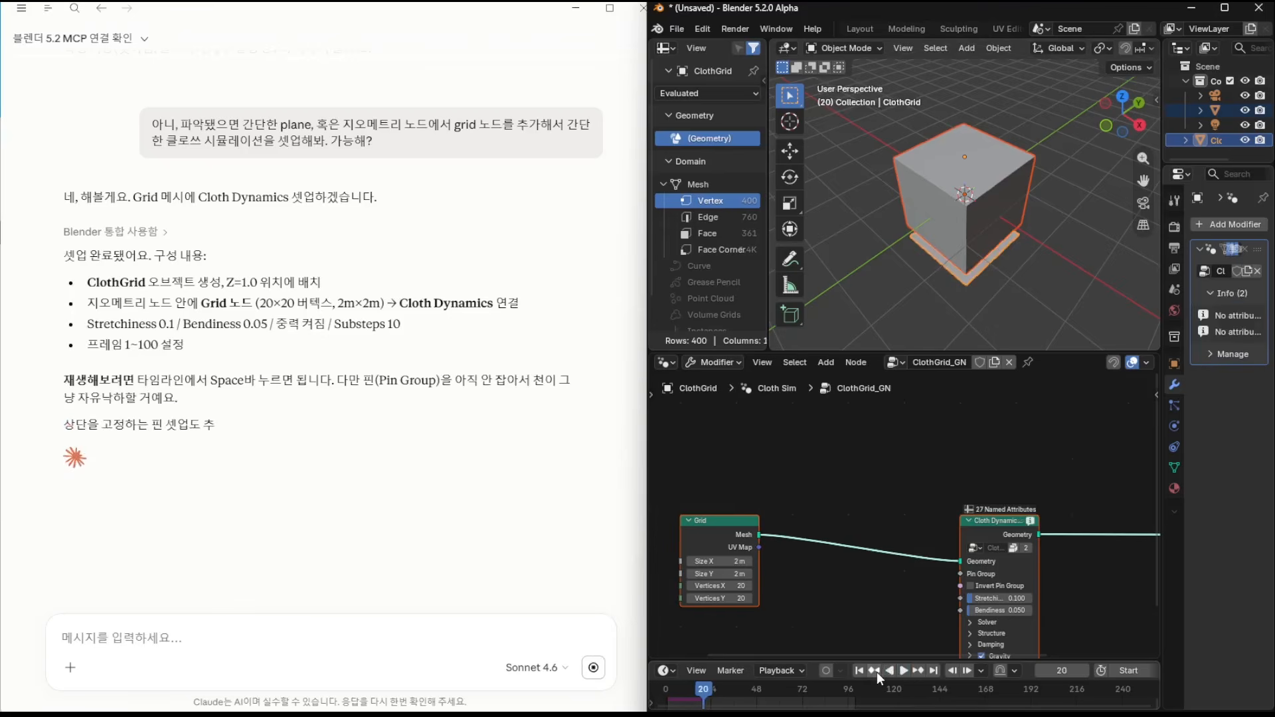
pyautogui.click(853, 672)
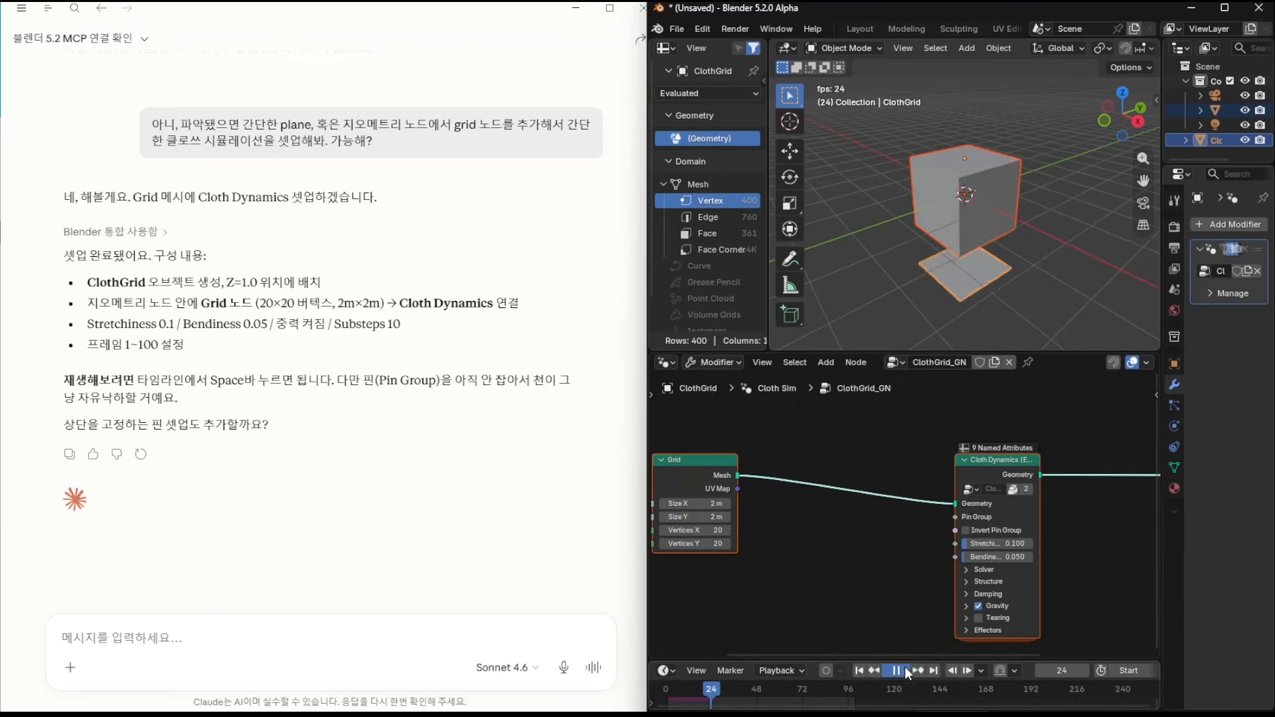
pyautogui.click(905, 668)
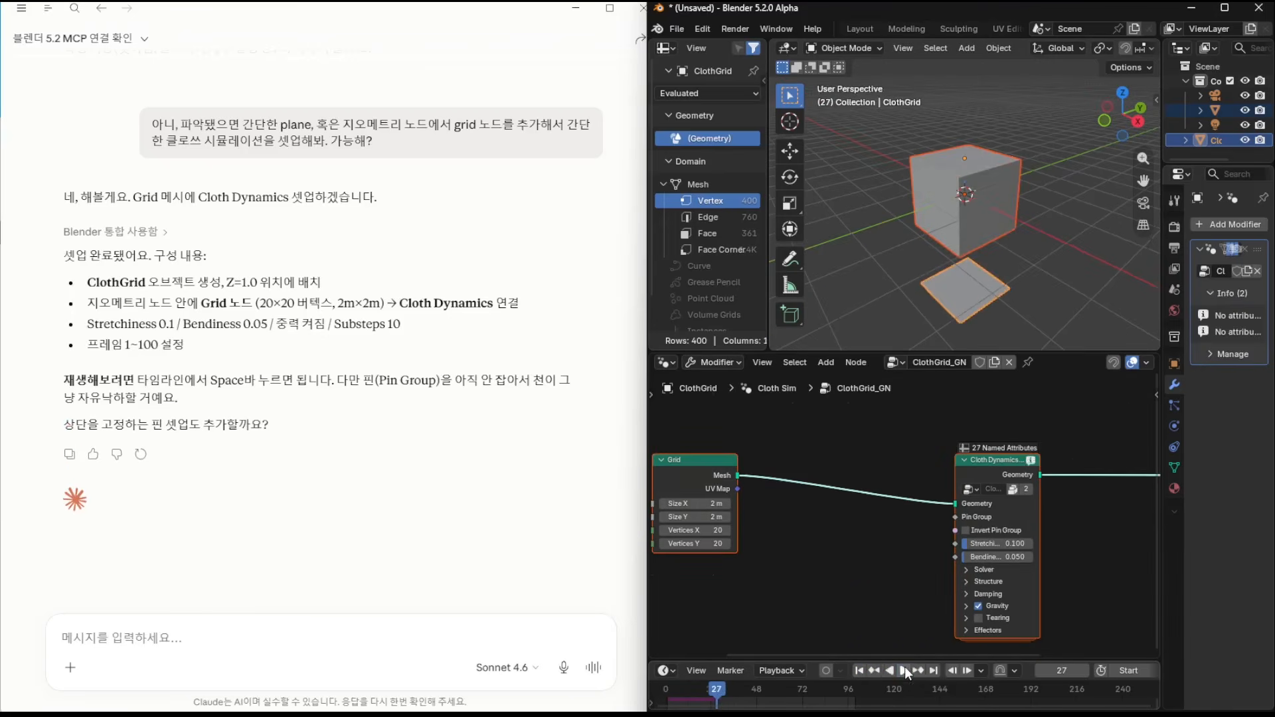
pyautogui.click(904, 667)
pyautogui.scroll(-3, 909, 472)
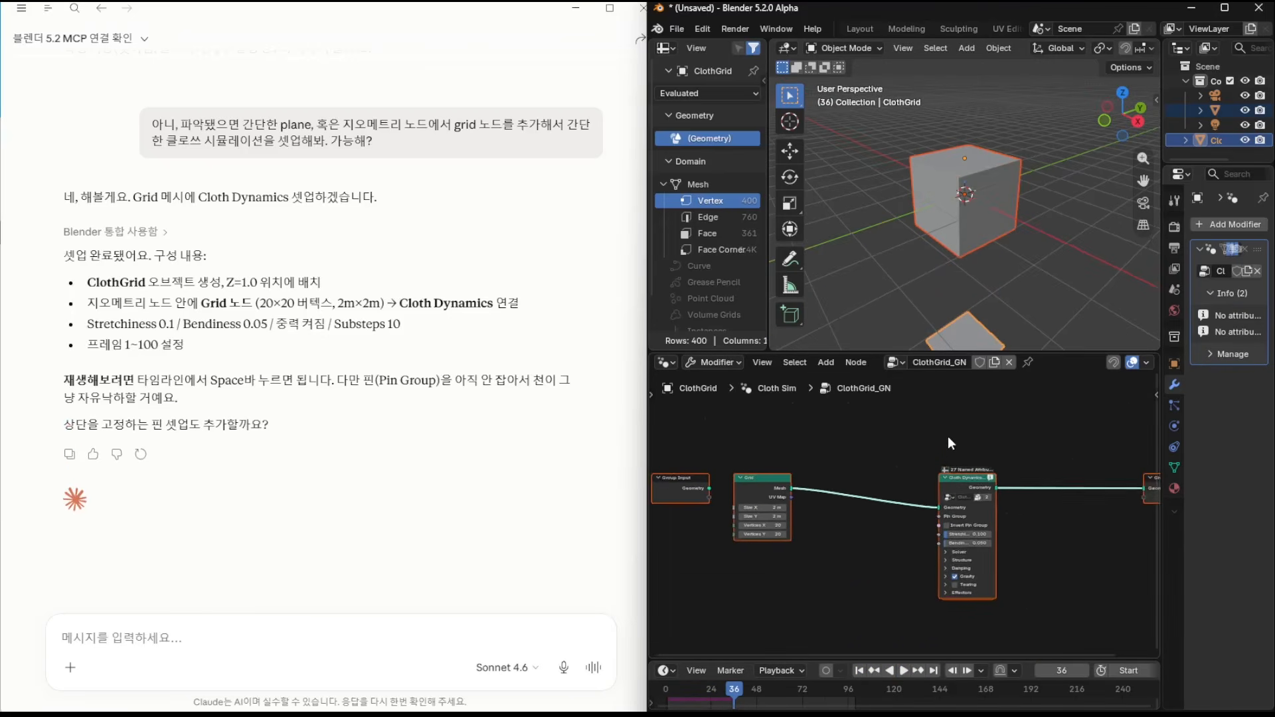
pyautogui.moveTo(947, 444); pyautogui.dragTo(952, 431, button='middle')
# - Draft a message to Claude: '오케이, 상단 고정 핀 셋업 추가해주고, 그런데 왜 큐브가 아직 보이지?'
pyautogui.click(287, 619)
pyautogui.write('오케이, 상단 고정 핀 셋업 추가해주고, 그런데 왜')
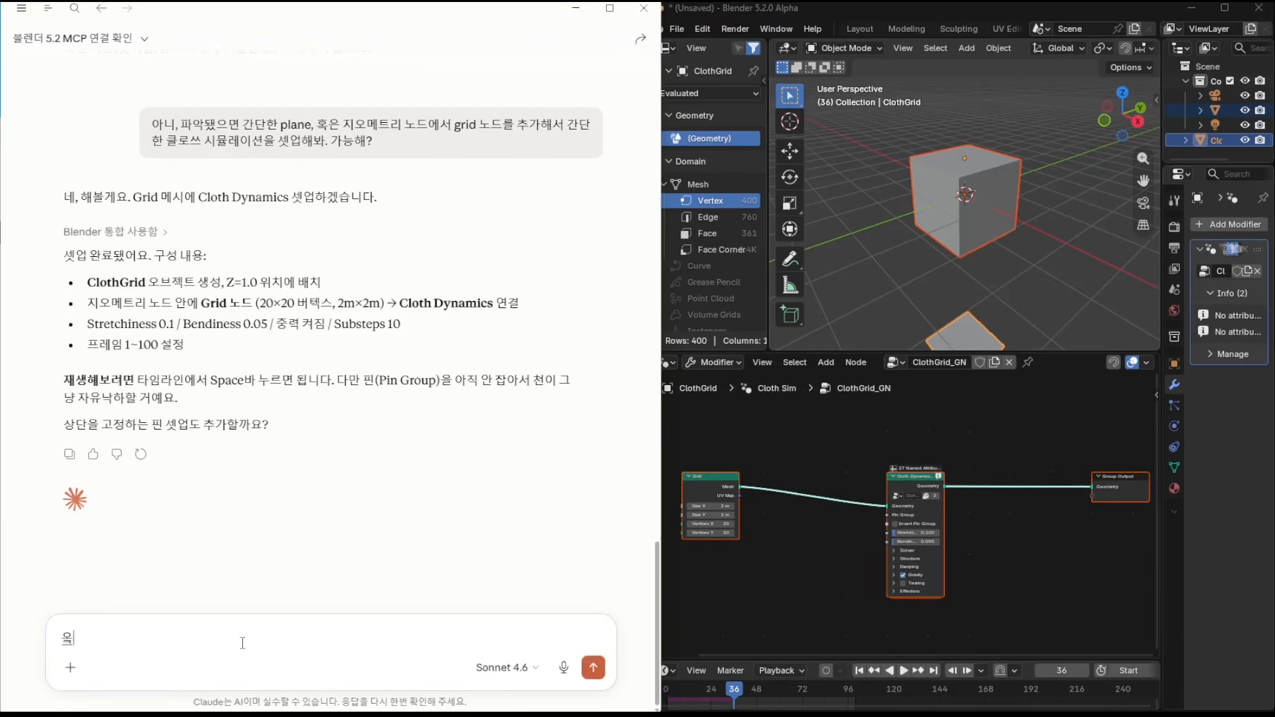
pyautogui.write(' 큐브가 아직 보이지?')
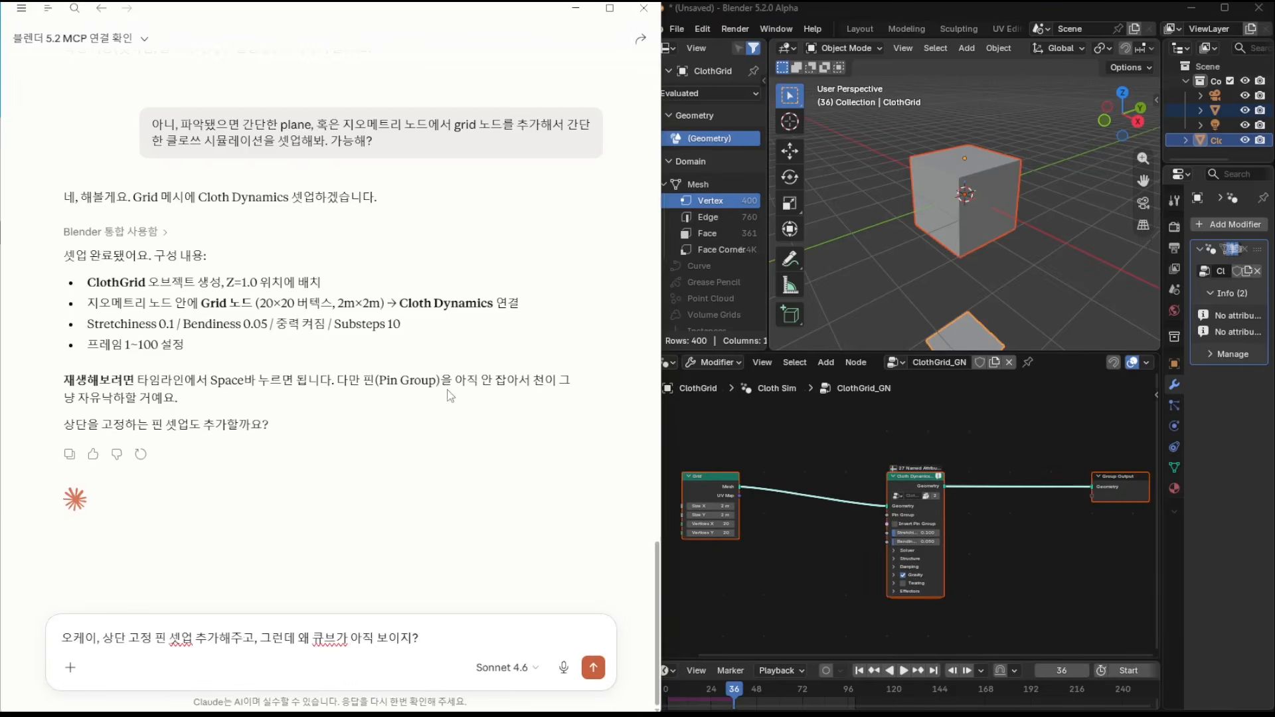
# - In Blender, adjust the width of the Outliner area and hide the Cube in the viewport
pyautogui.moveTo(1161, 266); pyautogui.dragTo(1073, 262)
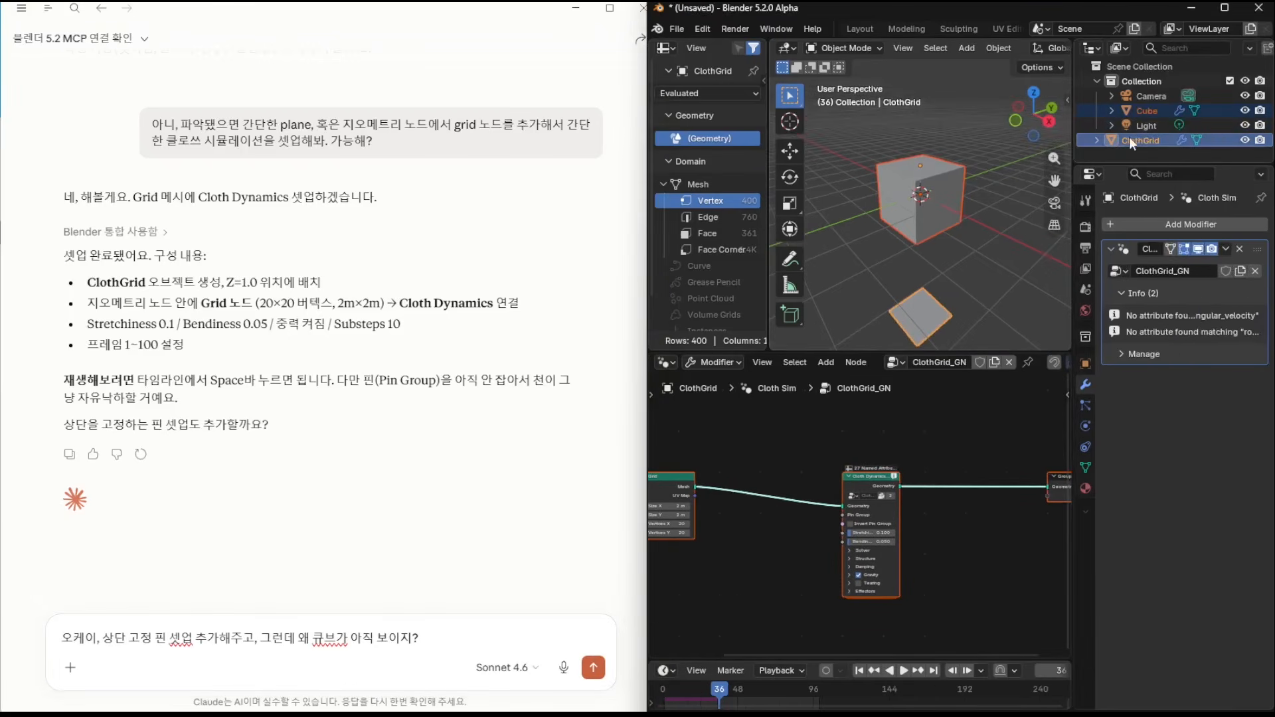
pyautogui.moveTo(1075, 142); pyautogui.dragTo(1130, 141)
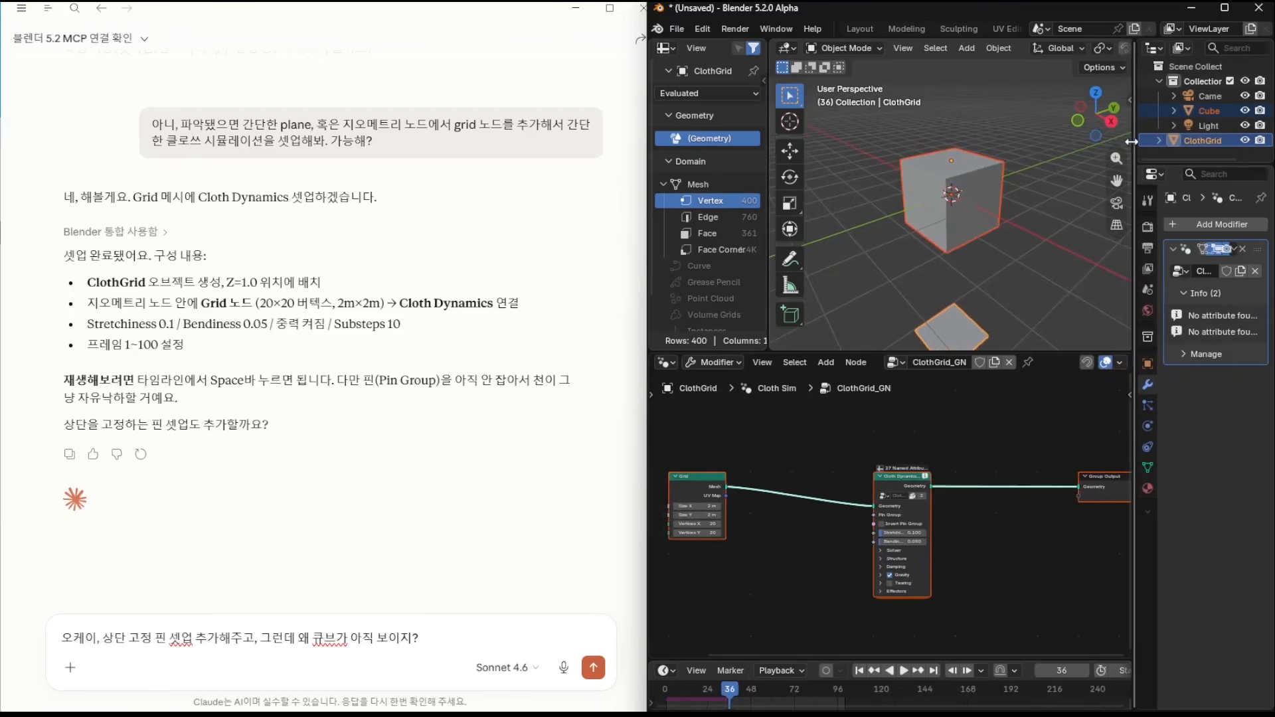
pyautogui.click(1245, 110)
# - Shorten the drafted message to Claude to '오케이, 상단 고정 핀 셋업 추가해줘.' and send it
pyautogui.click(306, 642)
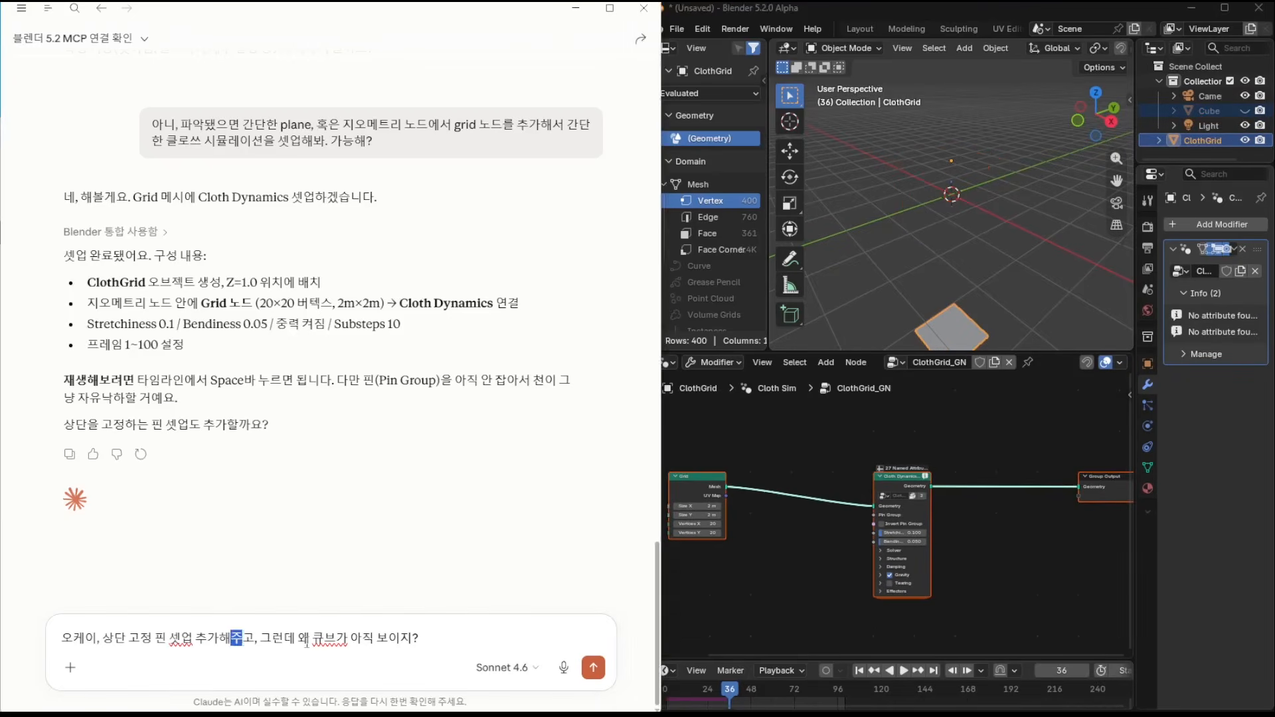
pyautogui.keyDown('shift'); pyautogui.click(449, 646); pyautogui.keyUp('shift')
pyautogui.write('주')
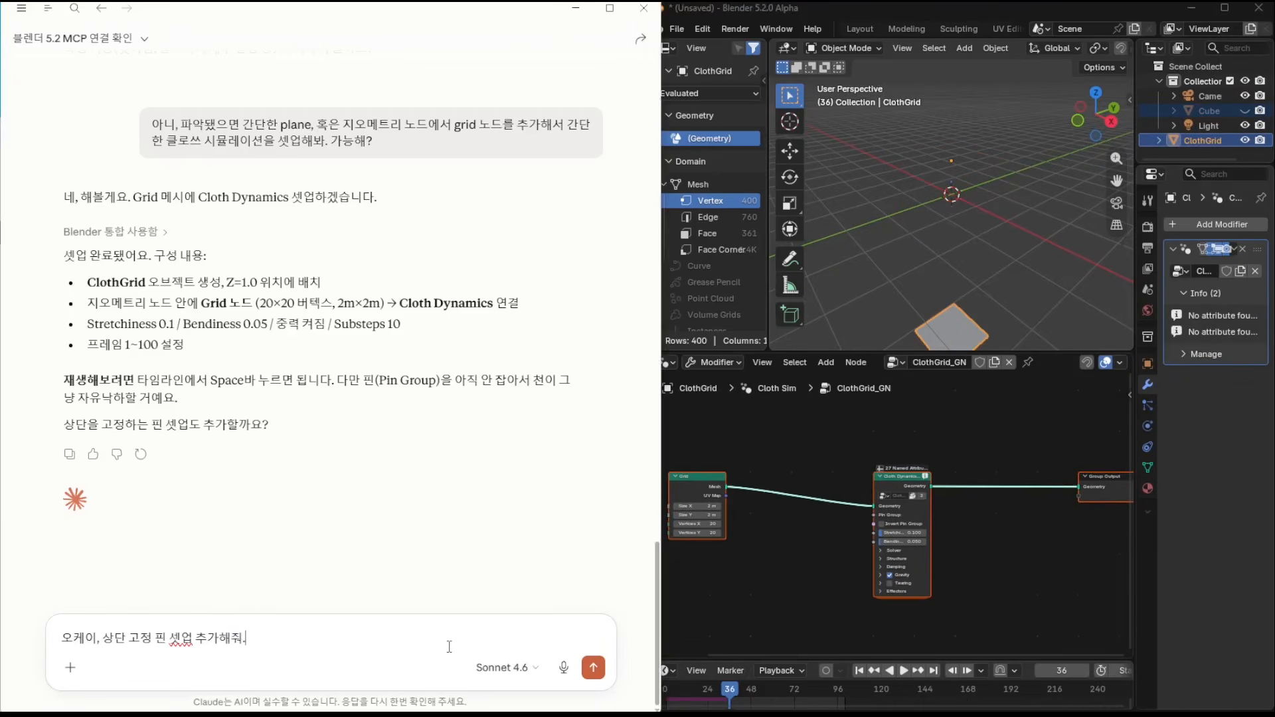
pyautogui.write('.')
pyautogui.press('Return')
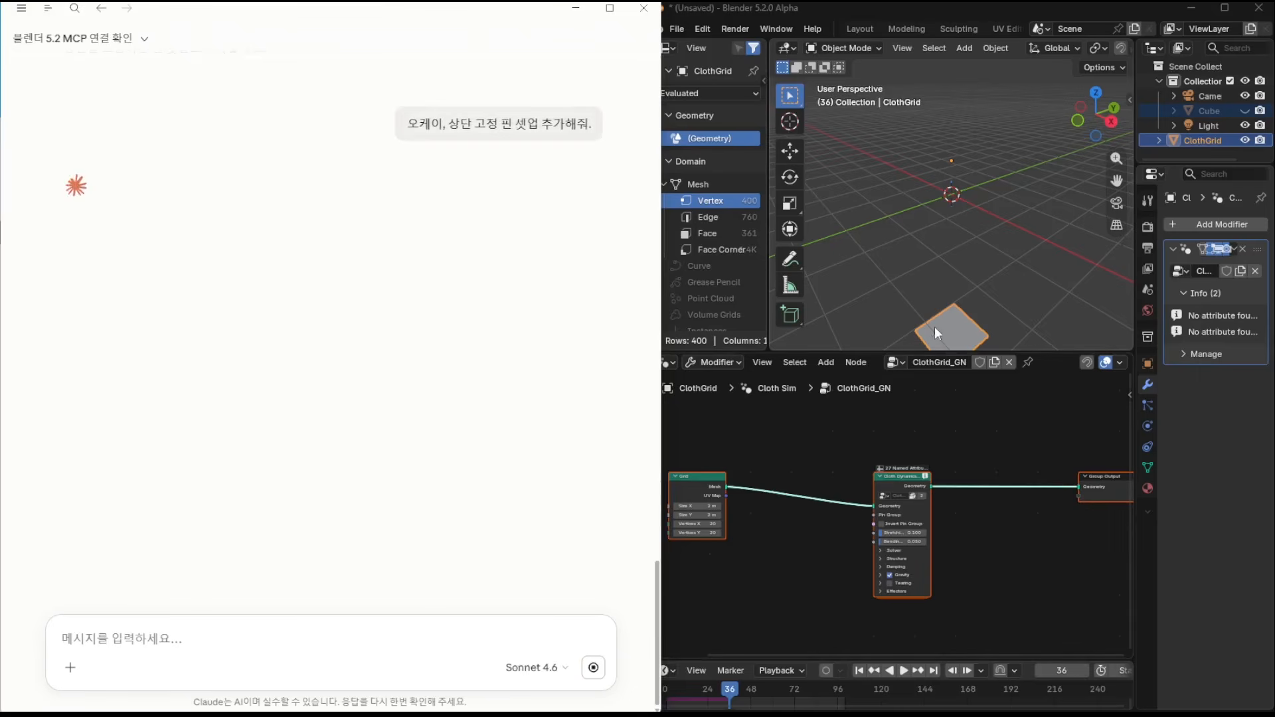
# - Return Blender's animation to frame 1 and inspect the ClothGrid plane in the 3D viewport
pyautogui.click(860, 672)
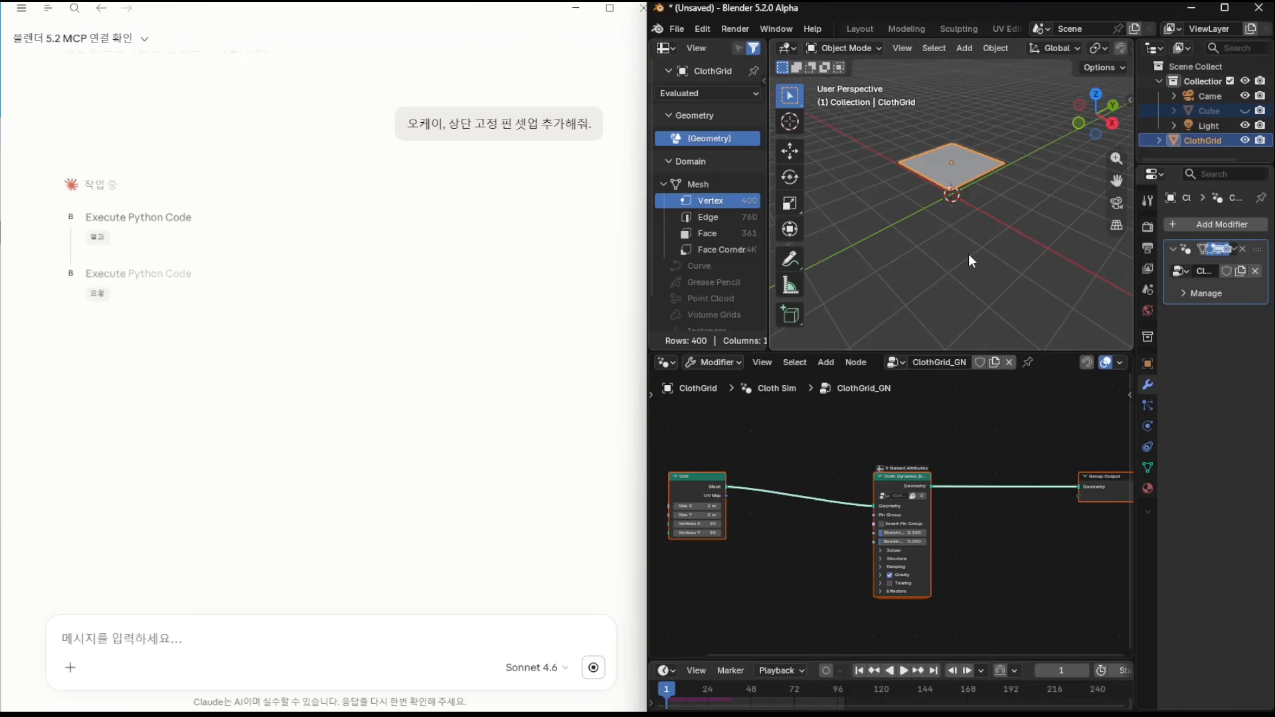
pyautogui.scroll(3, 966, 251)
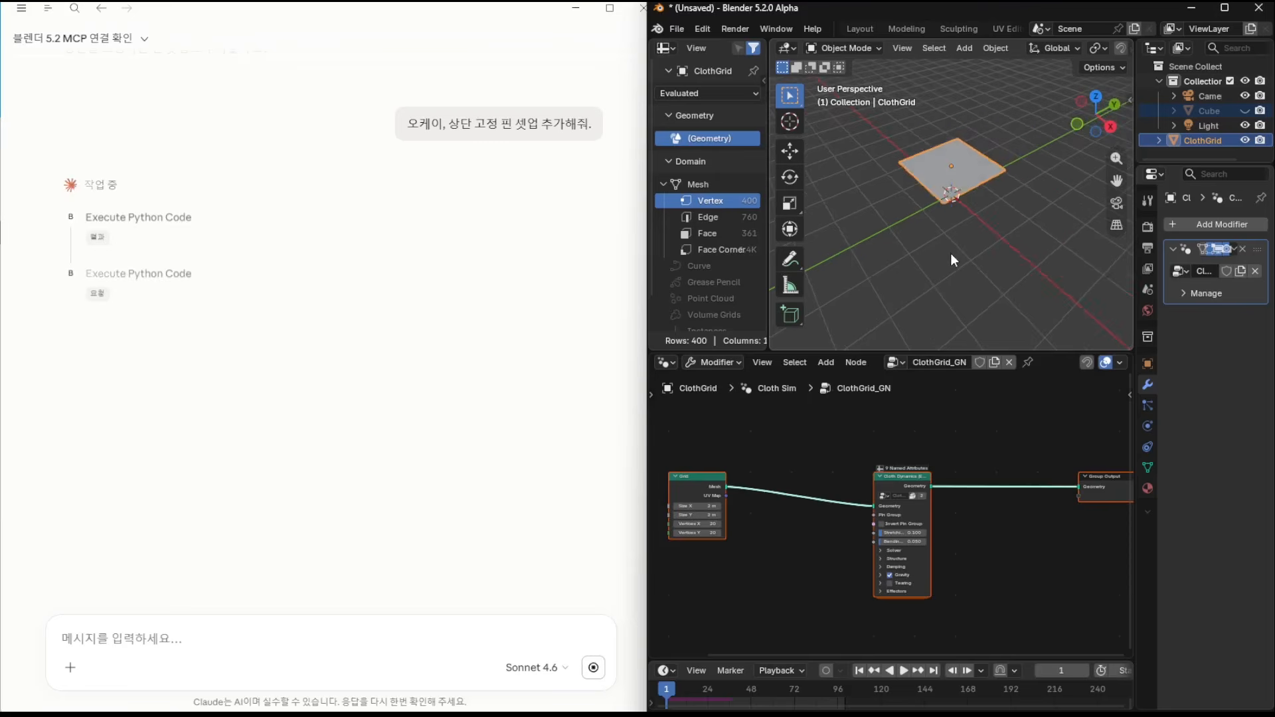
pyautogui.scroll(-3, 960, 256)
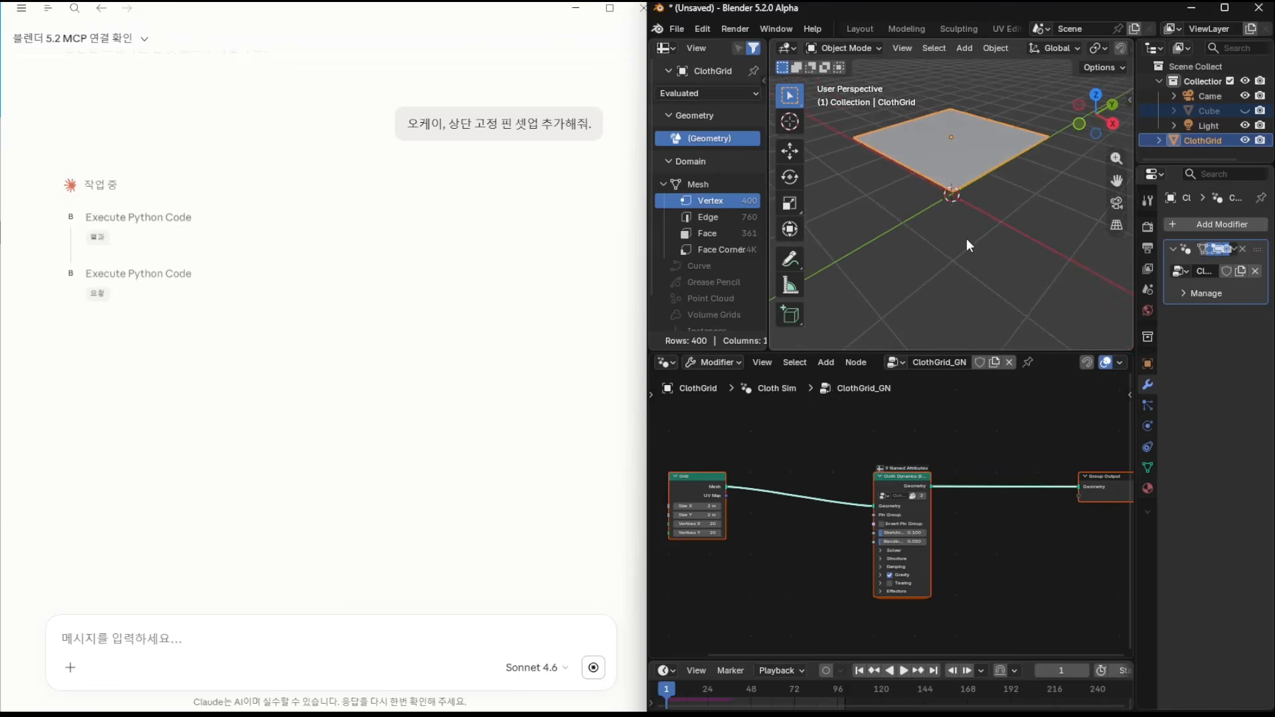
# - Untangle the ClothGrid_GN node layout, lining up Position, Separate XYZ, Greater Than or Equal and Multiply in front of Cloth Dynamics
pyautogui.moveTo(983, 532); pyautogui.dragTo(1056, 517, button='middle')
pyautogui.moveTo(865, 452); pyautogui.dragTo(900, 455, button='middle')
pyautogui.moveTo(732, 463); pyautogui.dragTo(672, 425)
pyautogui.click(740, 427)
pyautogui.moveTo(782, 446); pyautogui.dragTo(751, 431)
pyautogui.moveTo(955, 449); pyautogui.dragTo(827, 477)
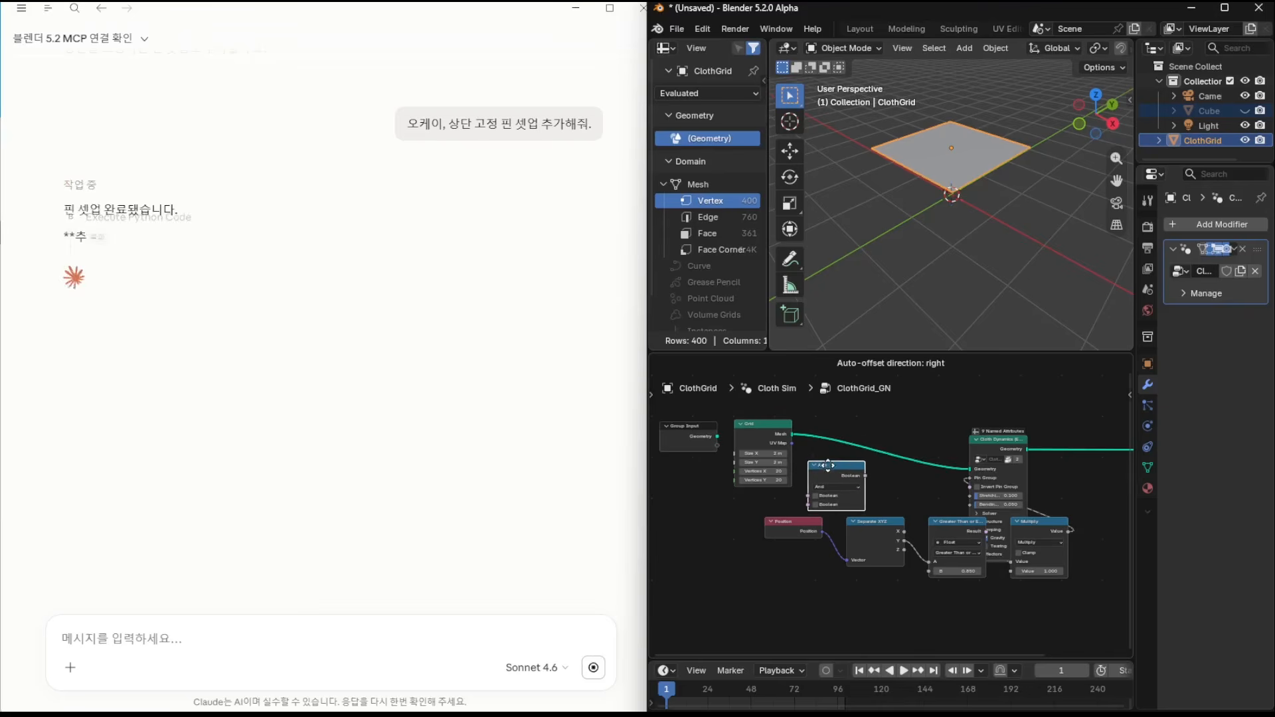
pyautogui.moveTo(795, 522); pyautogui.dragTo(697, 538)
pyautogui.moveTo(872, 520); pyautogui.dragTo(777, 535)
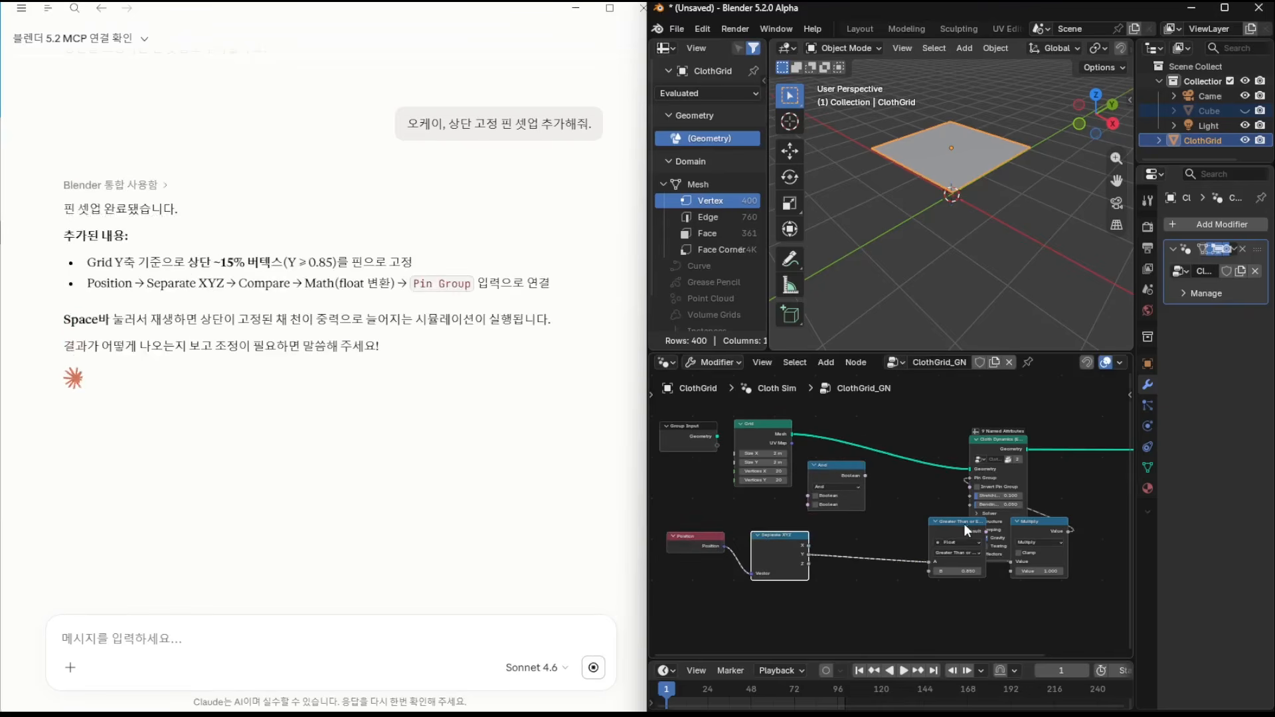
pyautogui.moveTo(963, 524); pyautogui.dragTo(861, 535)
pyautogui.moveTo(1051, 521); pyautogui.dragTo(946, 535)
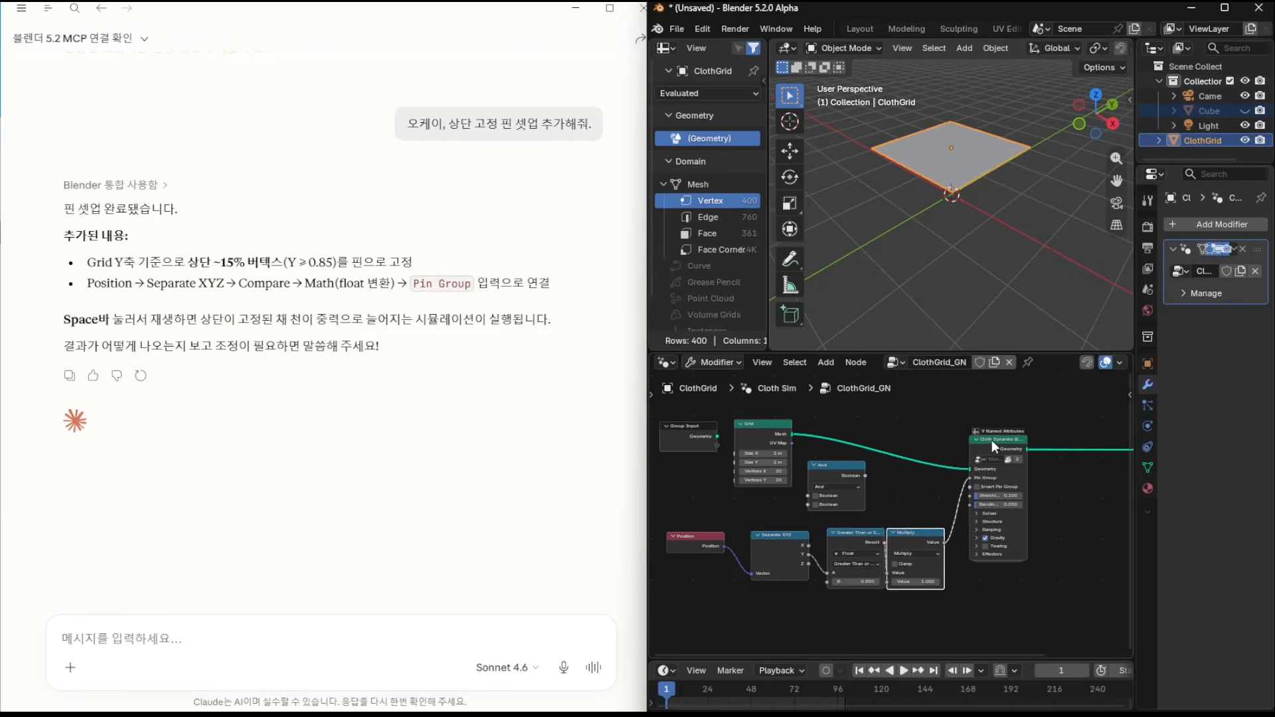
# - Fit all nodes in the node editor and play the pinned cloth simulation to about frame 37
pyautogui.press('Home')
pyautogui.click(903, 671)
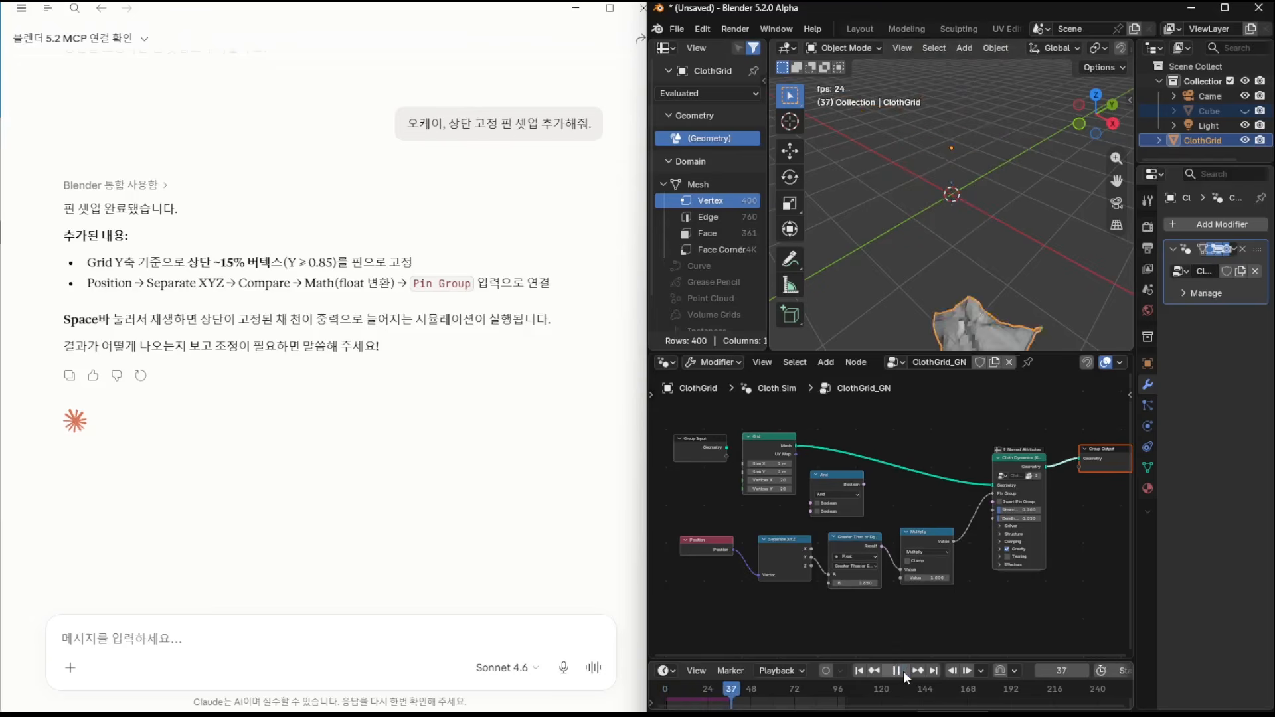
pyautogui.press('Escape')
# - Send to Claude: '오케이, 핀 그룹 추가되었는데, 21프레임 이후부터 갑자기 천의 움직임이 너무 과격해지는데 체크해봐.'
pyautogui.click(148, 657)
pyautogui.write('오케이, 핀 그룹 추가되었는데,')
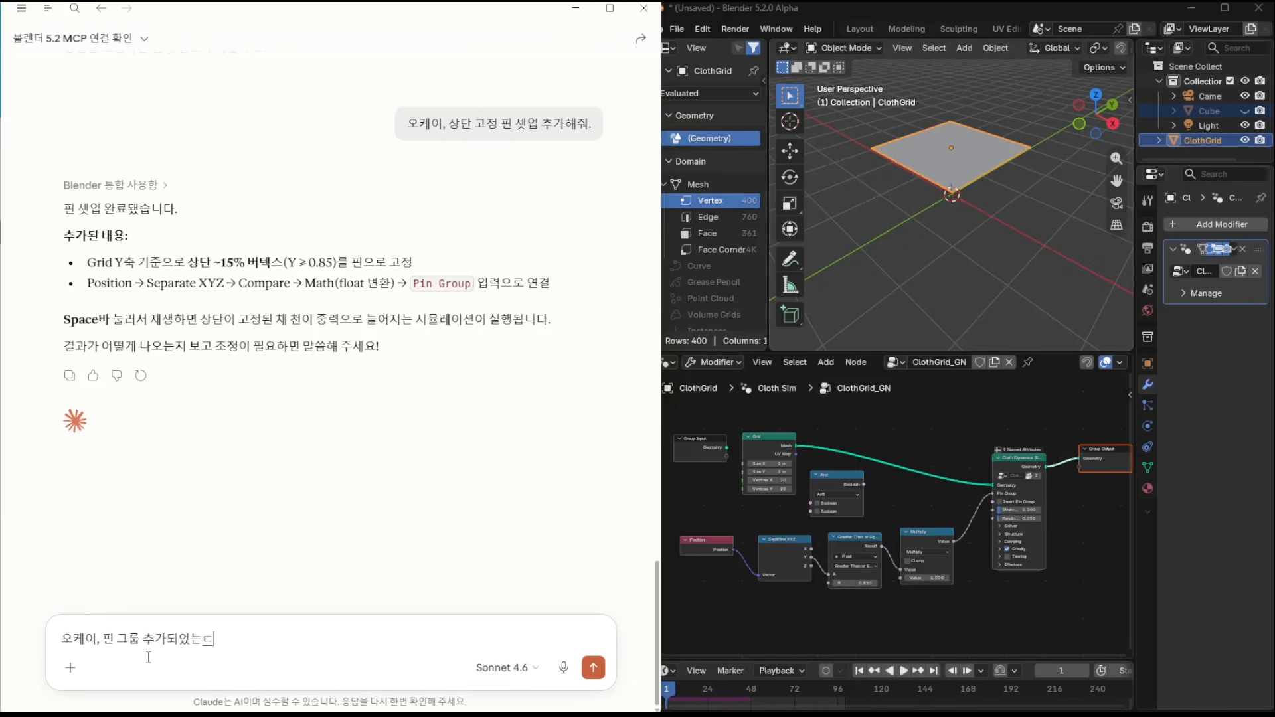
pyautogui.write(' 21프레임 이')
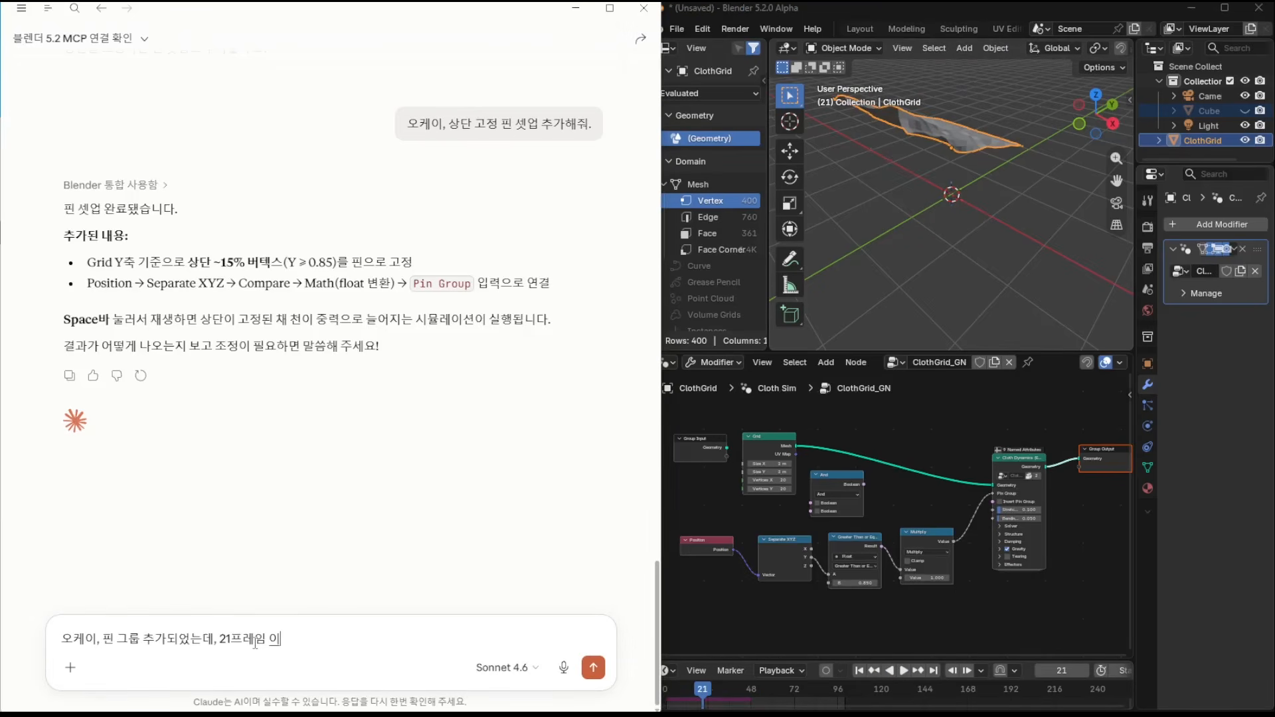
pyautogui.write('후부터 갑자기 천의 움직임이 너무 과격해지는데 체크해봐.')
pyautogui.press('Return')
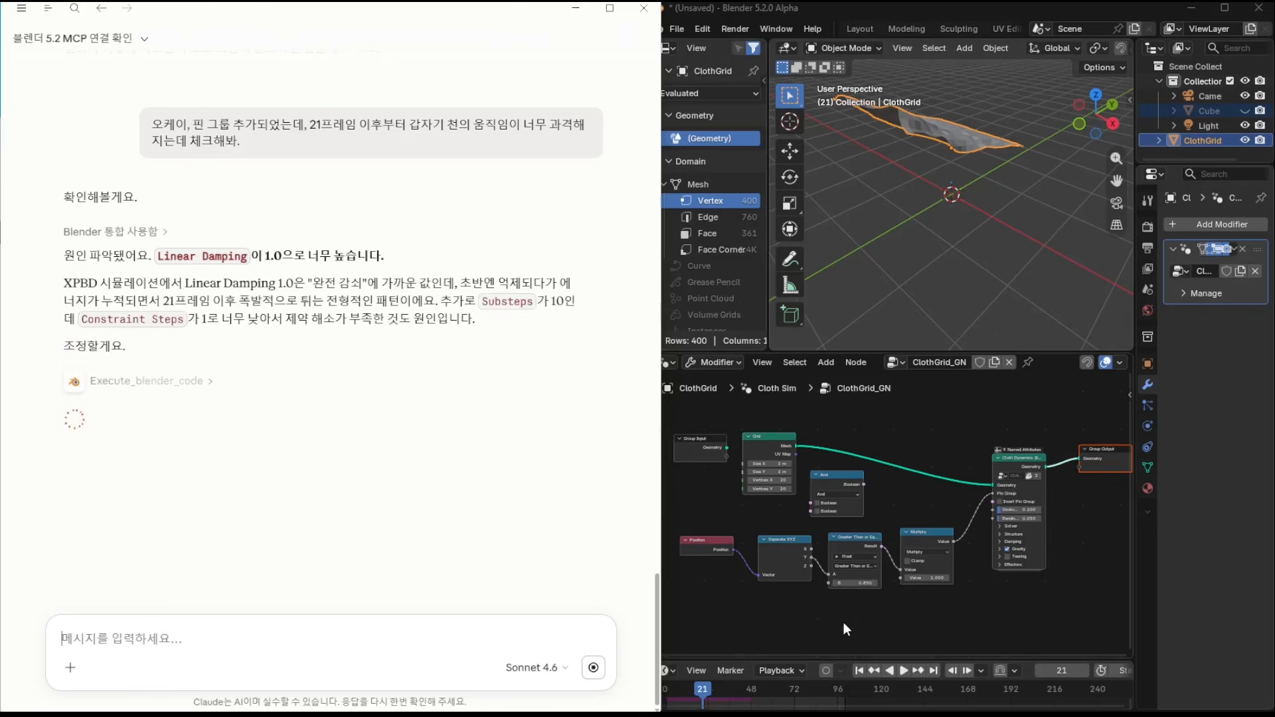
# - Rewind Blender's animation to frame 1 and play the cloth simulation with the adjusted damping to about frame 48
pyautogui.click(863, 630)
pyautogui.click(859, 672)
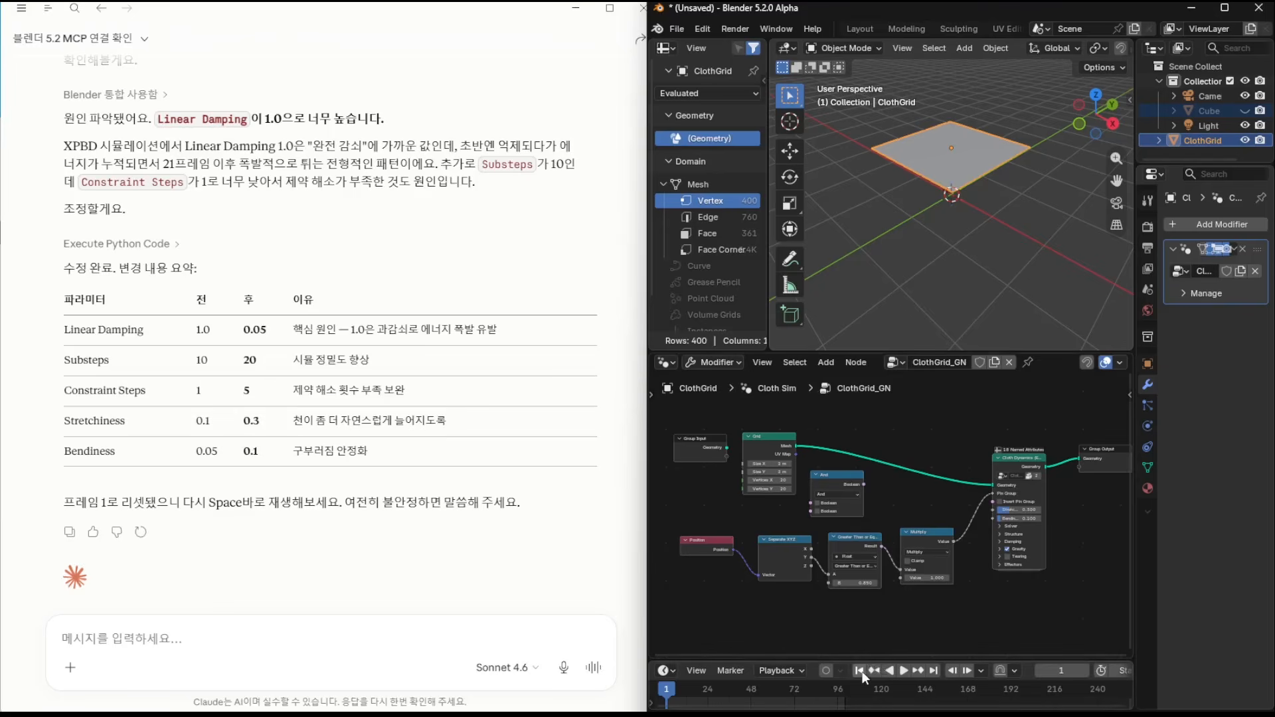
pyautogui.click(903, 671)
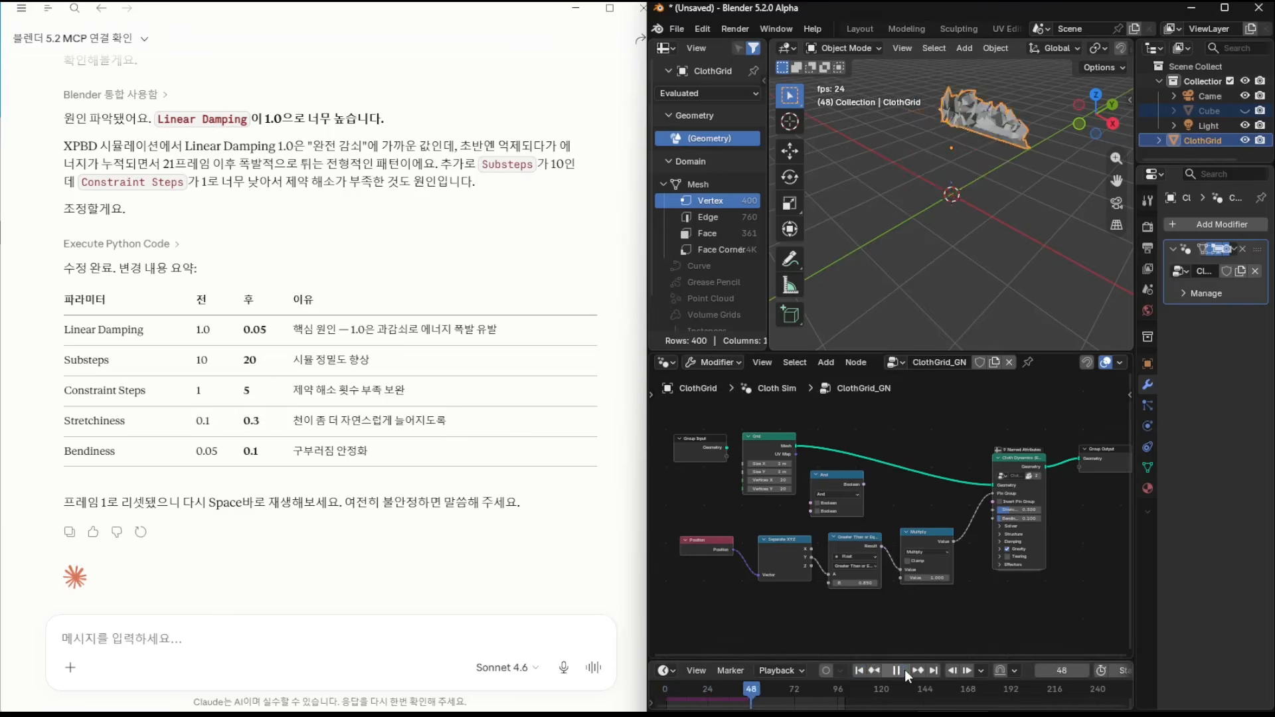
pyautogui.click(904, 669)
# - Report to Claude that the simulation is still unstable: '여전히 불안정해.'
pyautogui.click(319, 648)
pyautogui.write('여전히 불ㅇ안정해')
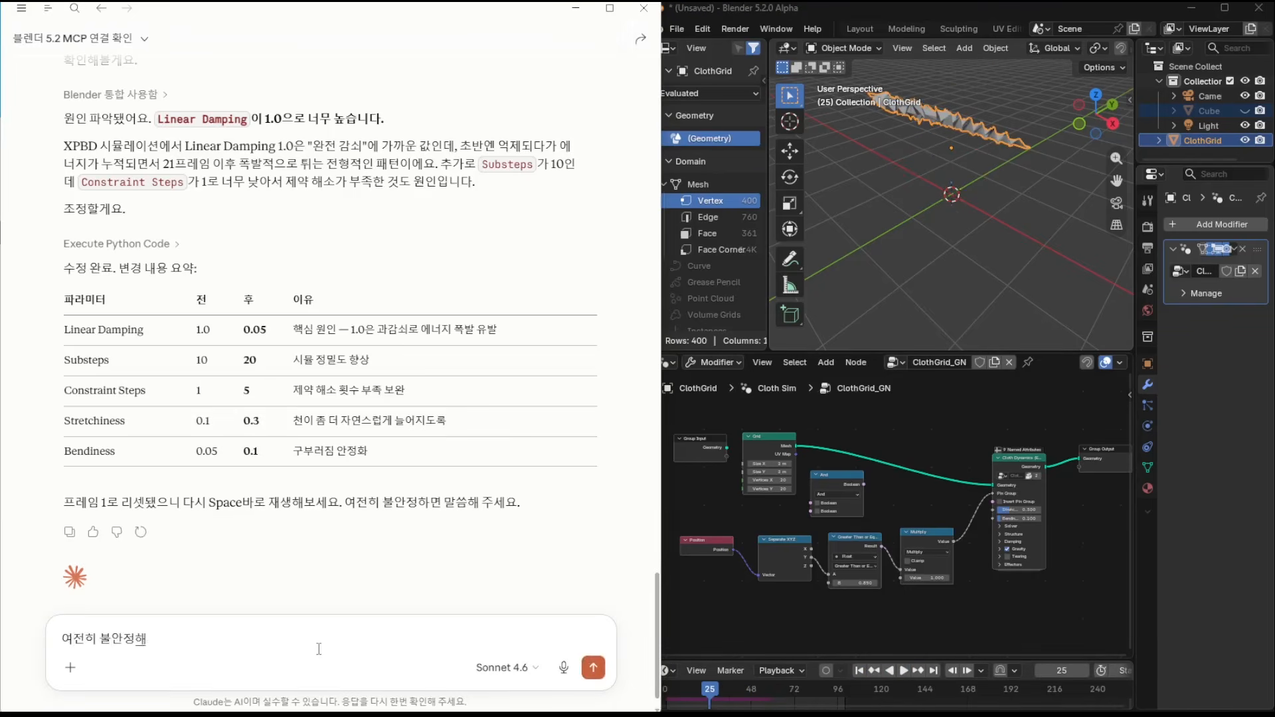
pyautogui.write('.')
pyautogui.press('Return')
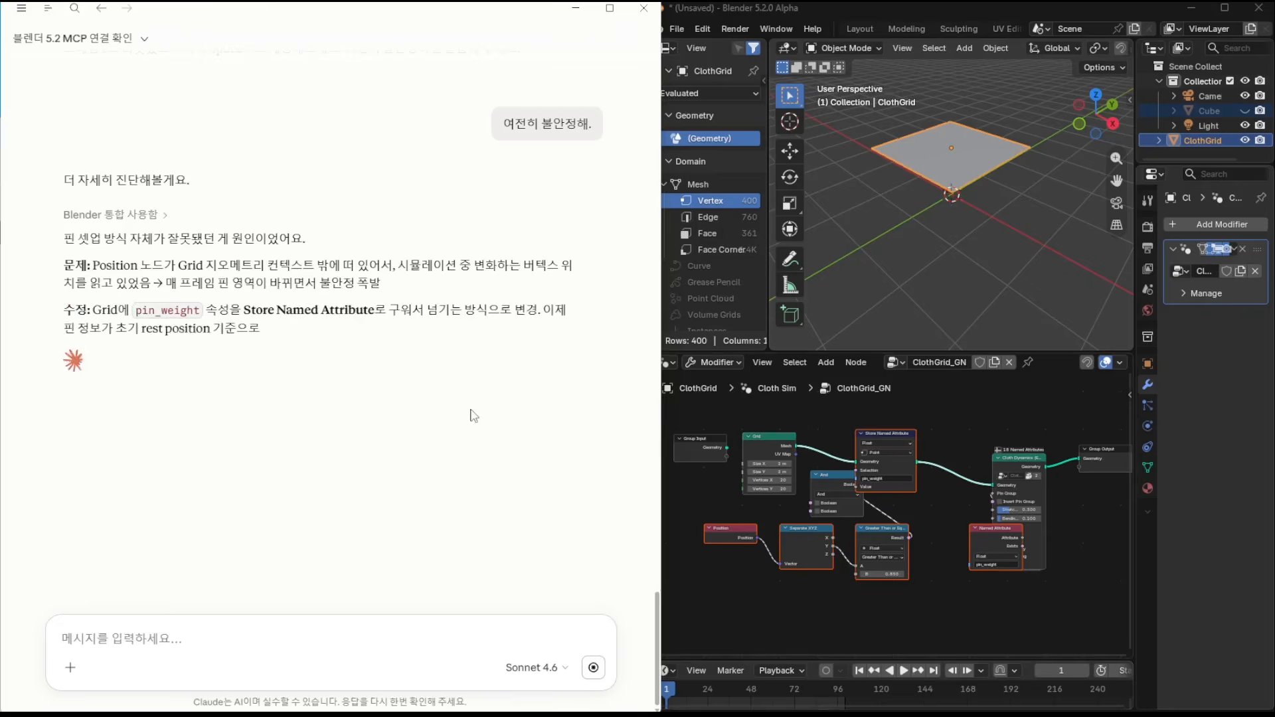
# - Play the cloth simulation with the pin_weight attribute setup in Blender to about frame 81, and return to the start
pyautogui.click(903, 670)
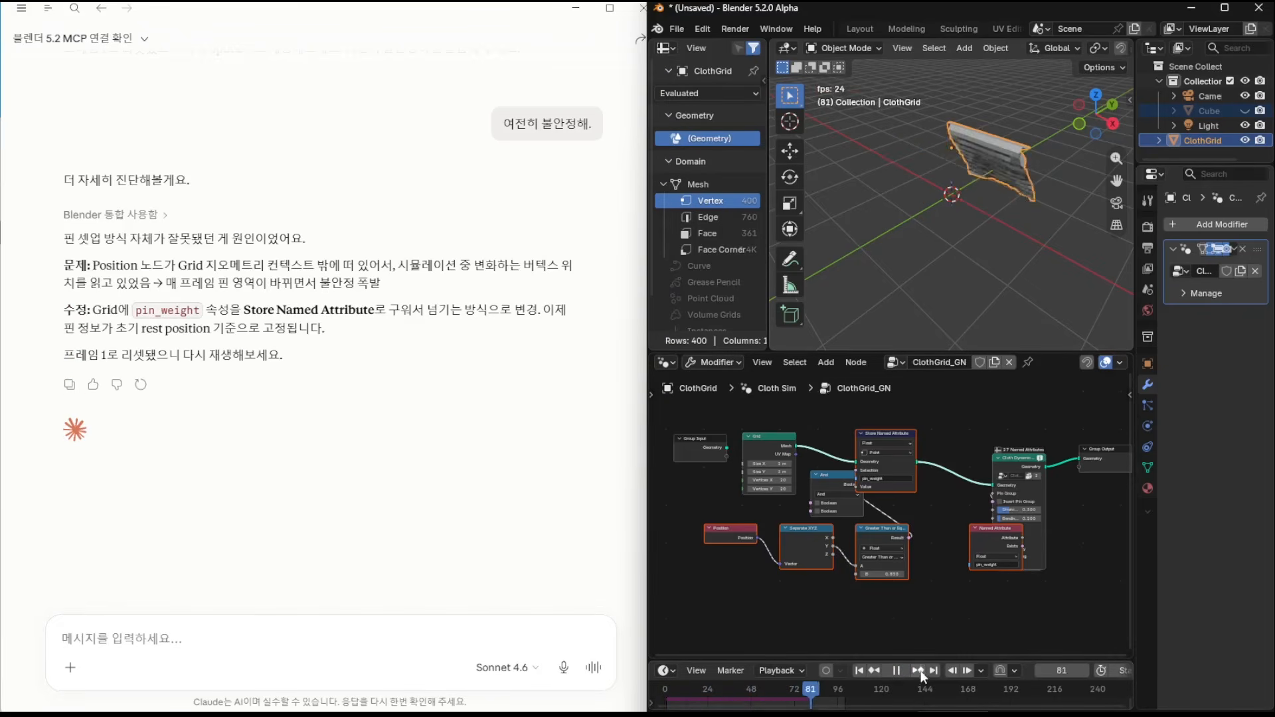
pyautogui.press('Escape')
# - Send to Claude: '오케이, 일단 이정도로 하고. 이 상태에서 추가로 60프레임 이후에 찢어짐 효과 한번 보자.'
pyautogui.click(261, 655)
pyautogui.write('오케이, 일단 이정도')
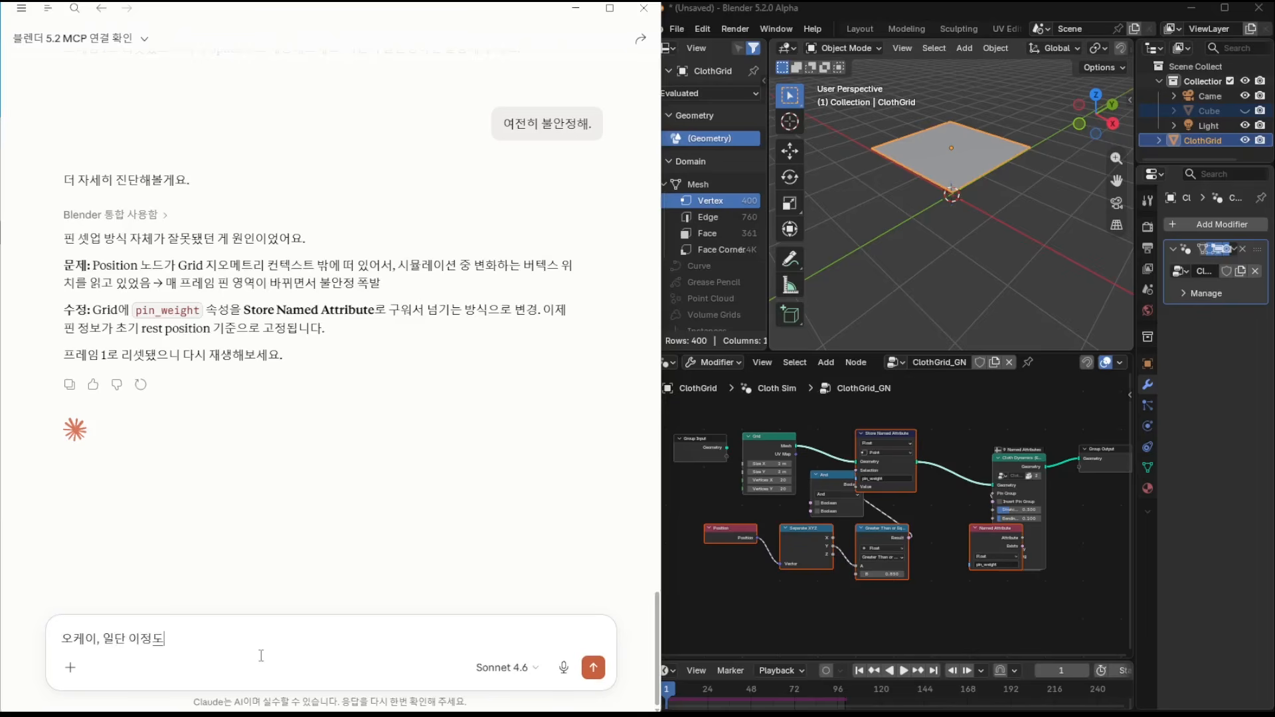
pyautogui.write('로 하고. 짜')
pyautogui.click(207, 638)
pyautogui.write('이 상태에서 추가로')
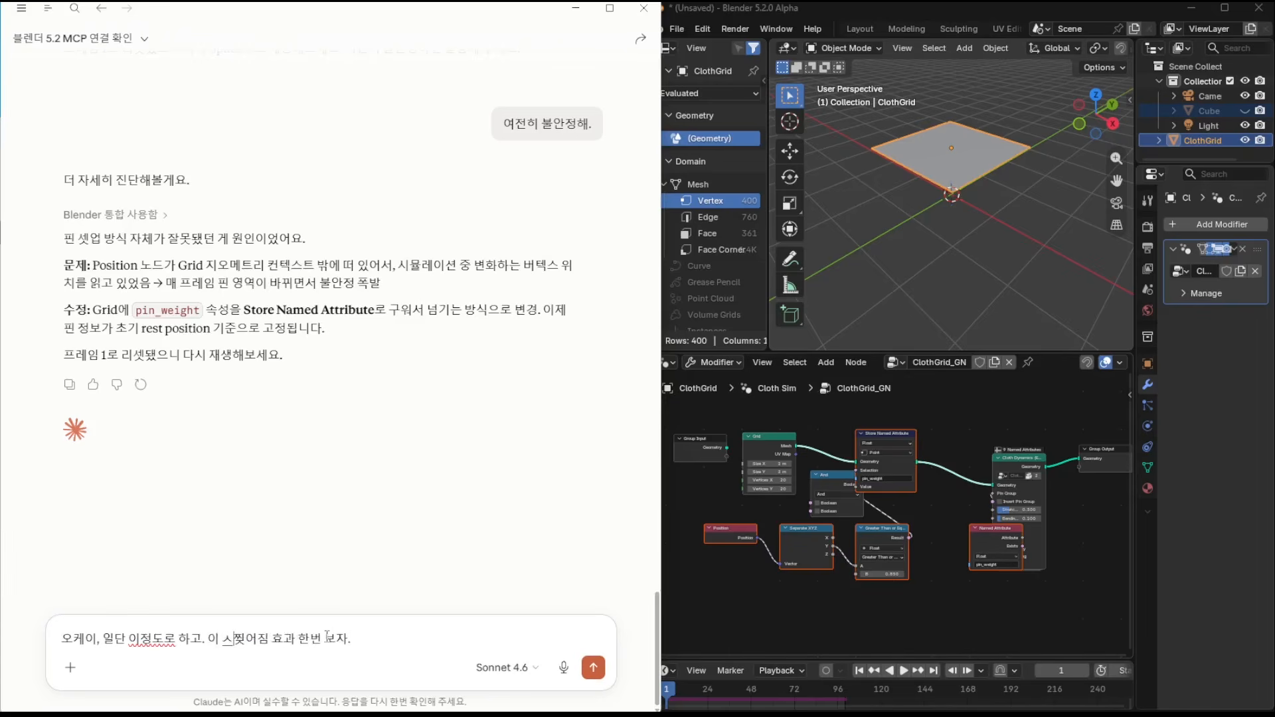
pyautogui.moveTo(667, 689); pyautogui.dragTo(812, 690)
pyautogui.click(314, 639)
pyautogui.write('60프레임 이후에')
pyautogui.press('Return')
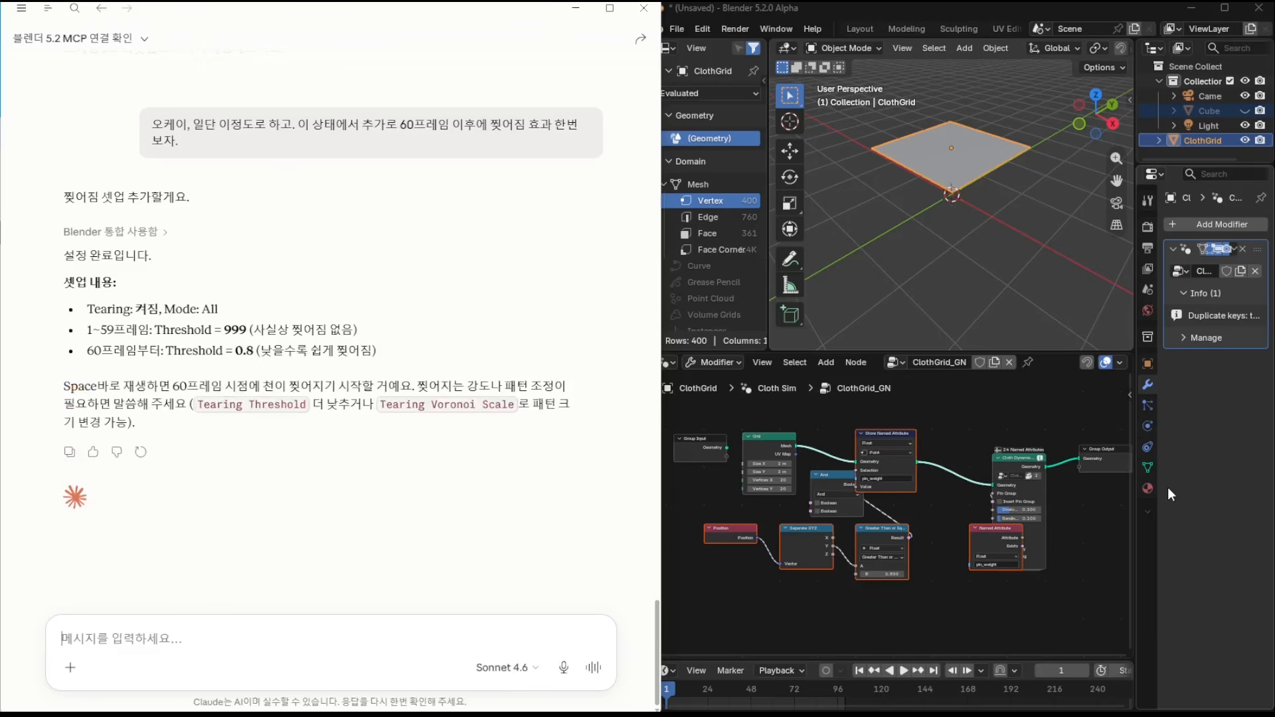
# - Play the cloth simulation with tearing enabled in Blender past frame 60, to about frame 81
pyautogui.click(903, 670)
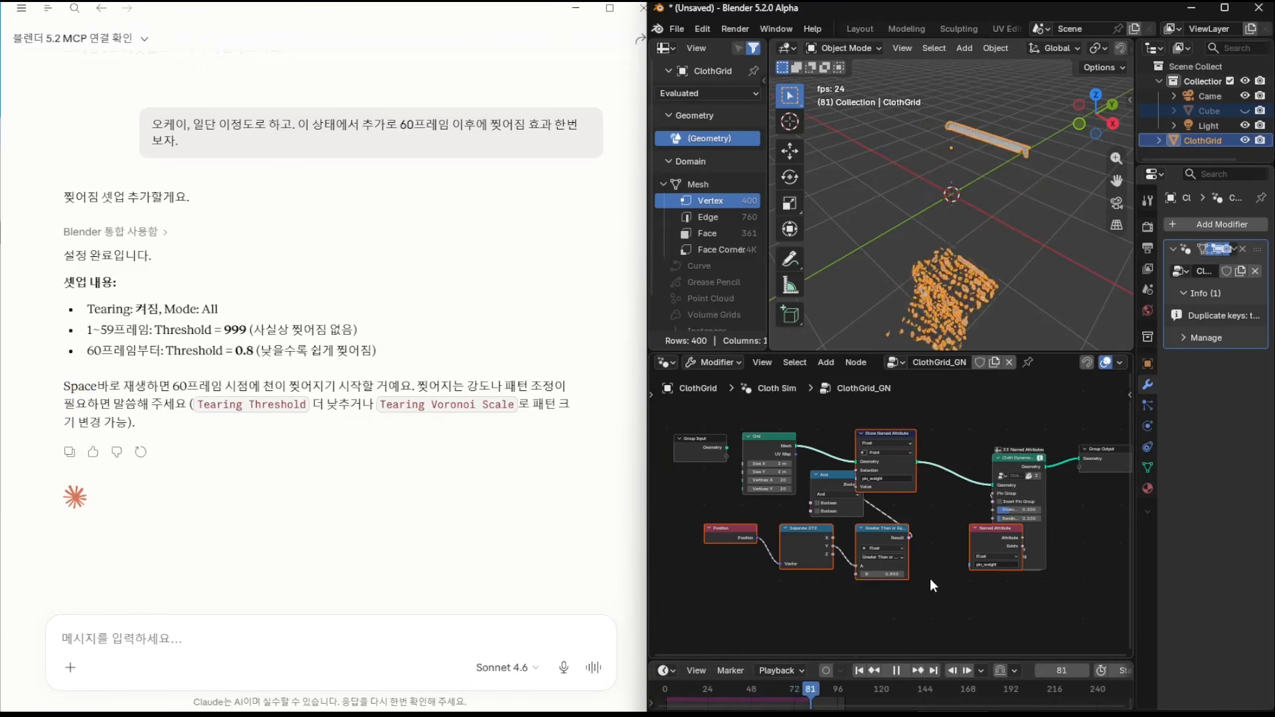
pyautogui.click(898, 671)
# - Send to Claude: '오케이, 찢어지고는 있는데, 너무 잘게 찢어져, 크게 두개 정도 덩어리로만 찢어지게 셋업해줘.'
pyautogui.click(290, 649)
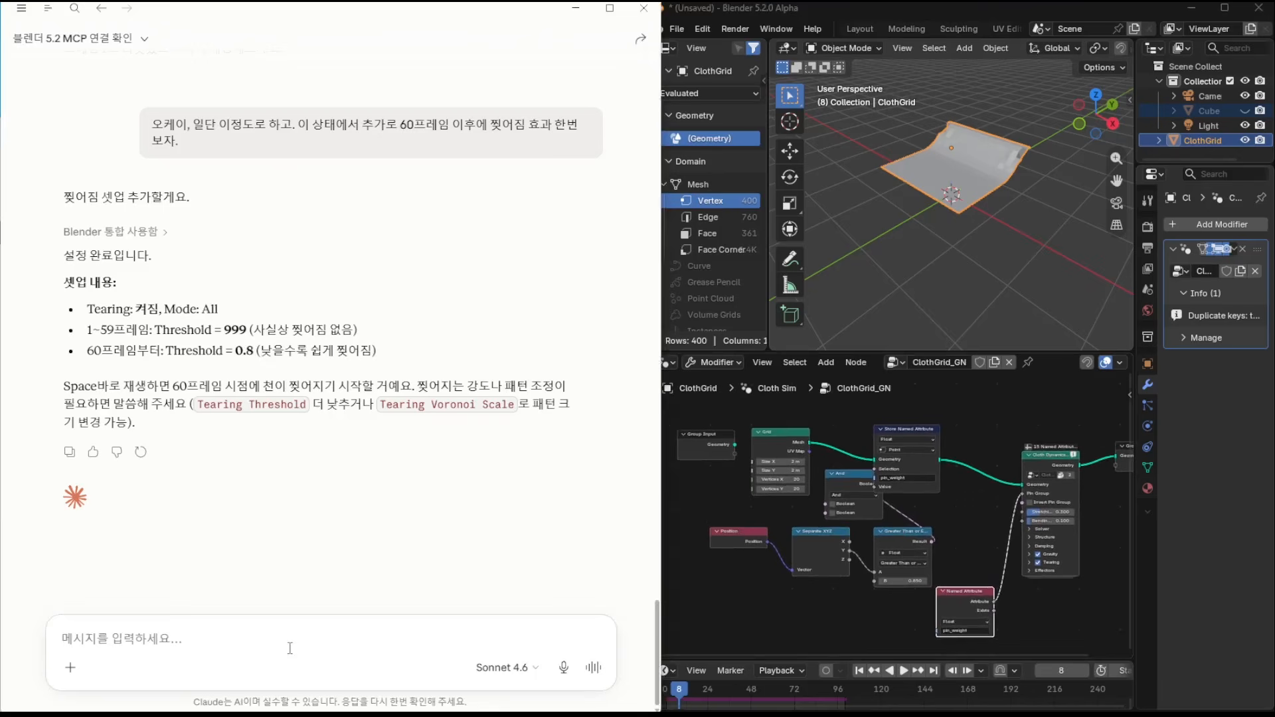
pyautogui.write('오케이, 찢어지고는 있는데, 너무 잘게 찢어져')
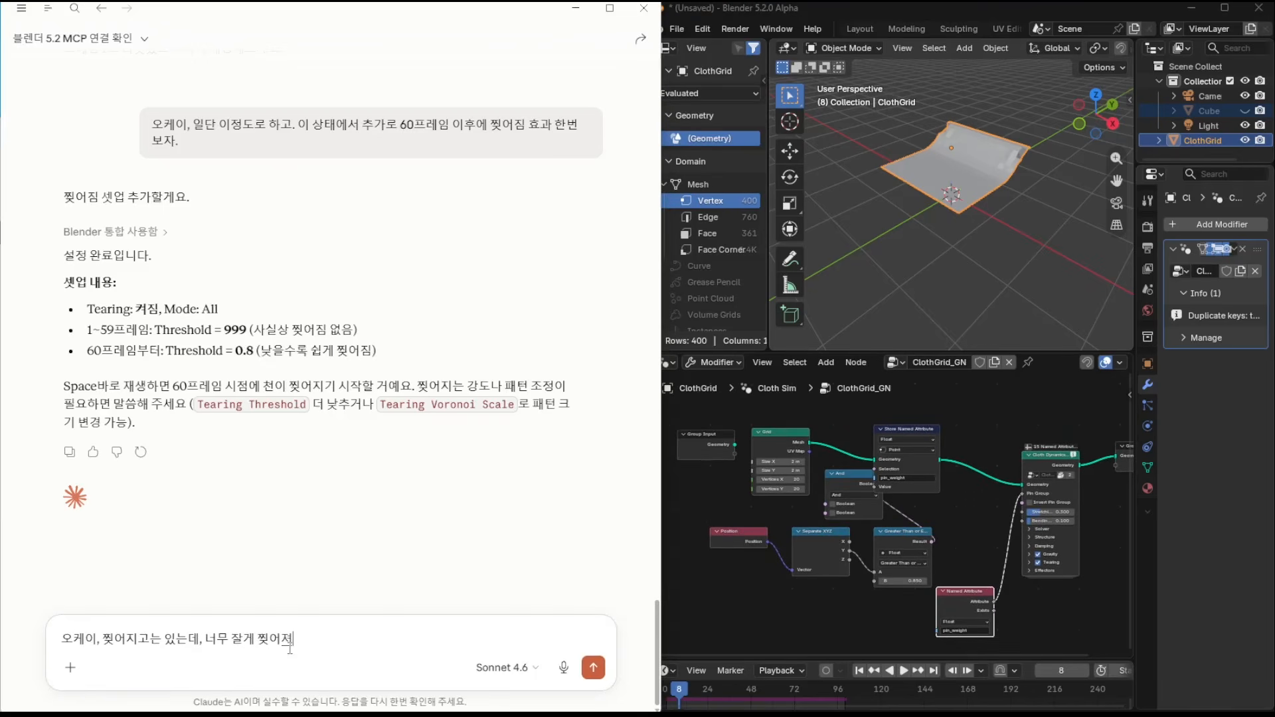
pyautogui.write('로만 찢어지게 셋업해줘.')
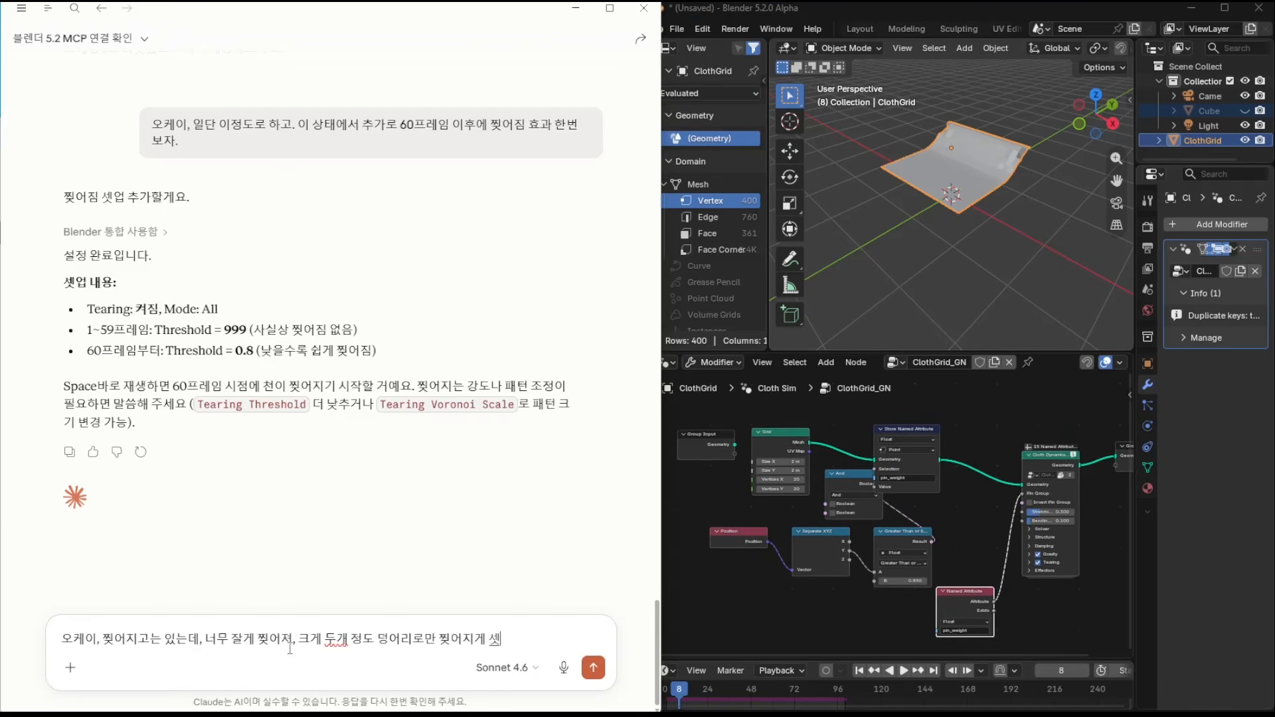
pyautogui.press('Return')
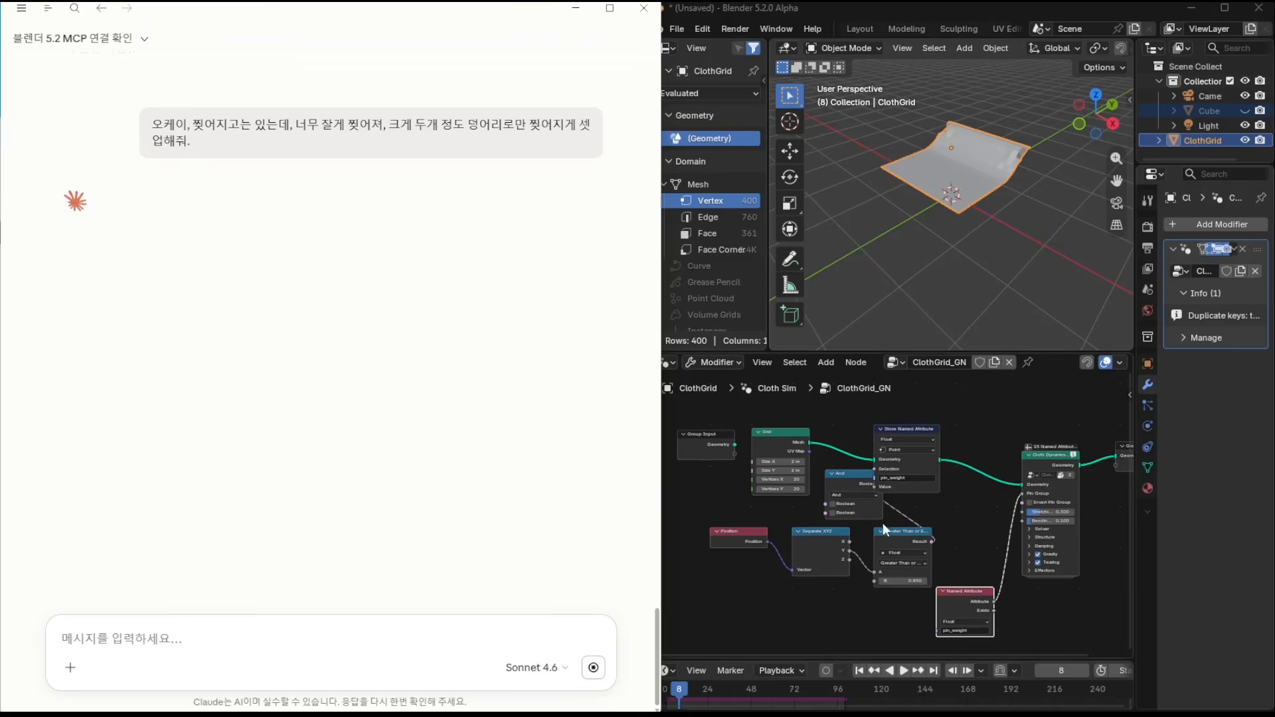
# - In Blender's node editor, move the Named Attribute node below the comparison node and shift Store Named Attribute clear of the And node
pyautogui.moveTo(979, 514); pyautogui.dragTo(971, 487, button='middle')
pyautogui.scroll(4, 917, 528)
pyautogui.moveTo(942, 597); pyautogui.dragTo(885, 613)
pyautogui.moveTo(907, 497); pyautogui.dragTo(920, 565, button='middle')
pyautogui.moveTo(871, 447); pyautogui.dragTo(917, 436)
pyautogui.moveTo(915, 583); pyautogui.dragTo(937, 517, button='middle')
pyautogui.scroll(-2, 948, 525)
pyautogui.scroll(-2, 949, 528)
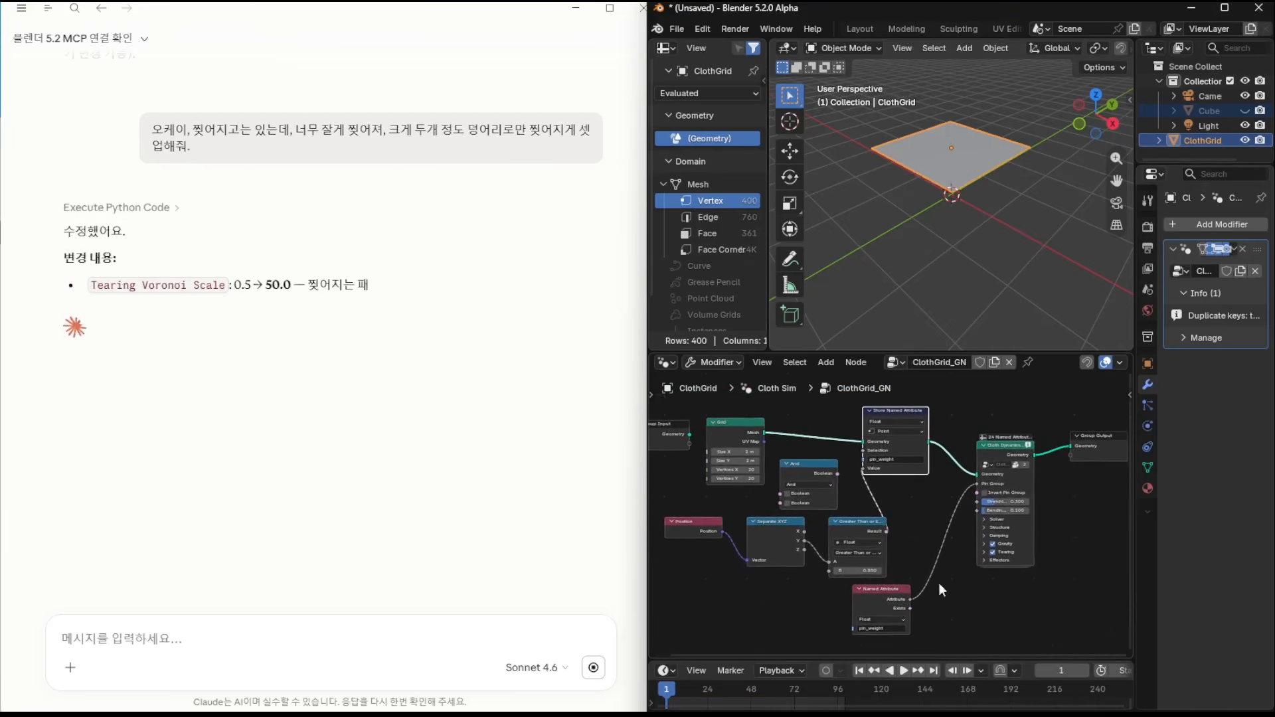
# - Play the cloth simulation with the revised tearing settings to about frame 62, and return to the start
pyautogui.click(903, 669)
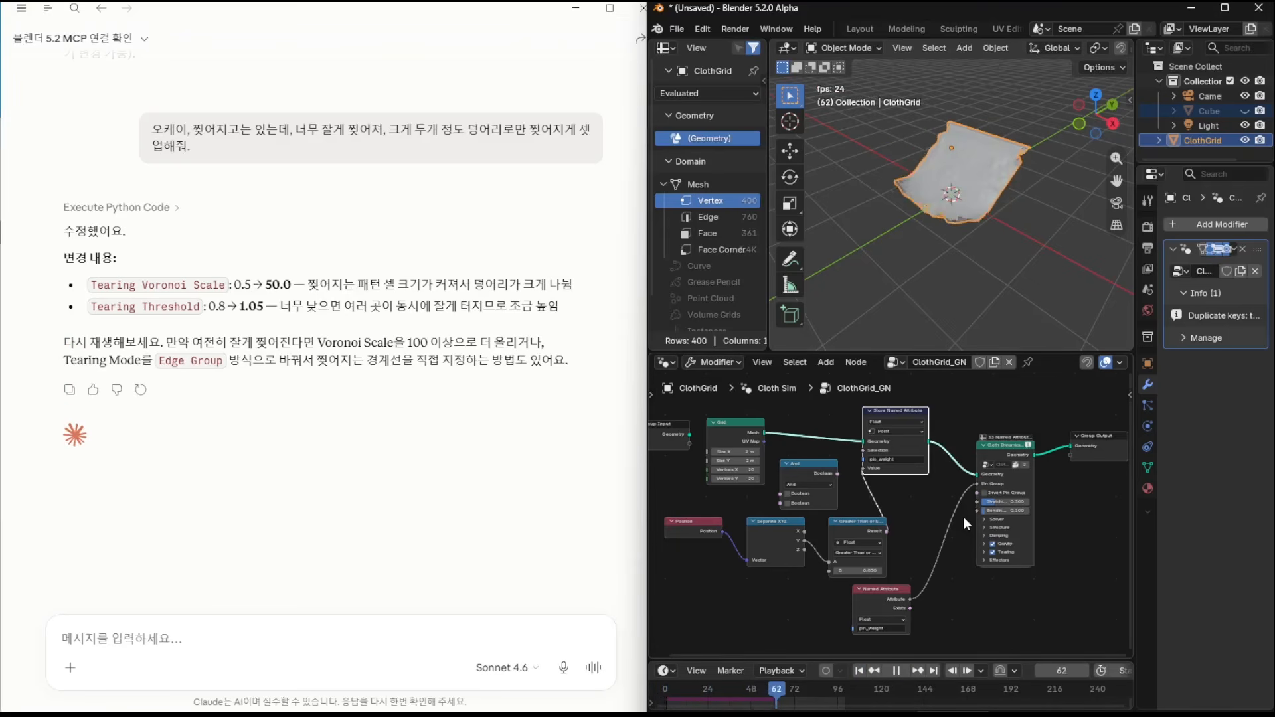
pyautogui.press('Escape')
# - Ask Claude how to define the tear boundary directly: 'edge group 방식으로 바꿔서 찢어지는 경계선을 직접 지정하는 방법 알려줘'
pyautogui.click(148, 637)
pyautogui.write('ed')
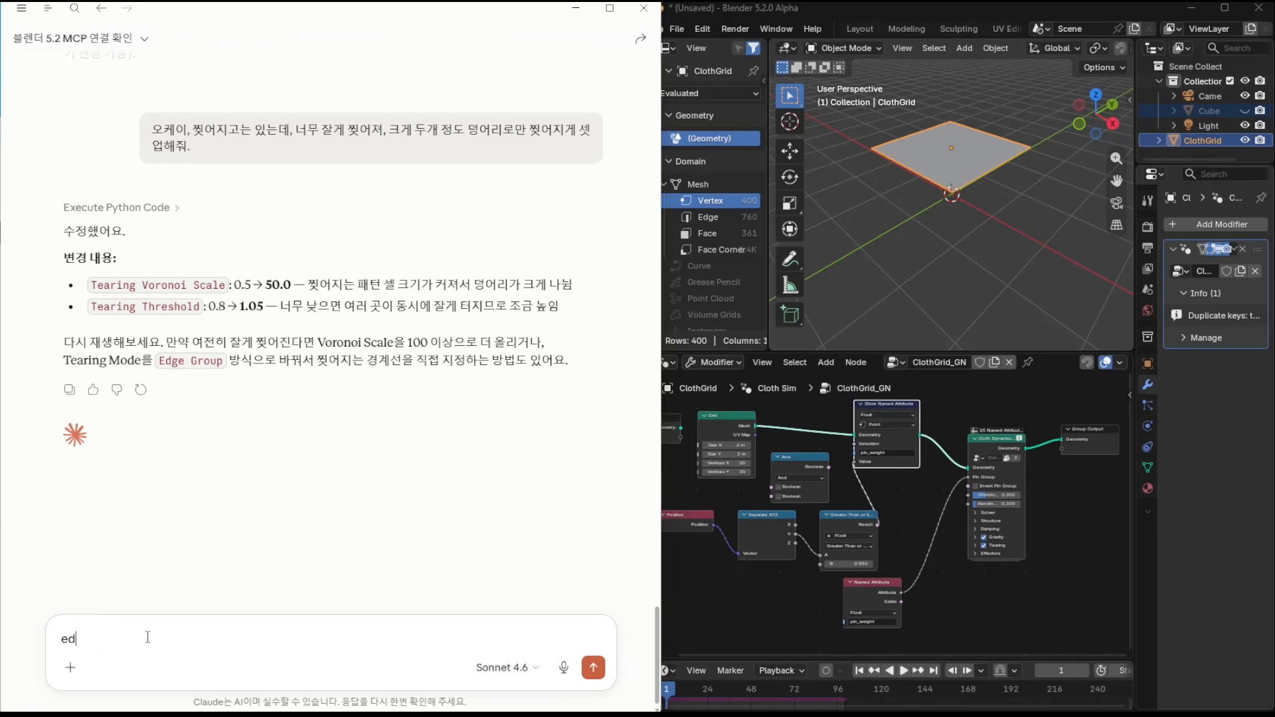
pyautogui.write('ge group 방식으로 바꿔서 찢어지는 경계선을 직접 지')
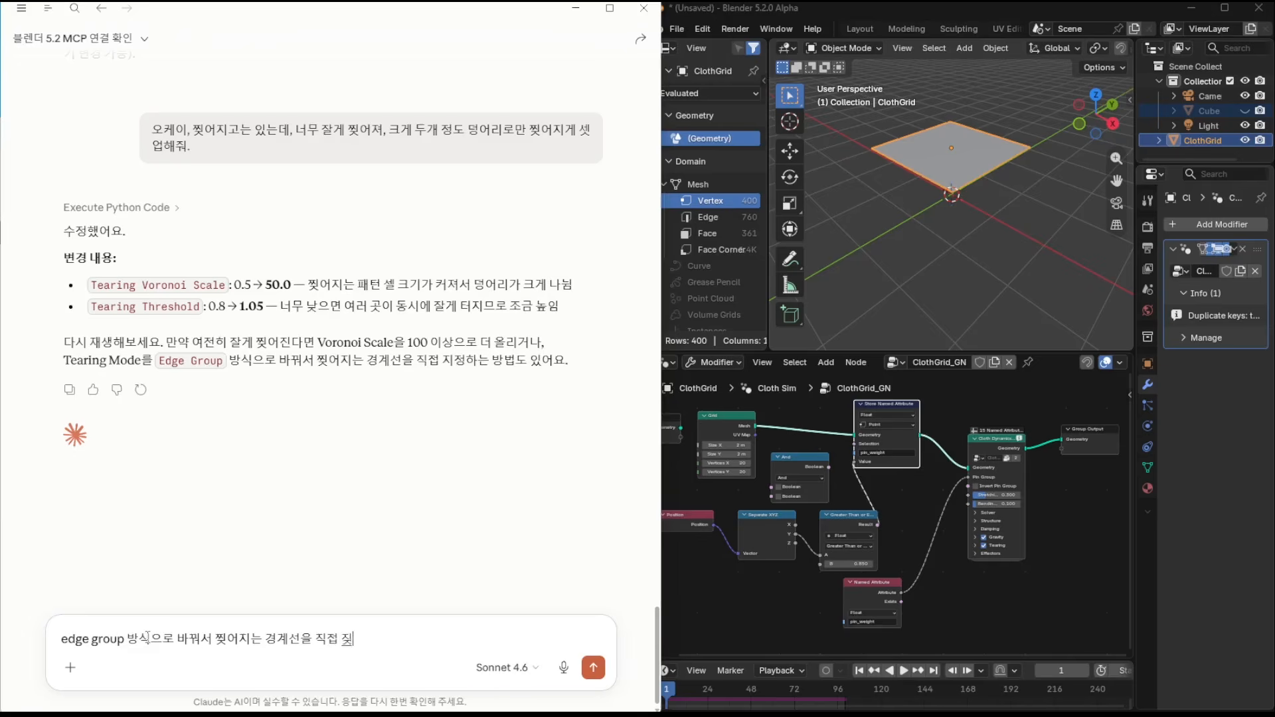
pyautogui.write('정하는 방법 알려줘')
pyautogui.press('Return')
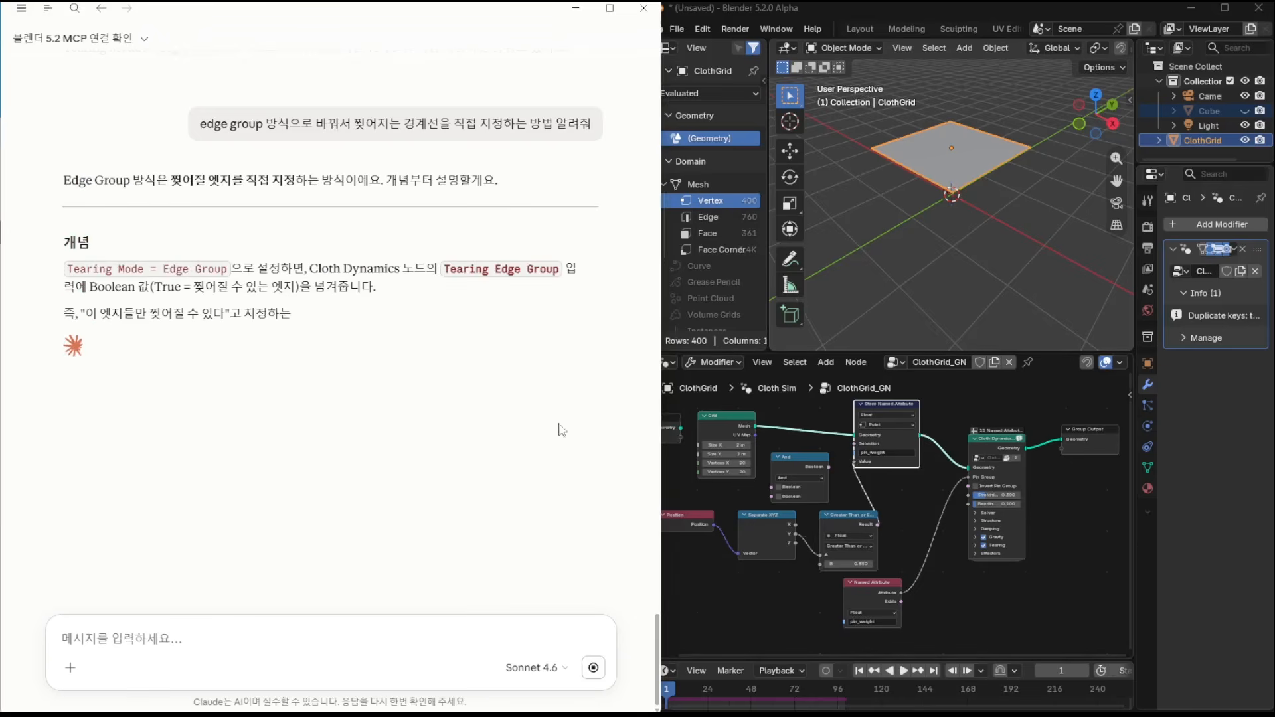
# - Examine the Cloth Dynamics node's Tearing settings, its available tearing modes, and the Effectors section
pyautogui.click(947, 524)
pyautogui.scroll(5, 956, 536)
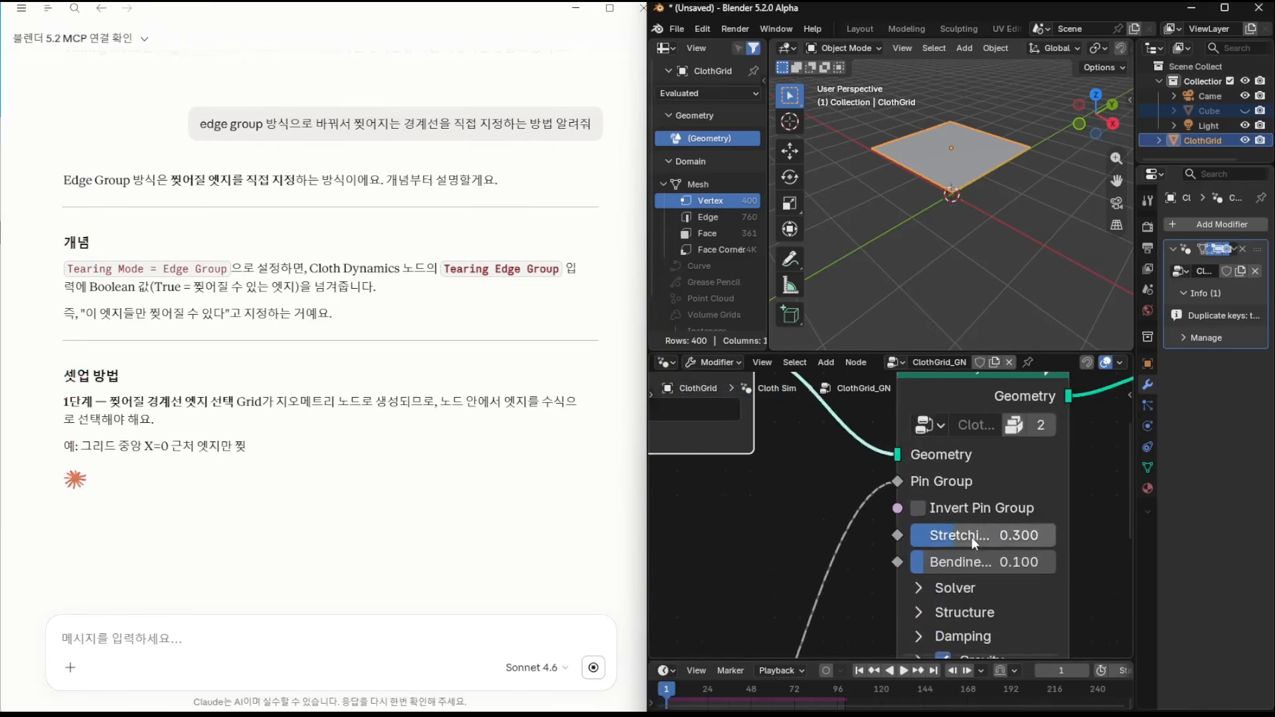
pyautogui.scroll(-4, 1082, 505)
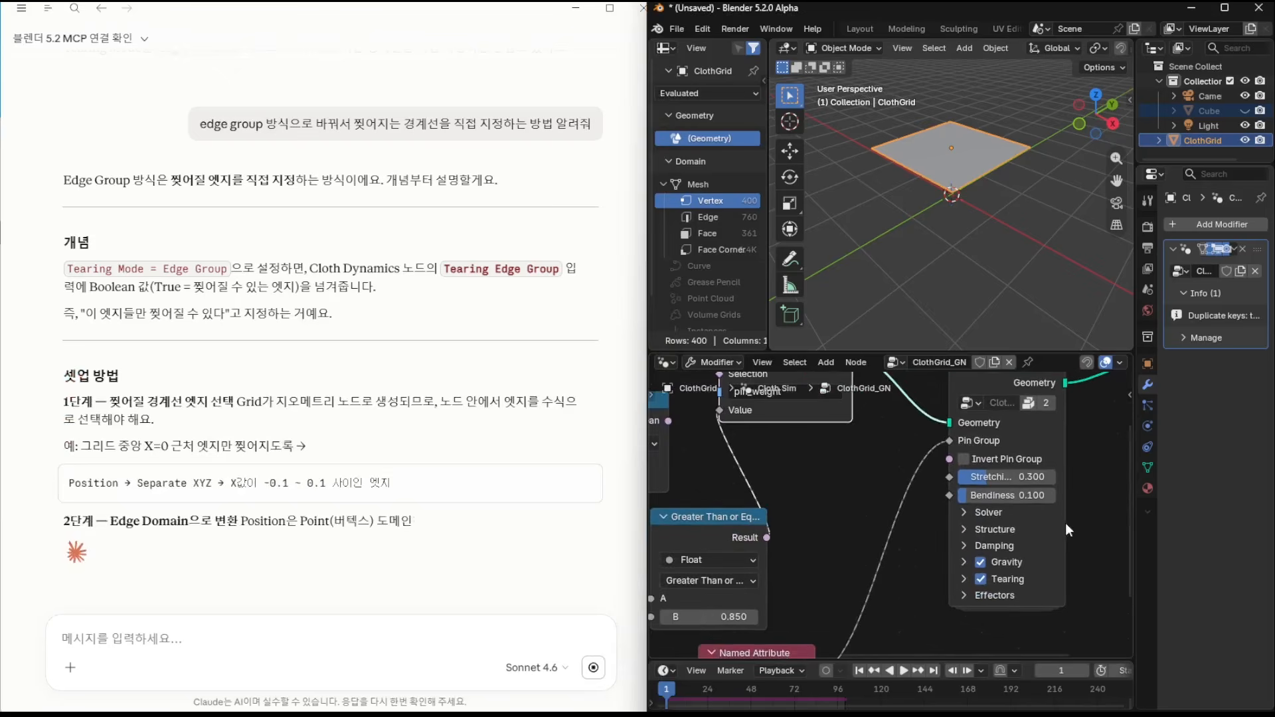
pyautogui.click(965, 579)
pyautogui.moveTo(883, 548); pyautogui.dragTo(838, 429, button='middle')
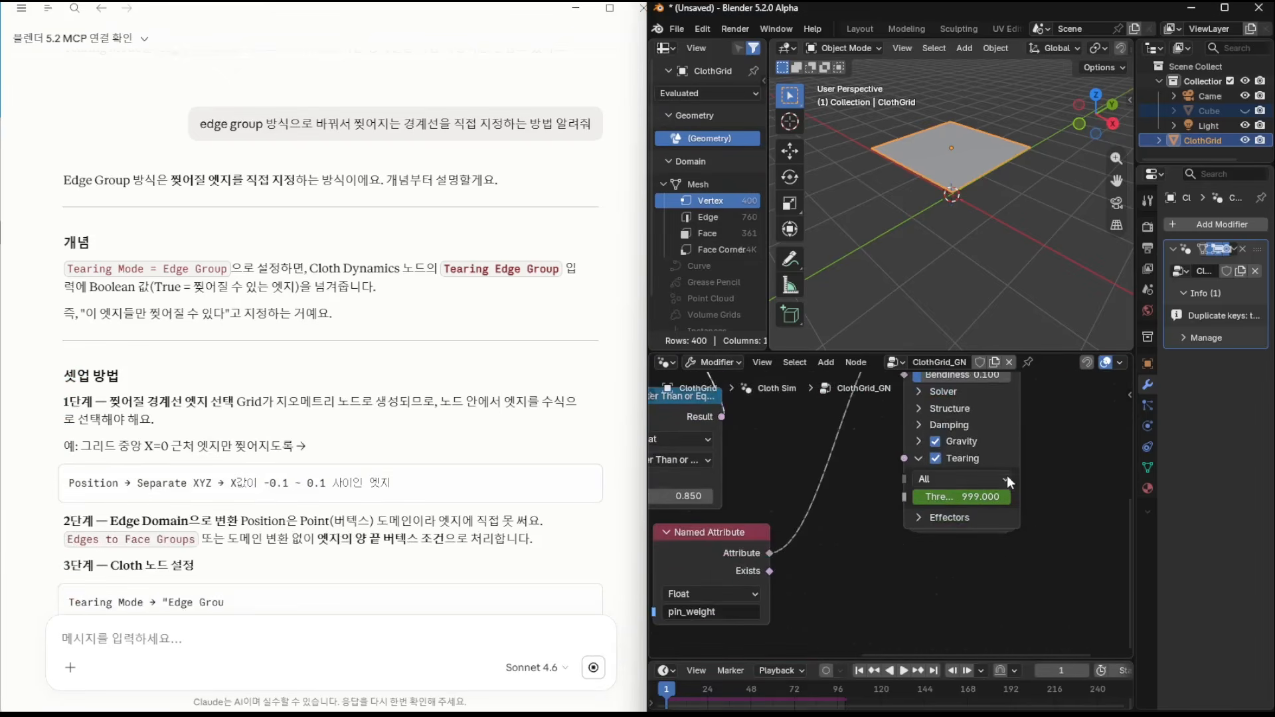
pyautogui.click(1004, 479)
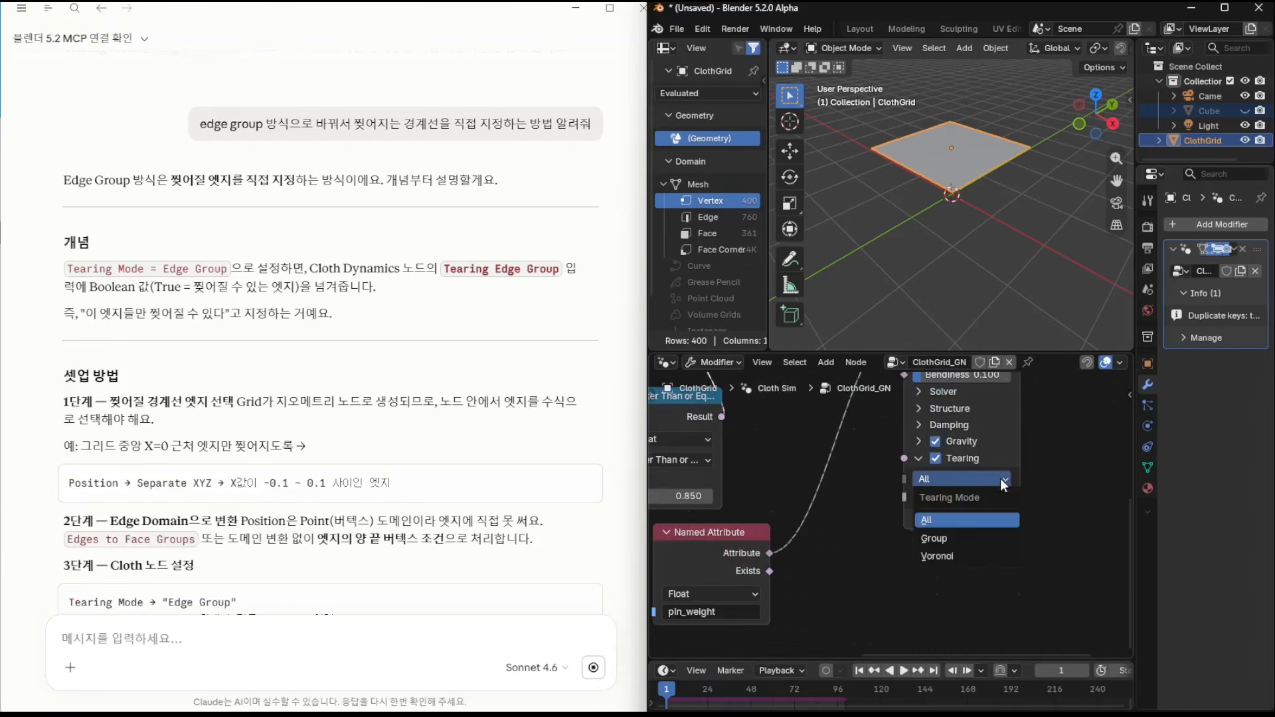
pyautogui.click(1002, 478)
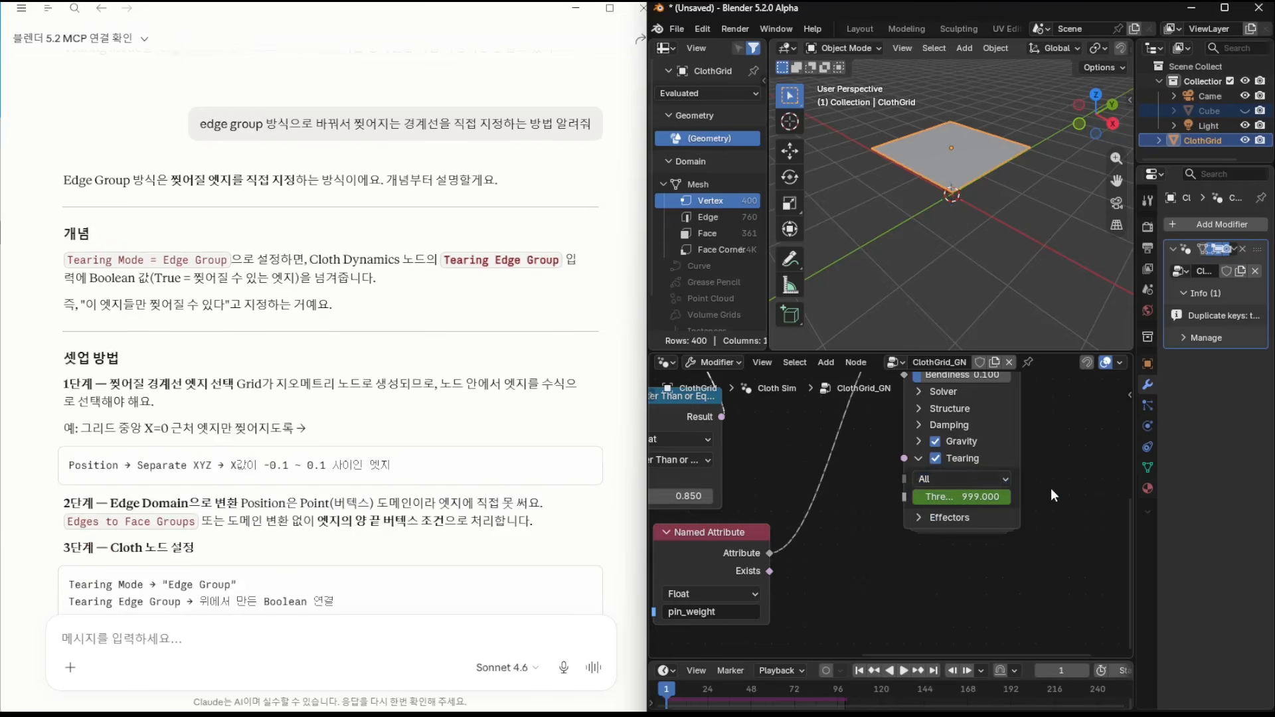
pyautogui.click(948, 521)
# - Read Claude's Edge Group explanation and reply with the tear line choice: '가운데 가로로 한줄로 해줘봐.'
pyautogui.click(458, 433)
pyautogui.scroll(-1, 460, 434)
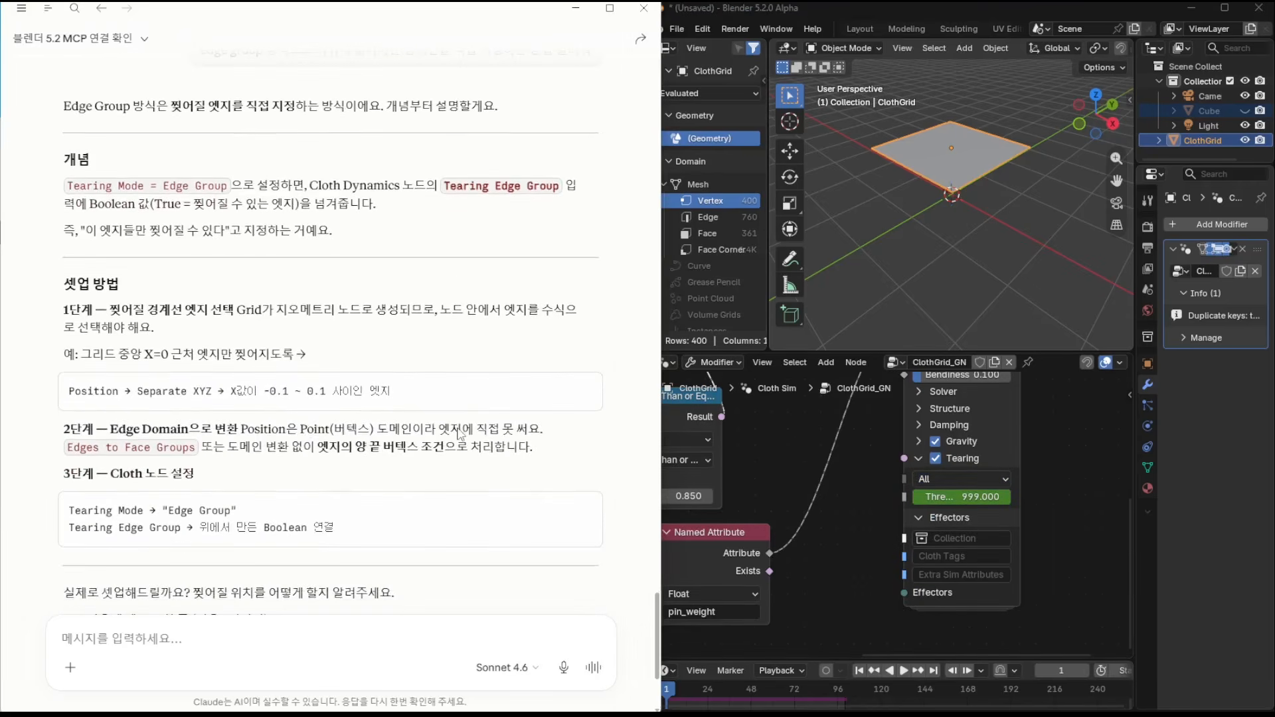
pyautogui.scroll(-1, 458, 428)
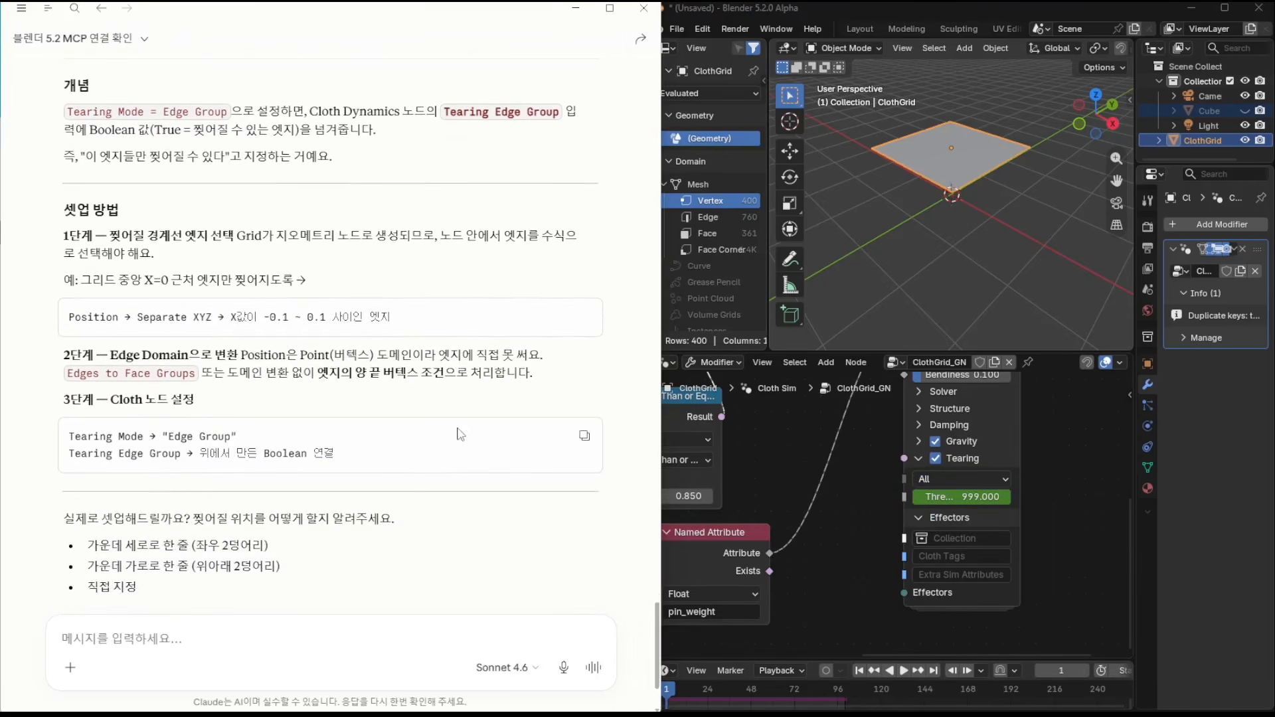
pyautogui.write('가운데')
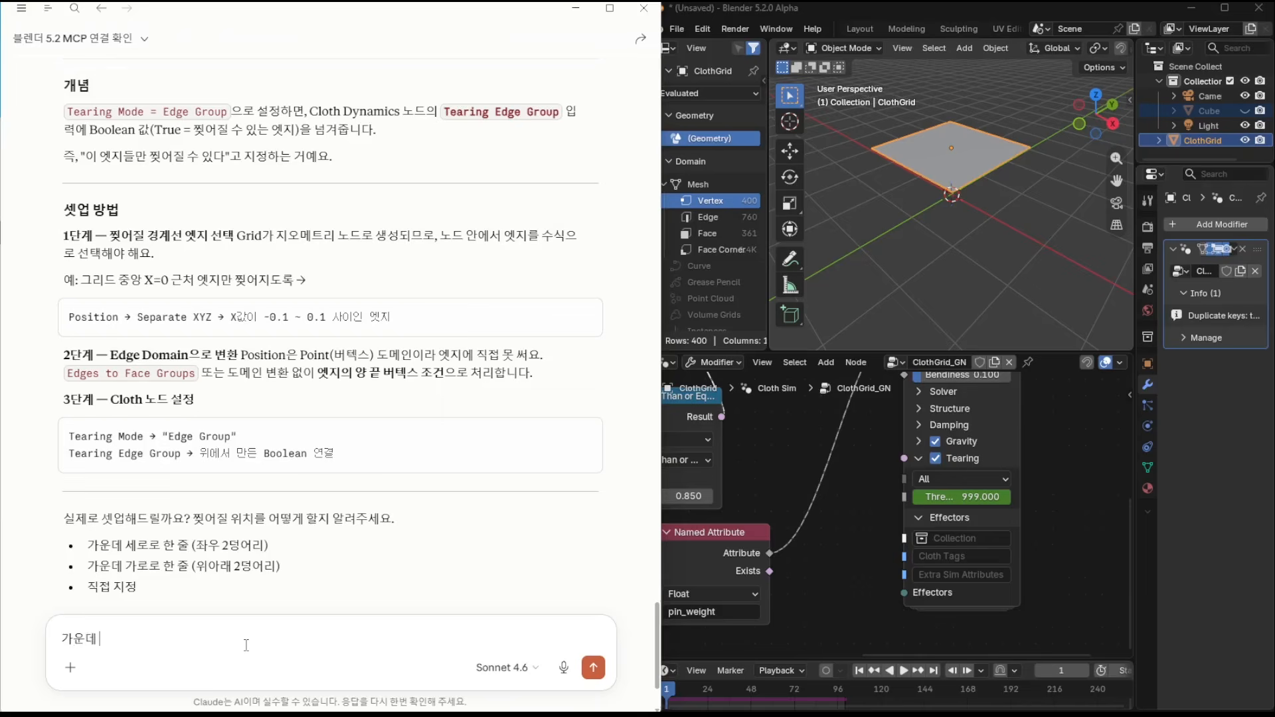
pyautogui.write(' 가로로 한줄로 해줘봐.')
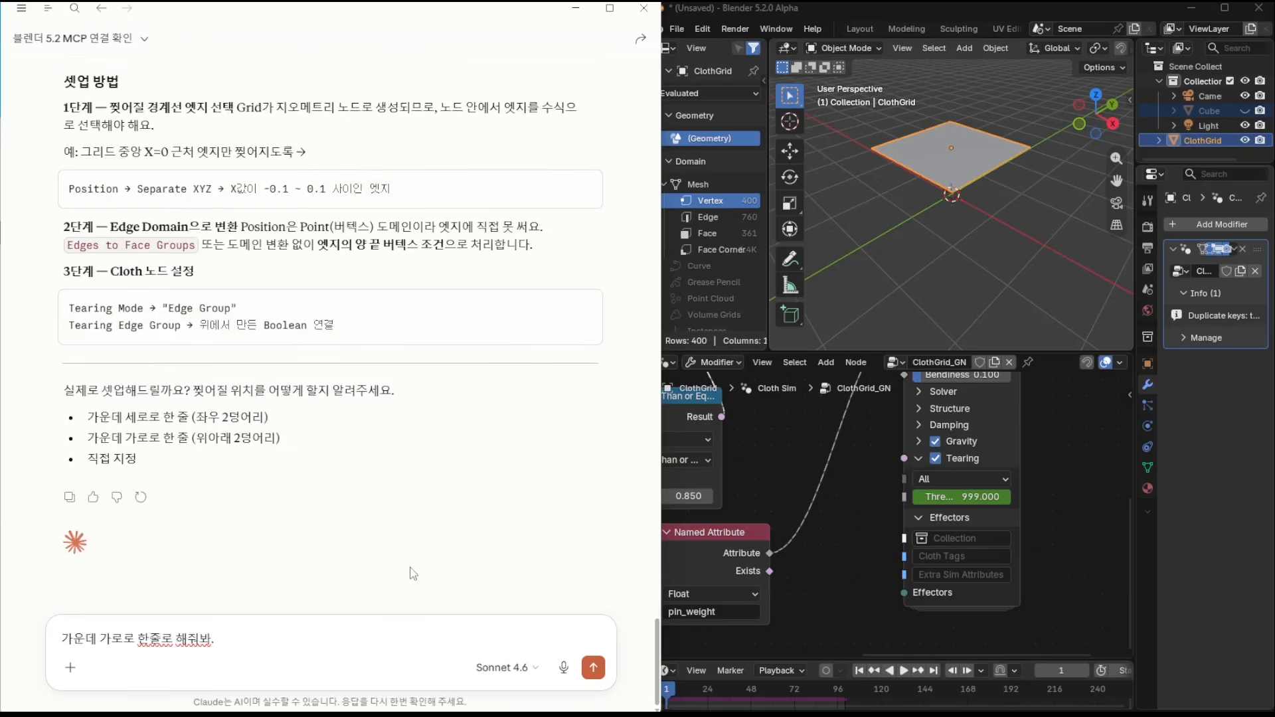
pyautogui.click(593, 667)
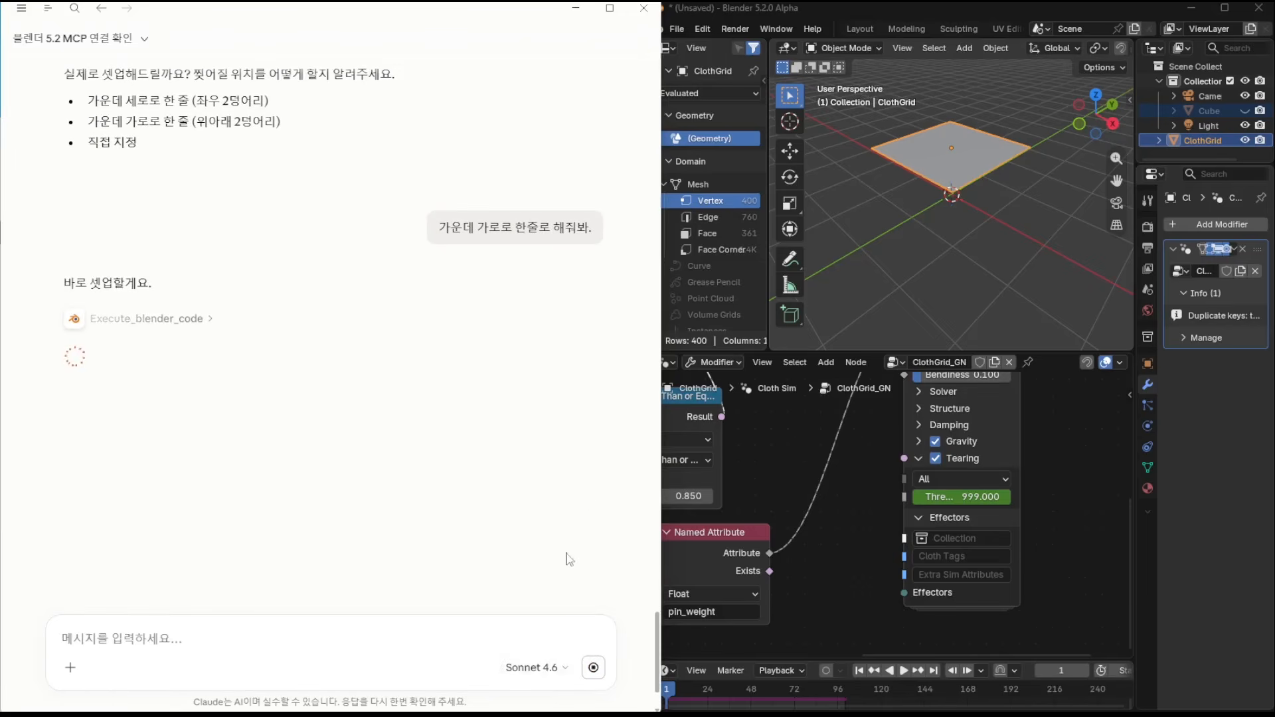
pyautogui.moveTo(850, 478); pyautogui.dragTo(859, 533, button='middle')
pyautogui.scroll(-10, 842, 523)
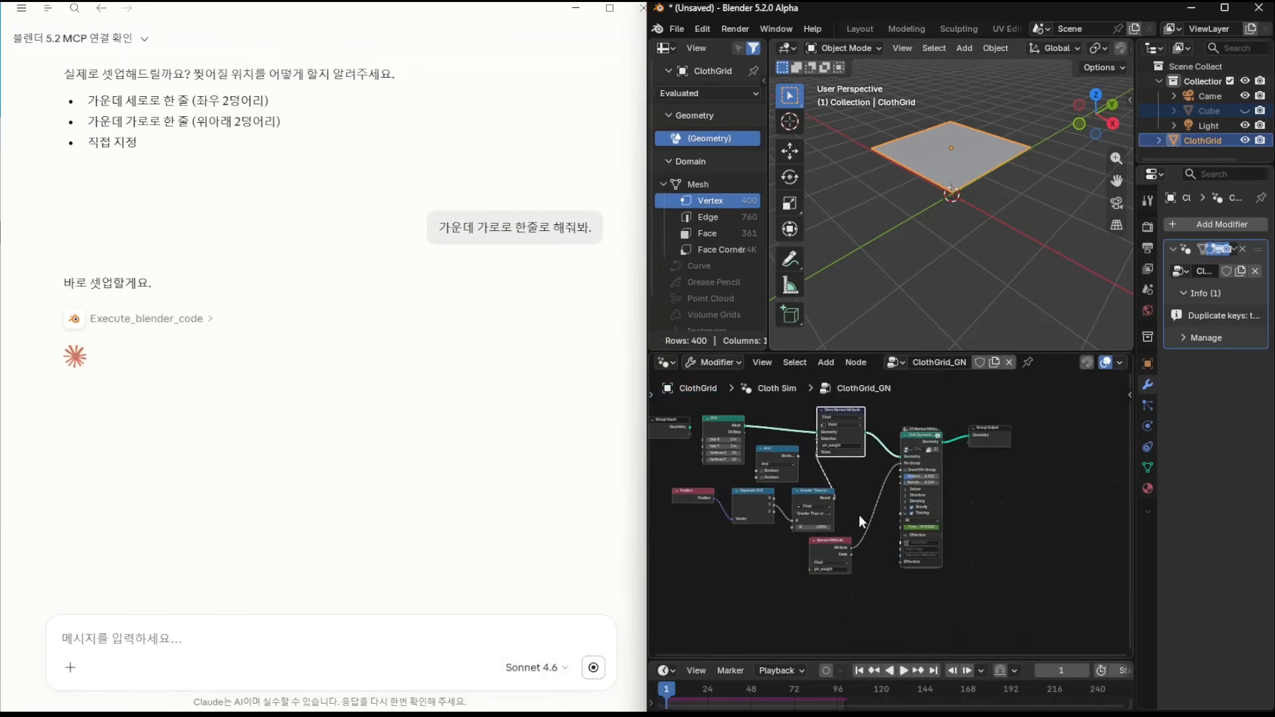
pyautogui.scroll(3, 871, 535)
pyautogui.moveTo(873, 536); pyautogui.dragTo(936, 521, button='middle')
pyautogui.scroll(1, 886, 538)
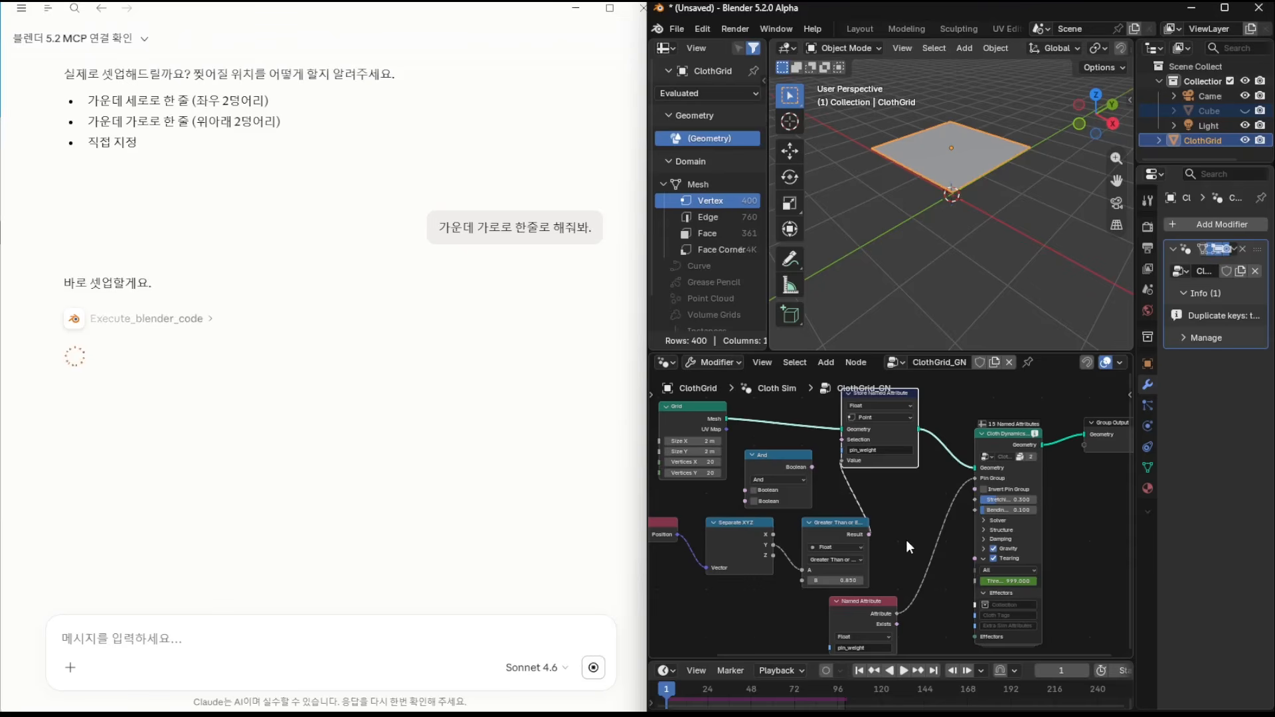
# - Examine the Python requests and responses of Claude's Blender code executions for the tearing setup as they run
pyautogui.click(177, 318)
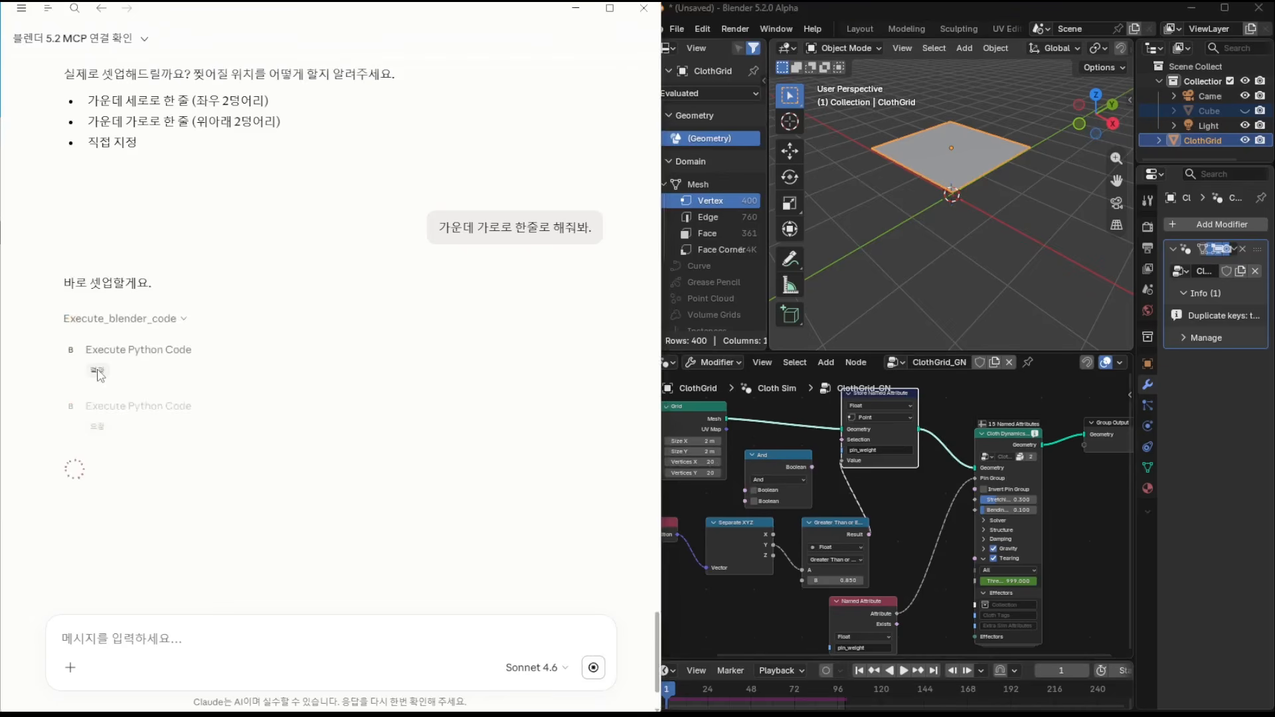
pyautogui.click(99, 371)
pyautogui.scroll(-1, 286, 435)
pyautogui.scroll(-10, 283, 435)
pyautogui.scroll(-2, 285, 530)
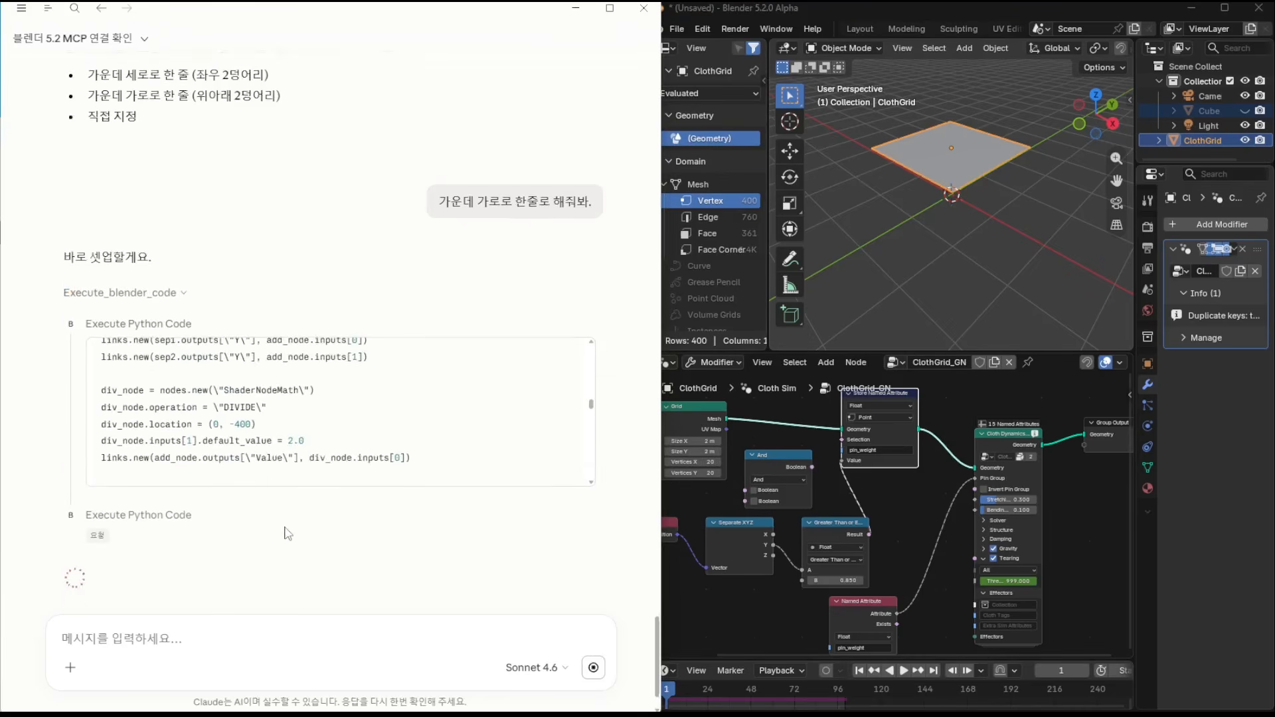
pyautogui.click(103, 460)
pyautogui.scroll(-3, 308, 467)
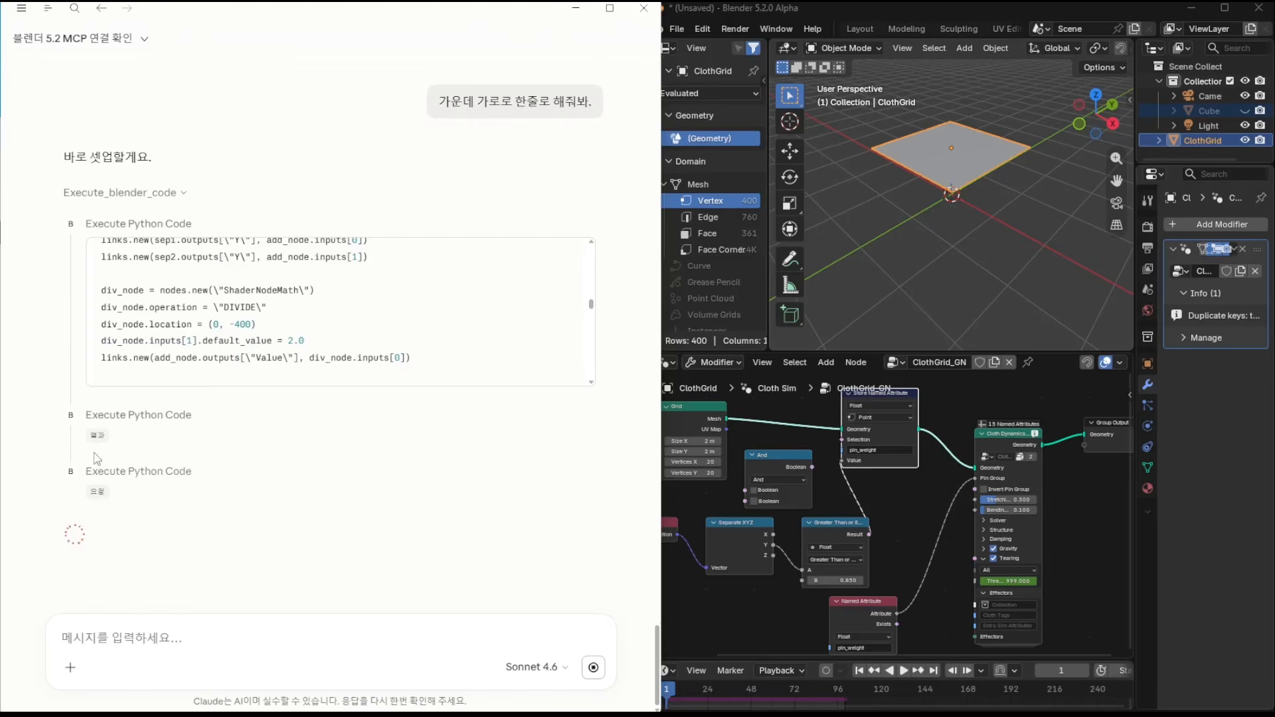
pyautogui.click(97, 435)
pyautogui.scroll(-5, 273, 461)
pyautogui.scroll(-1, 607, 440)
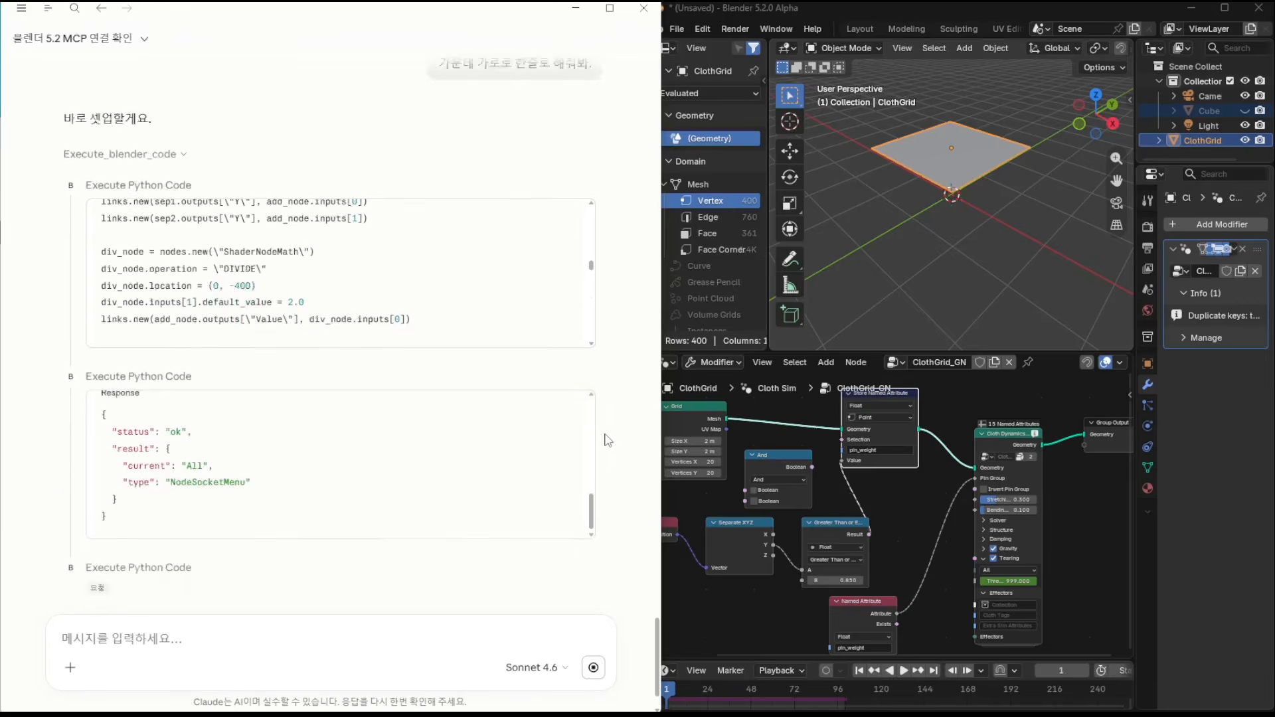
pyautogui.click(97, 495)
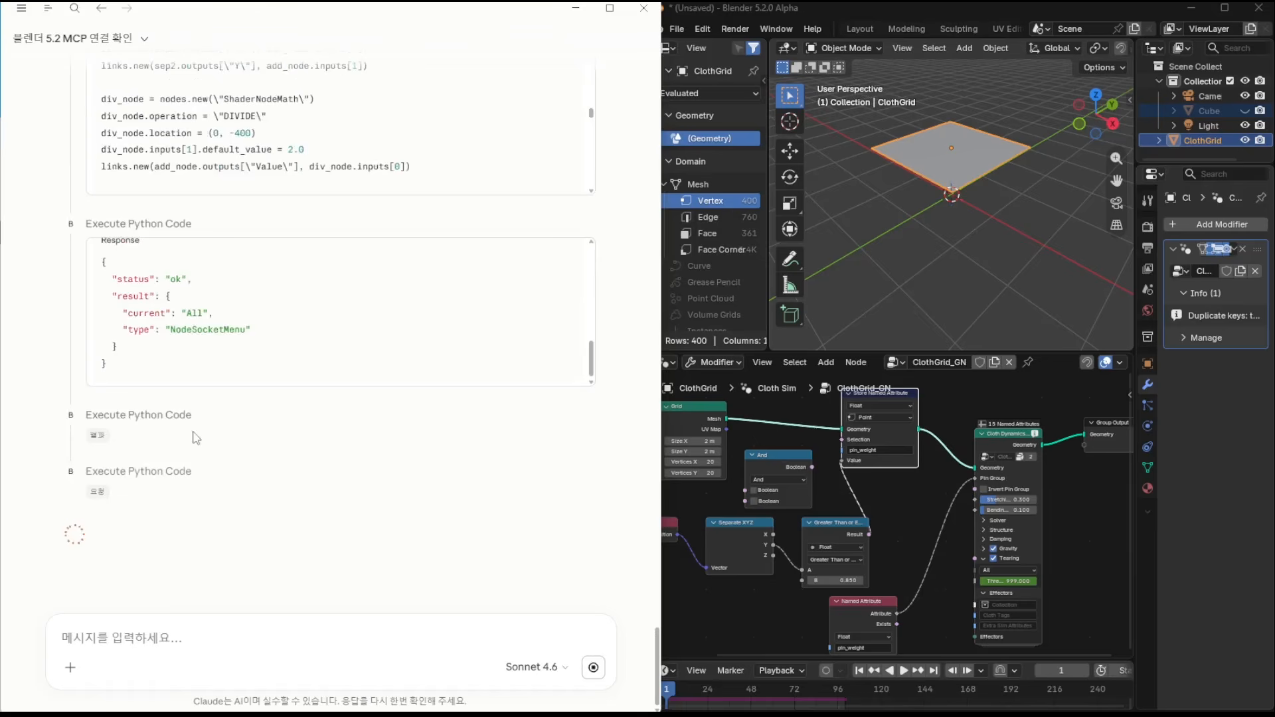
pyautogui.click(98, 436)
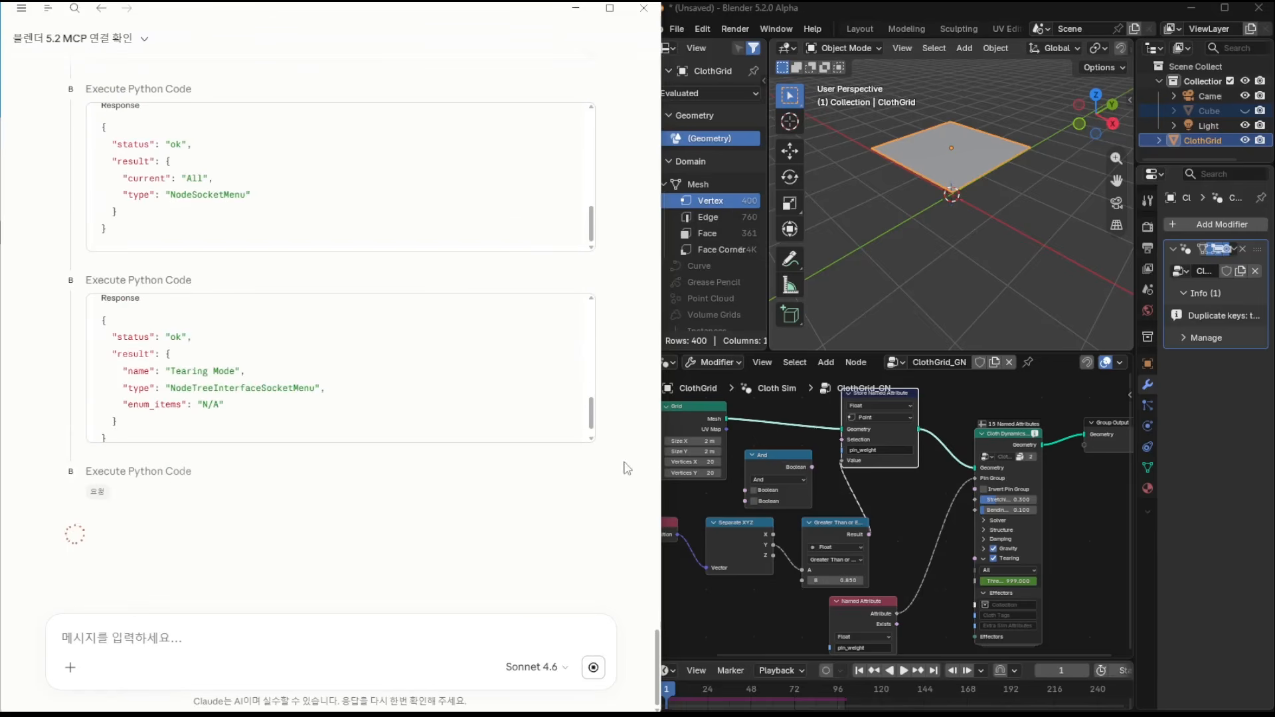
pyautogui.click(98, 495)
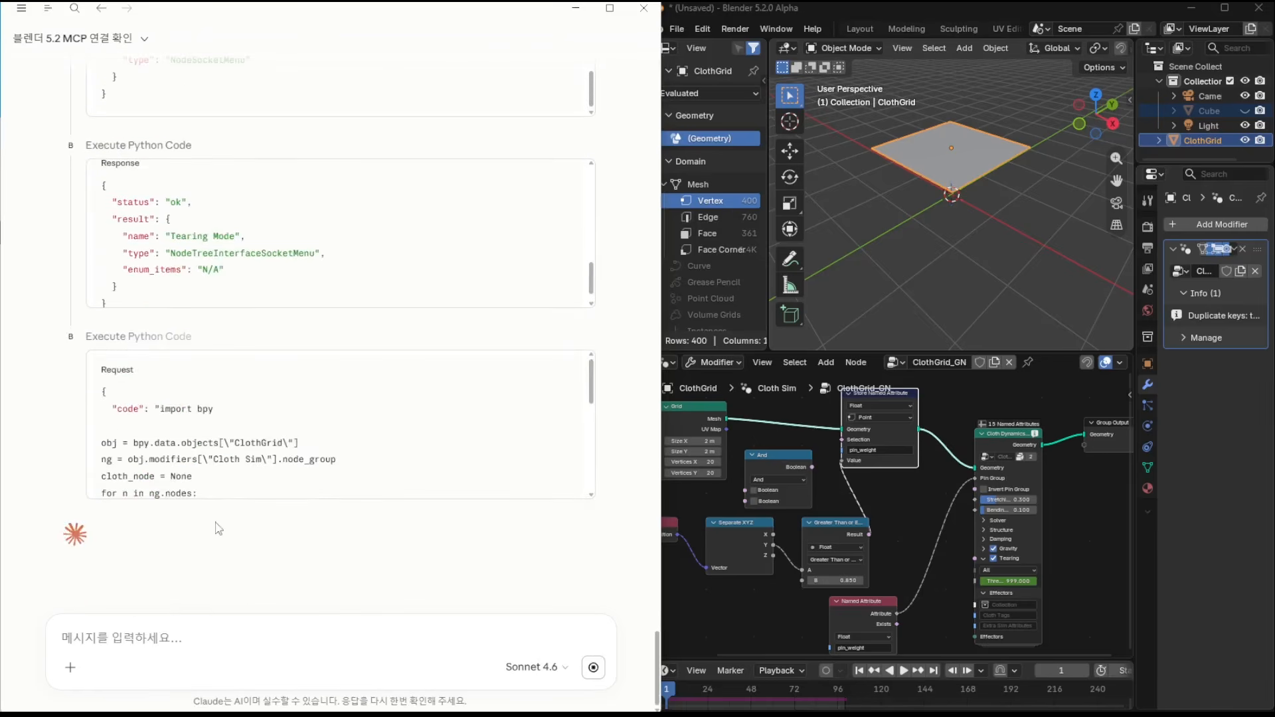
pyautogui.click(98, 437)
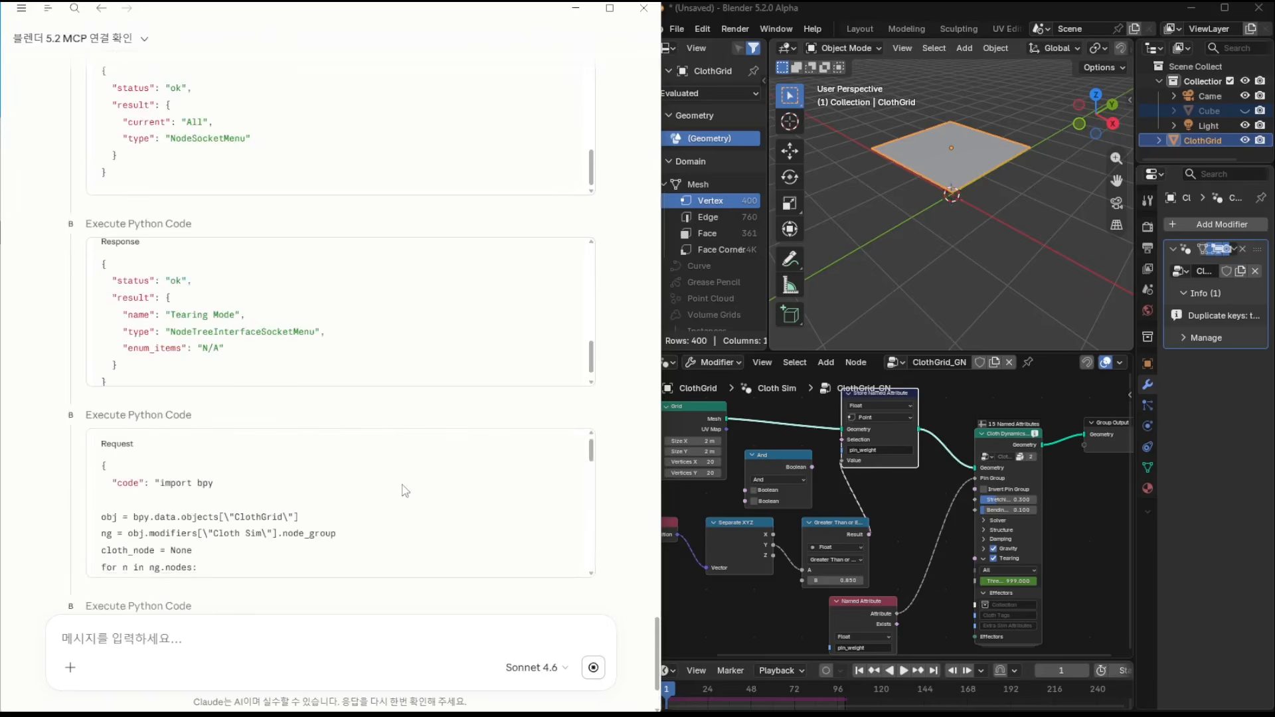
pyautogui.click(97, 492)
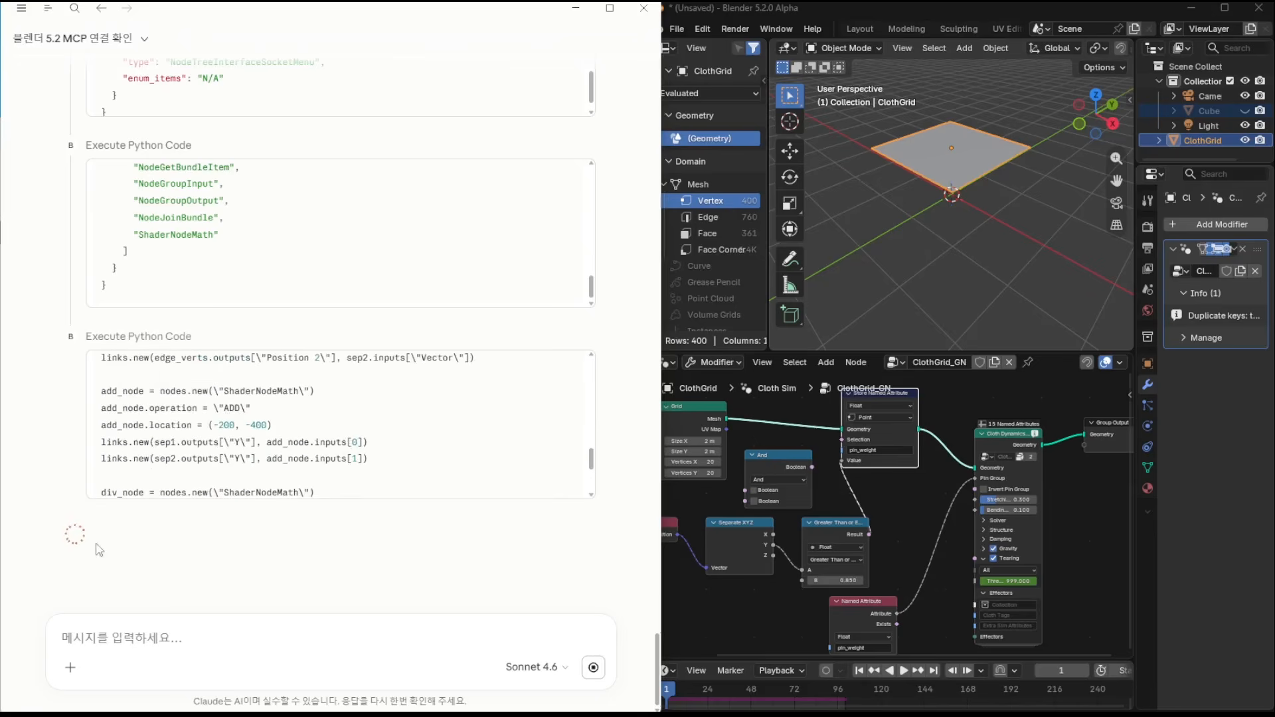
# - Look over the updated cloth node tree and play the edge-group tearing simulation from the start to about frame 62
pyautogui.moveTo(929, 503); pyautogui.dragTo(907, 509, button='middle')
pyautogui.scroll(-9, 908, 510)
pyautogui.moveTo(919, 563); pyautogui.dragTo(940, 525, button='middle')
pyautogui.scroll(2, 940, 525)
pyautogui.scroll(1, 939, 526)
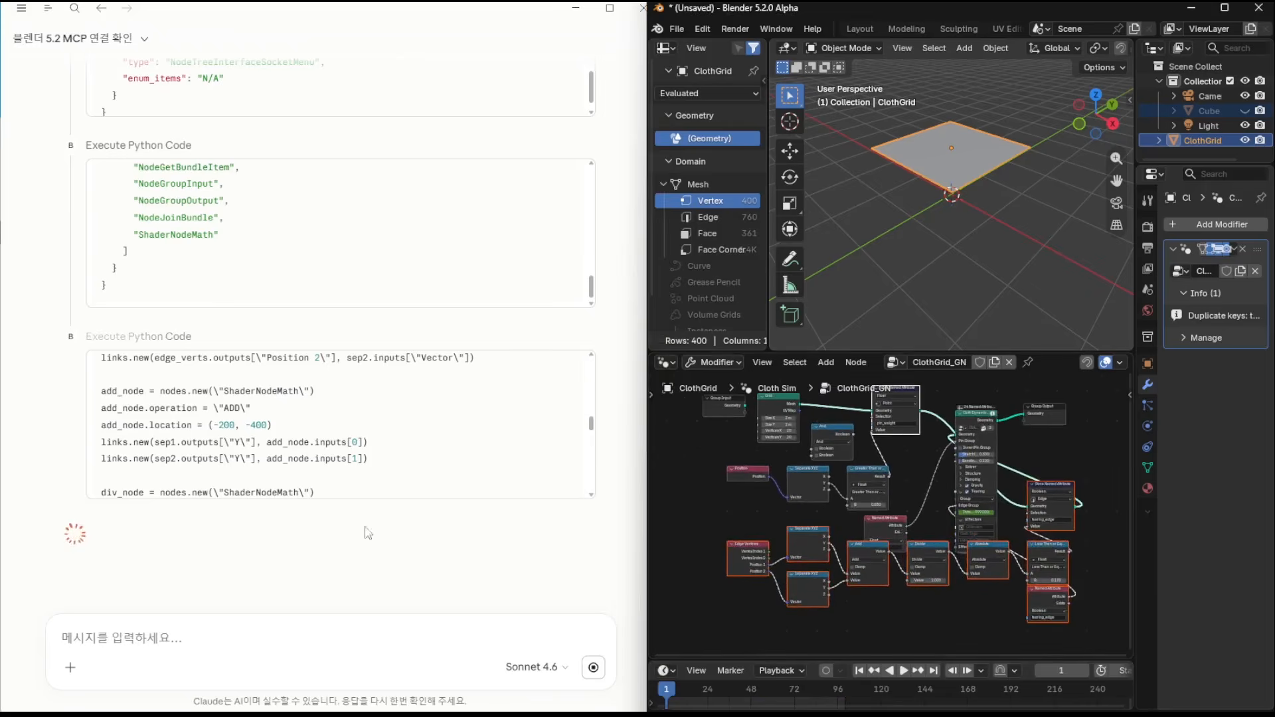
pyautogui.click(524, 542)
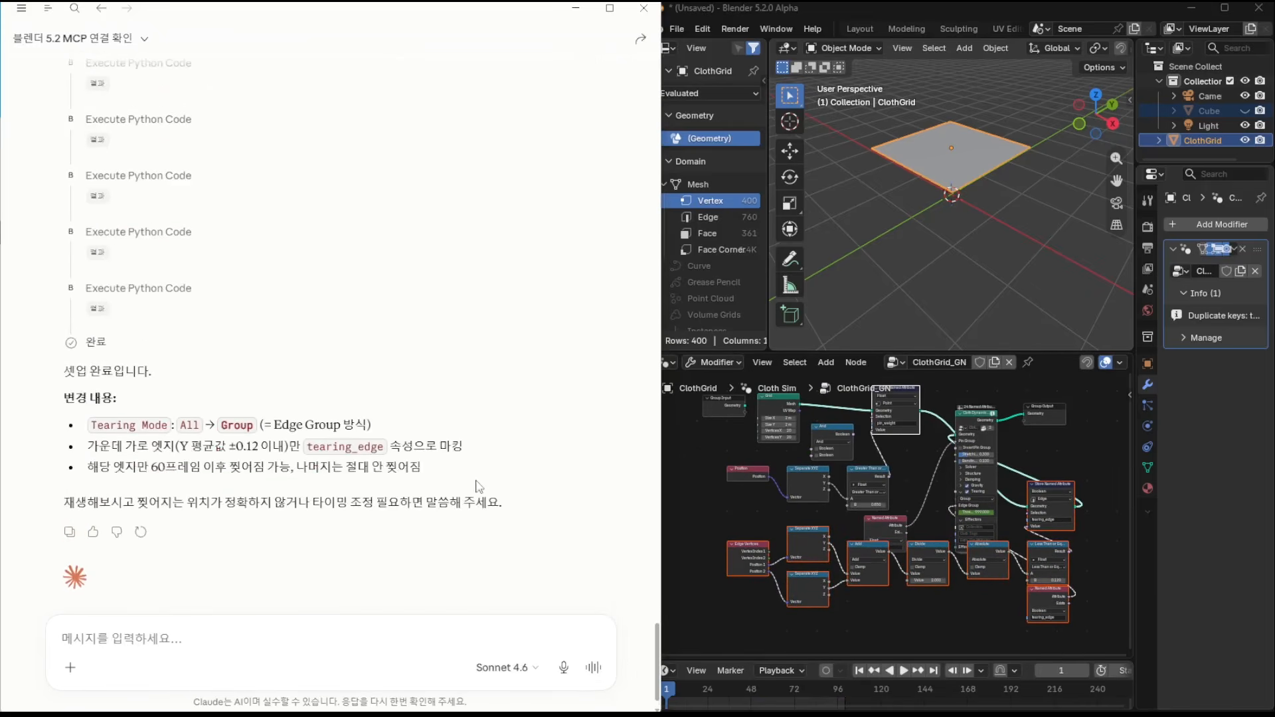
pyautogui.click(858, 670)
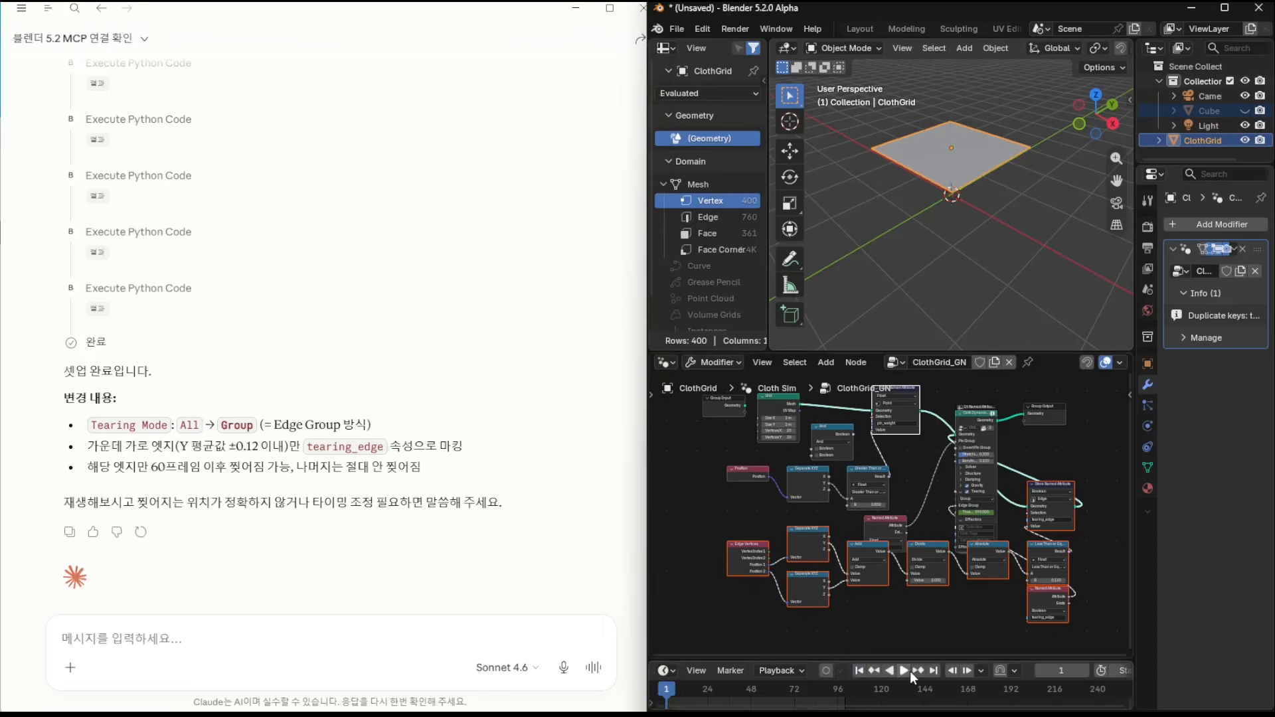
pyautogui.click(903, 669)
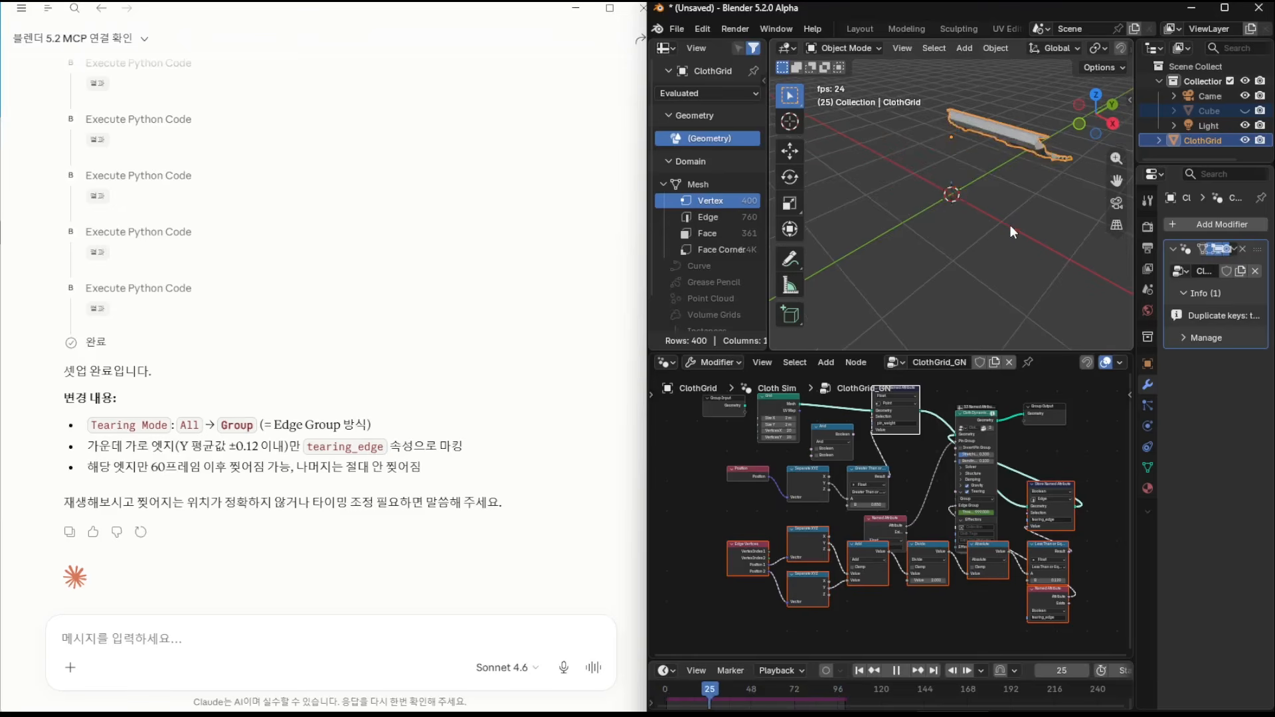
pyautogui.press('space')
# - Set the timeline's end frame to 150 and replay the cloth simulation from the start
pyautogui.moveTo(1136, 618); pyautogui.dragTo(1241, 623)
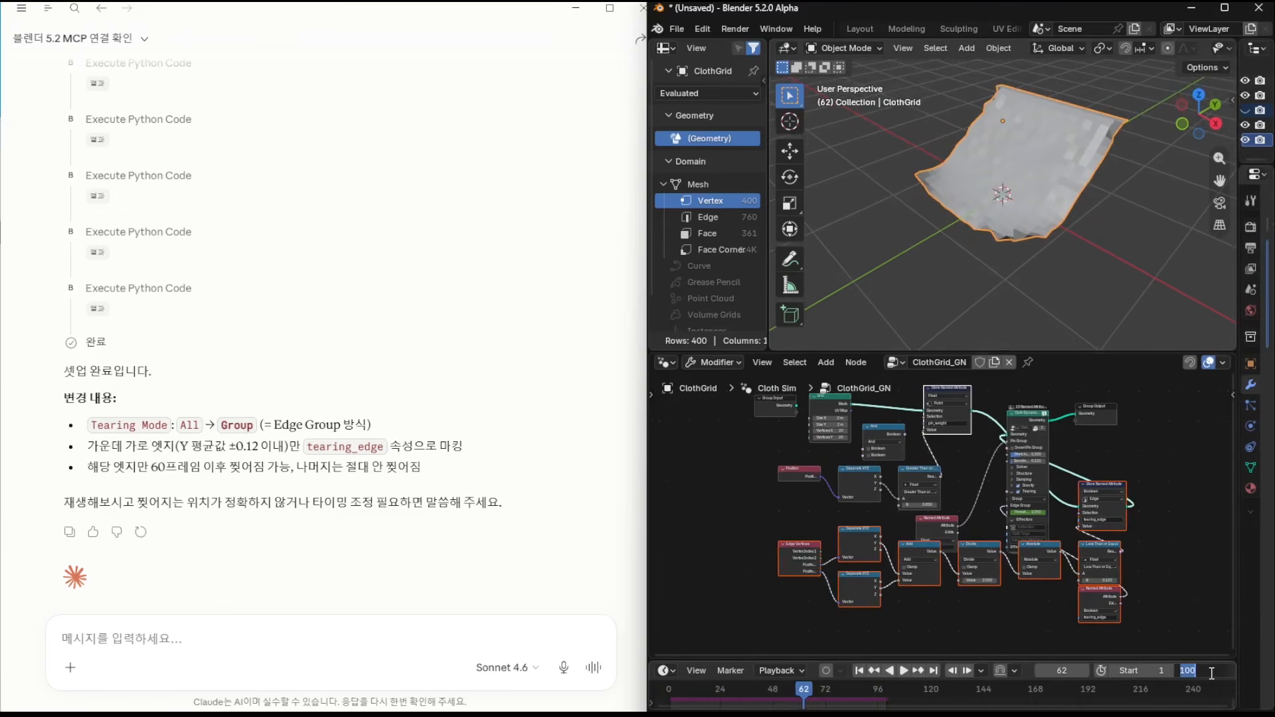
pyautogui.press('Return')
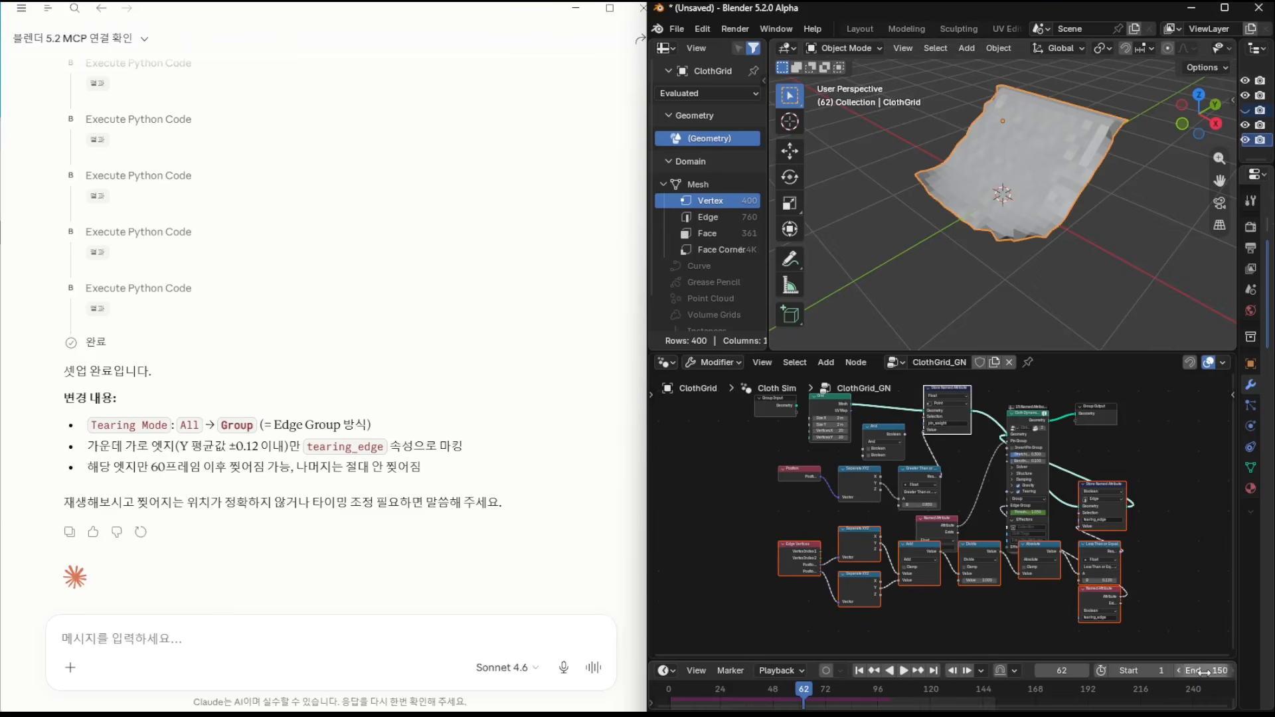
pyautogui.click(859, 669)
pyautogui.click(904, 670)
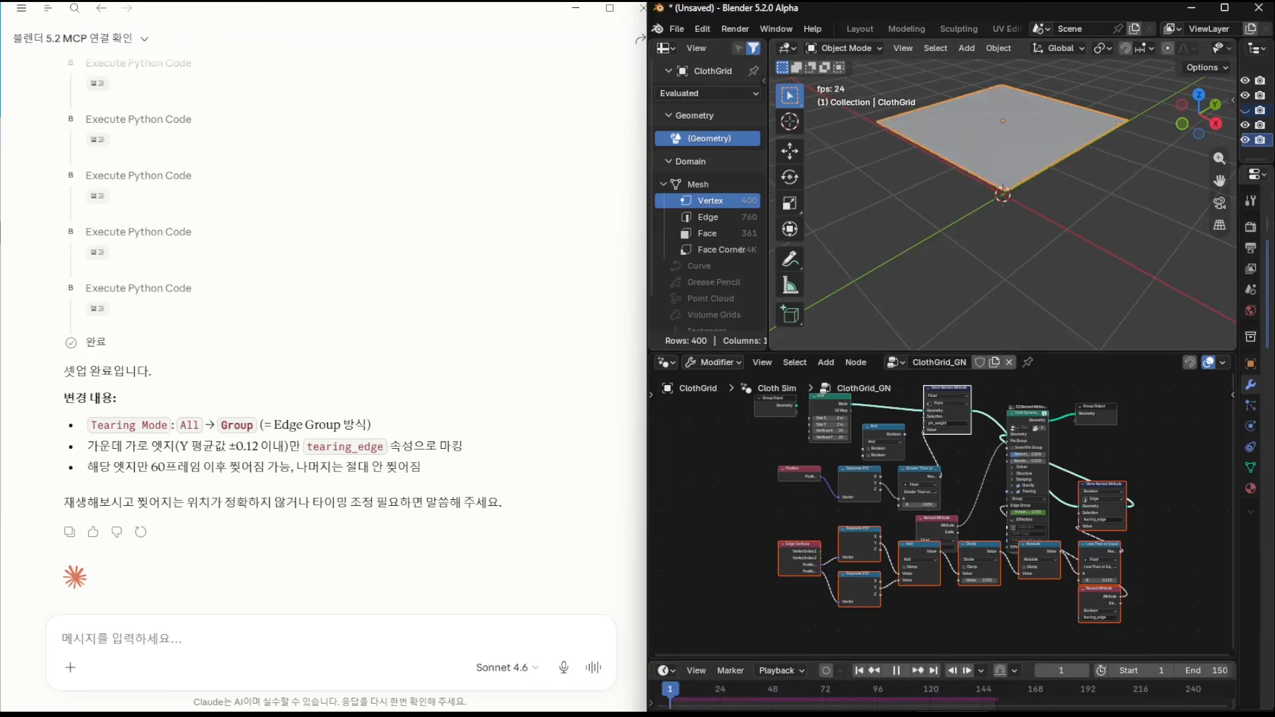
pyautogui.click(898, 671)
# - Send to Claude: '오케이, 좋은데 가운데 굵직하게 찢어지는 것 외에 주변에 부스러기 같은 찢어짐이 별로야. 그냥 가운데 굵직한 하나의 찢어짐만 표현해줘.'
pyautogui.click(255, 631)
pyautogui.write('오케이, 좋은데 가운데 굵직하게 찢어지는 것 외에 주변에 부스러기 같은 찢어')
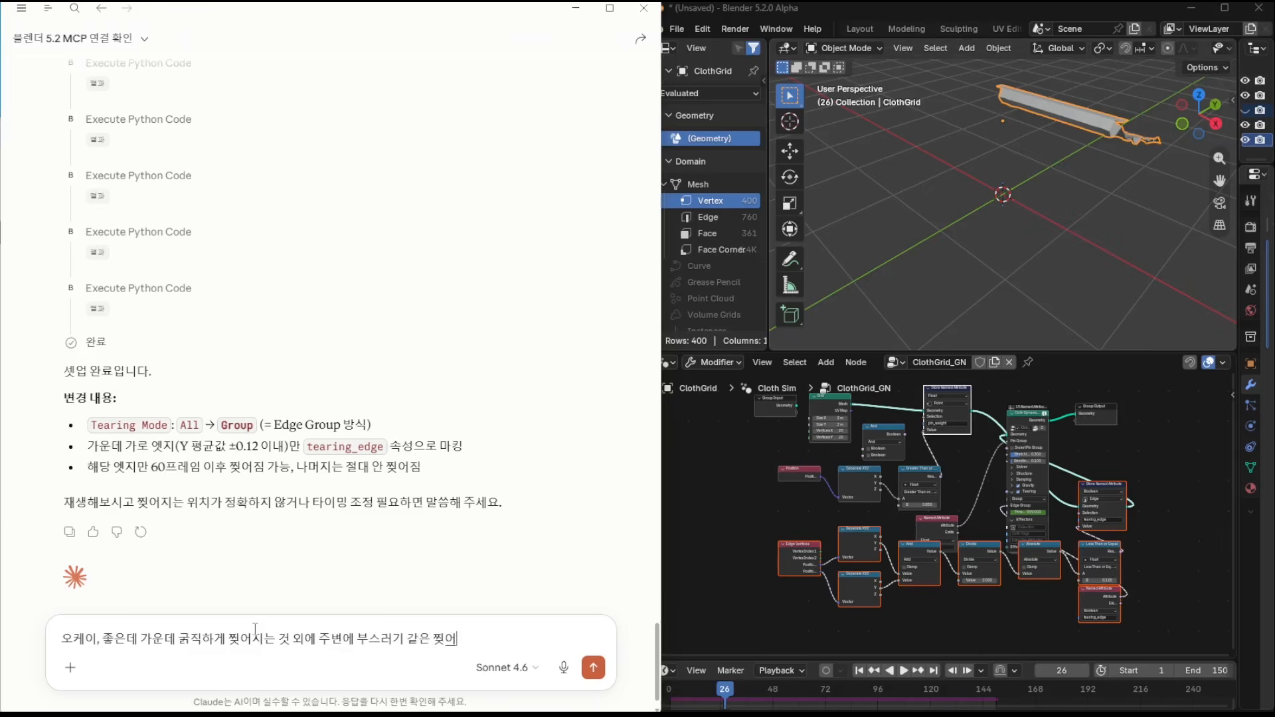
pyautogui.write('직한 하나의 찌')
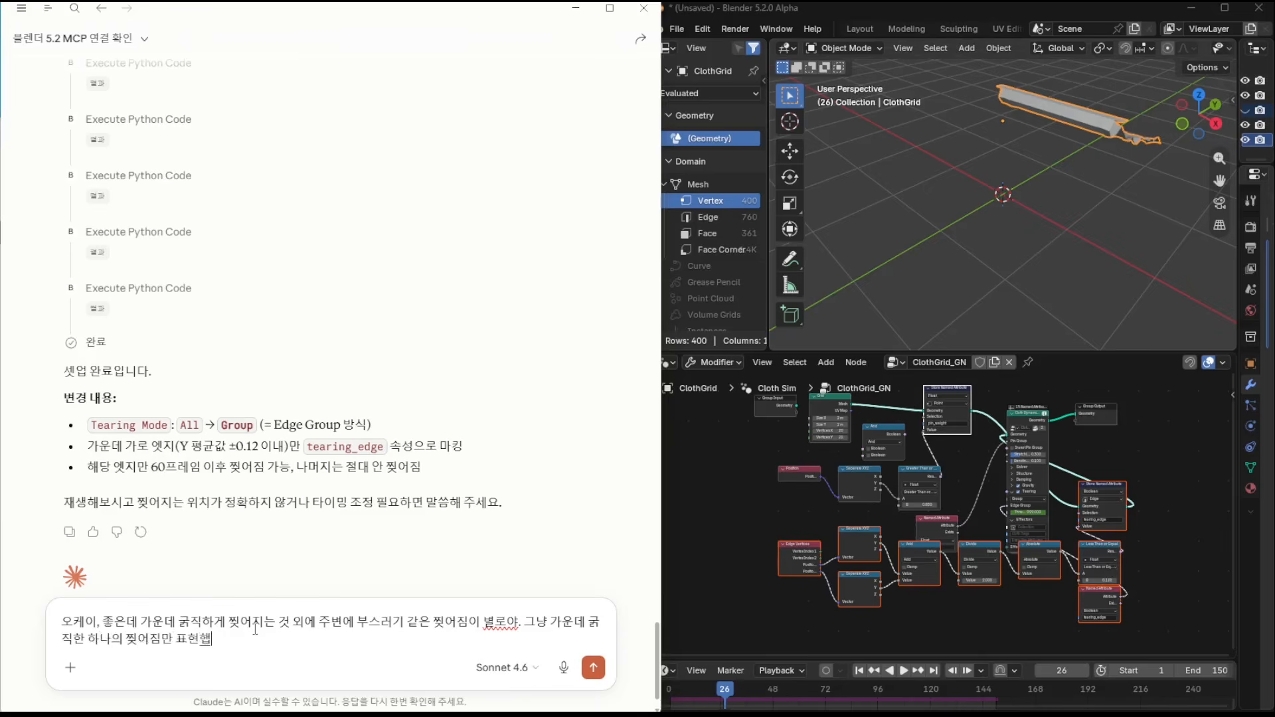
pyautogui.press('Return')
# - In Blender's node editor, move Cloth Dynamics and Group Output to the right of the tearing_edge Store Named Attribute node and raise that node
pyautogui.click(940, 601)
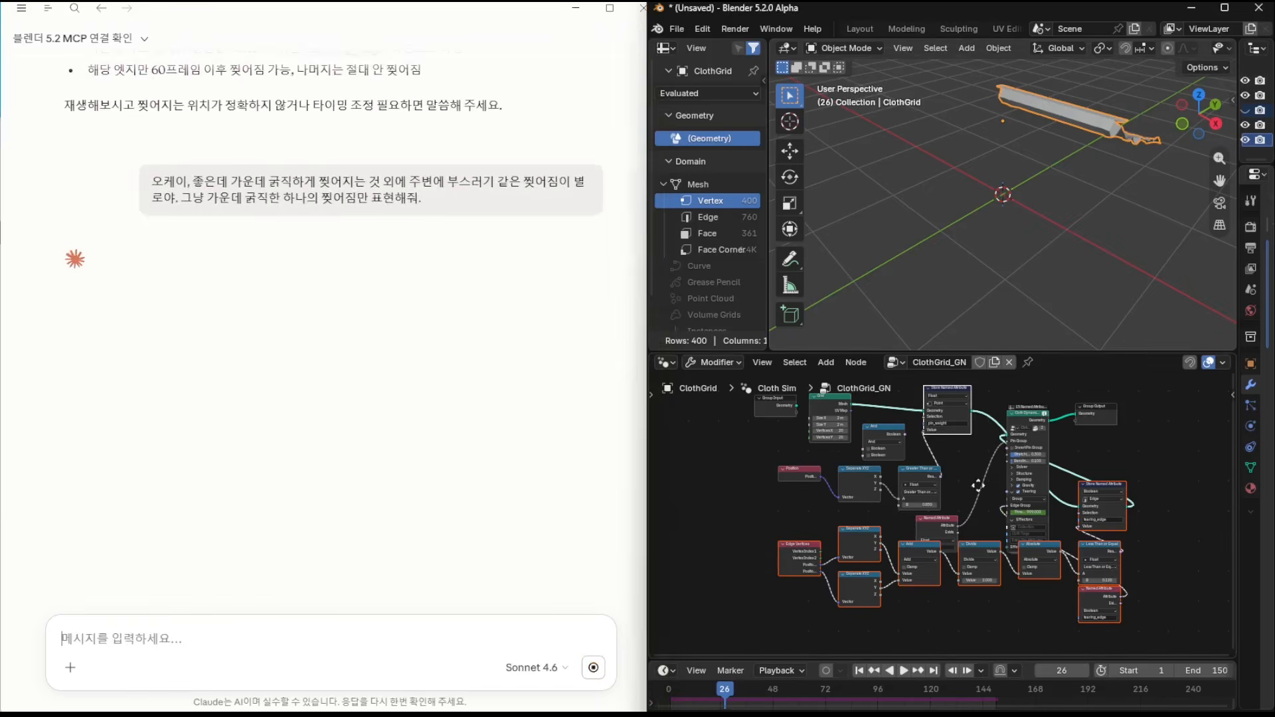
pyautogui.scroll(2, 946, 517)
pyautogui.scroll(7, 945, 518)
pyautogui.moveTo(945, 518); pyautogui.dragTo(908, 512, button='middle')
pyautogui.scroll(-3, 933, 552)
pyautogui.scroll(-2, 905, 512)
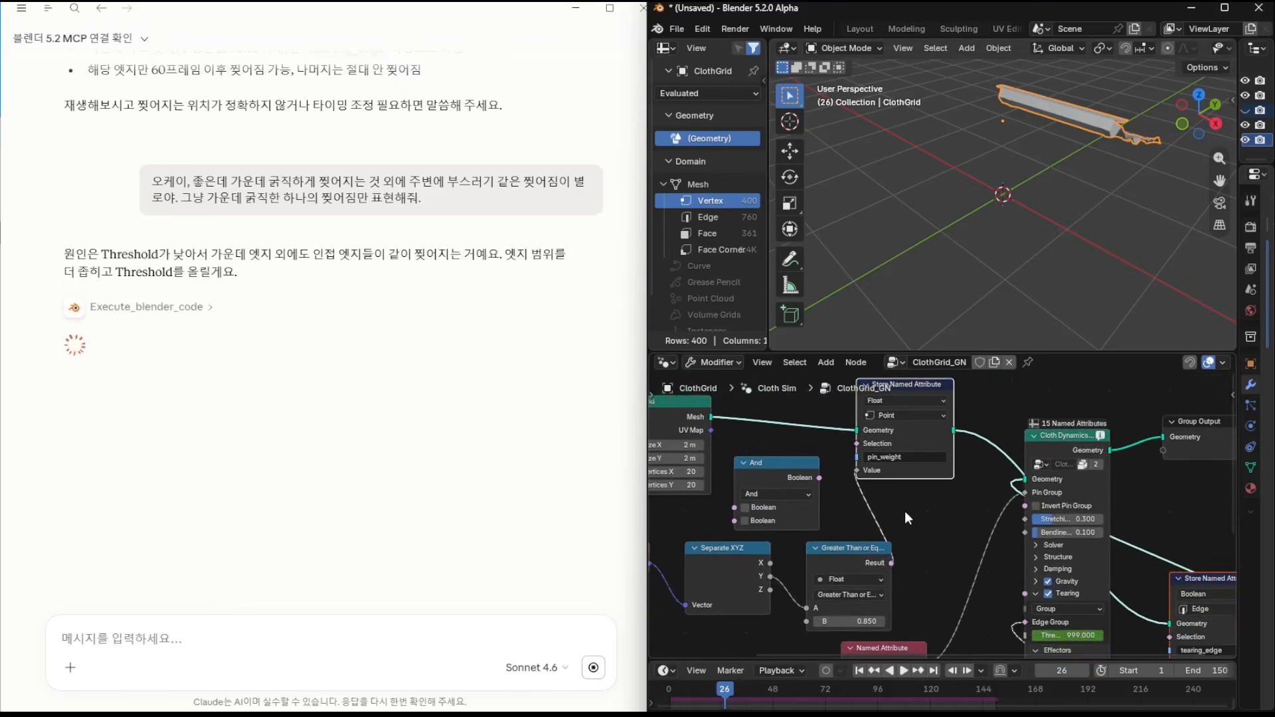
pyautogui.moveTo(988, 533)
pyautogui.mouseDown(button='middle')
pyautogui.moveTo(918, 515)
pyautogui.moveTo(971, 483)
pyautogui.mouseUp(button='middle')
pyautogui.moveTo(1204, 465); pyautogui.dragTo(1053, 477, button='middle')
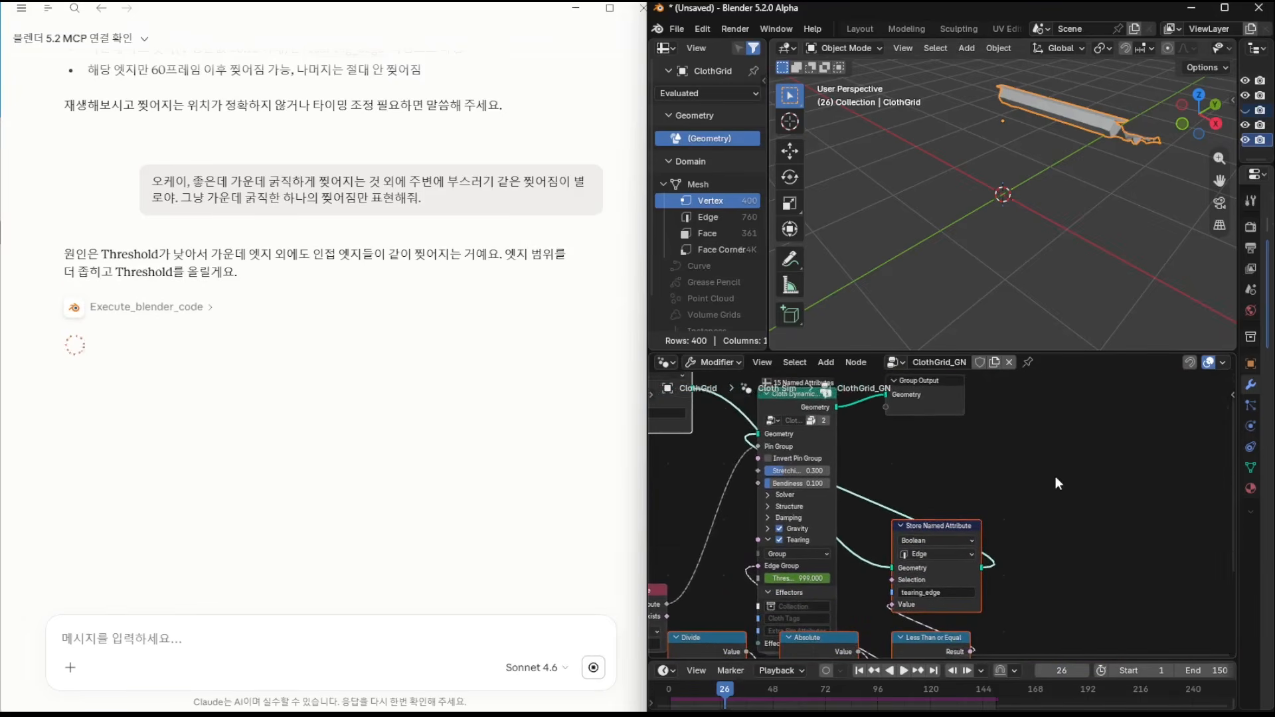
pyautogui.click(1055, 476)
pyautogui.moveTo(928, 398); pyautogui.dragTo(1130, 420)
pyautogui.moveTo(792, 394); pyautogui.dragTo(1023, 411)
pyautogui.moveTo(1113, 405); pyautogui.dragTo(1167, 409)
pyautogui.moveTo(1053, 501); pyautogui.dragTo(1071, 505, button='middle')
pyautogui.moveTo(1055, 415); pyautogui.dragTo(1089, 417)
pyautogui.moveTo(966, 529); pyautogui.dragTo(976, 467)
pyautogui.moveTo(933, 637); pyautogui.dragTo(982, 539, button='middle')
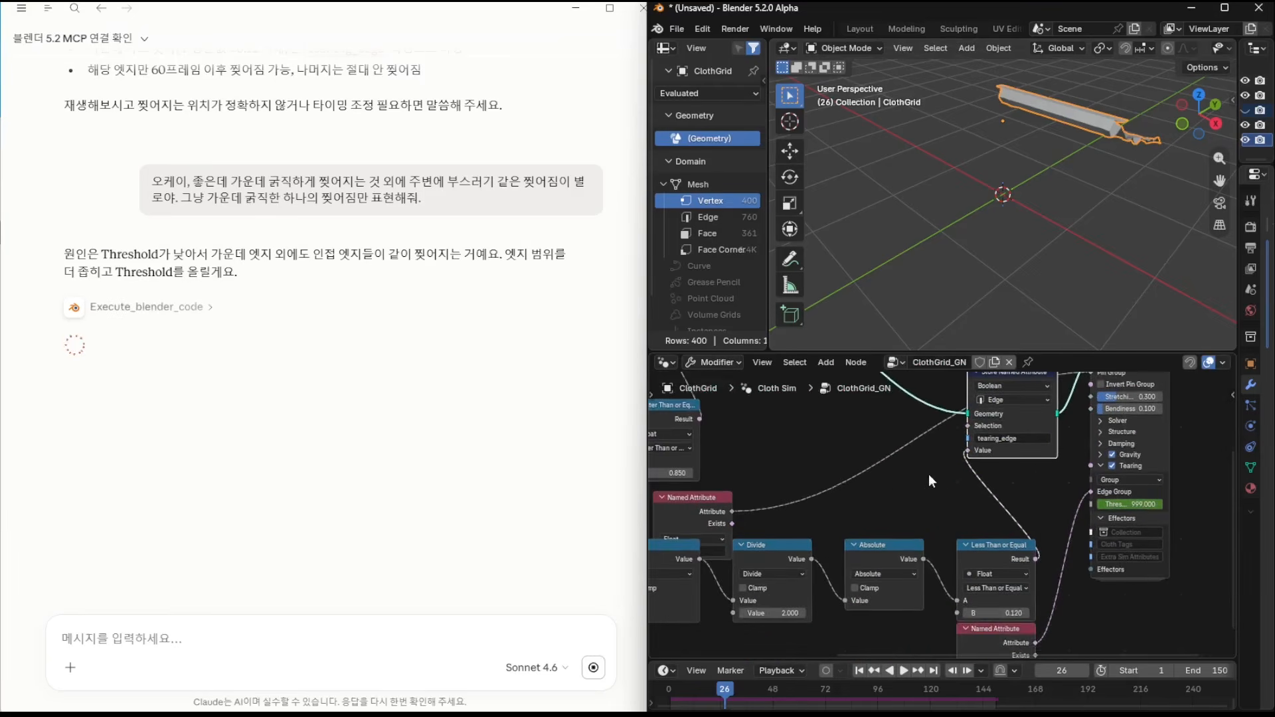
# - Shift the Less Than or Equal and Absolute nodes up and left, and place the tearing_edge Named Attribute node clear beside Cloth Dynamics
pyautogui.click(985, 542)
pyautogui.moveTo(985, 542); pyautogui.dragTo(905, 425)
pyautogui.moveTo(896, 555); pyautogui.dragTo(833, 474)
pyautogui.moveTo(964, 532); pyautogui.dragTo(916, 455, button='middle')
pyautogui.moveTo(948, 547); pyautogui.dragTo(933, 455)
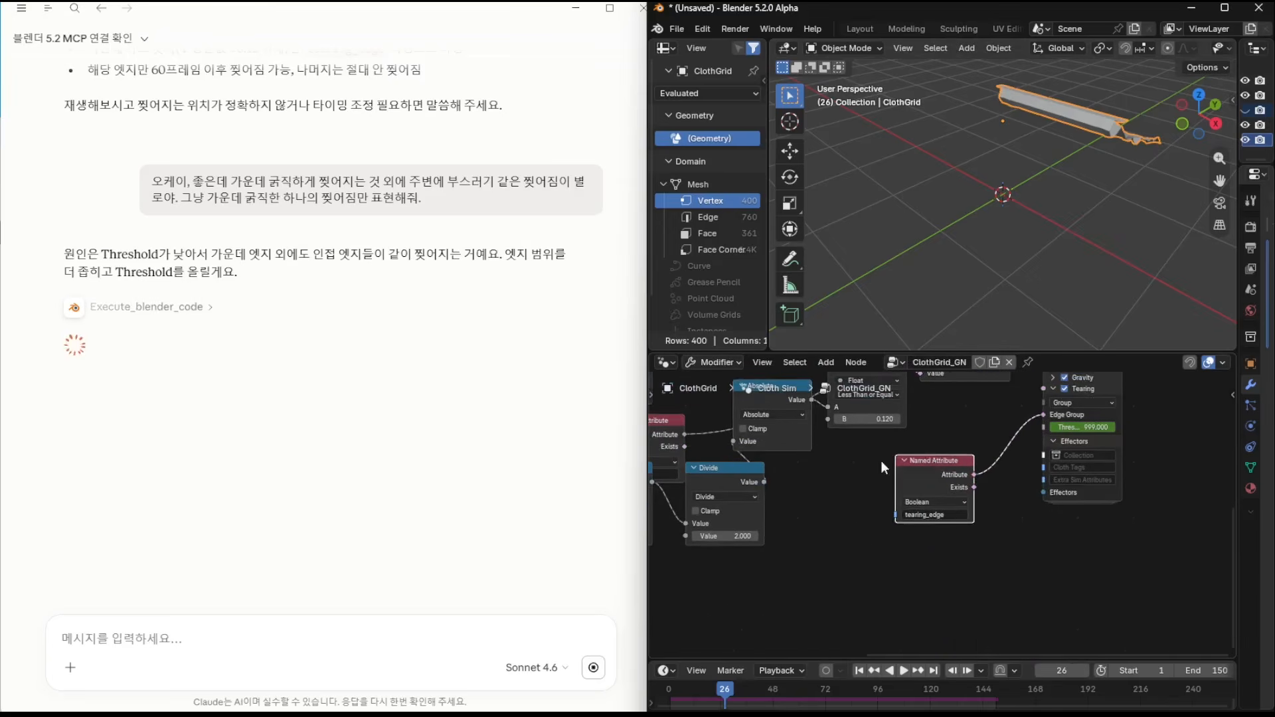
# - Examine the node graph around Cloth Dynamics, including its Tearing settings, the Tearing Mode options and the tearing_edge nodes
pyautogui.moveTo(750, 455); pyautogui.dragTo(913, 536, button='middle')
pyautogui.moveTo(797, 532); pyautogui.dragTo(808, 573, button='middle')
pyautogui.scroll(-2, 901, 535)
pyautogui.moveTo(977, 517); pyautogui.dragTo(931, 551, button='middle')
pyautogui.moveTo(1012, 511); pyautogui.dragTo(815, 469, button='middle')
pyautogui.moveTo(1072, 572); pyautogui.dragTo(1031, 549, button='middle')
pyautogui.scroll(3, 998, 567)
pyautogui.scroll(2, 998, 567)
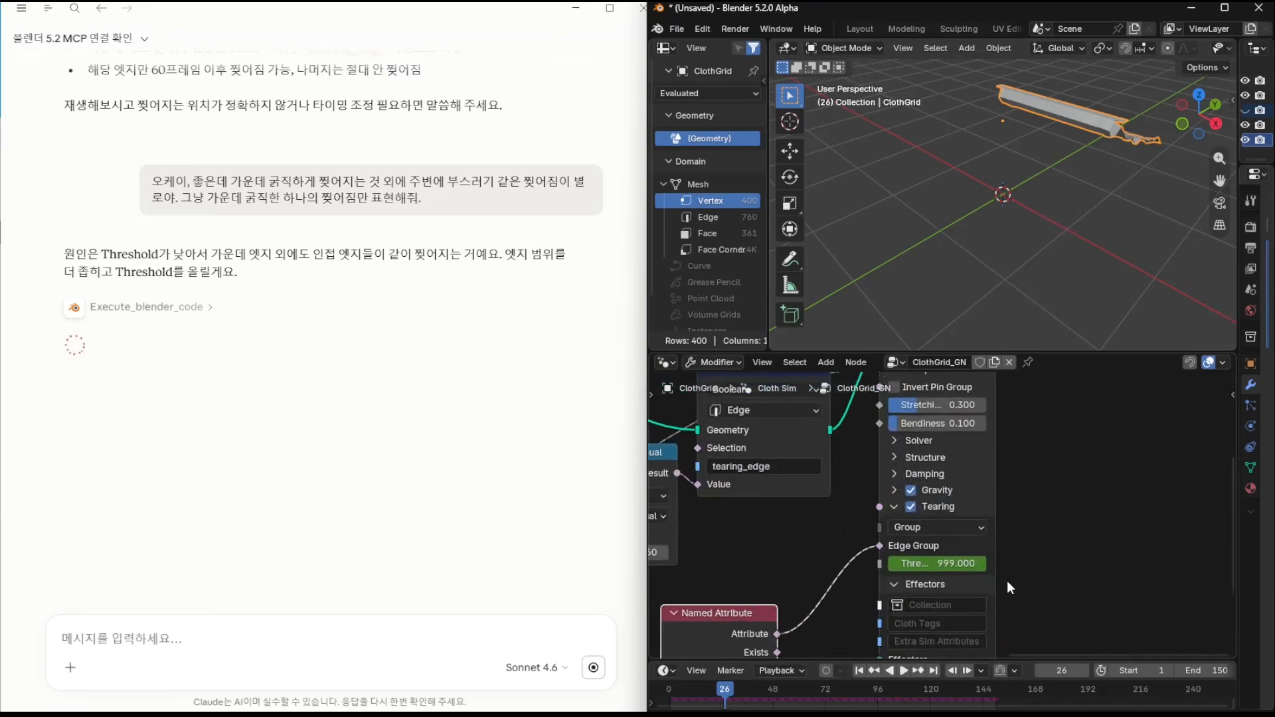
pyautogui.click(994, 523)
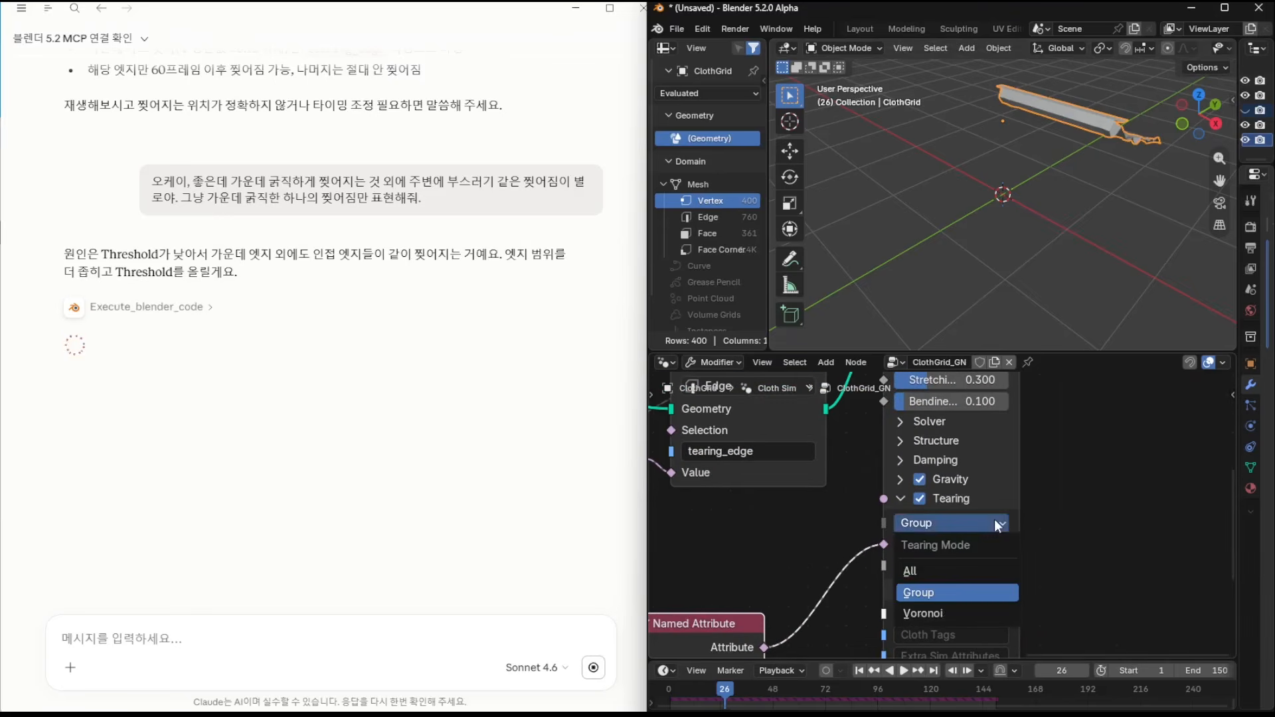
pyautogui.click(994, 524)
pyautogui.scroll(-3, 996, 529)
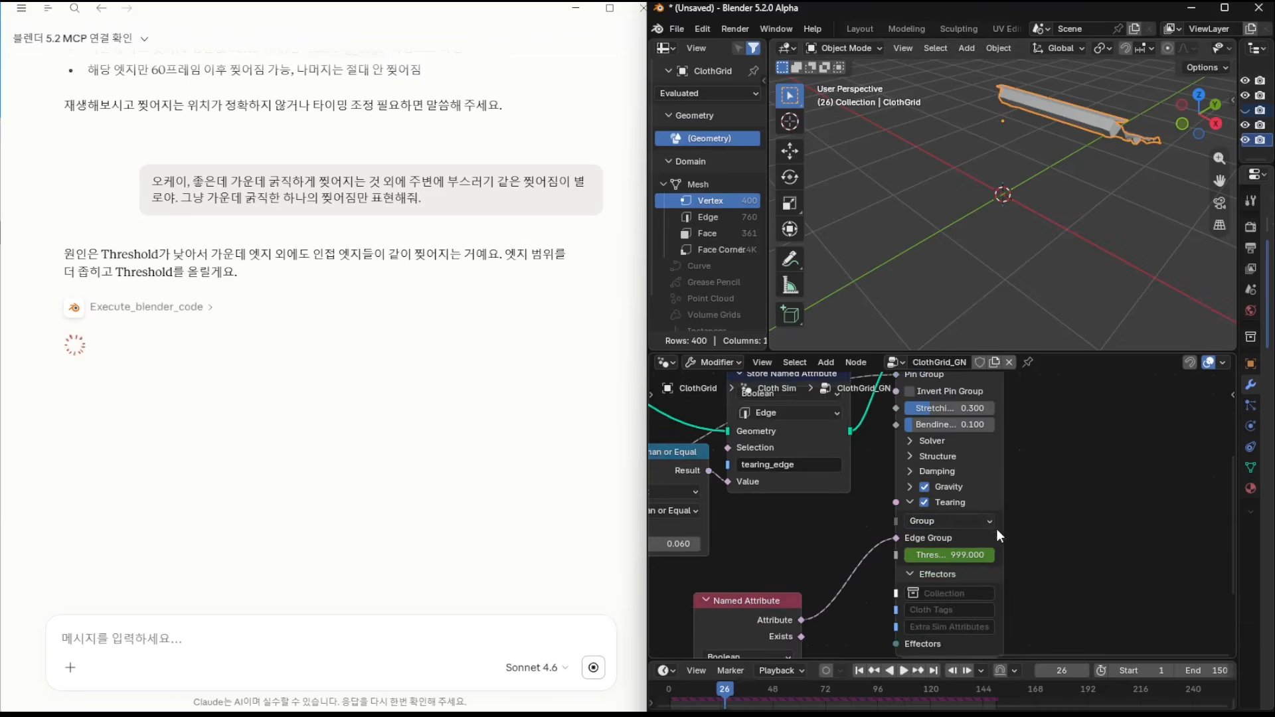
pyautogui.scroll(-5, 1030, 508)
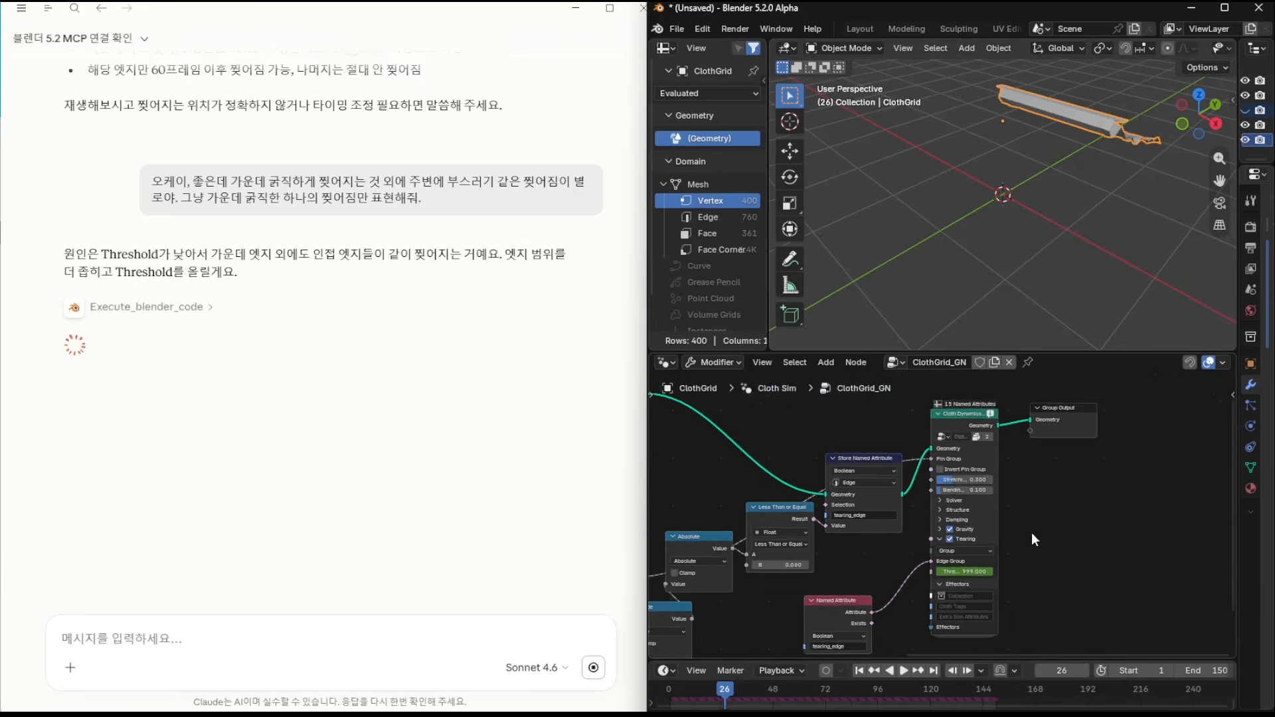
pyautogui.moveTo(914, 526); pyautogui.dragTo(1069, 531, button='middle')
pyautogui.scroll(-1, 991, 539)
pyautogui.moveTo(926, 534); pyautogui.dragTo(972, 524, button='middle')
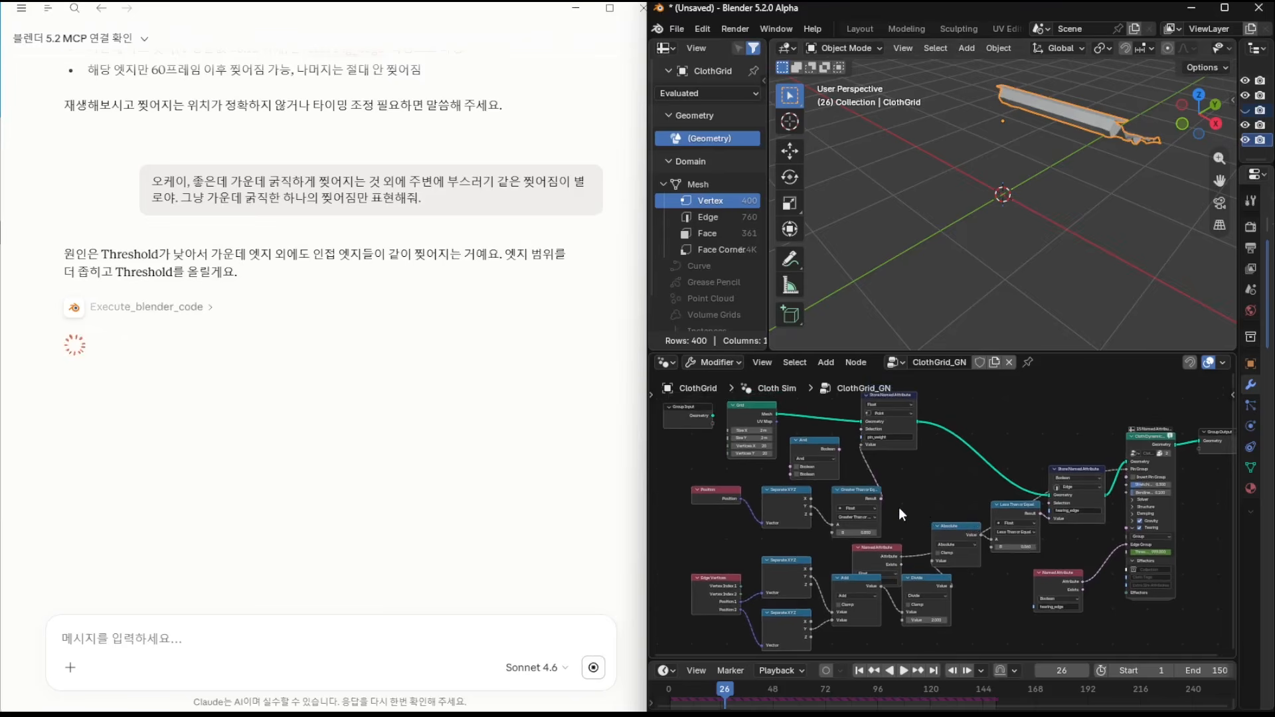
# - In Claude, inspect the Python code requests executed in Blender for the edge range and Tearing Threshold change
pyautogui.click(207, 309)
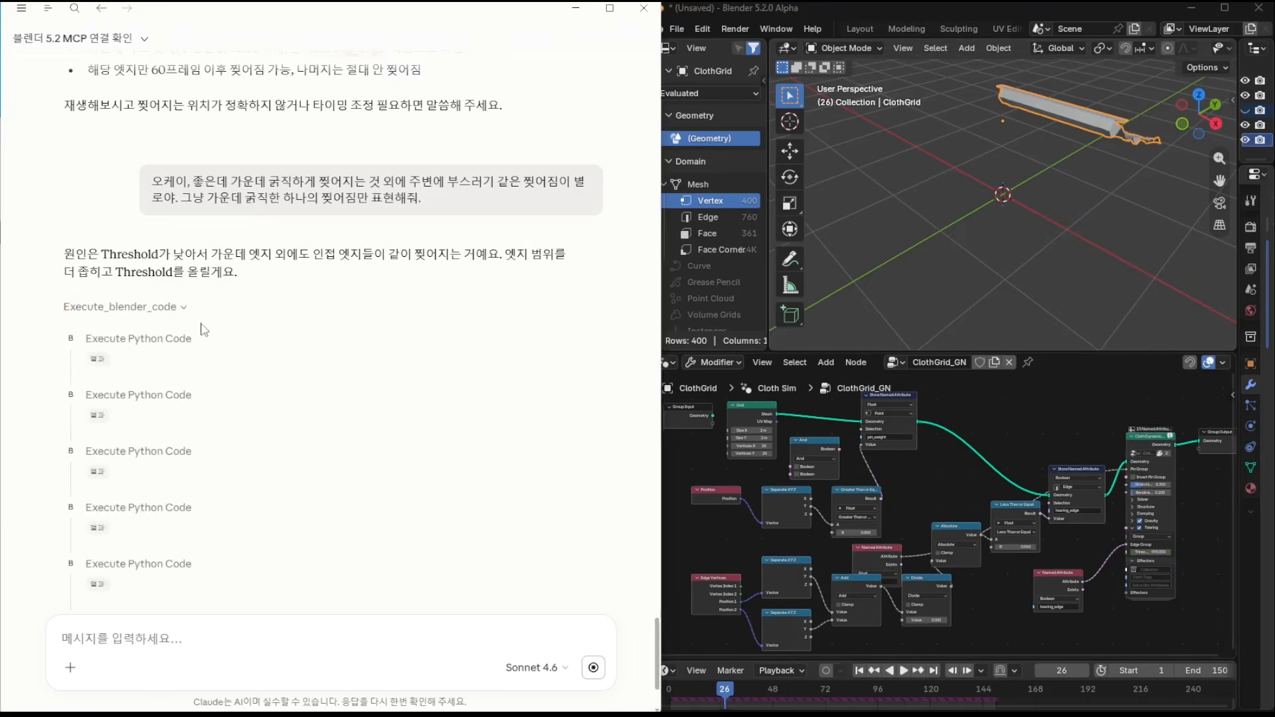
pyautogui.click(87, 362)
pyautogui.scroll(-5, 157, 478)
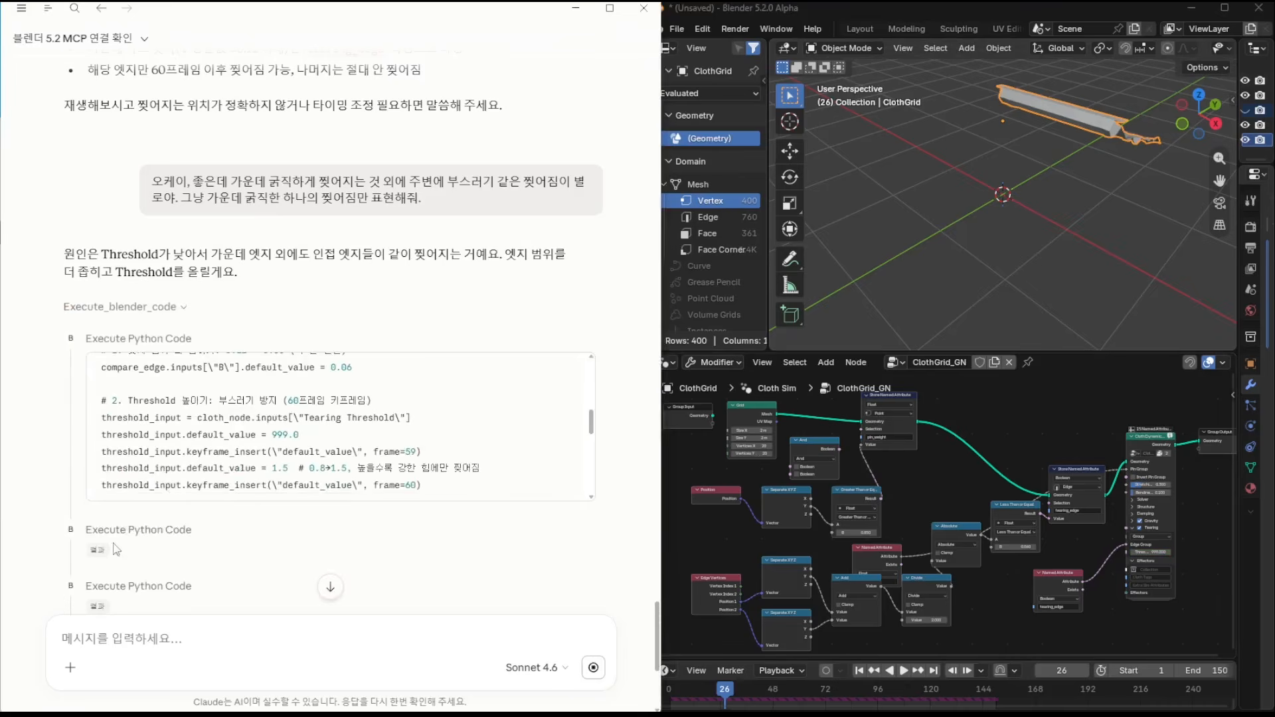
pyautogui.click(98, 550)
pyautogui.scroll(-7, 168, 551)
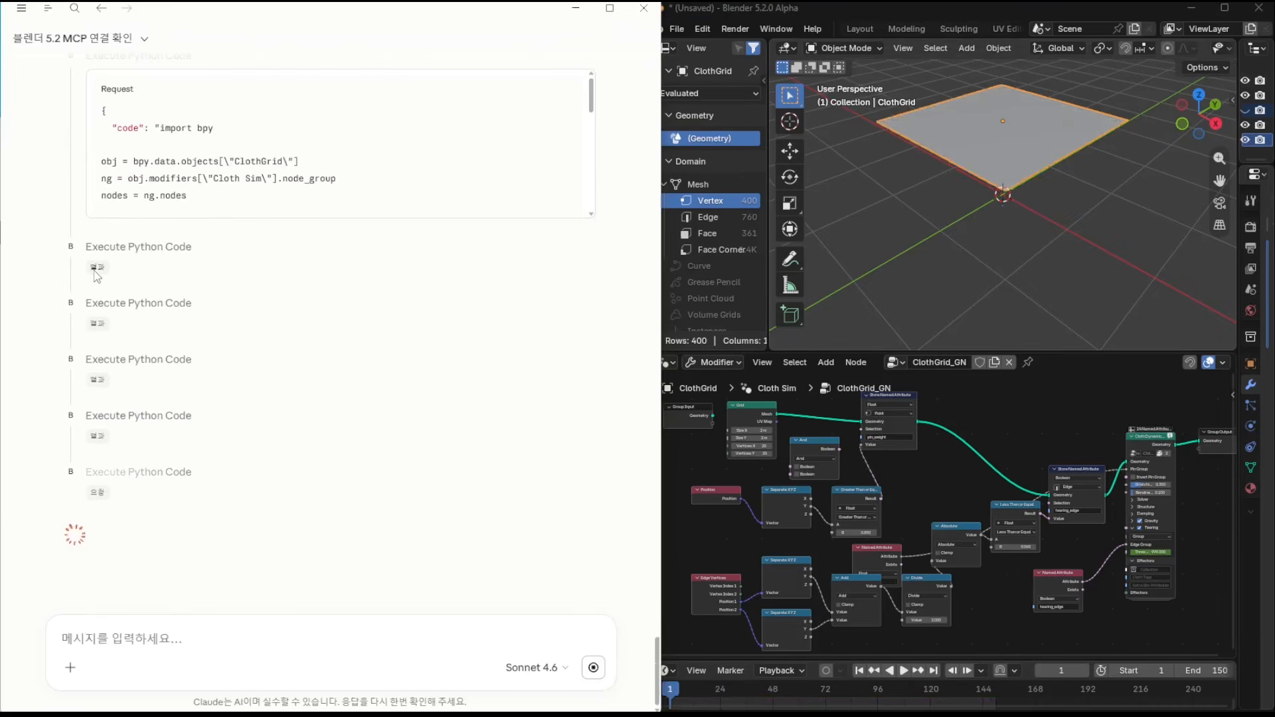
pyautogui.click(96, 273)
pyautogui.click(86, 337)
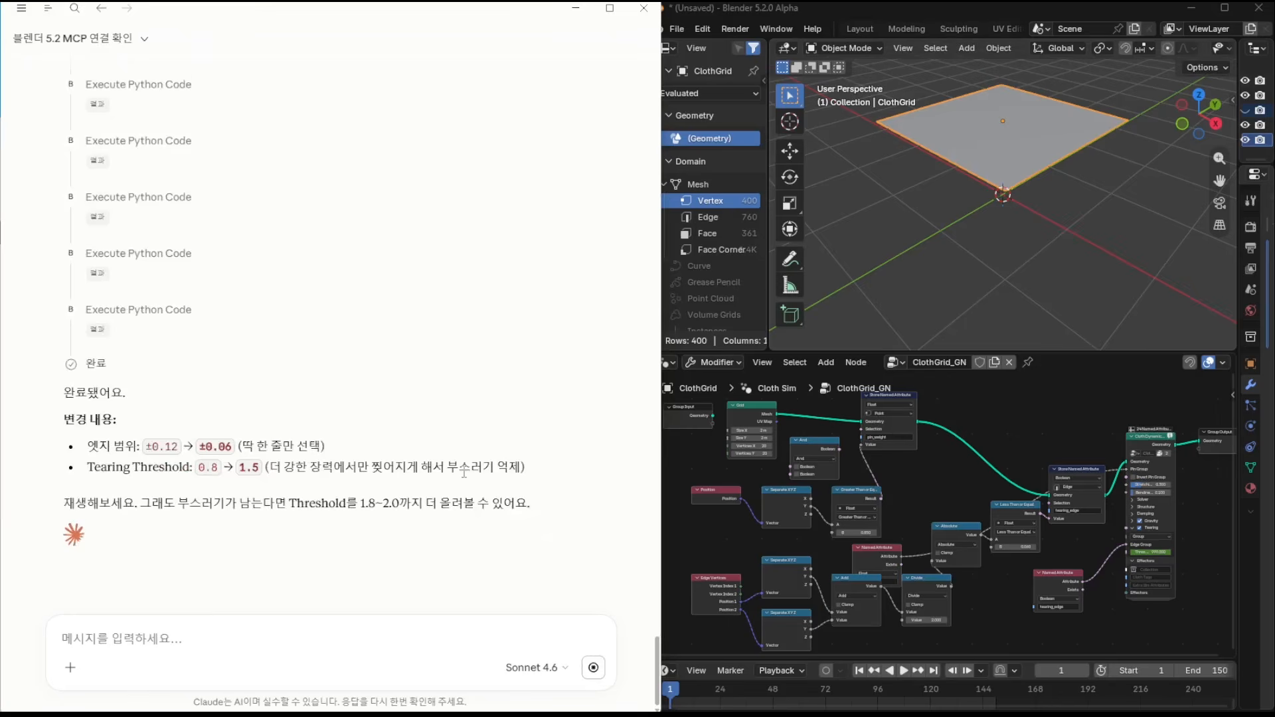
# - In Blender, replay the cloth simulation and set the timeline's end frame to 300
pyautogui.press('space')
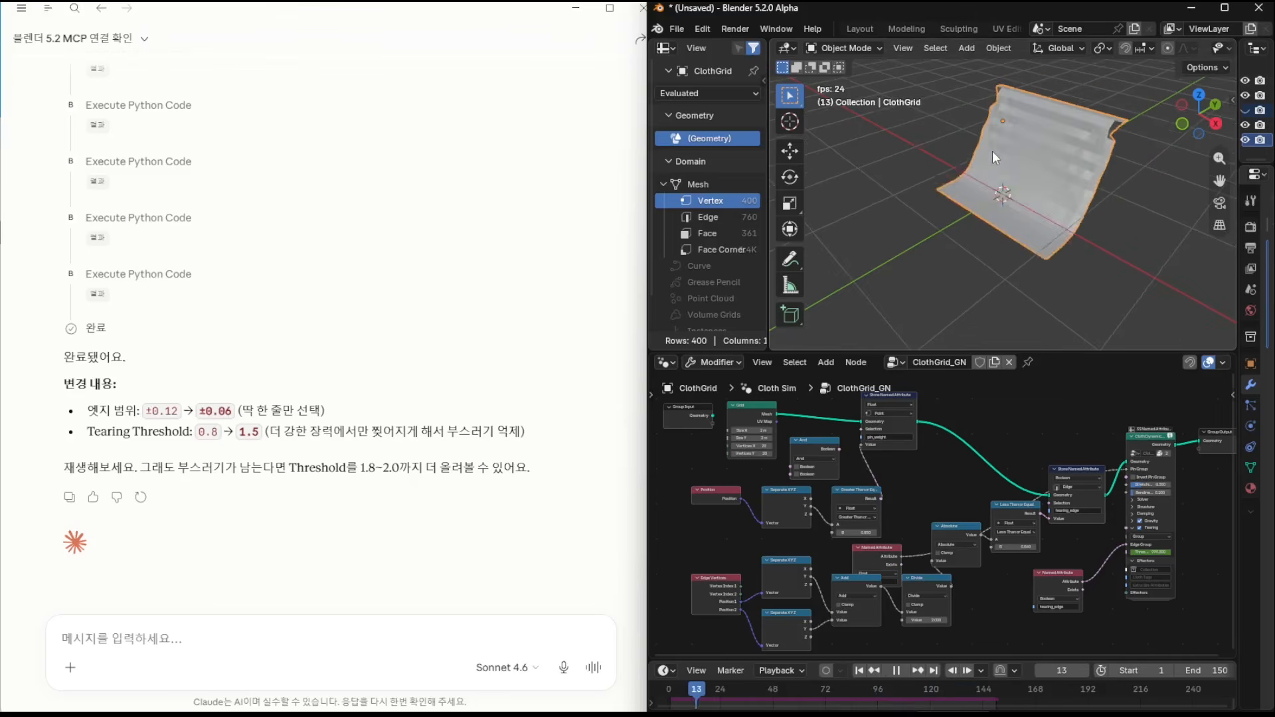
pyautogui.press('space')
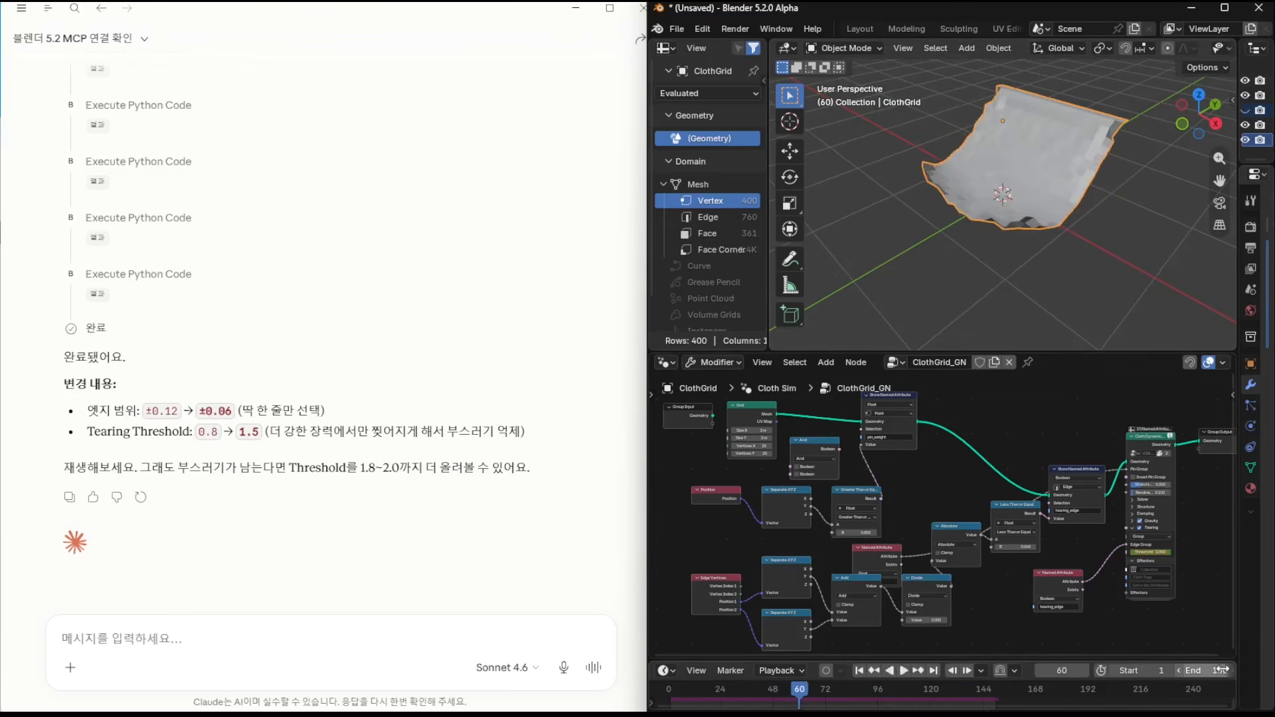
# - Send to Claude: '아예 안 찢긴다. 100프레임부터 찢어져야하는데, 다시 확인해줘.'
pyautogui.click(308, 655)
pyautogui.write('아예 안 찢긴다. 100프레임부터 찢')
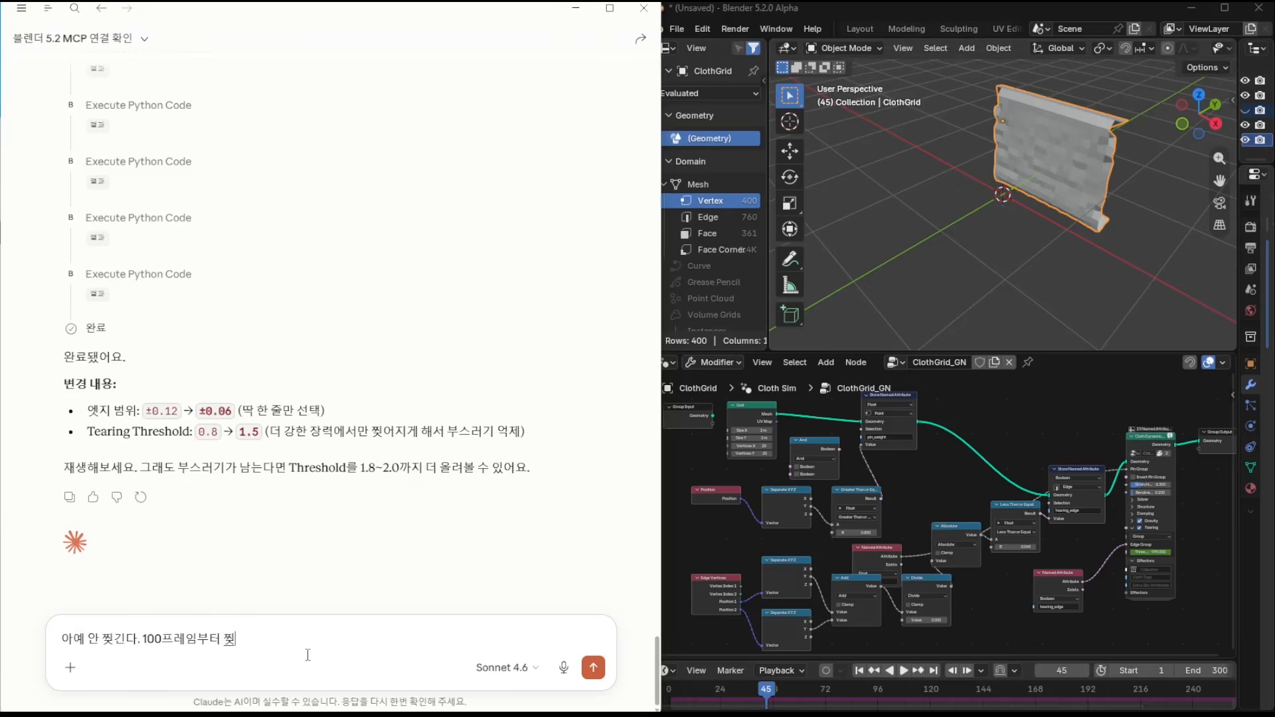
pyautogui.write('어져야하는데, 다시 확인해줘.')
pyautogui.press('Return')
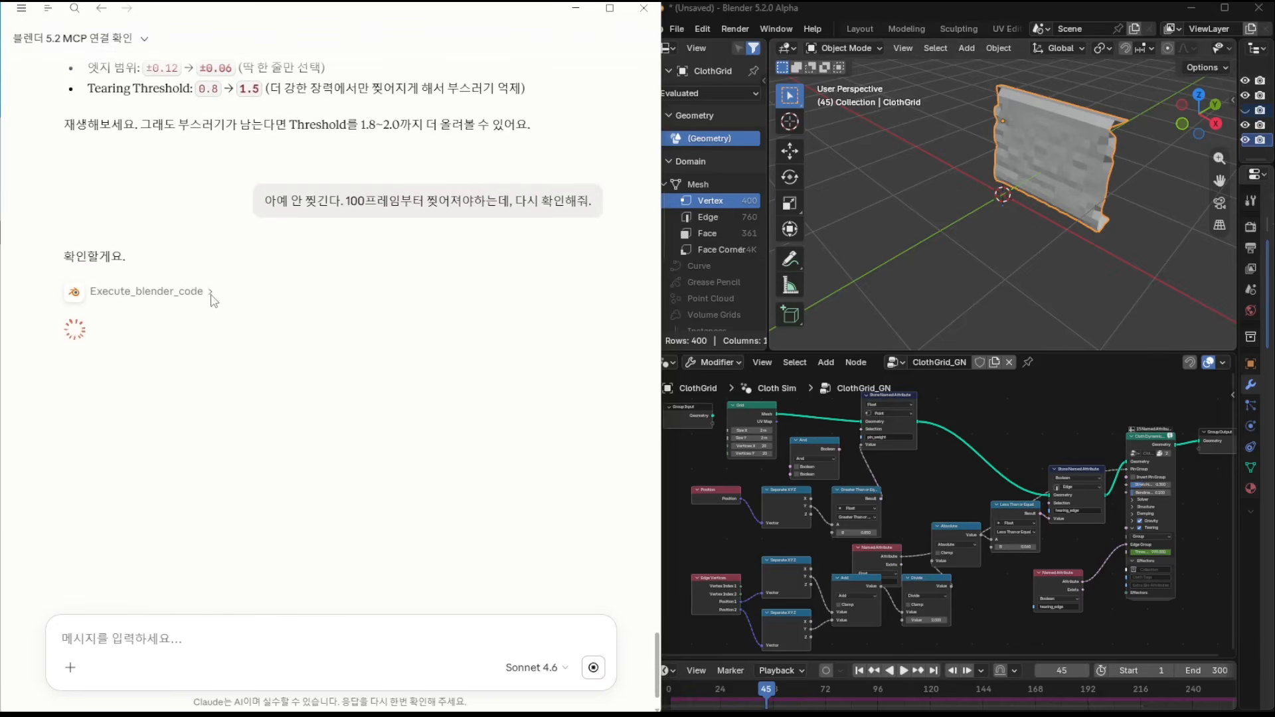
# - Inspect the Python code Claude runs to check the threshold keyframes
pyautogui.click(211, 294)
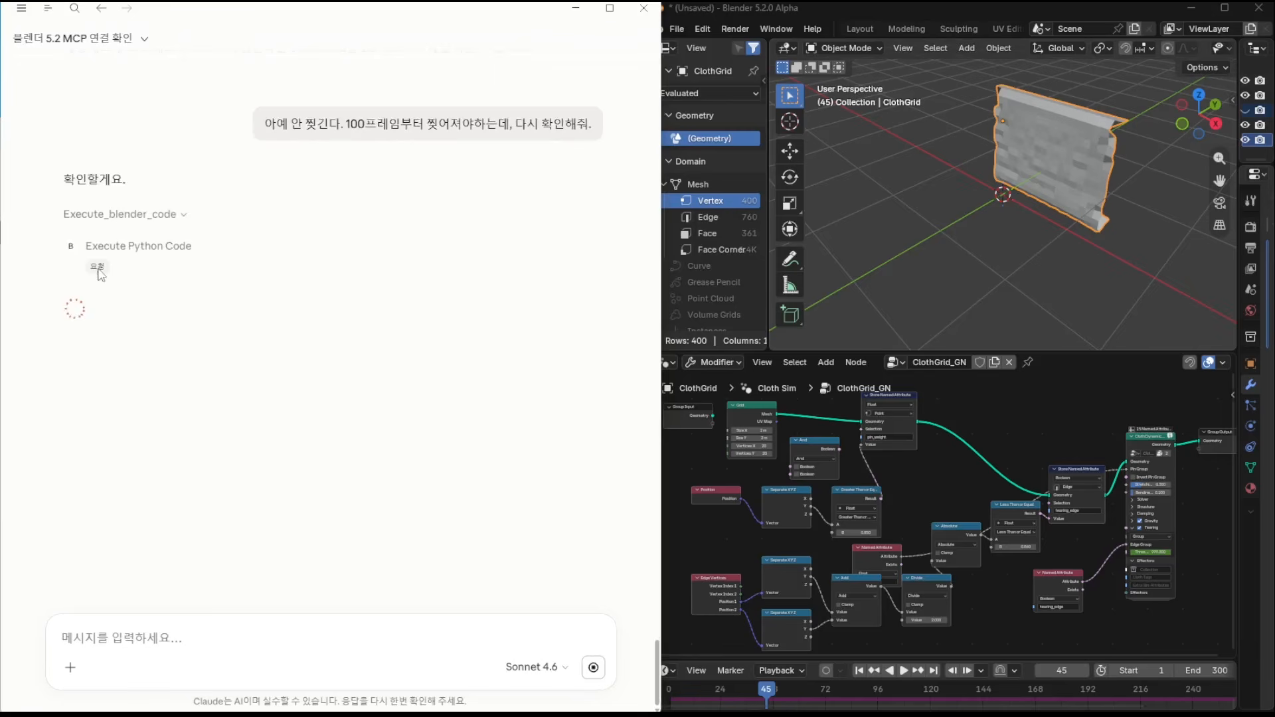
pyautogui.click(97, 274)
pyautogui.scroll(-5, 299, 340)
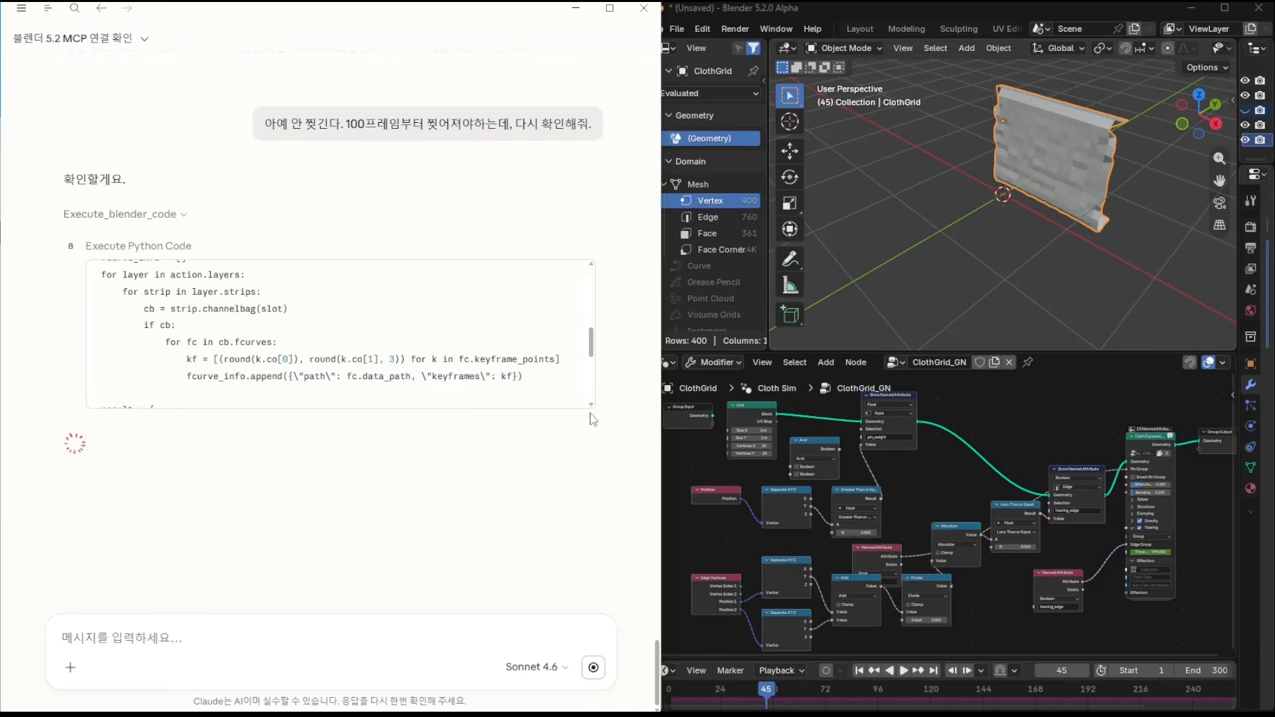
# - In Blender's node editor, shift the Position, Separate XYZ and Greater Than nodes of the pin_weight branch to the left
pyautogui.click(956, 504)
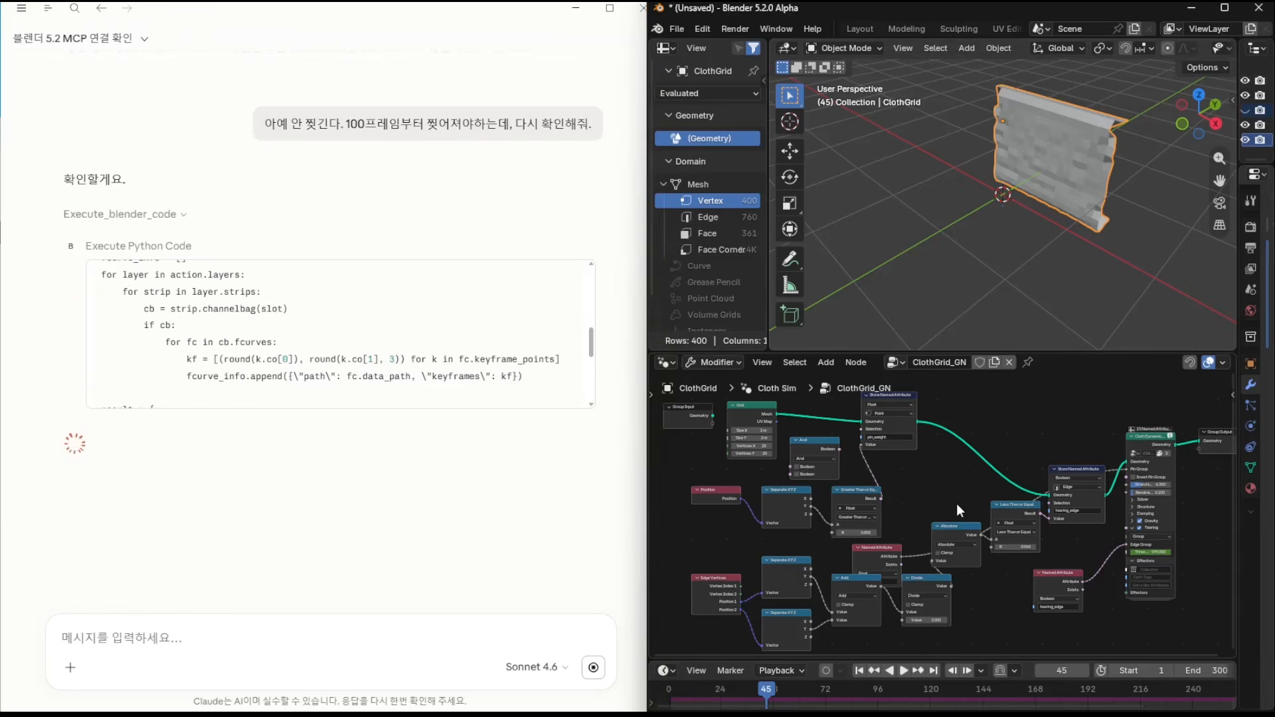
pyautogui.scroll(-5, 954, 503)
pyautogui.moveTo(927, 482); pyautogui.dragTo(989, 531, button='middle')
pyautogui.scroll(9, 924, 525)
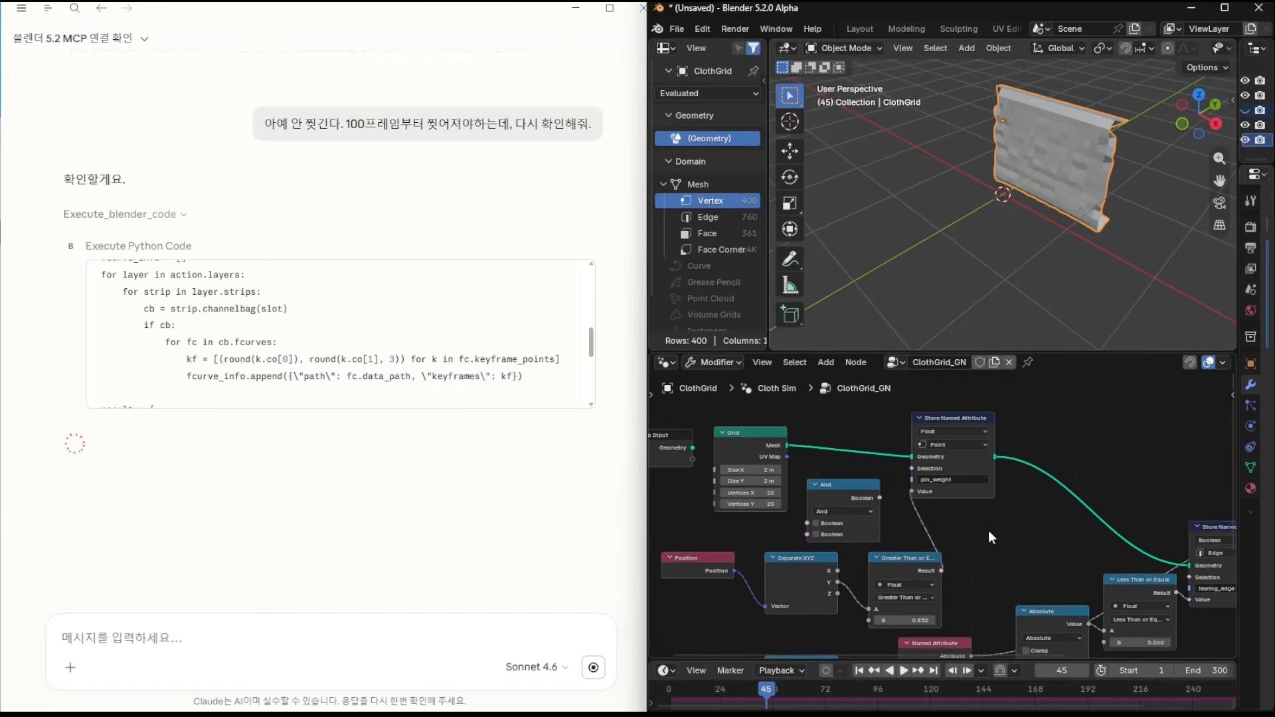
pyautogui.click(749, 431)
pyautogui.click(674, 444)
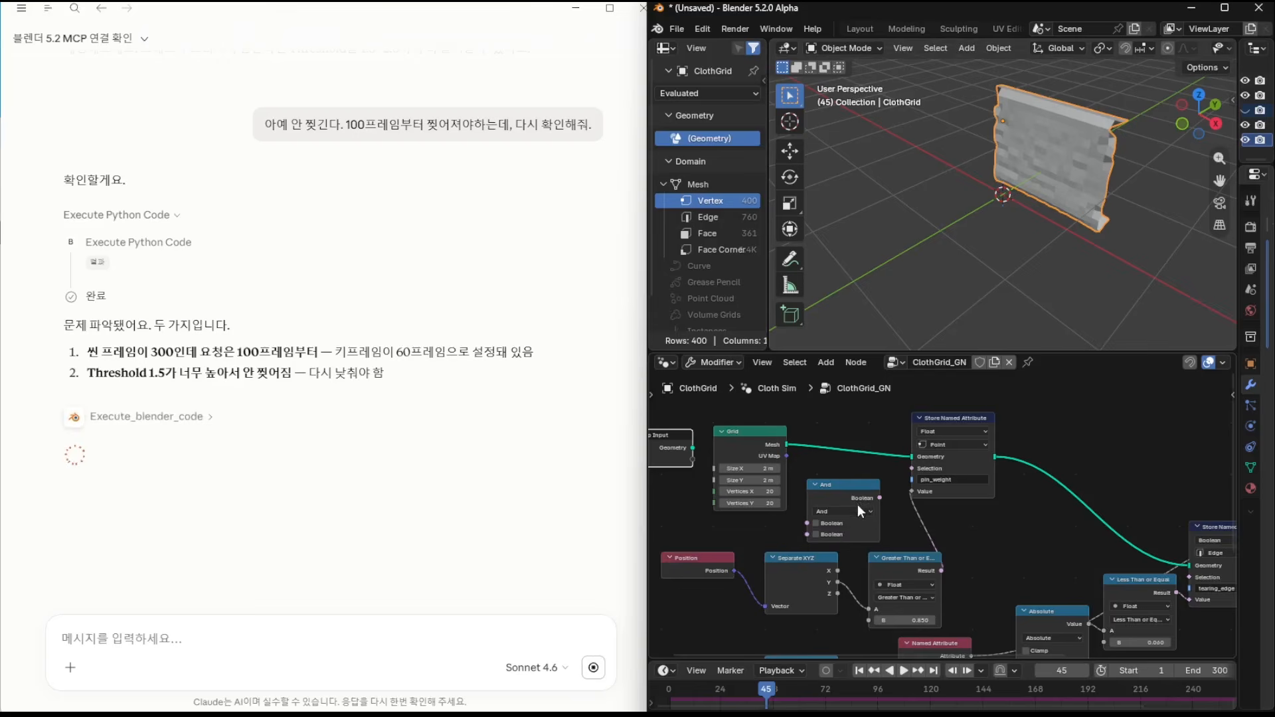
pyautogui.scroll(-3, 863, 506)
pyautogui.scroll(2, 882, 478)
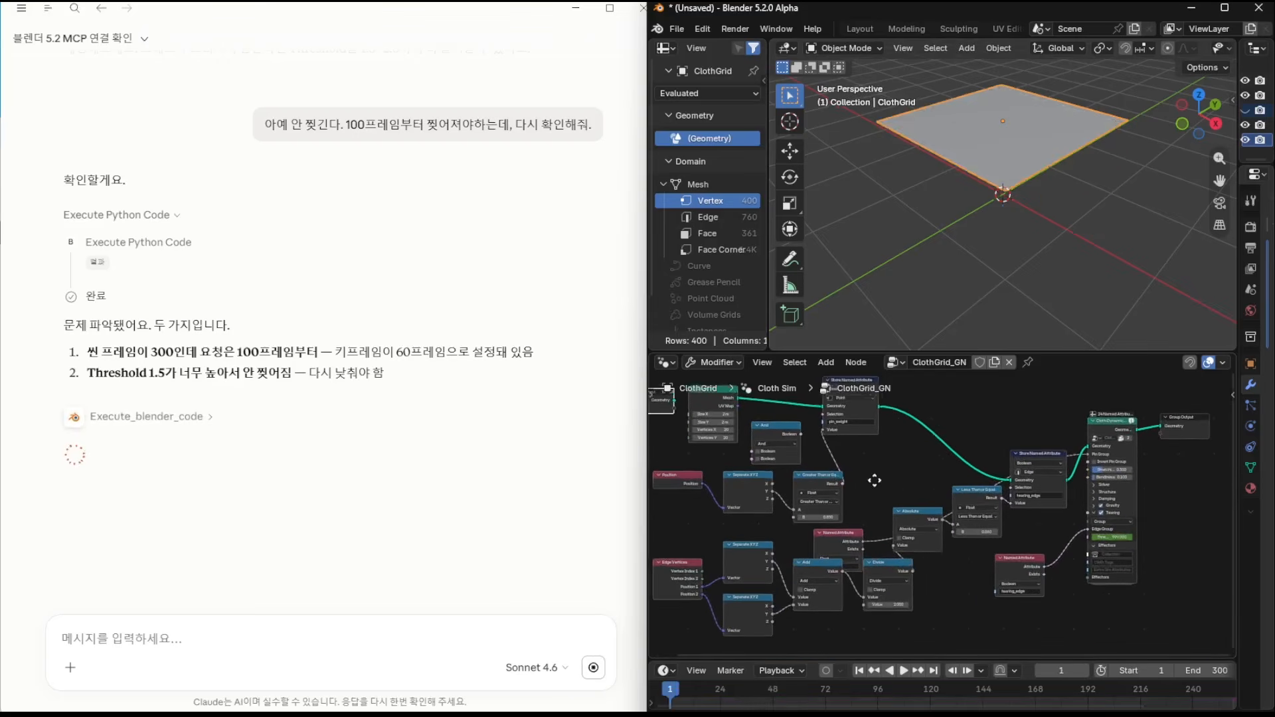
pyautogui.moveTo(879, 551); pyautogui.dragTo(926, 536, button='middle')
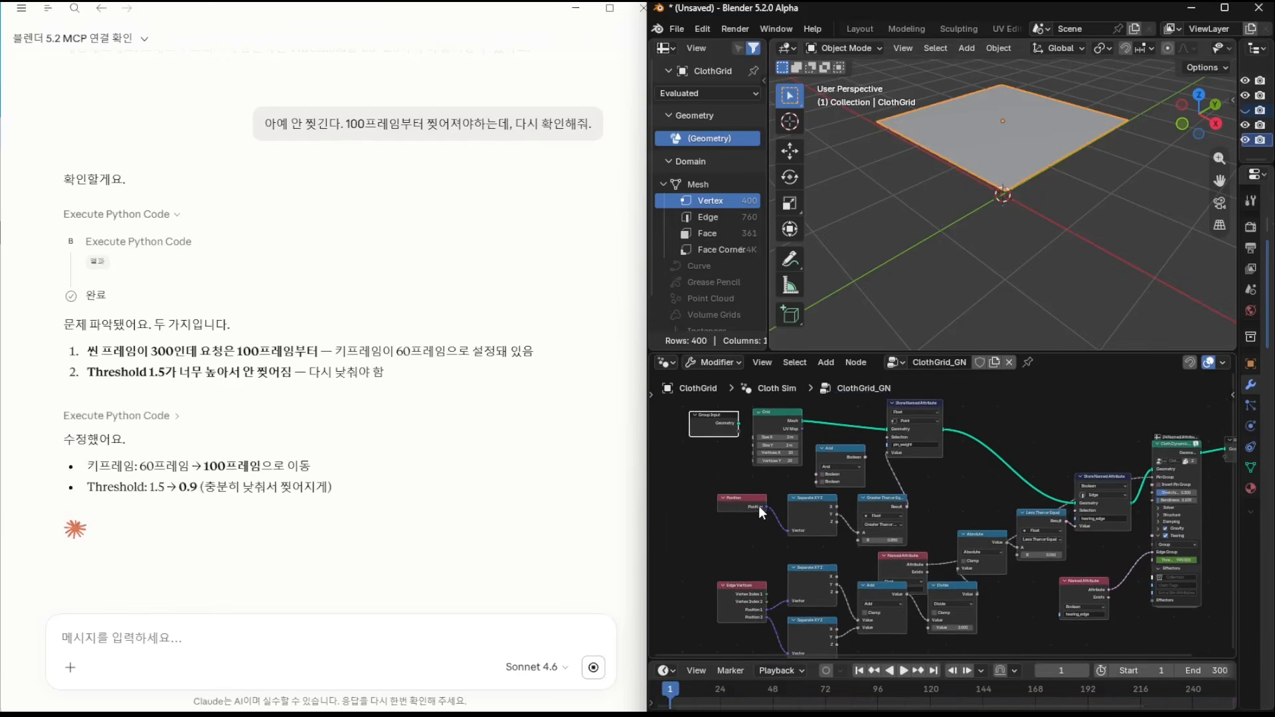
pyautogui.moveTo(759, 505); pyautogui.dragTo(709, 505)
pyautogui.scroll(4, 720, 506)
pyautogui.moveTo(793, 513); pyautogui.dragTo(951, 514, button='middle')
# - Play the cloth simulation from frame 1 and stop it at frame 146
pyautogui.press('Home')
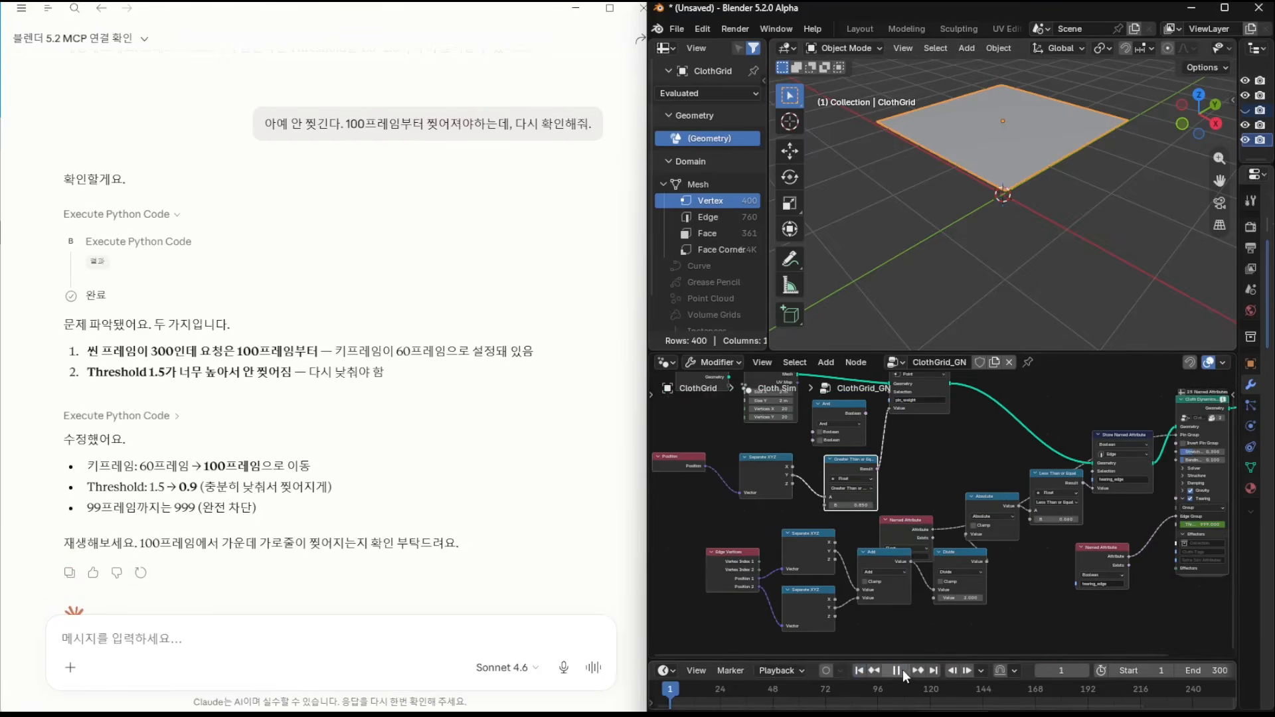
pyautogui.click(902, 670)
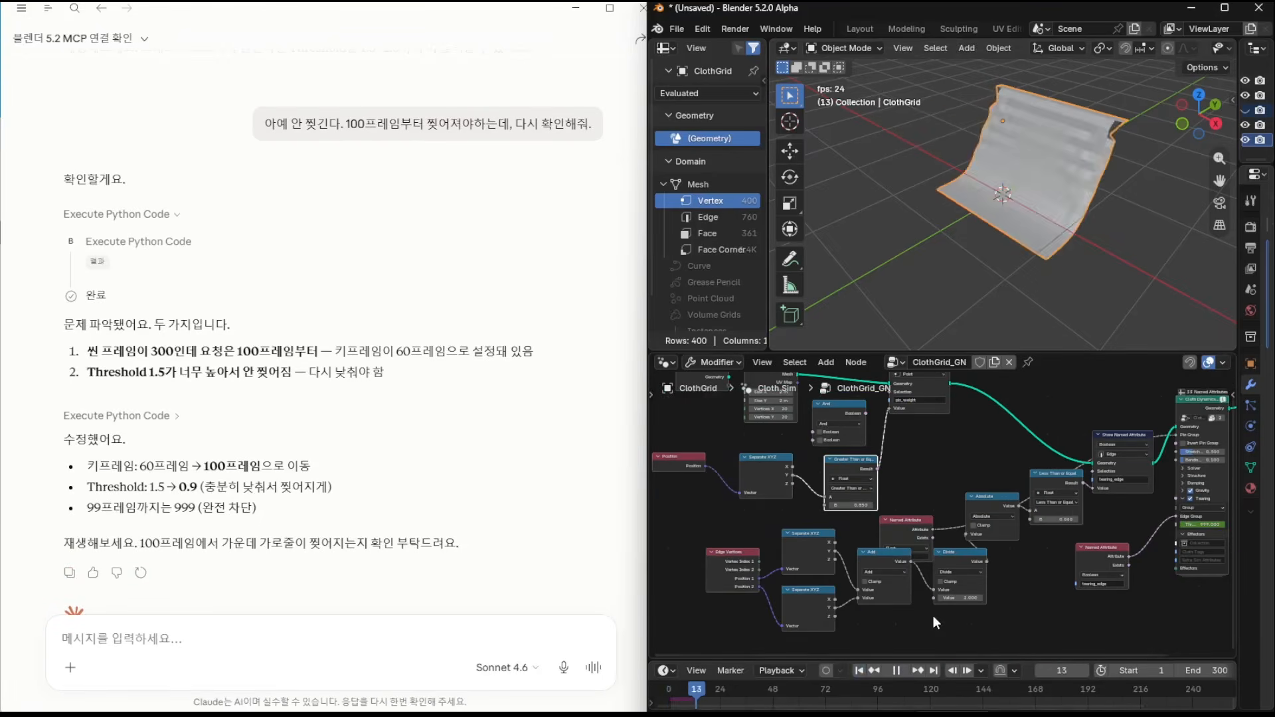
pyautogui.click(896, 670)
# - Send to Claude: '오케이, 좋은데, 여전히 작은 부스러기가 있어. 찢어짐을 50프레임부터로 해주고, 작은 부스러기 없이 그냥 두 덩어리로 찢어지게 해줘.'
pyautogui.click(233, 637)
pyautogui.write('오케이, 좋이')
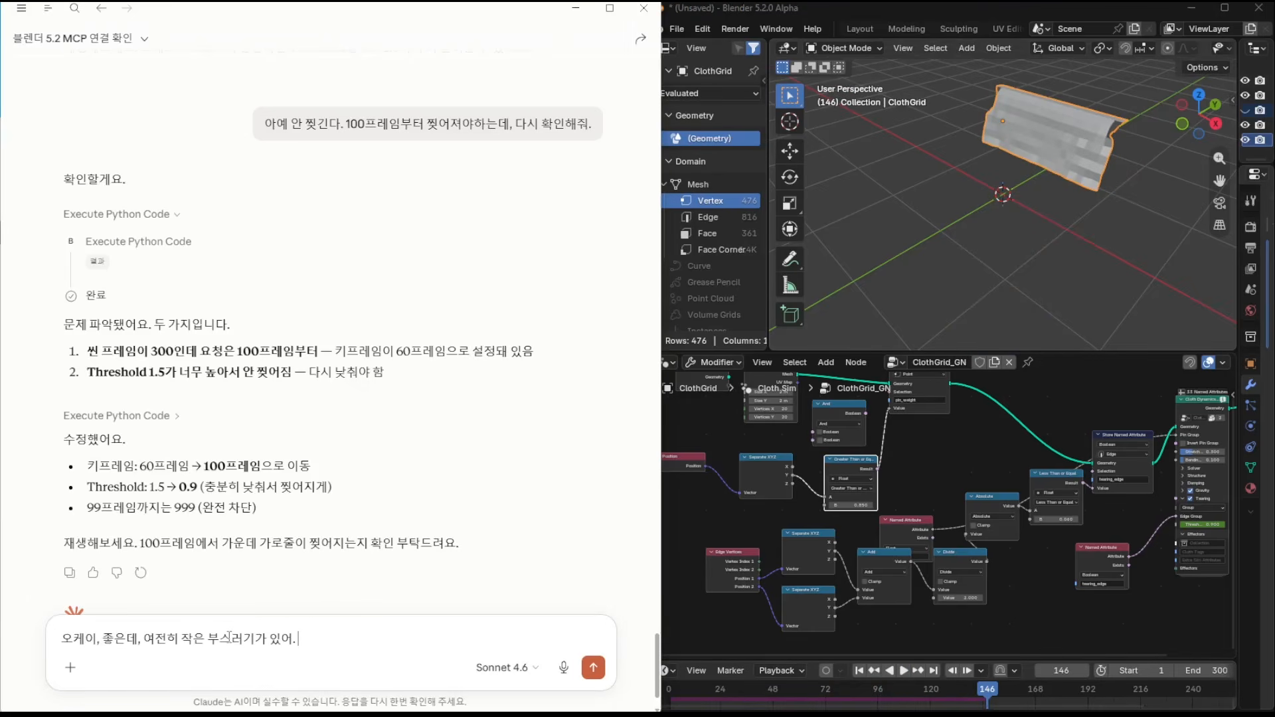
pyautogui.write('러기 없이 그냥 두 드')
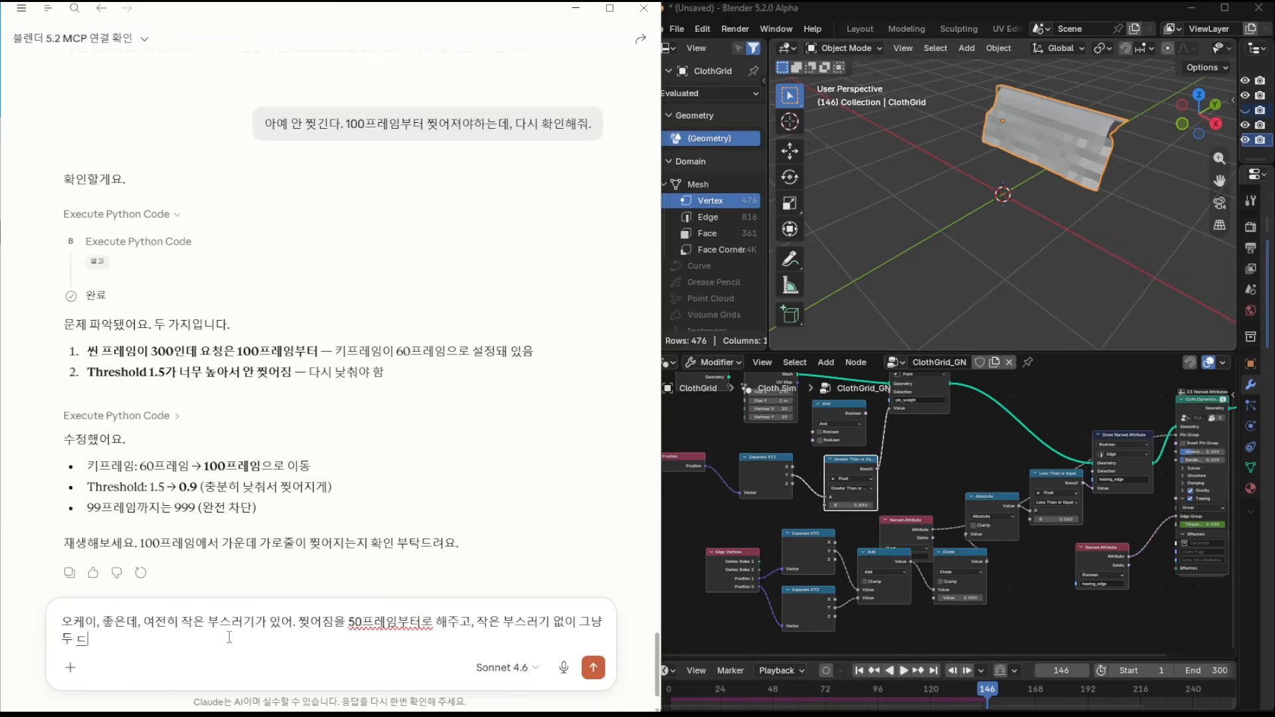
pyautogui.write('어리로 찢어지게 해줘.')
pyautogui.press('Return')
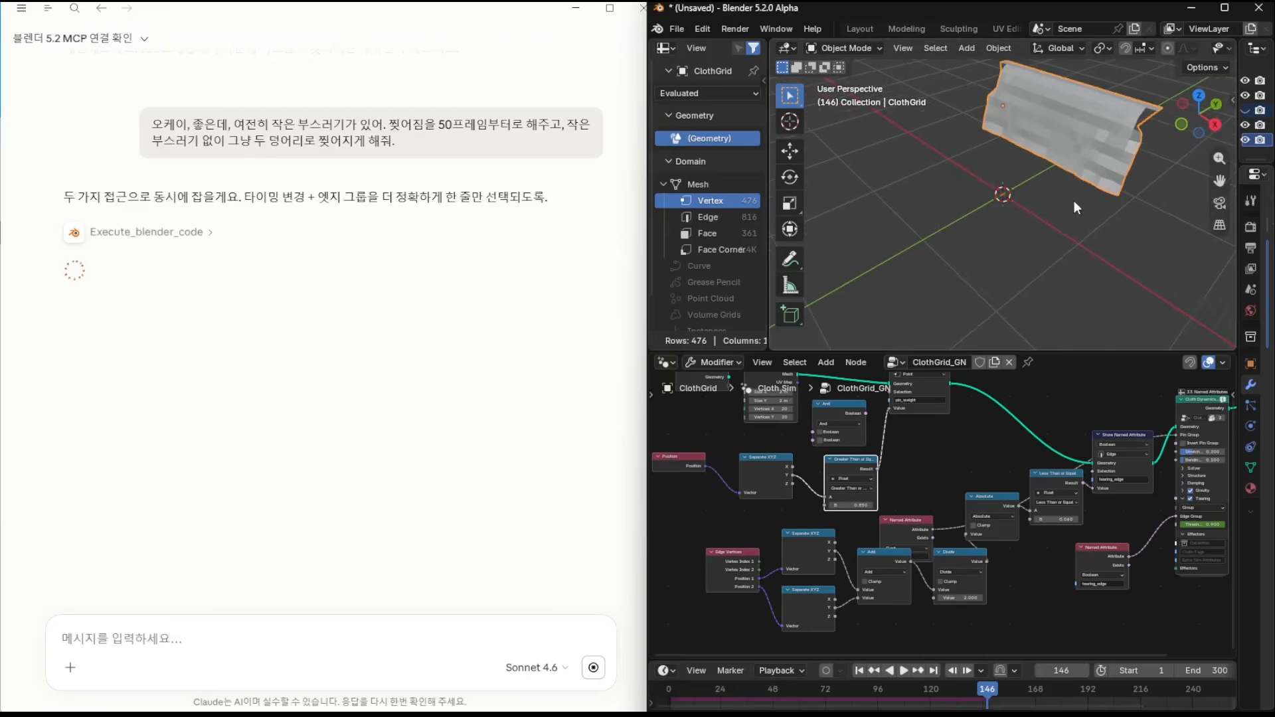
# - In Blender's node editor, move the Edge Vertices, both Separate XYZ and Add nodes left, and reposition the pin_weight Named Attribute node
pyautogui.scroll(-1, 1046, 213)
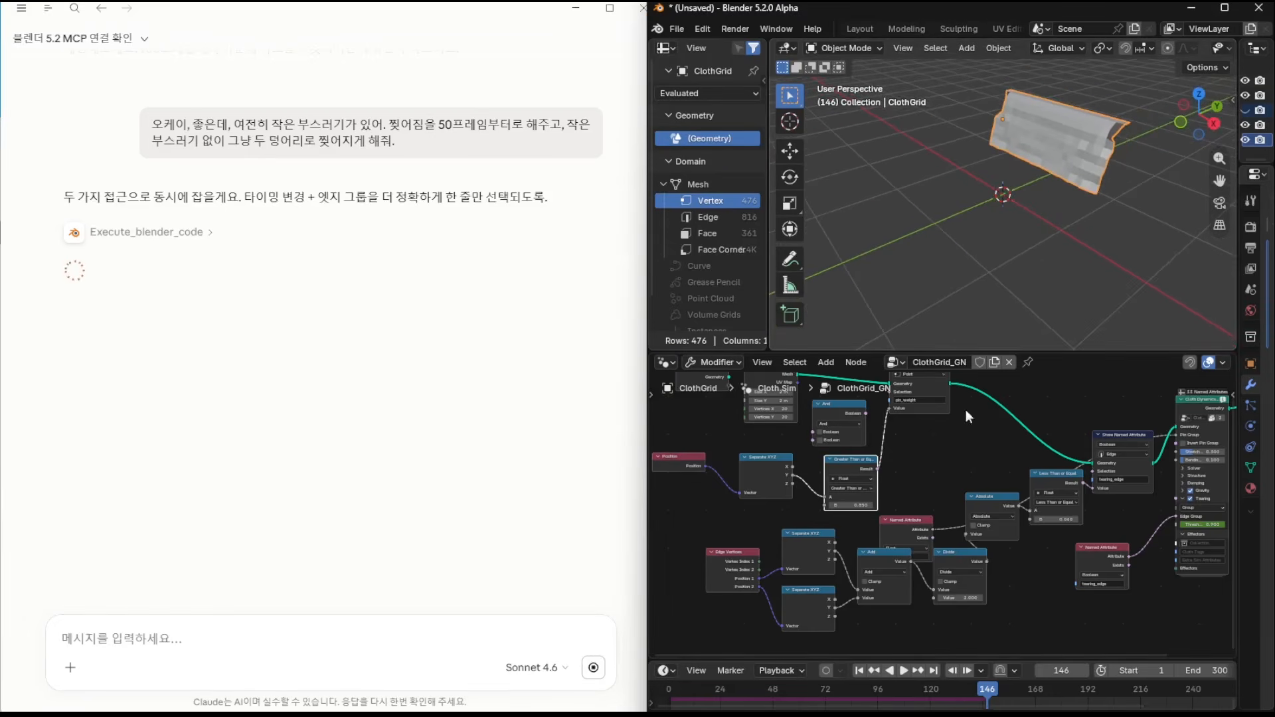
pyautogui.moveTo(966, 446); pyautogui.dragTo(949, 480, button='middle')
pyautogui.scroll(-1, 925, 478)
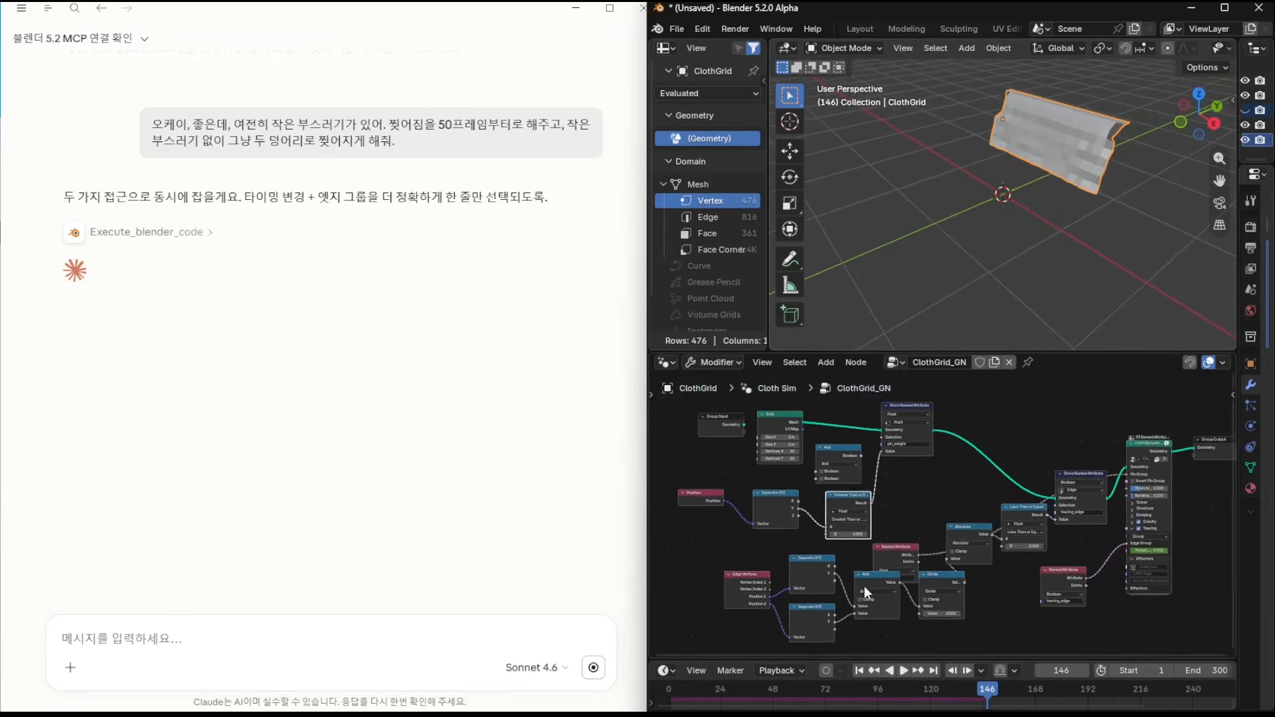
pyautogui.click(869, 576)
pyautogui.moveTo(725, 559); pyautogui.dragTo(856, 623)
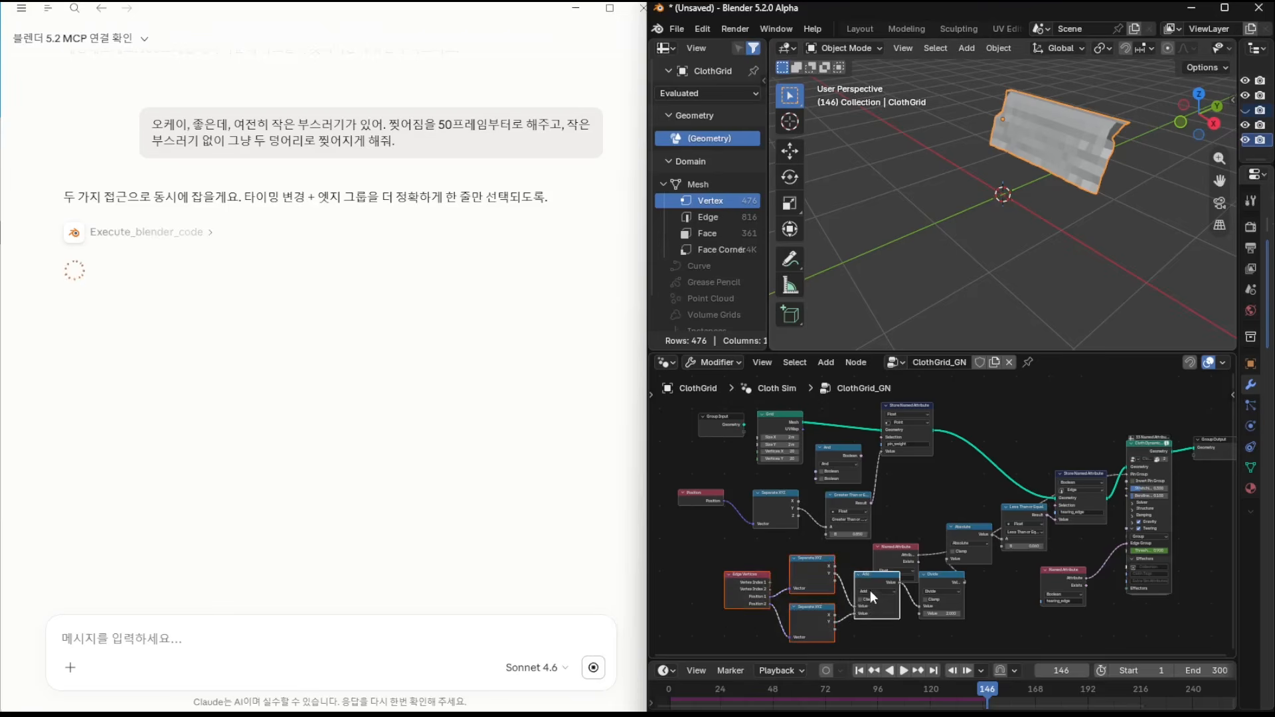
pyautogui.moveTo(864, 576); pyautogui.dragTo(817, 579)
pyautogui.moveTo(897, 546); pyautogui.dragTo(955, 599)
pyautogui.moveTo(827, 577); pyautogui.dragTo(828, 603)
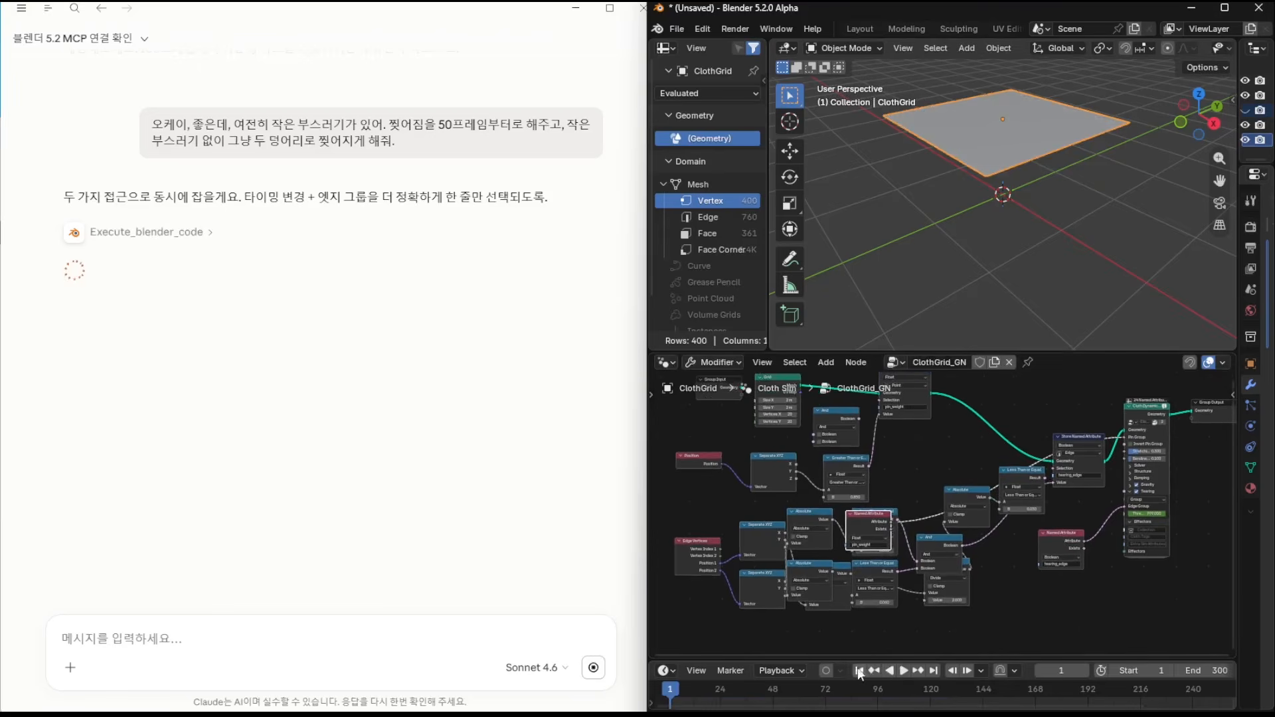
# - Play the revised cloth simulation from the start and stop it at frame 100
pyautogui.press('space')
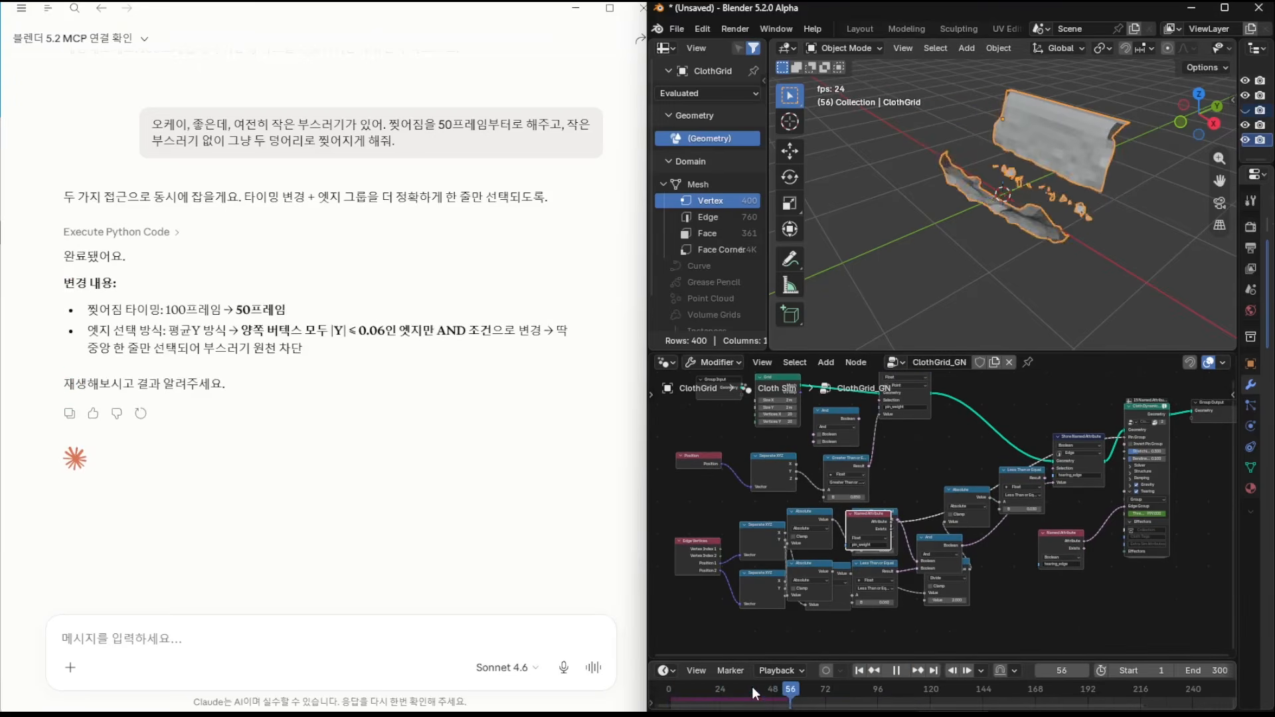
pyautogui.click(896, 671)
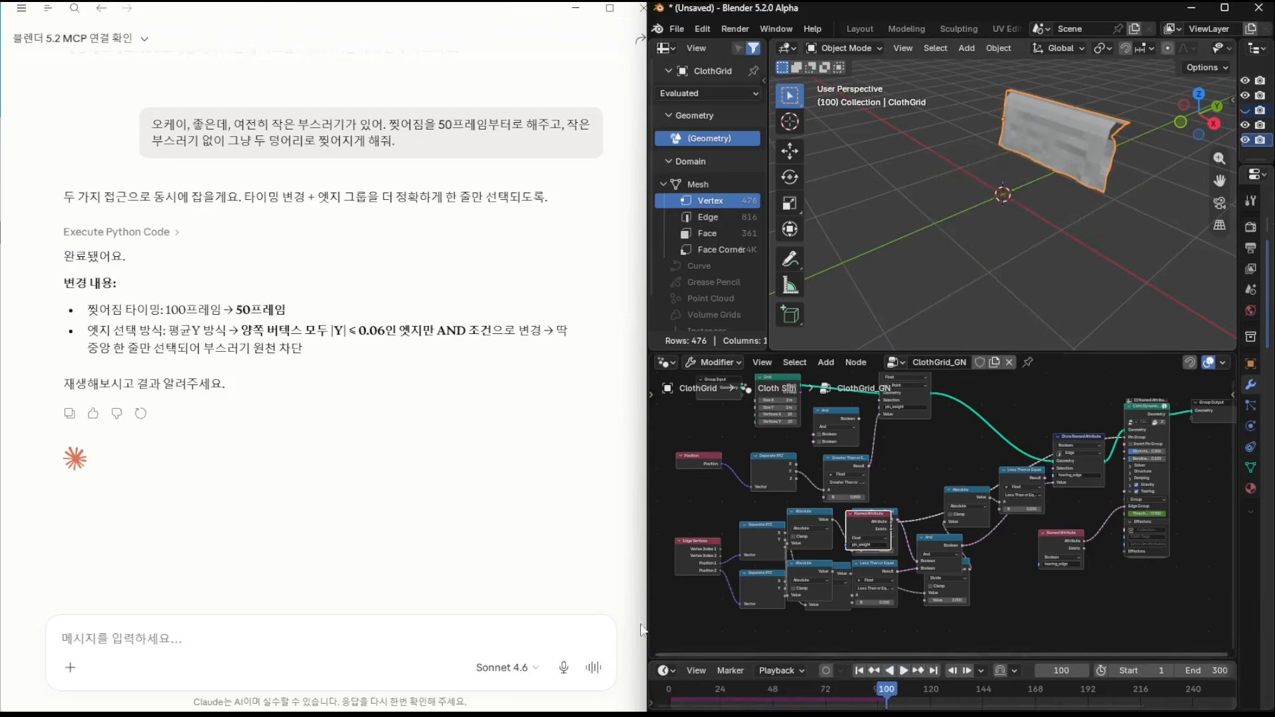
# - Send to Claude: '오케이, 이 정도로 하고, 50프레임 부터 찢어지는 걸 표현해주는데, 지금처럼 그냥 가로로 일자로 찢어지는게 아니라, 대각선으로 길게 찢어지게 해줘.'
pyautogui.click(241, 635)
pyautogui.write('오케이')
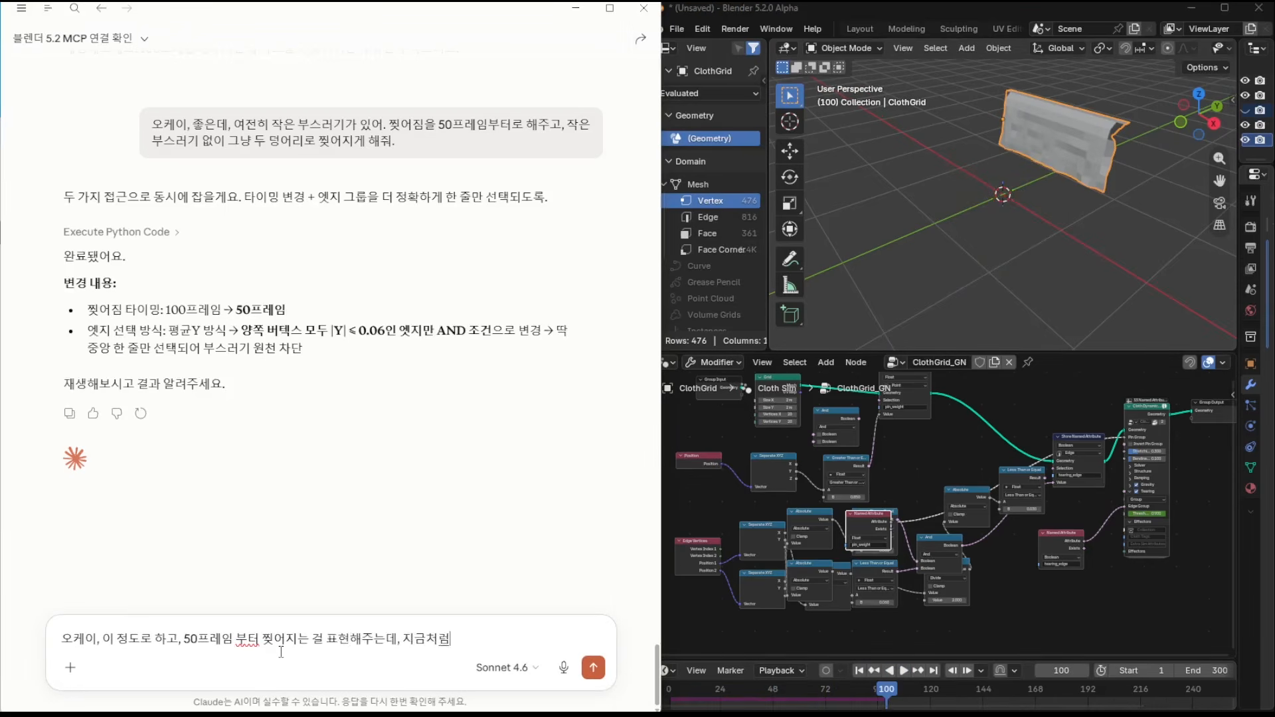
pyautogui.write('로 찢어지는 게 아니라, 대각선으로')
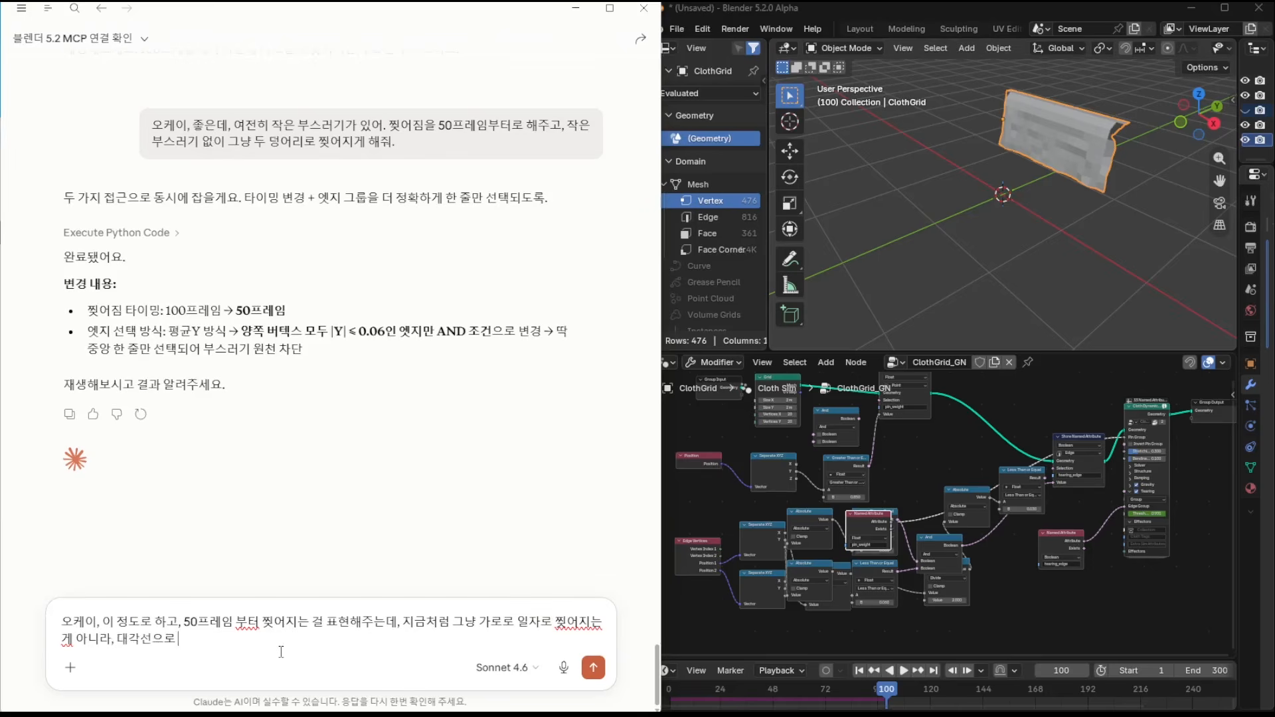
pyautogui.write('게 해줘.')
pyautogui.press('Return')
# - In Blender, return the timeline to frame 1 with the whole cloth in view
pyautogui.click(905, 489)
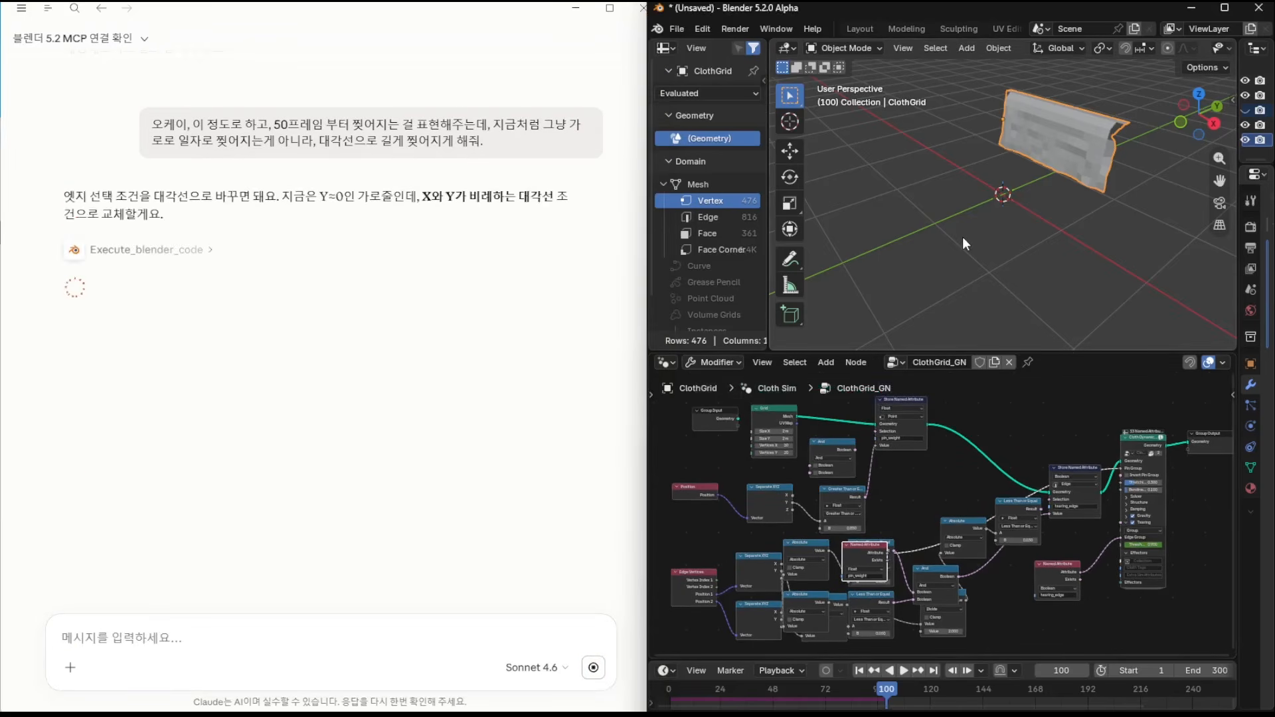
pyautogui.moveTo(967, 233); pyautogui.dragTo(976, 263, button='middle')
pyautogui.click(859, 672)
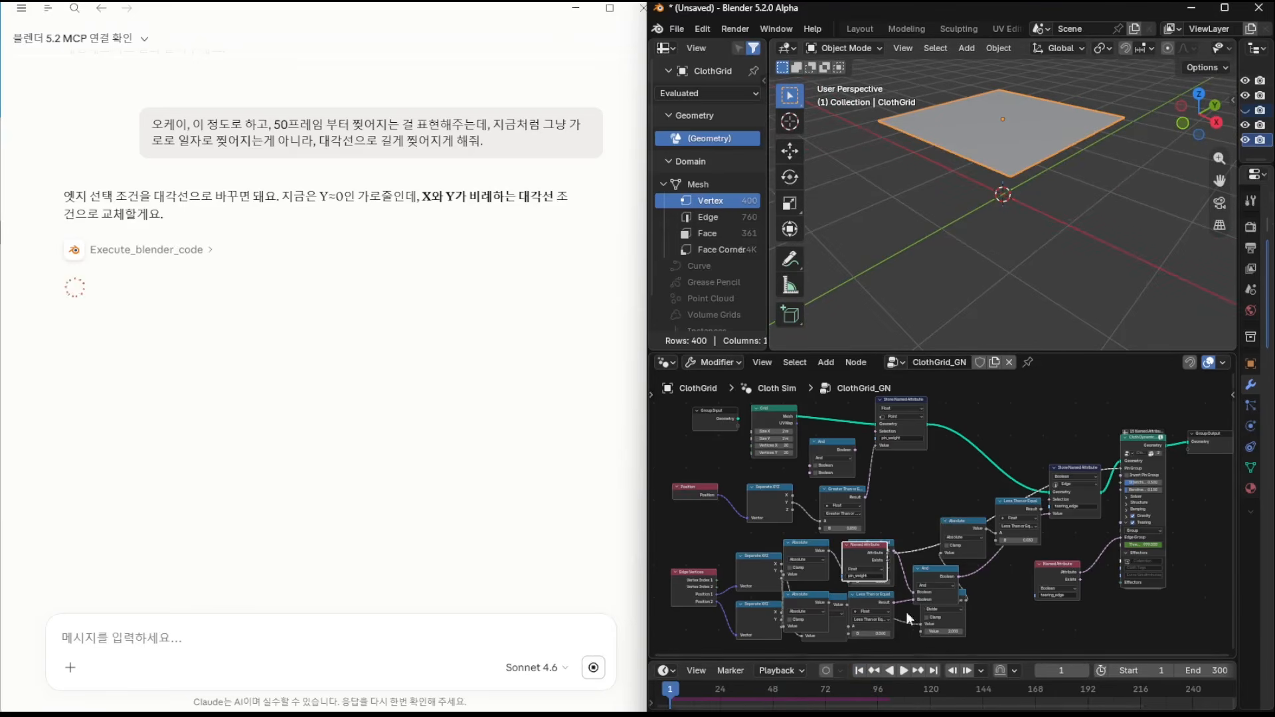
# - Play the diagonal-tear cloth simulation, restart playback once, and return the timeline to frame 1
pyautogui.moveTo(979, 397); pyautogui.dragTo(966, 436, button='middle')
pyautogui.scroll(-1, 938, 433)
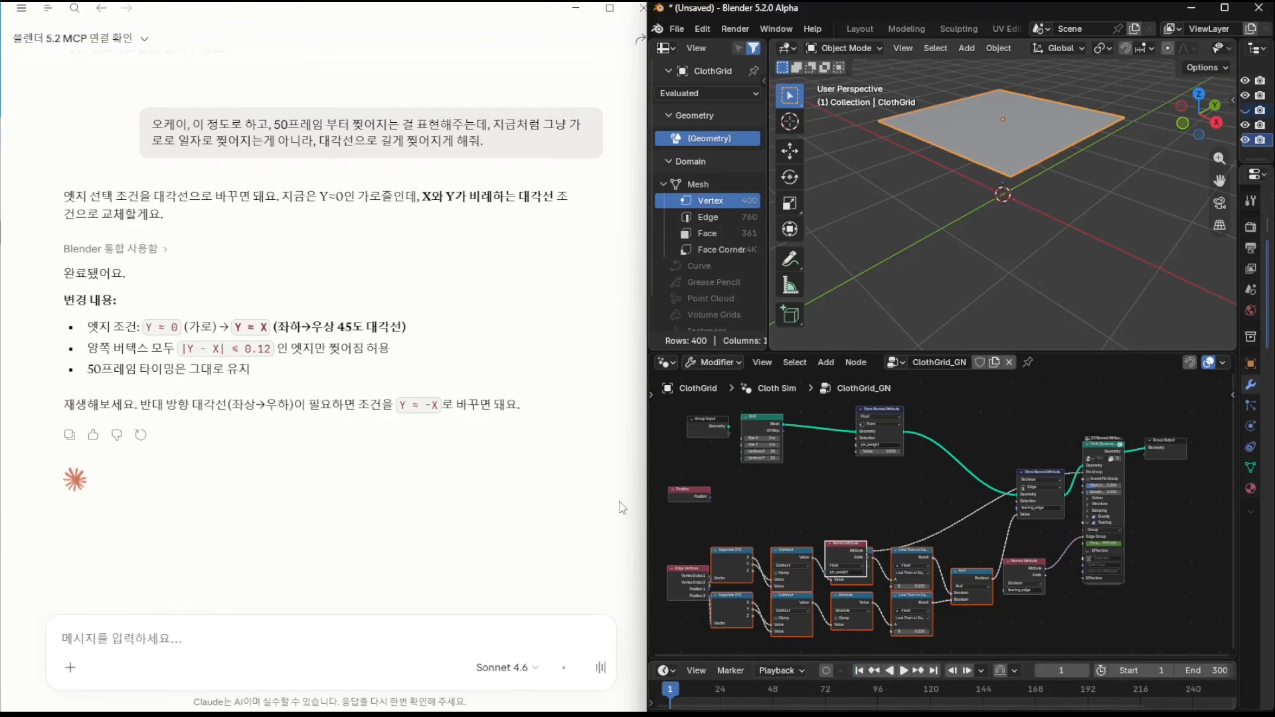
pyautogui.click(903, 670)
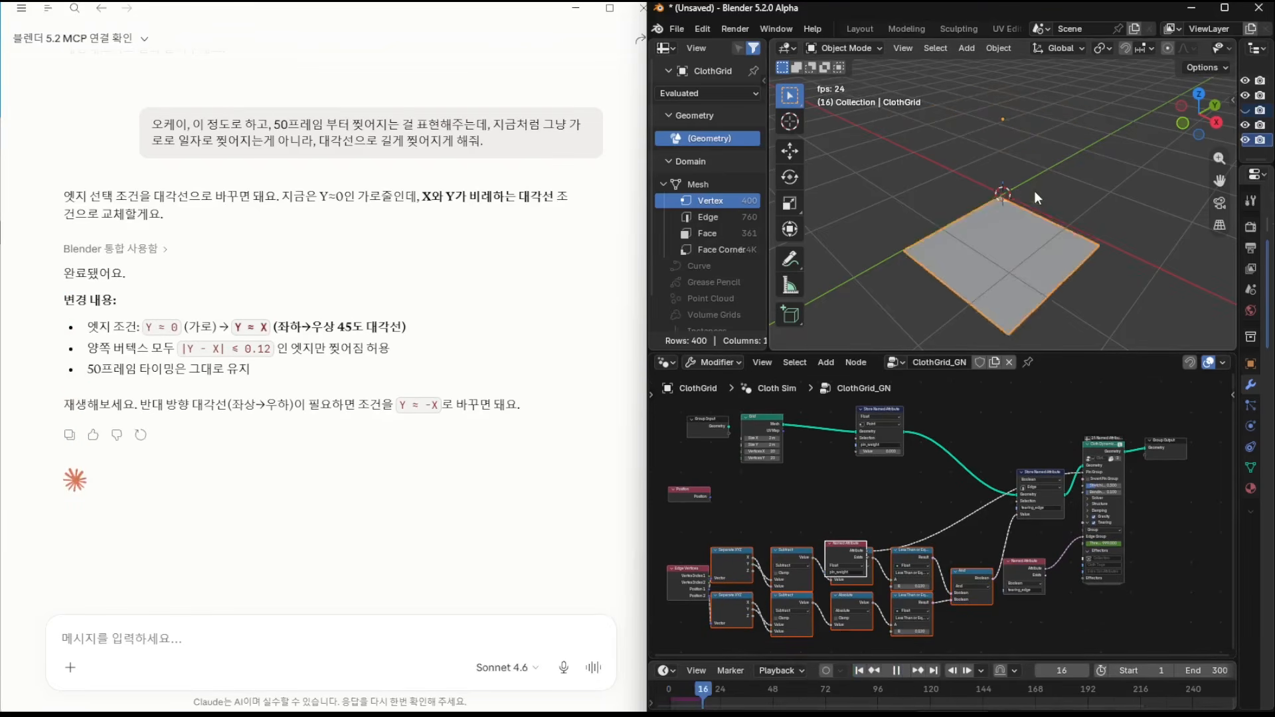
pyautogui.click(926, 670)
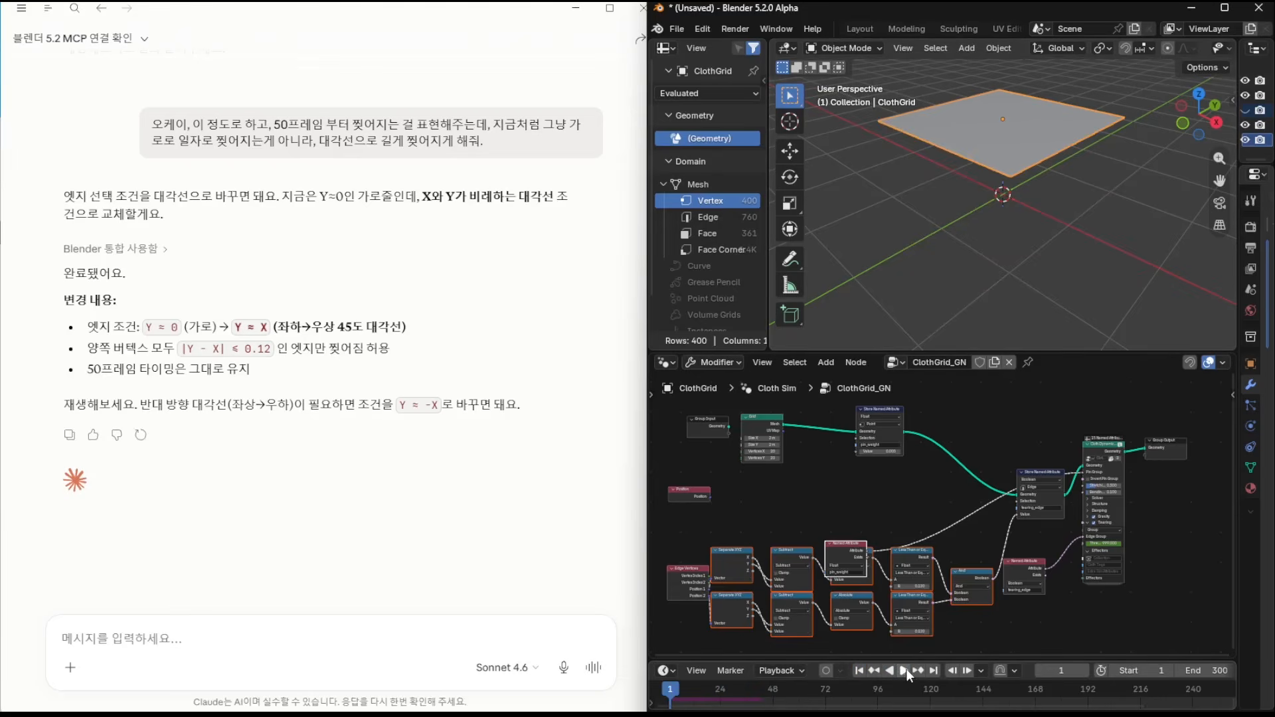
pyautogui.click(903, 670)
pyautogui.click(860, 670)
# - Send to Claude: '핀 그룹이 해제되어서 전체가 떨어진다. 체크해줘.'
pyautogui.click(214, 640)
pyautogui.write('핀 그룹이 했')
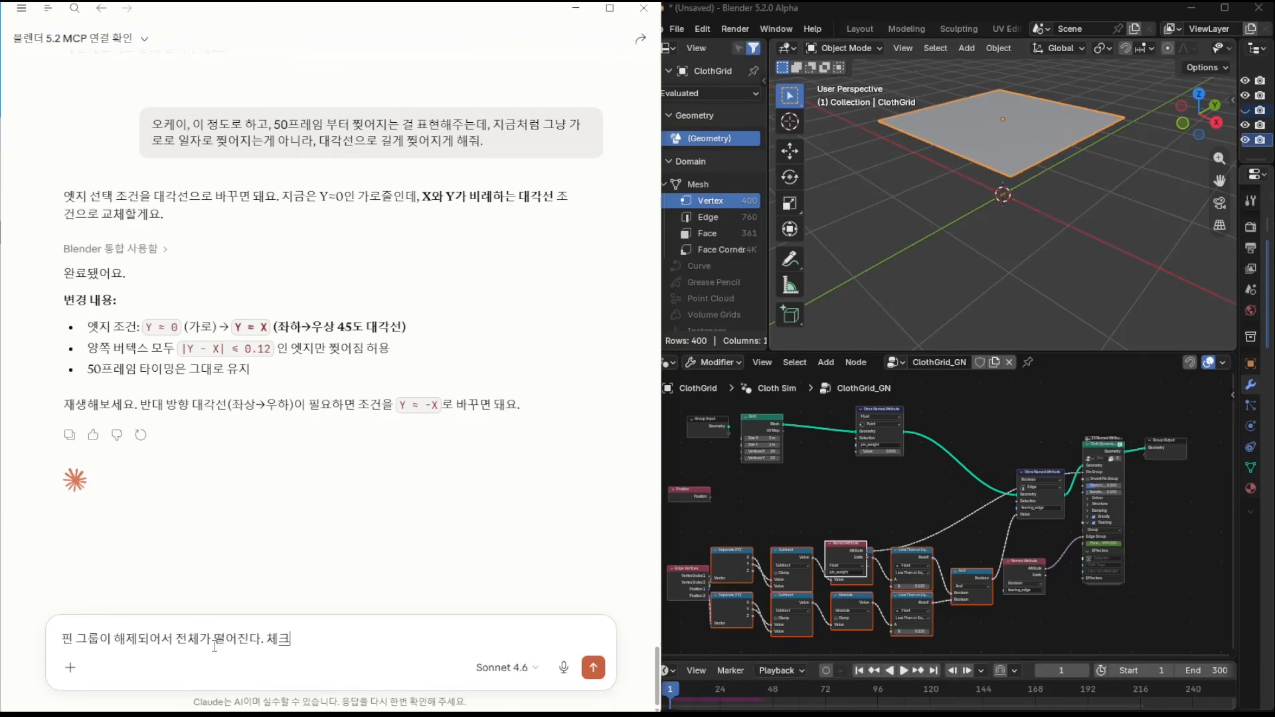
pyautogui.write('해줘.')
pyautogui.press('Return')
# - In Blender's node editor, move the pin_weight Named Attribute node up clear of the Absolute node and nudge the upper Less Than or Equal node up
pyautogui.scroll(5, 883, 473)
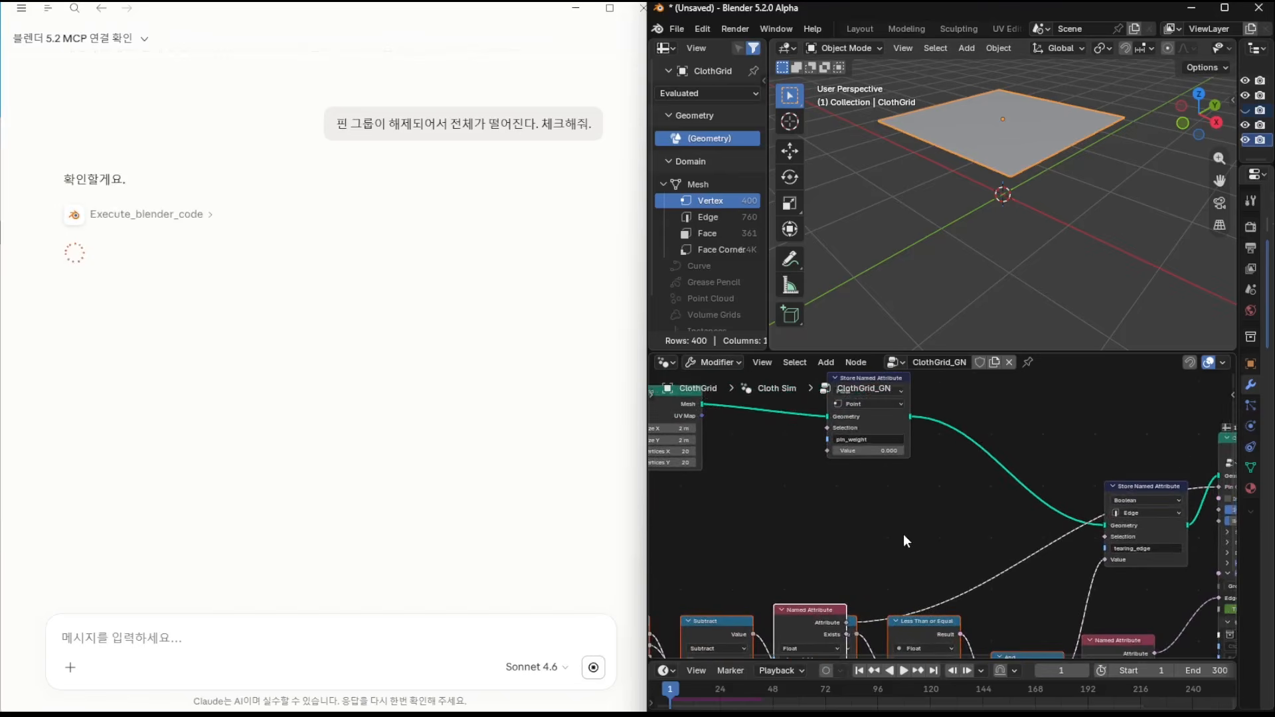
pyautogui.moveTo(903, 534); pyautogui.dragTo(961, 459, button='middle')
pyautogui.scroll(-2, 870, 561)
pyautogui.click(947, 489)
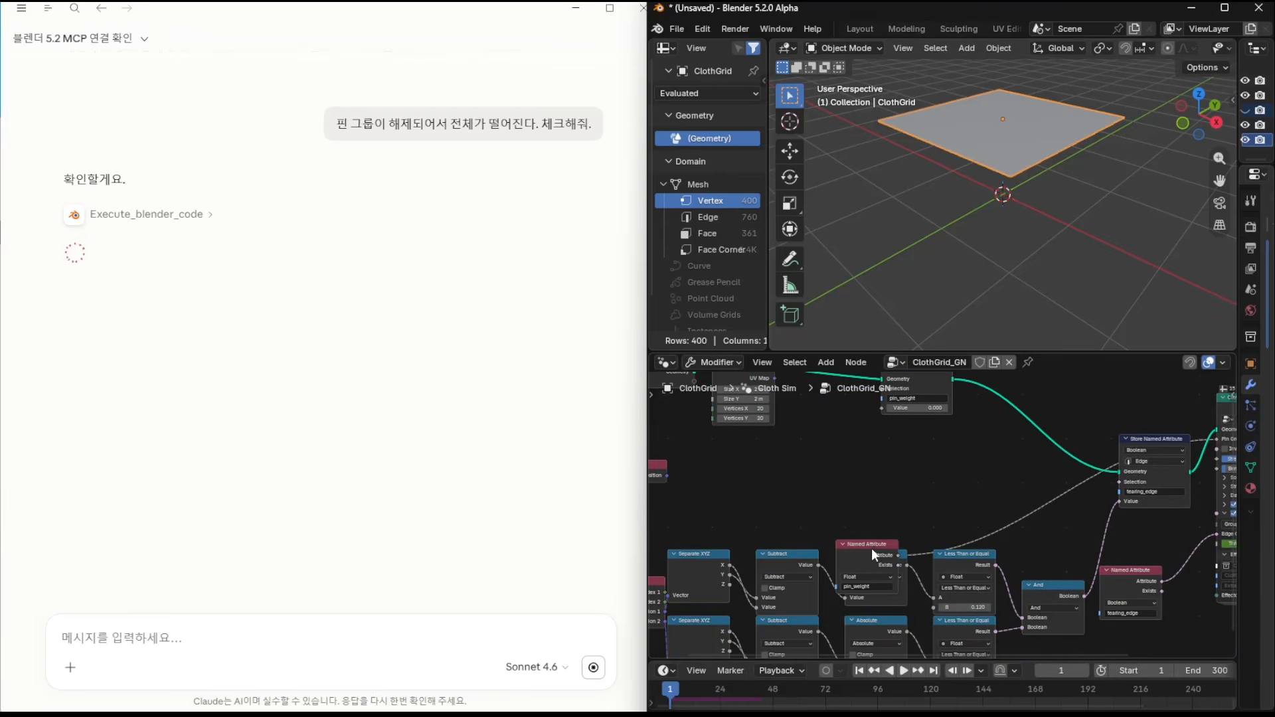
pyautogui.moveTo(871, 547); pyautogui.dragTo(860, 468)
pyautogui.moveTo(970, 553); pyautogui.dragTo(965, 534)
pyautogui.moveTo(989, 534); pyautogui.dragTo(893, 533, button='middle')
pyautogui.moveTo(1042, 553); pyautogui.dragTo(976, 576, button='middle')
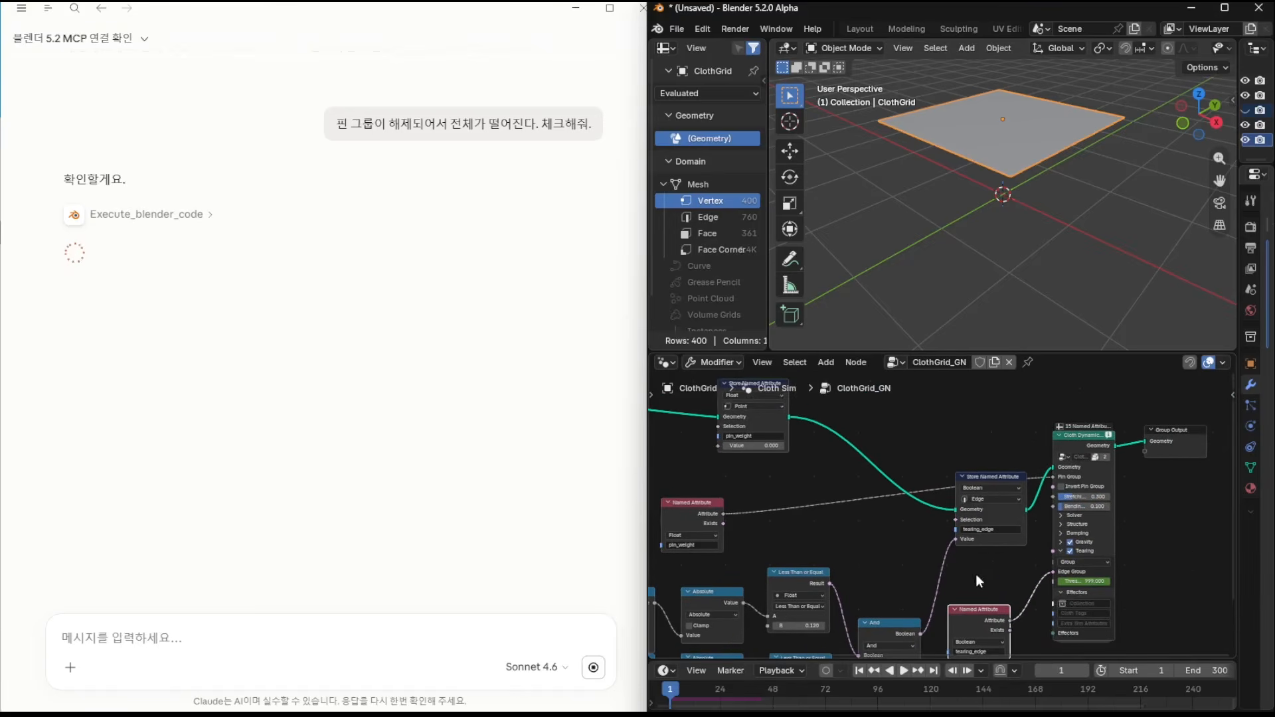
# - Move the tearing_edge Store Named Attribute node up and left, and adjust the neighbouring nodes before Cloth Dynamics
pyautogui.moveTo(991, 477); pyautogui.dragTo(923, 414)
pyautogui.moveTo(945, 496); pyautogui.dragTo(881, 498, button='middle')
pyautogui.moveTo(1113, 515); pyautogui.dragTo(1060, 438)
pyautogui.moveTo(926, 478); pyautogui.dragTo(1021, 408, button='middle')
pyautogui.moveTo(1011, 539); pyautogui.dragTo(1020, 539)
pyautogui.moveTo(971, 478); pyautogui.dragTo(1024, 475, button='middle')
pyautogui.scroll(-2, 938, 536)
# - Move the Edge Vertices node slightly left of the two Separate XYZ nodes
pyautogui.scroll(4, 856, 508)
pyautogui.moveTo(825, 520); pyautogui.dragTo(931, 495, button='middle')
pyautogui.moveTo(826, 507); pyautogui.dragTo(791, 515)
pyautogui.scroll(3, 834, 527)
pyautogui.moveTo(923, 528); pyautogui.dragTo(851, 539, button='middle')
pyautogui.scroll(-6, 904, 534)
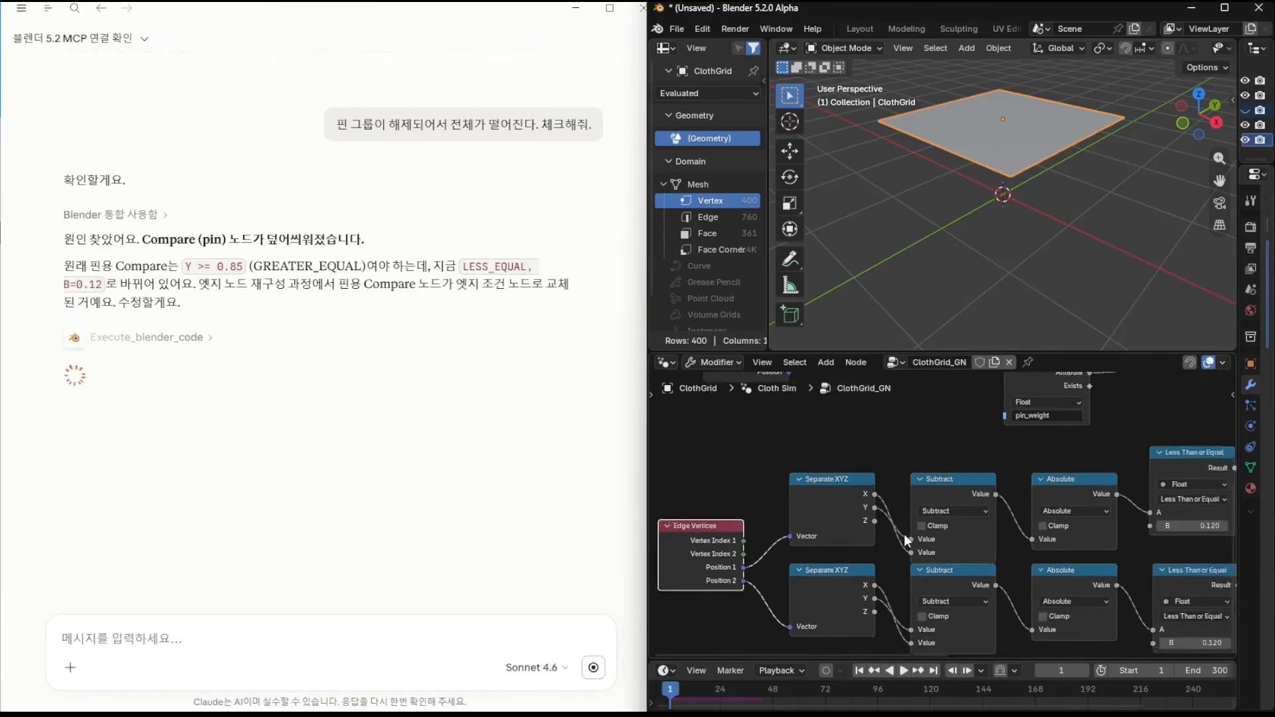
pyautogui.moveTo(1078, 484); pyautogui.dragTo(982, 529, button='middle')
pyautogui.scroll(-3, 977, 516)
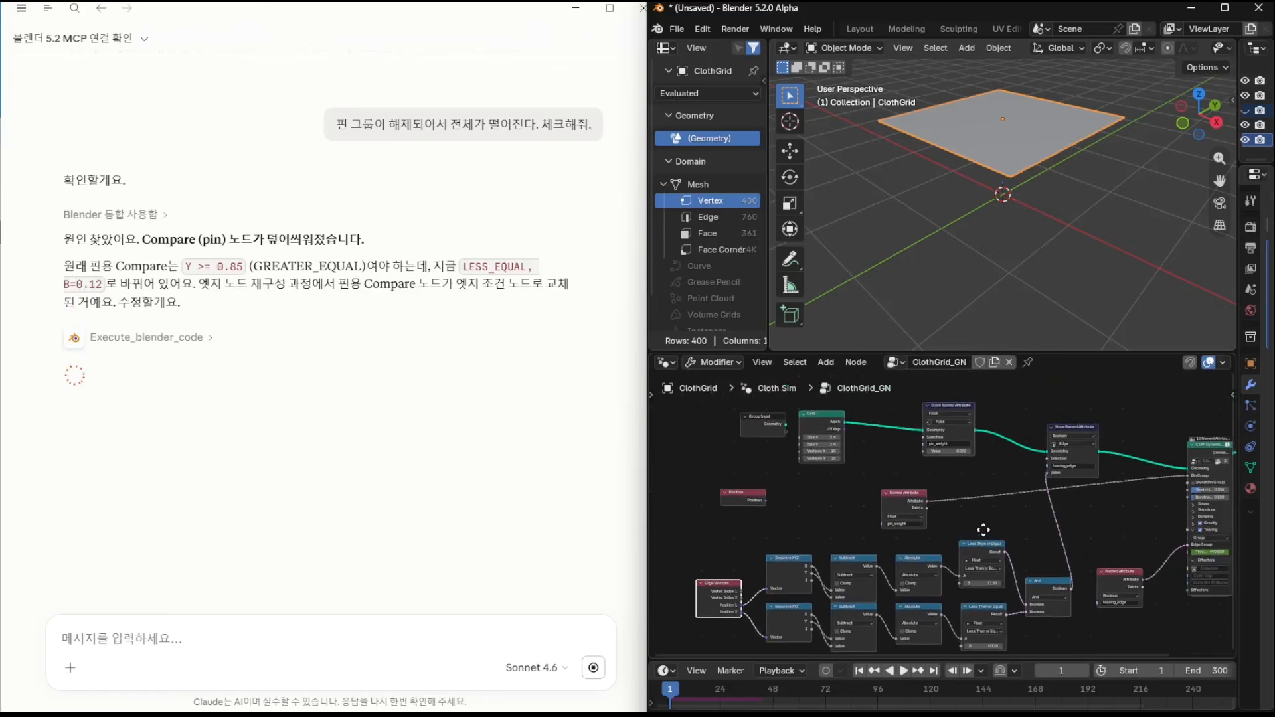
# - Move the Group Input, Grid and pin_weight Store Named Attribute nodes slightly left to space out the geometry chain
pyautogui.moveTo(810, 475); pyautogui.dragTo(911, 506, button='middle')
pyautogui.scroll(3, 923, 511)
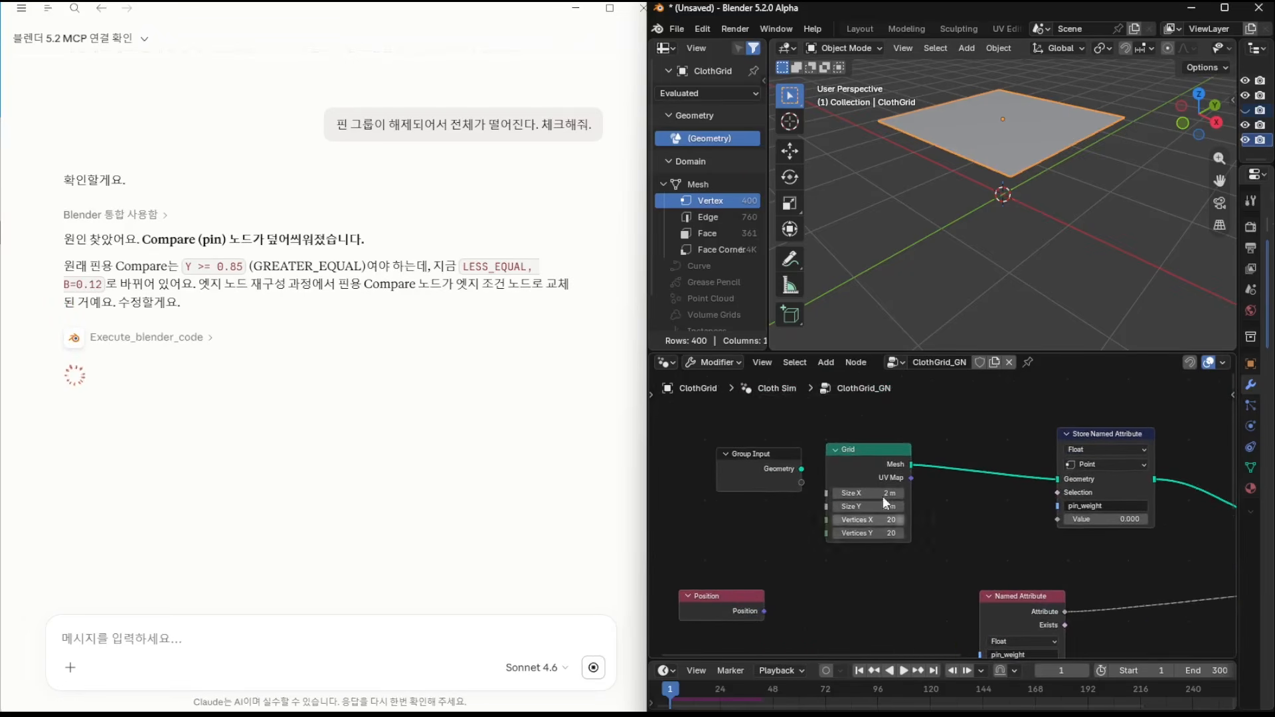
pyautogui.moveTo(754, 456); pyautogui.dragTo(724, 458)
pyautogui.moveTo(886, 450)
pyautogui.mouseDown()
pyautogui.moveTo(817, 459)
pyautogui.moveTo(866, 459)
pyautogui.mouseUp()
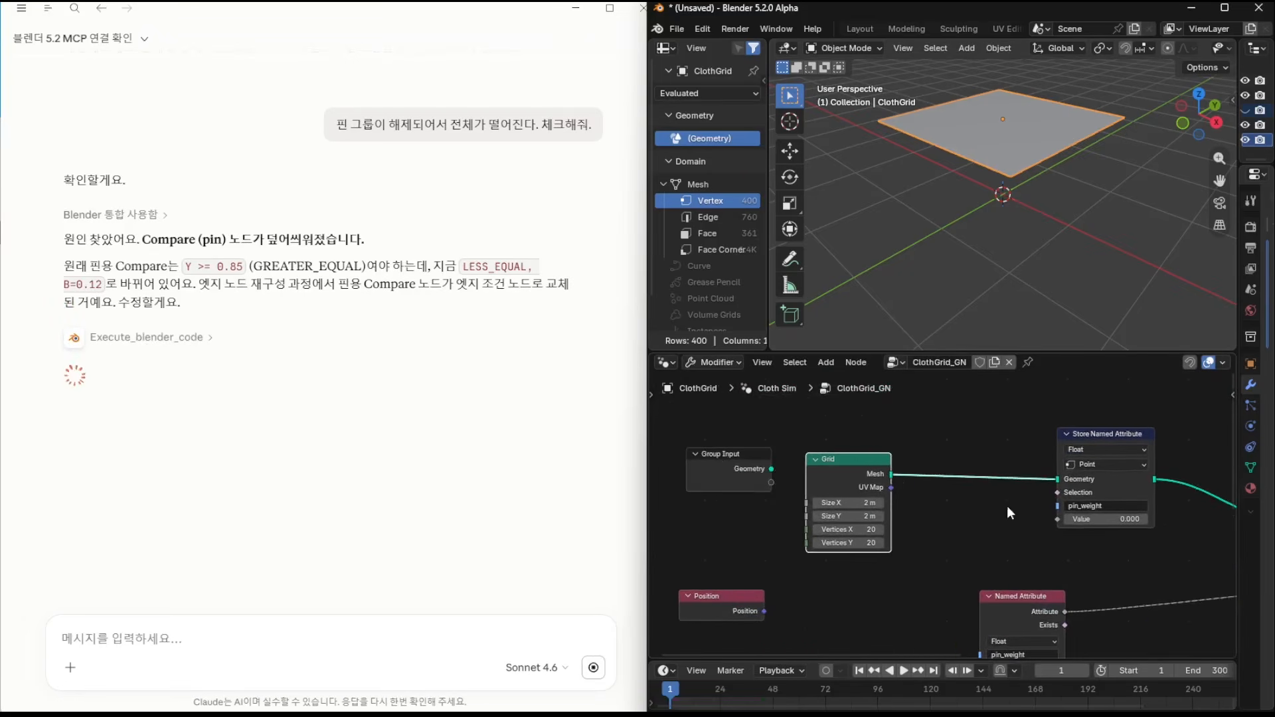
pyautogui.moveTo(1006, 506); pyautogui.dragTo(814, 506, button='middle')
pyautogui.moveTo(920, 433); pyautogui.dragTo(884, 437)
pyautogui.moveTo(954, 531); pyautogui.dragTo(917, 487, button='middle')
pyautogui.scroll(-4, 928, 512)
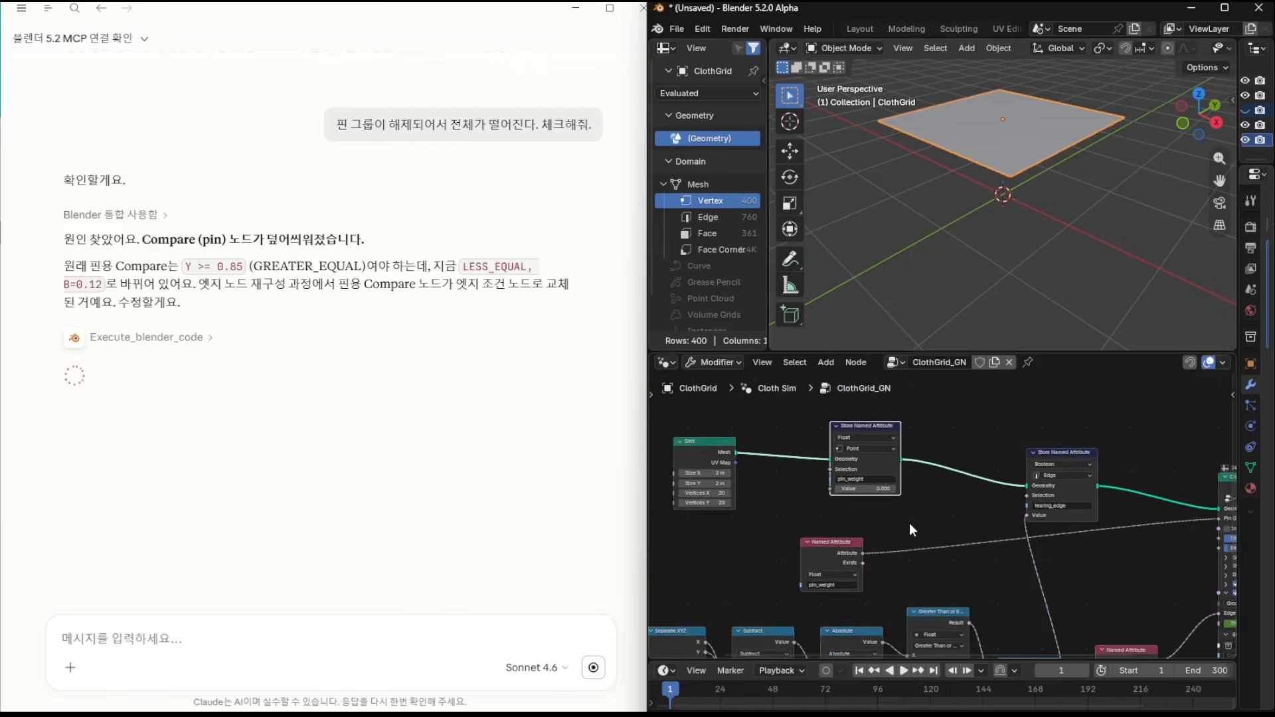
# - Shift the pin_weight Named Attribute node slightly left and down beneath its Store Named Attribute node
pyautogui.moveTo(900, 533); pyautogui.dragTo(868, 523, button='middle')
pyautogui.moveTo(786, 532); pyautogui.dragTo(760, 539)
pyautogui.scroll(6, 834, 486)
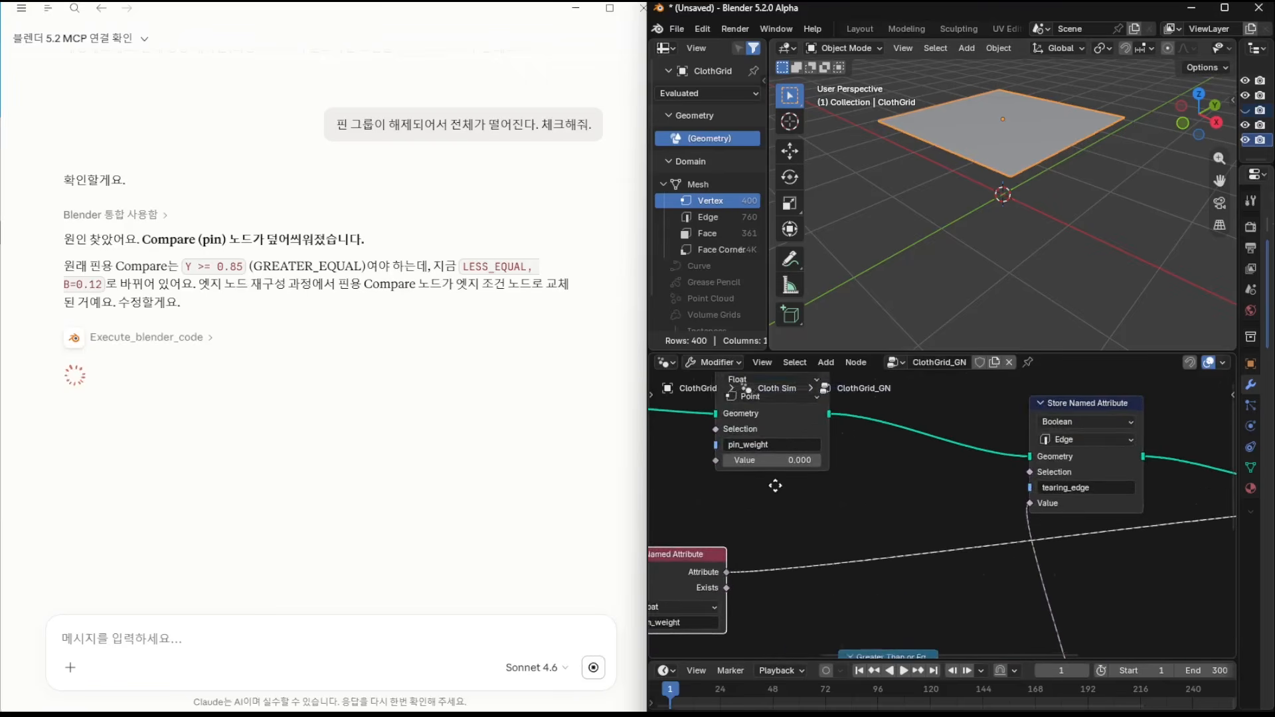
pyautogui.moveTo(695, 485); pyautogui.dragTo(718, 497, button='middle')
pyautogui.scroll(-5, 1010, 500)
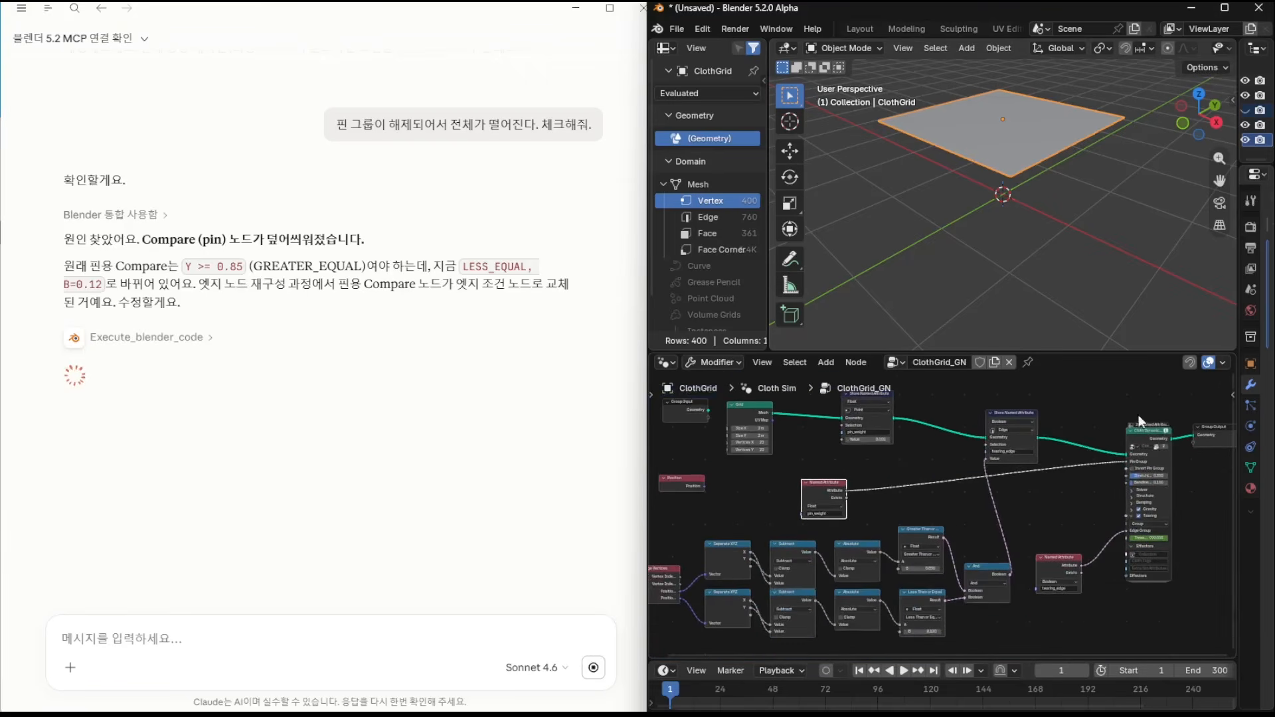
# - Widen the Properties editor to check ClothGrid's mesh data for vertex groups, and narrow it again
pyautogui.moveTo(1239, 323); pyautogui.dragTo(994, 325)
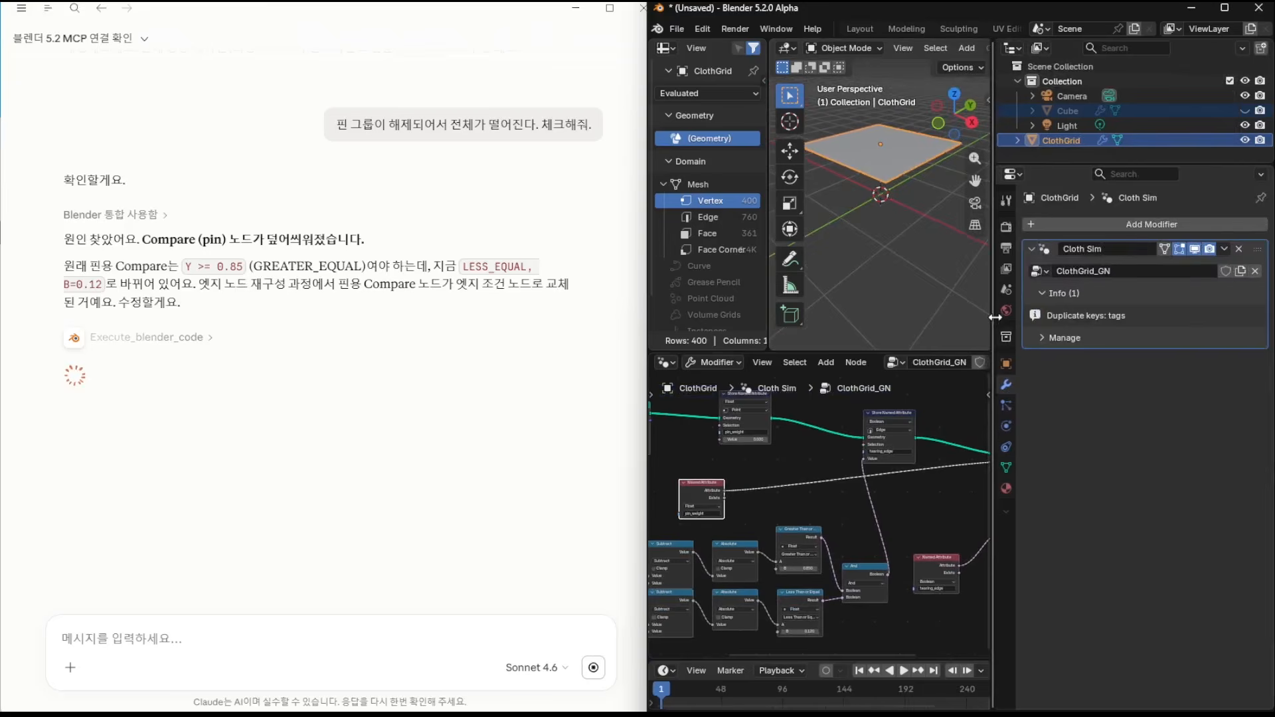
pyautogui.click(1005, 467)
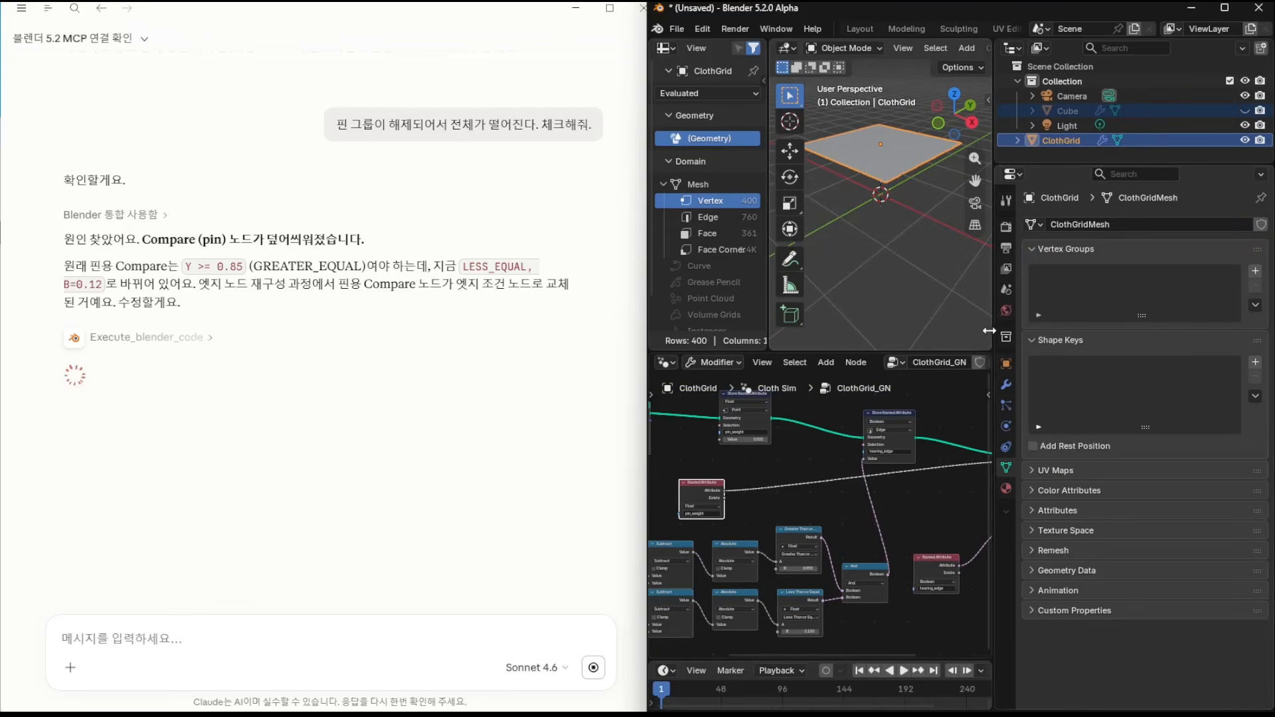
pyautogui.moveTo(989, 331); pyautogui.dragTo(1208, 331)
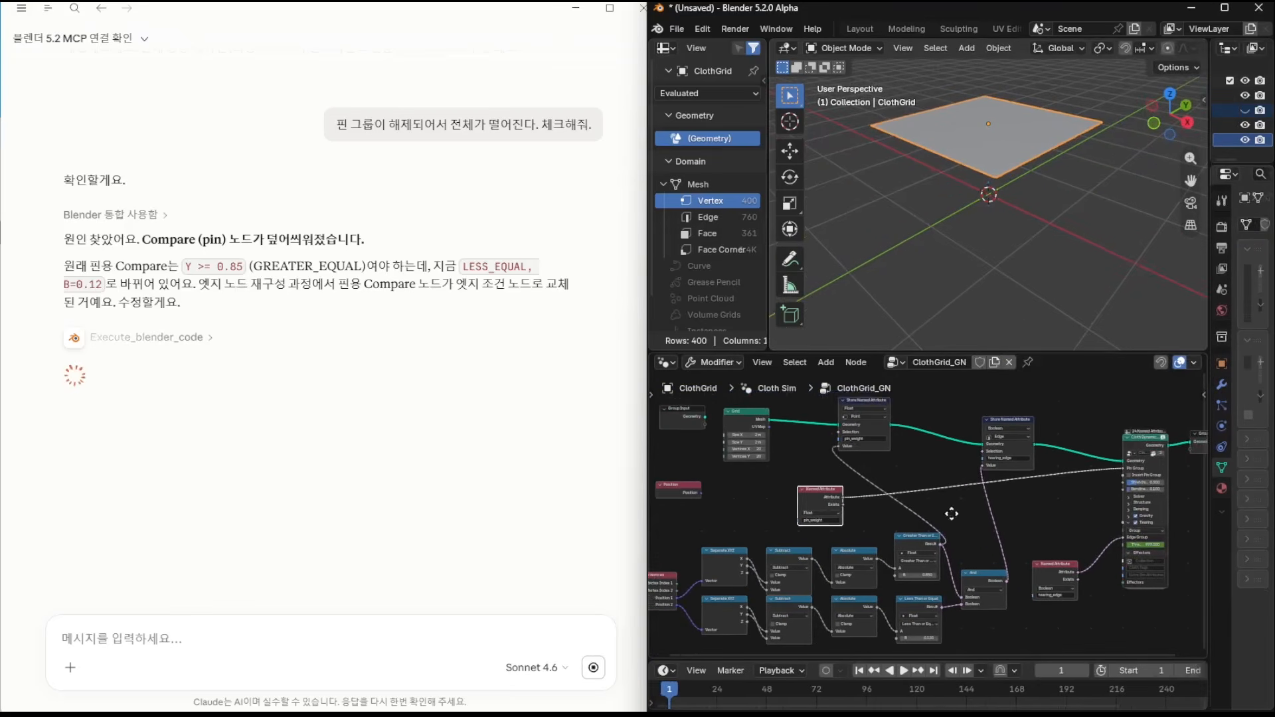
# - Play the repaired cloth simulation from the start, stop it, and return to frame 1
pyautogui.scroll(5, 877, 541)
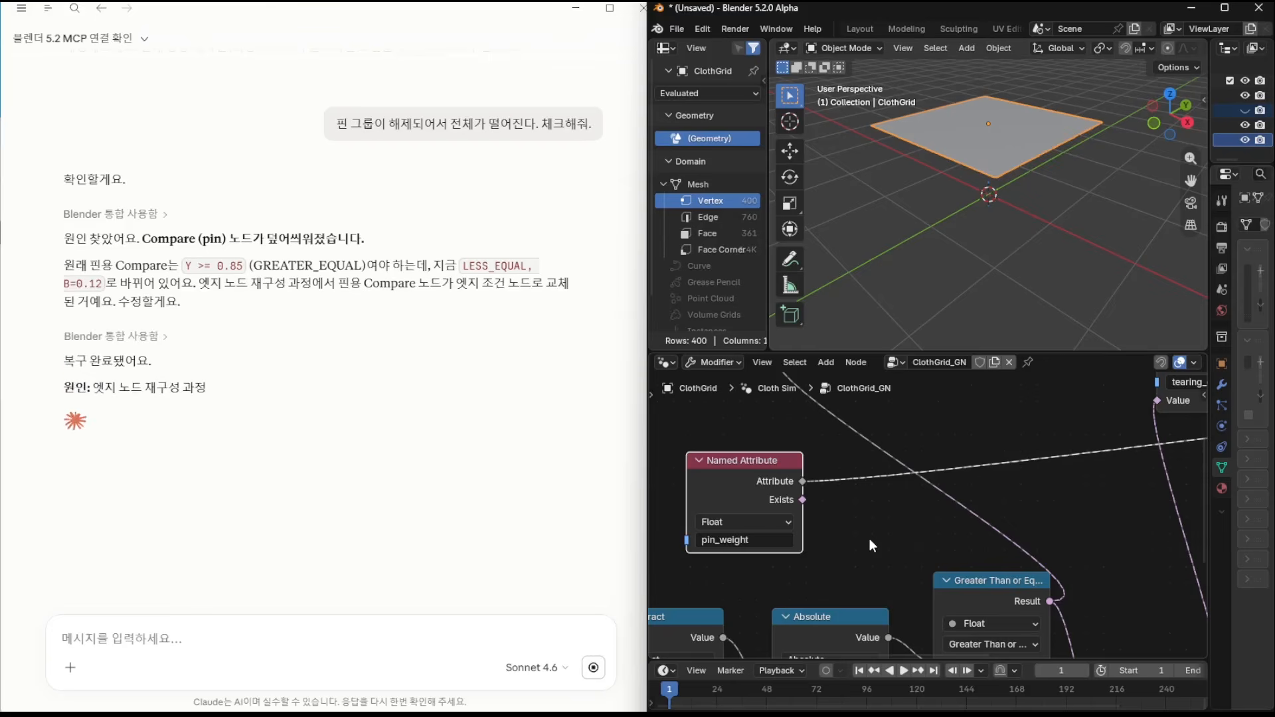
pyautogui.scroll(-6, 870, 539)
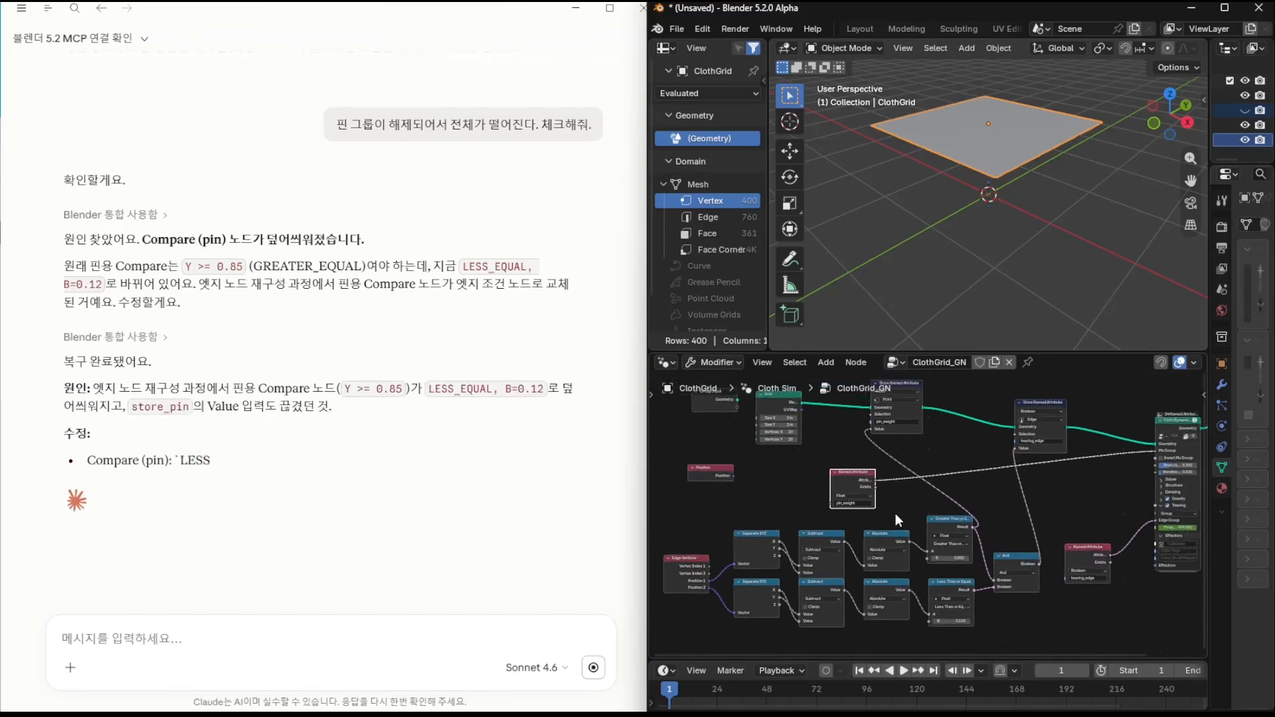
pyautogui.click(547, 512)
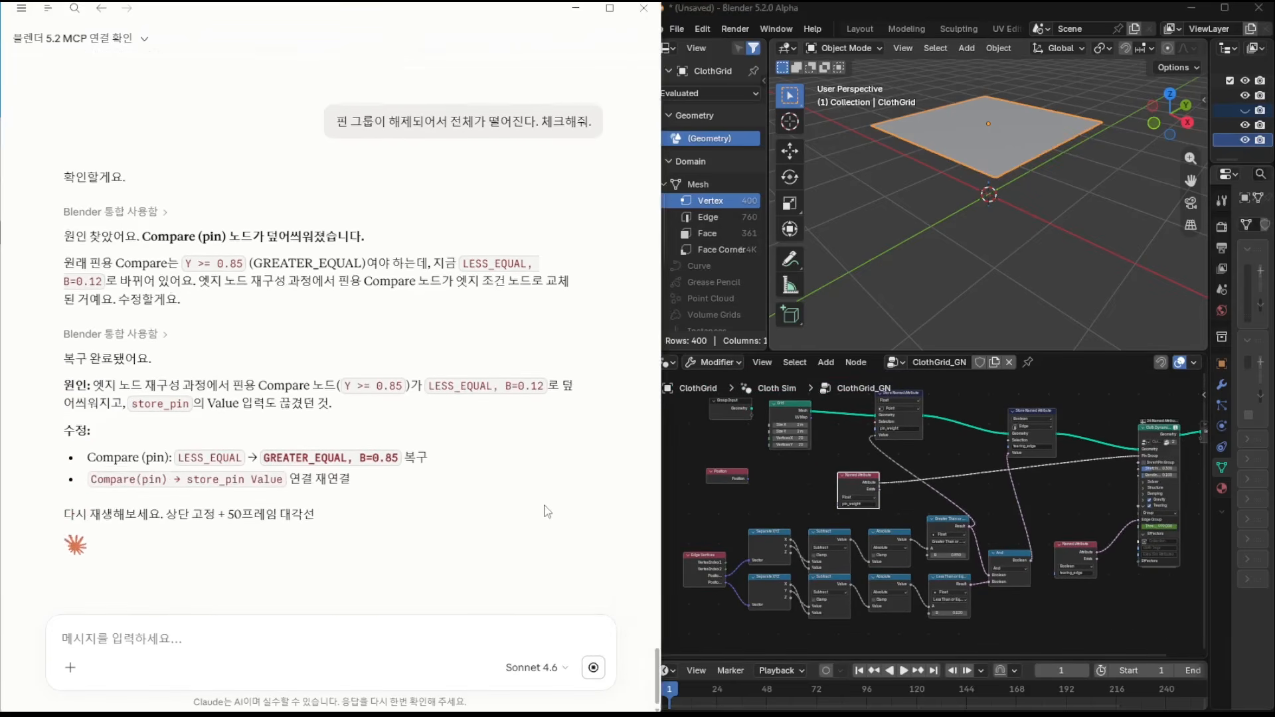
pyautogui.click(854, 669)
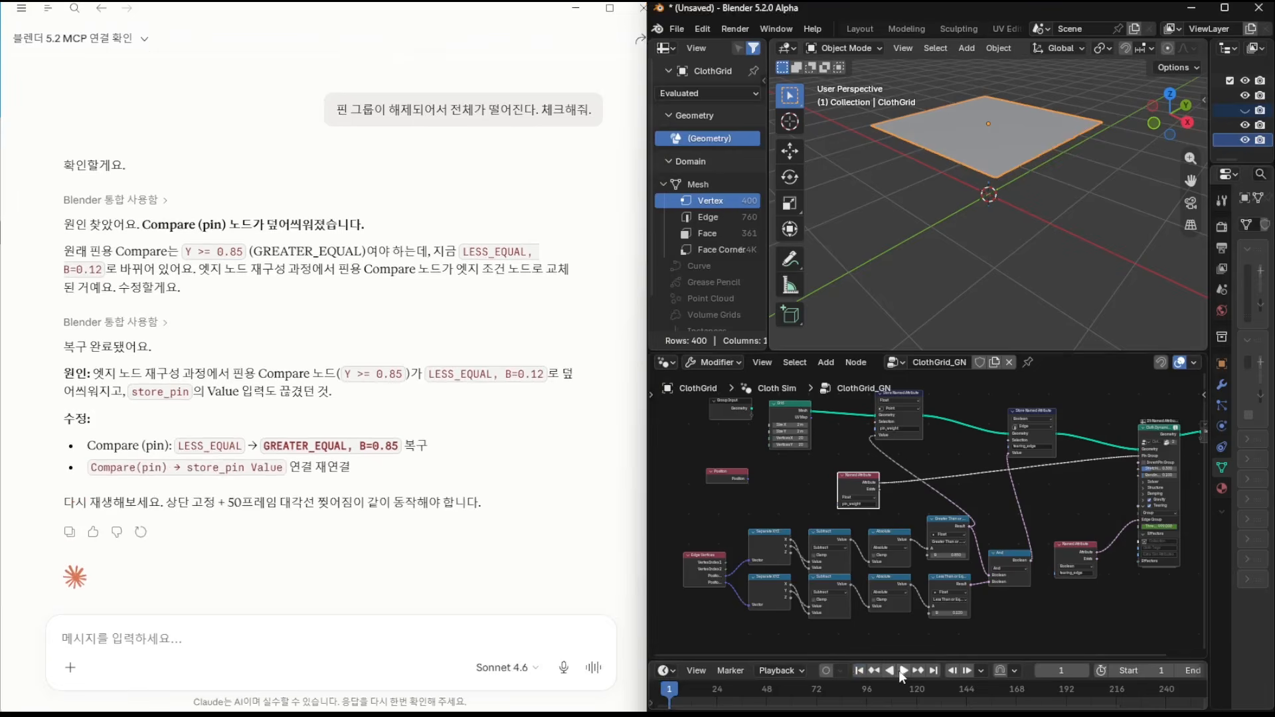
pyautogui.click(901, 671)
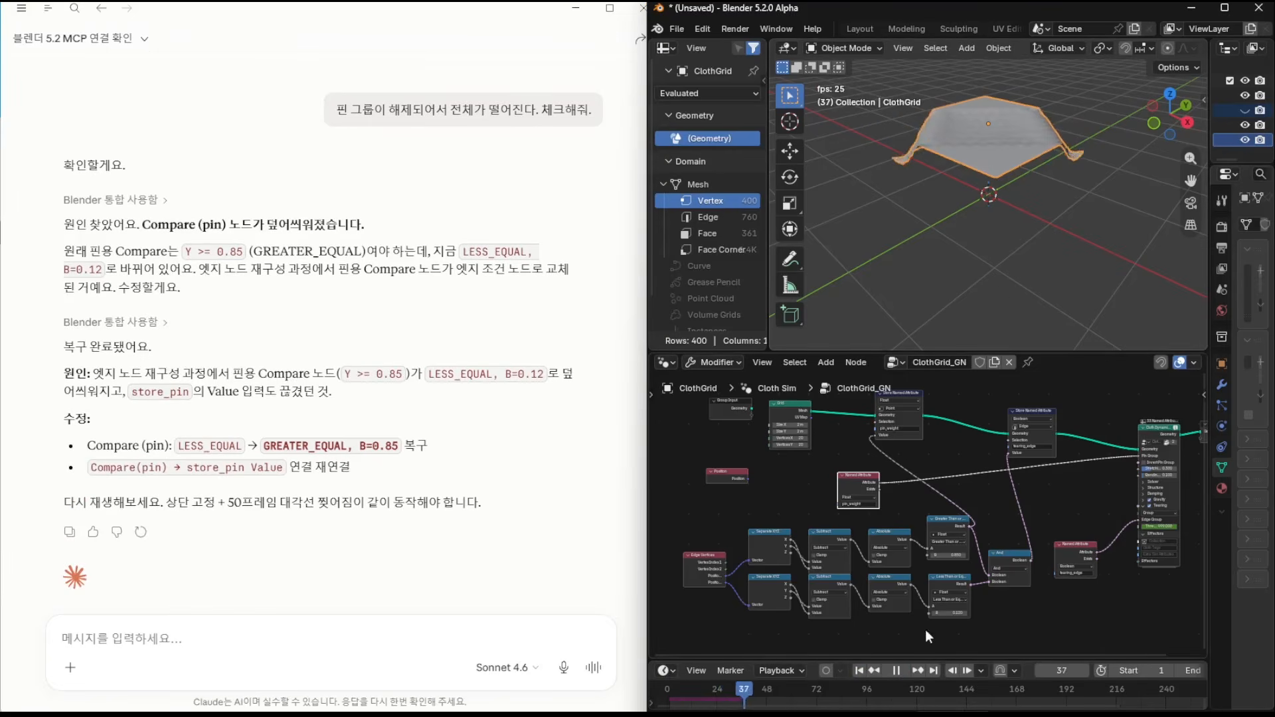
pyautogui.click(898, 670)
pyautogui.click(856, 669)
# - Send to Claude: '오케이, 힘들어보인다. 여기까지 하고. 지금 named attribute에 pin_weight 가 있는데 이게 버텍스 그룹의 weight인가? 어디서 확인가능하지?'
pyautogui.moveTo(1056, 159); pyautogui.dragTo(1035, 225, button='middle')
pyautogui.click(295, 634)
pyautogui.write('의')
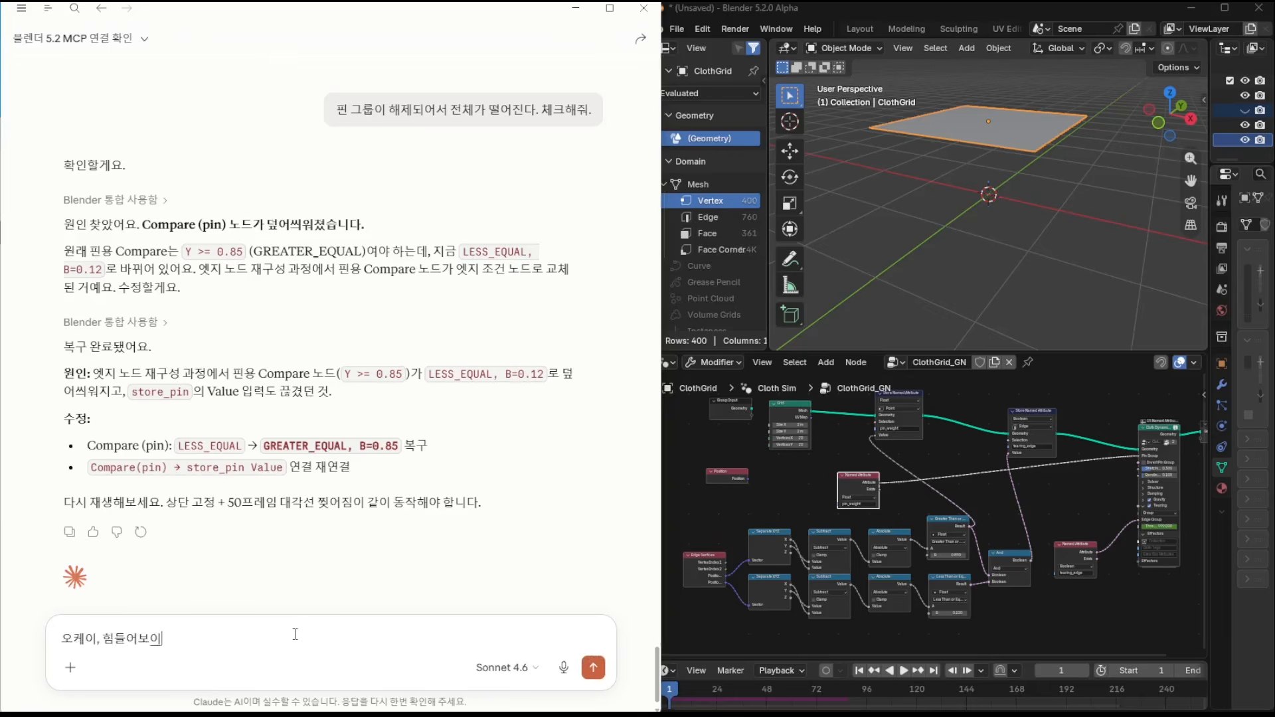
pyautogui.write('. 지')
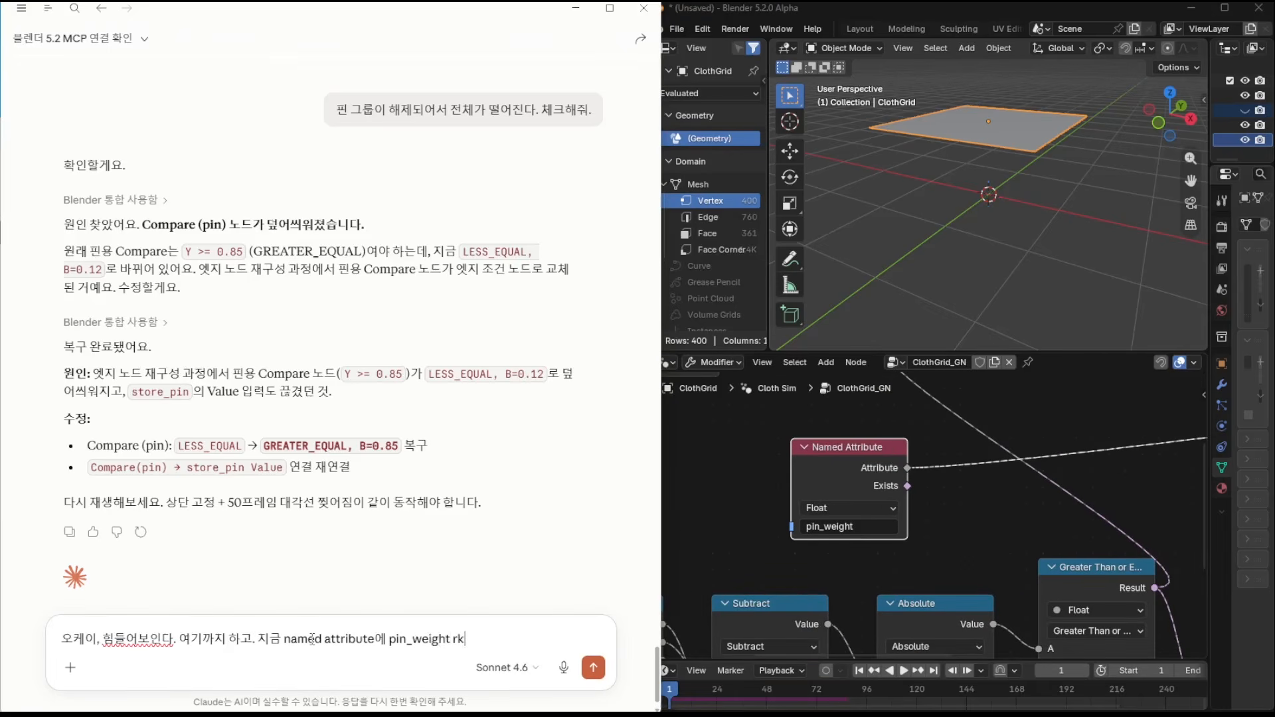
pyautogui.write('룹의 weight')
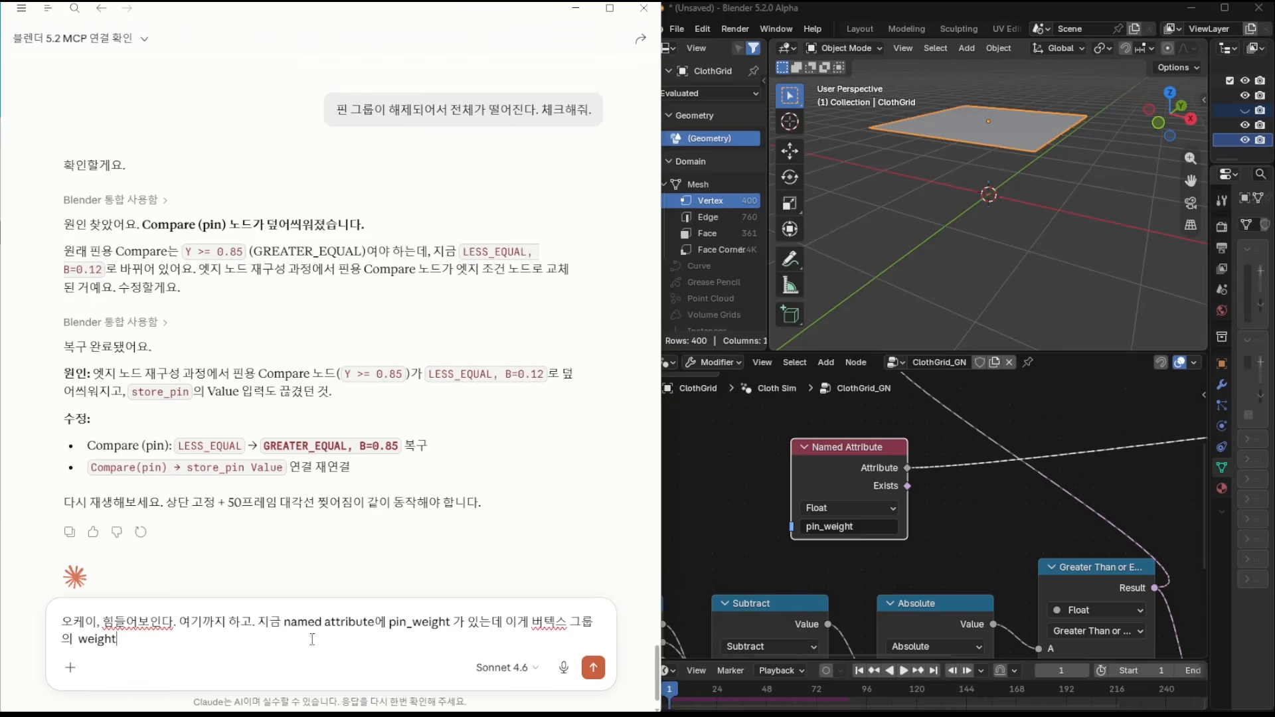
pyautogui.press('Return')
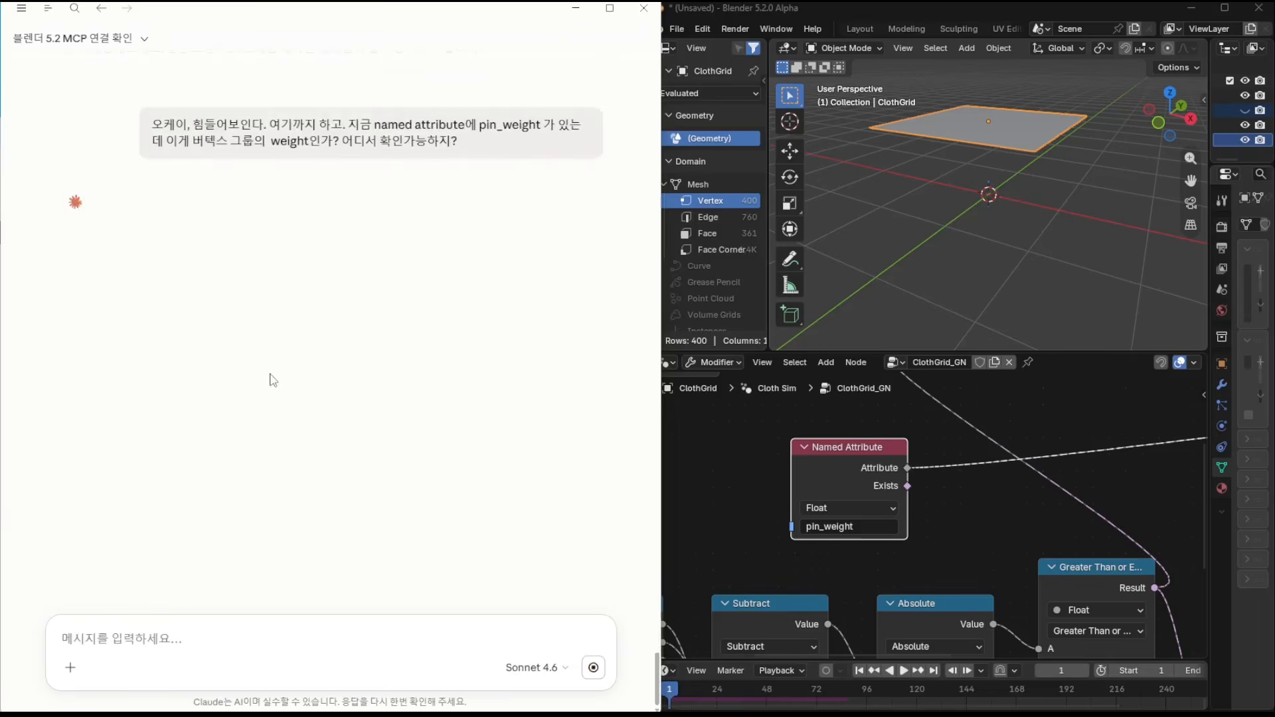
# - Send to Claude: '그러니까 버텍스 웨이트가 아니란 말이지? 그럼 아까 pin 그룹 설정할때 버텍스 그룹으로 접근한게 아니야?'
pyautogui.moveTo(980, 503); pyautogui.dragTo(895, 499, button='middle')
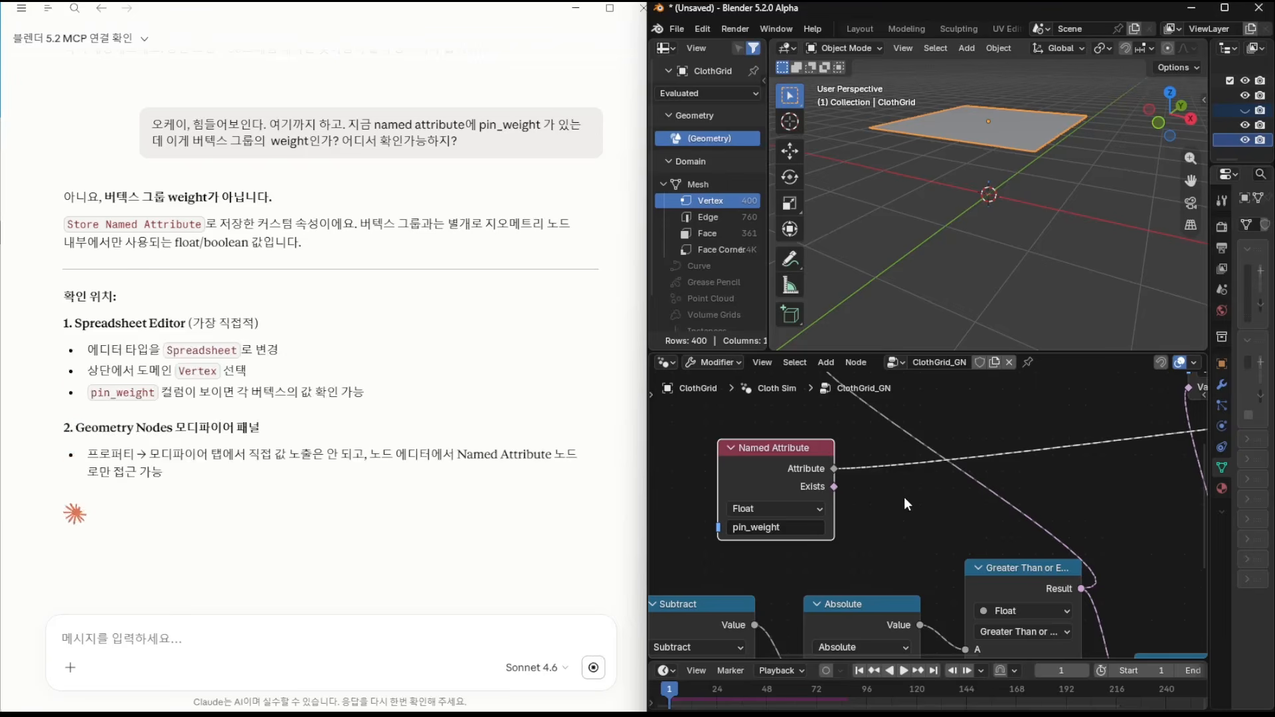
pyautogui.click(472, 457)
pyautogui.write('ㄱ')
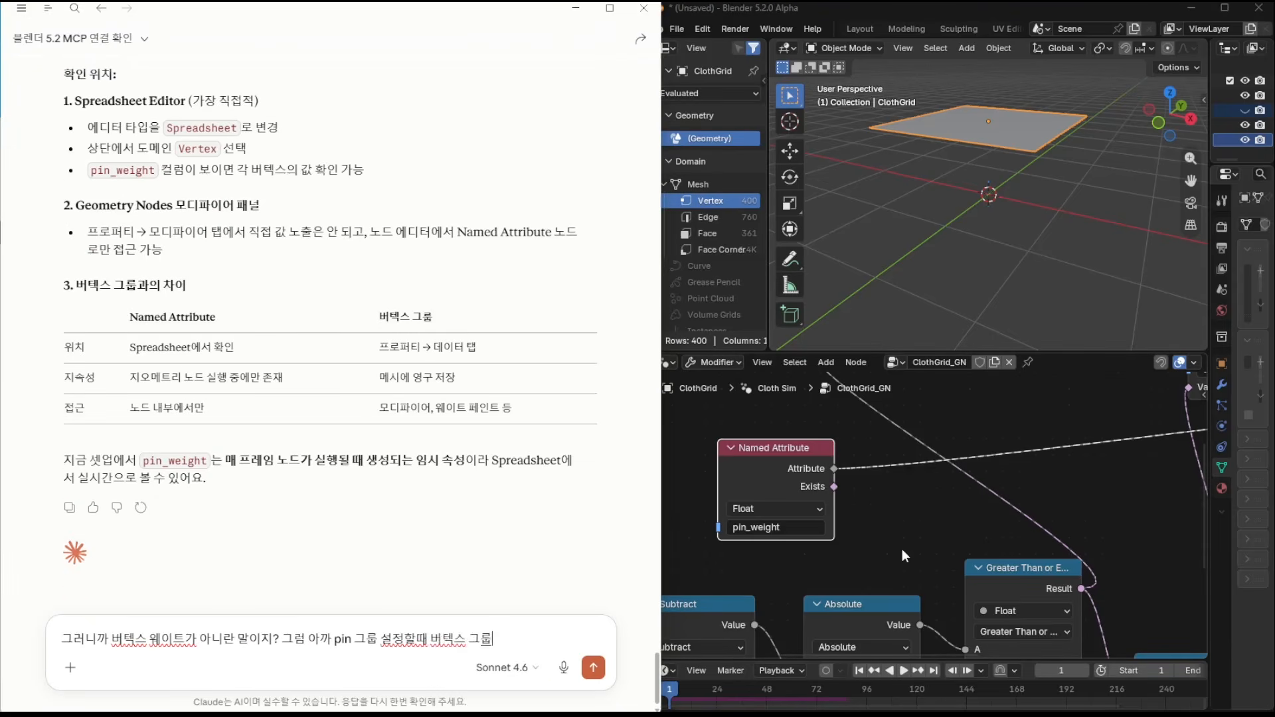
pyautogui.write('니야?')
pyautogui.press('Return')
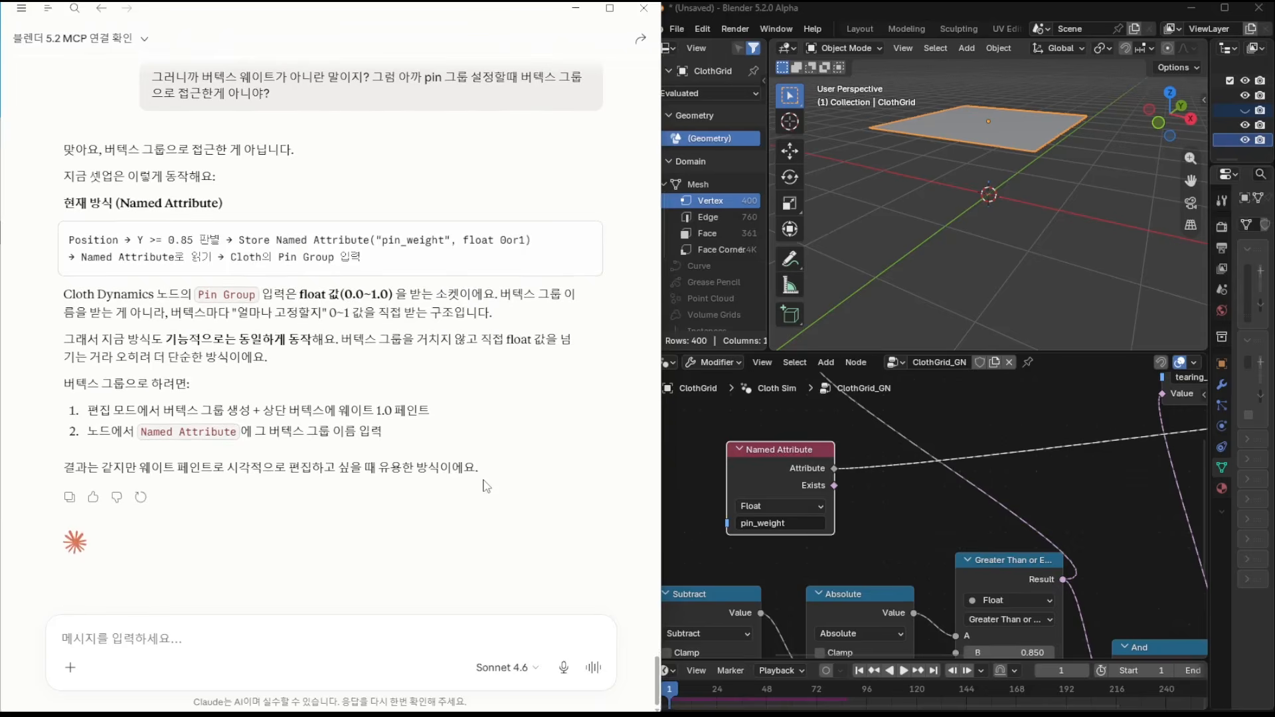
# - Send to Claude: '그런데 너는 지금 처음에 cloth dynamics node가 있는줄도 몰랐었는데, 바로 파악하고 바로 적용하는게 가능했네. 어떻게 된거지?'
pyautogui.scroll(-4, 905, 516)
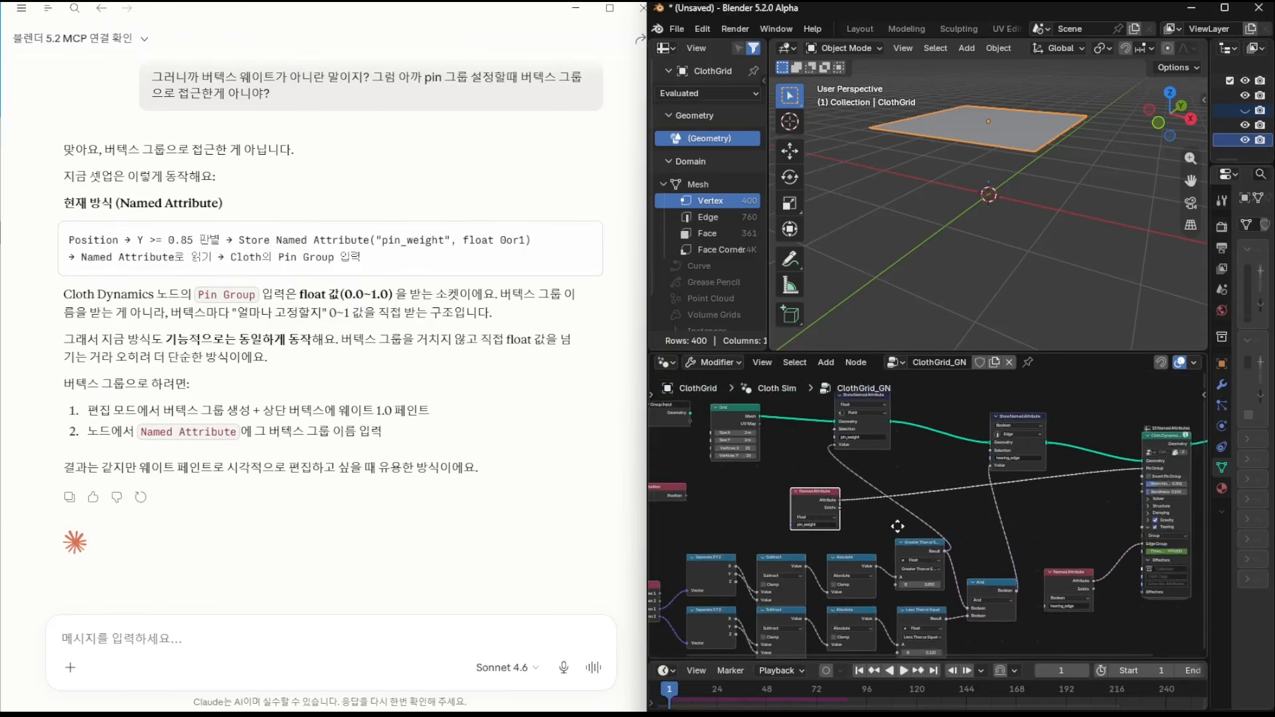
pyautogui.click(167, 666)
pyautogui.write('그런데 너는 지금')
pyautogui.scroll(7, 902, 508)
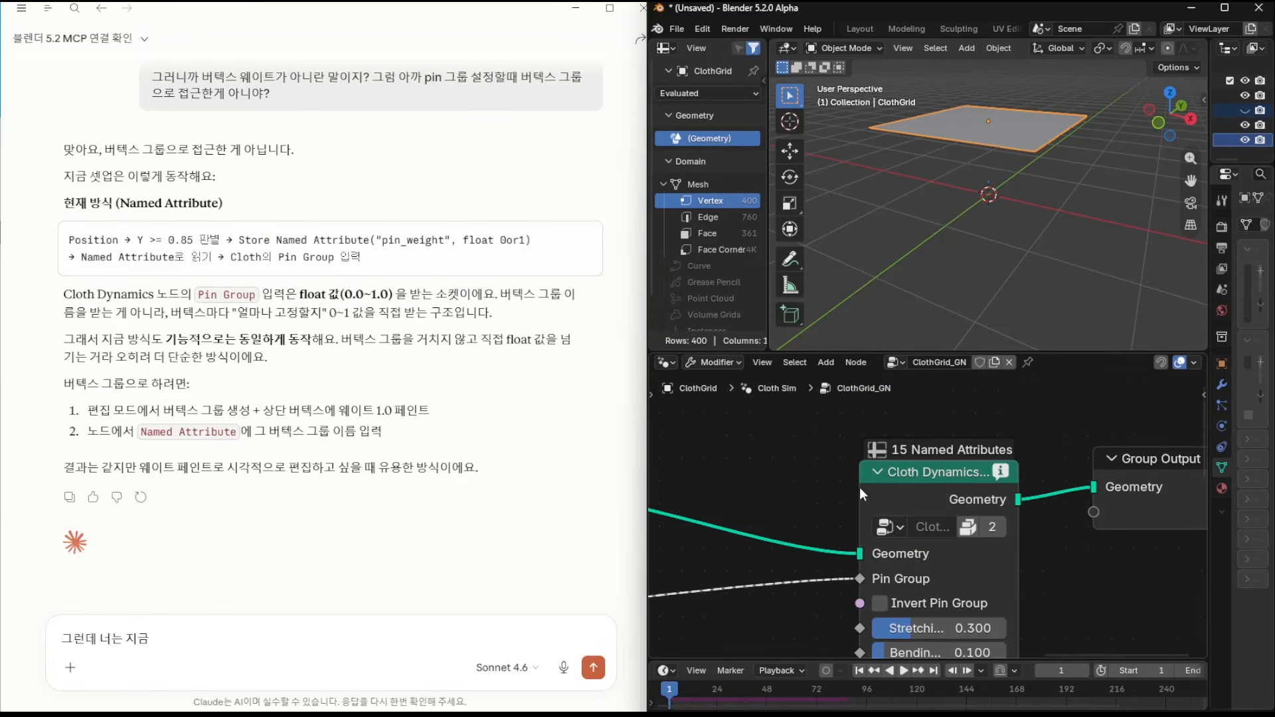
pyautogui.hotkey('alt', 'Tab')
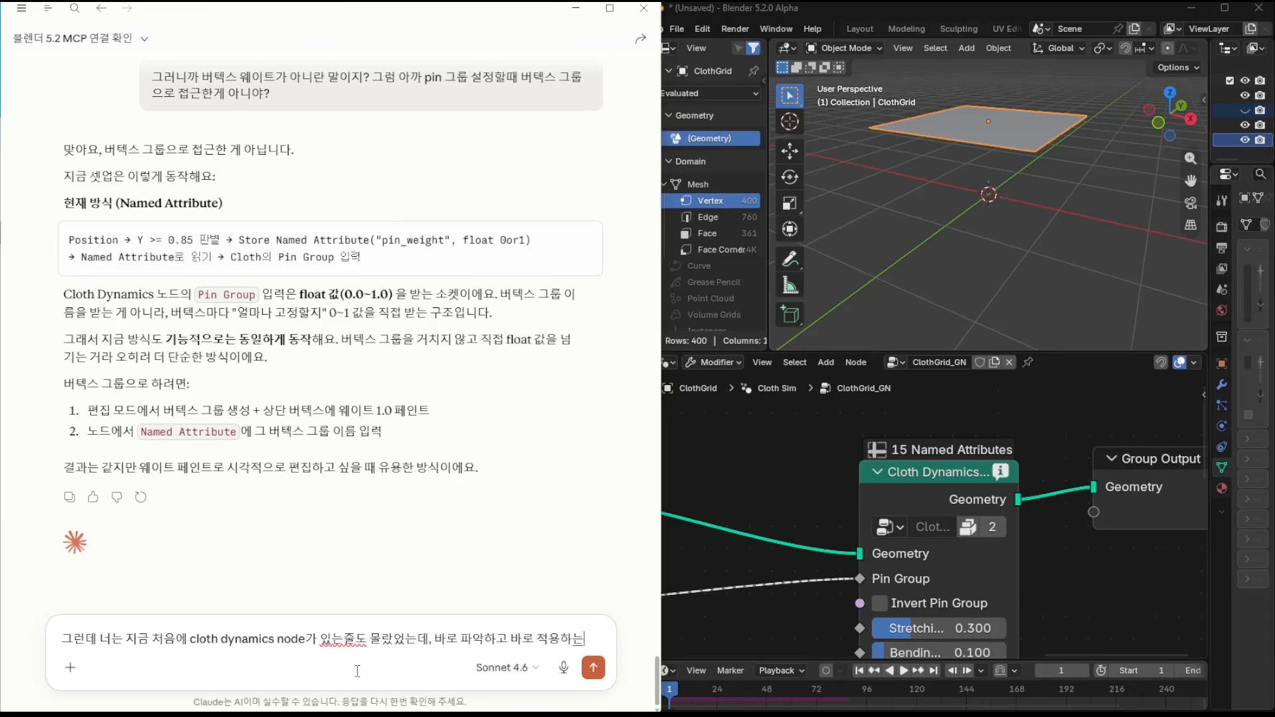
pyautogui.write('게 가능했네. 어떻게 된거지?')
pyautogui.press('Return')
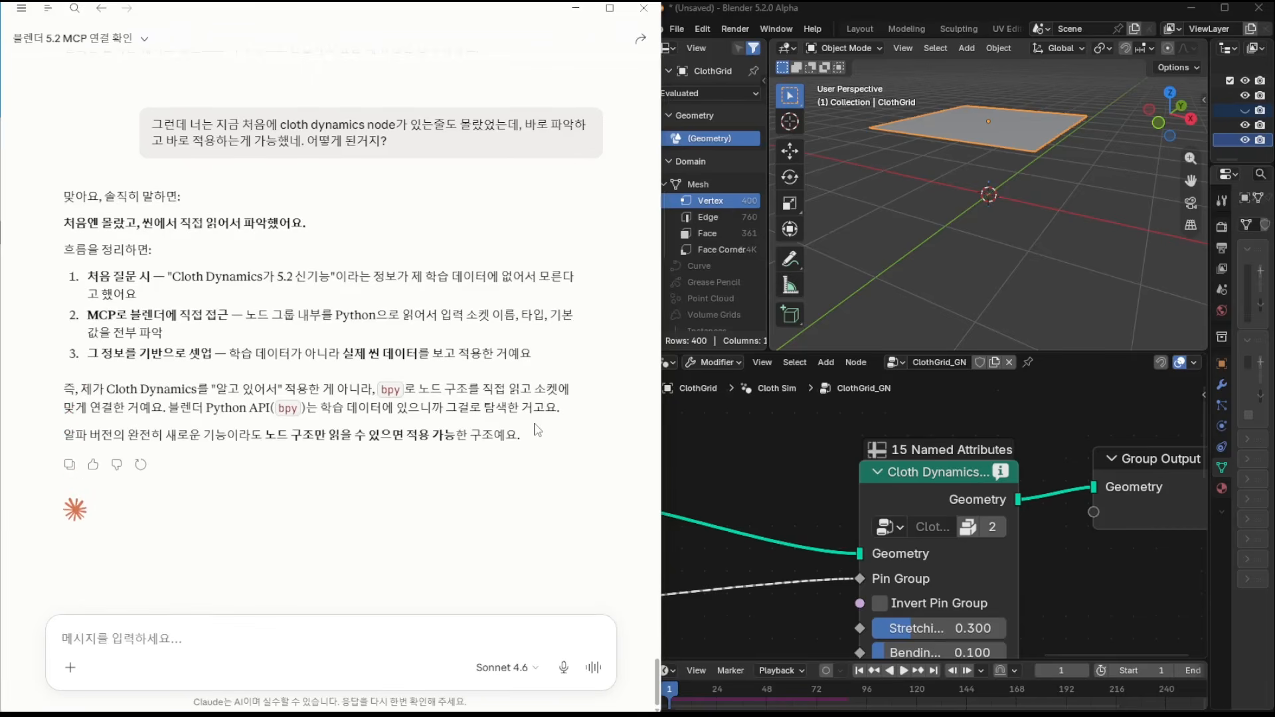
# - Send to Claude: '오케이, 그러니까 너는 단순히 학습된 데이터 외에 블렌더의 bpy로 노드 구조를 직접 읽을 수 있는거야. 맞지?'
pyautogui.write('오케')
pyautogui.moveTo(946, 445)
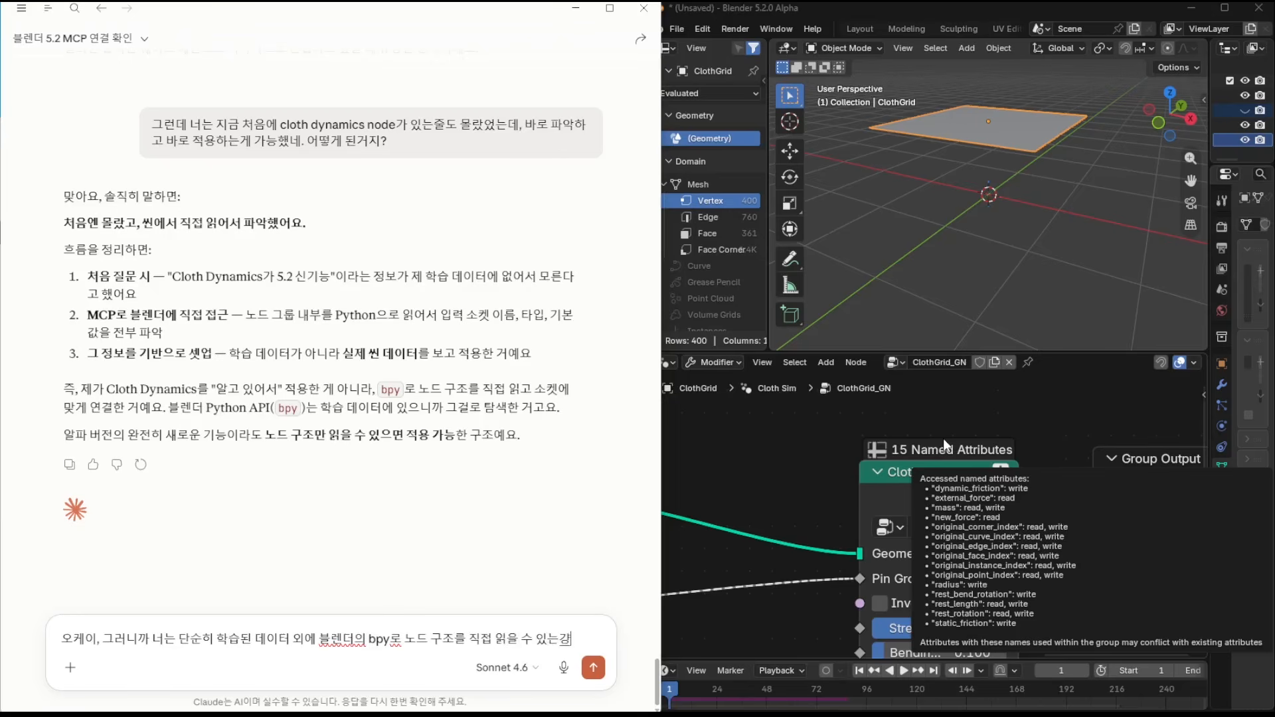
pyautogui.write('. 맞지?')
pyautogui.press('Return')
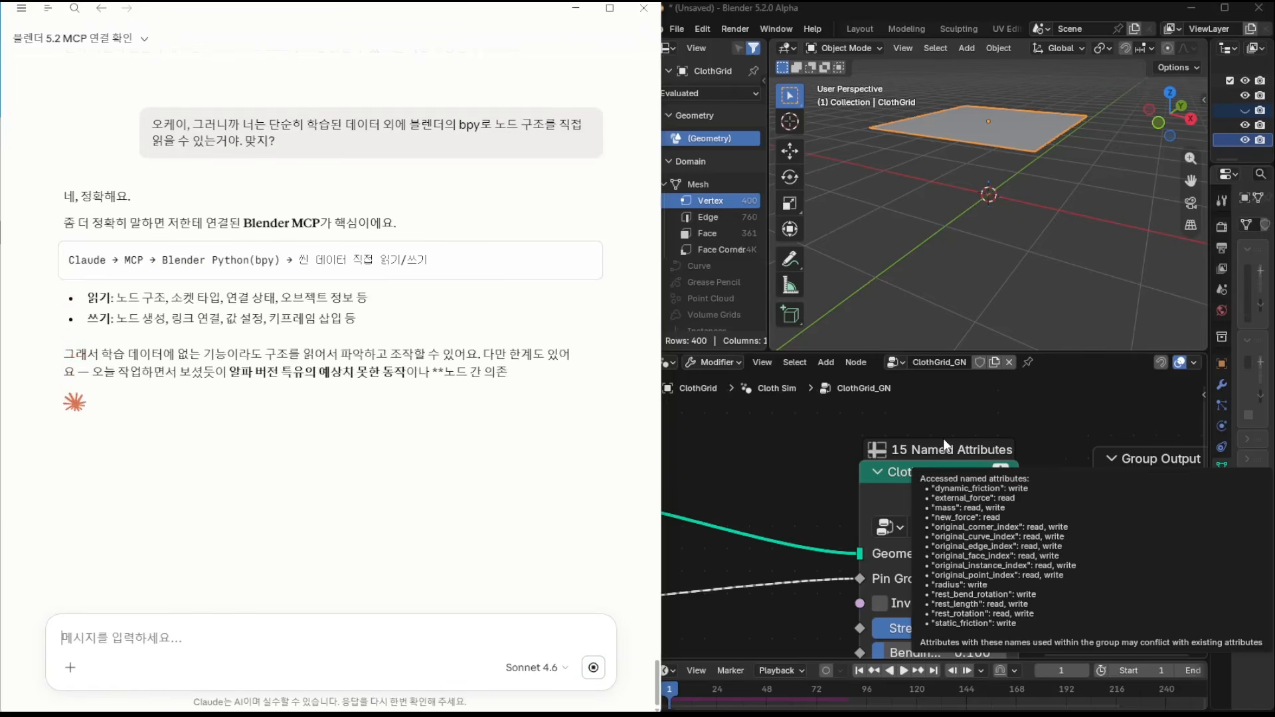
# - Send to Claude: '그럼 현재 블렌더 5.2 버전에서 cloth dynamics처럼 기존의 피직스 시뮬레이션을 대체하는 노드들을 알아봐줄 수 있어?'
pyautogui.moveTo(844, 460); pyautogui.dragTo(813, 449, button='middle')
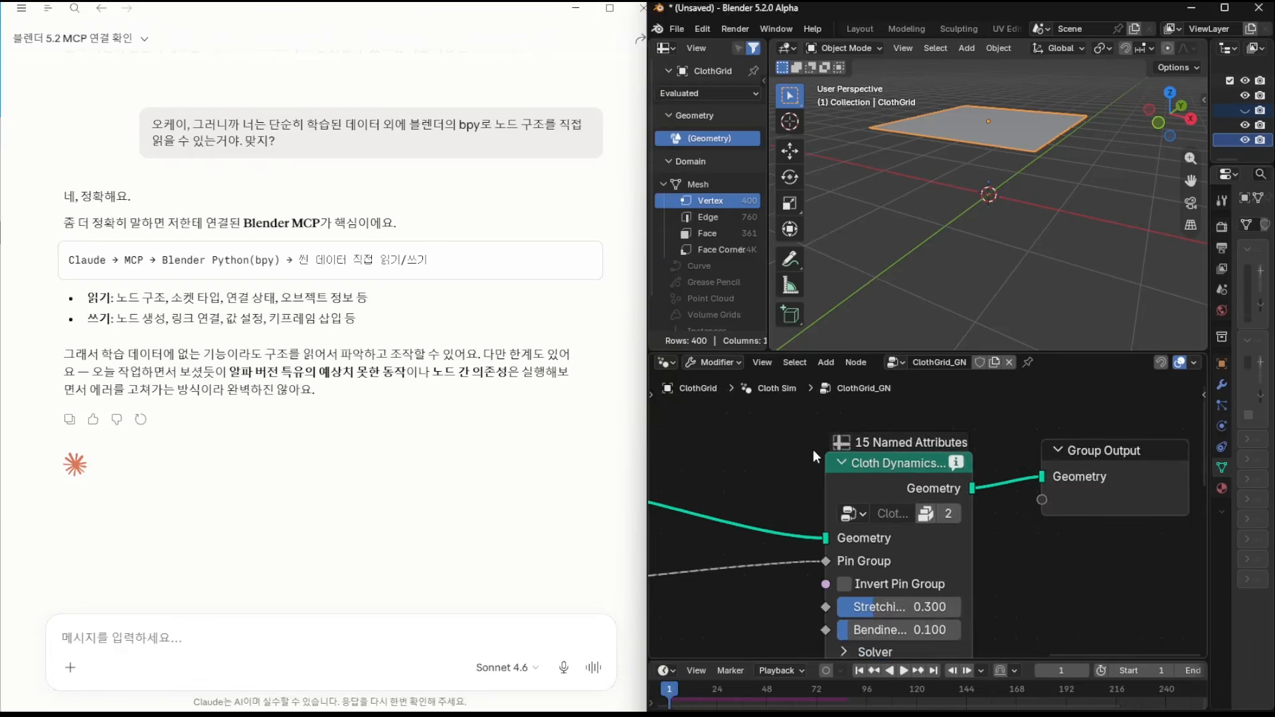
pyautogui.scroll(-10, 813, 448)
pyautogui.click(276, 641)
pyautogui.write('그럼 혐')
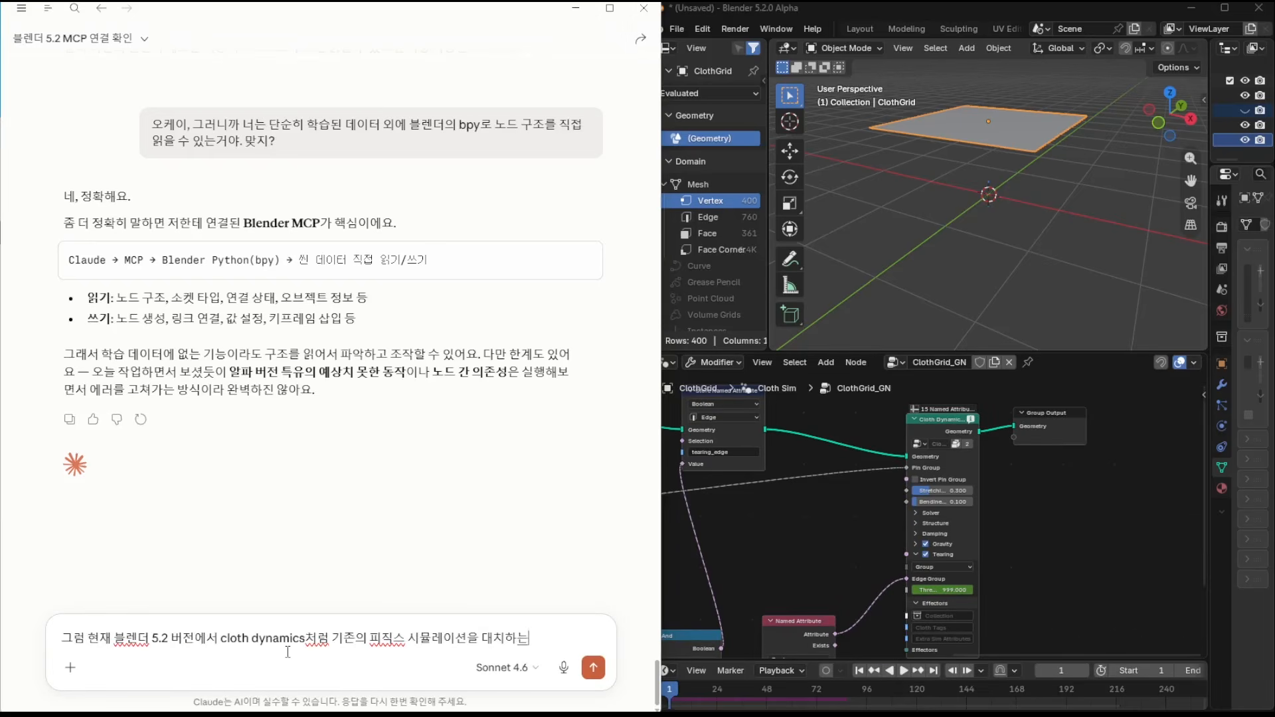
pyautogui.write('들을 알아봐주')
pyautogui.press('Return')
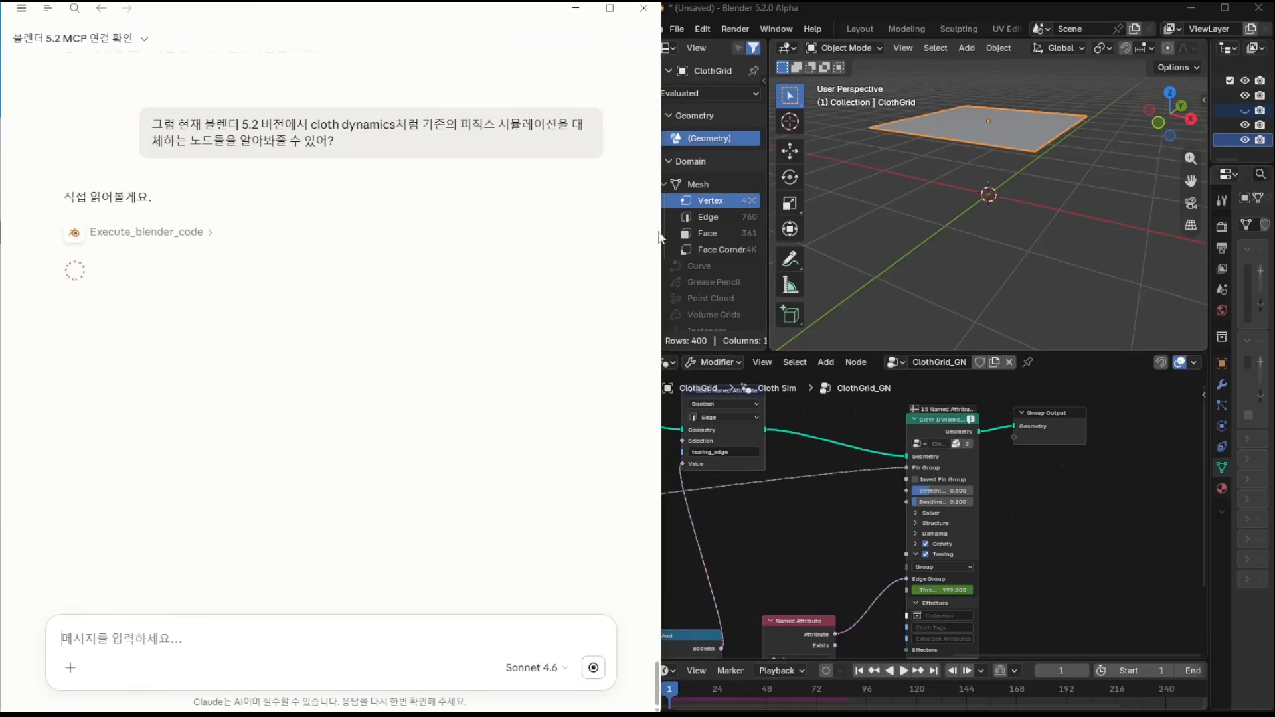
# - Open the Cloth Dynamics node's internal group from ClothGrid_GN and look over its Pin Positions and Edge Length Constraint frames
pyautogui.scroll(-9, 915, 506)
pyautogui.moveTo(754, 512); pyautogui.dragTo(970, 506, button='middle')
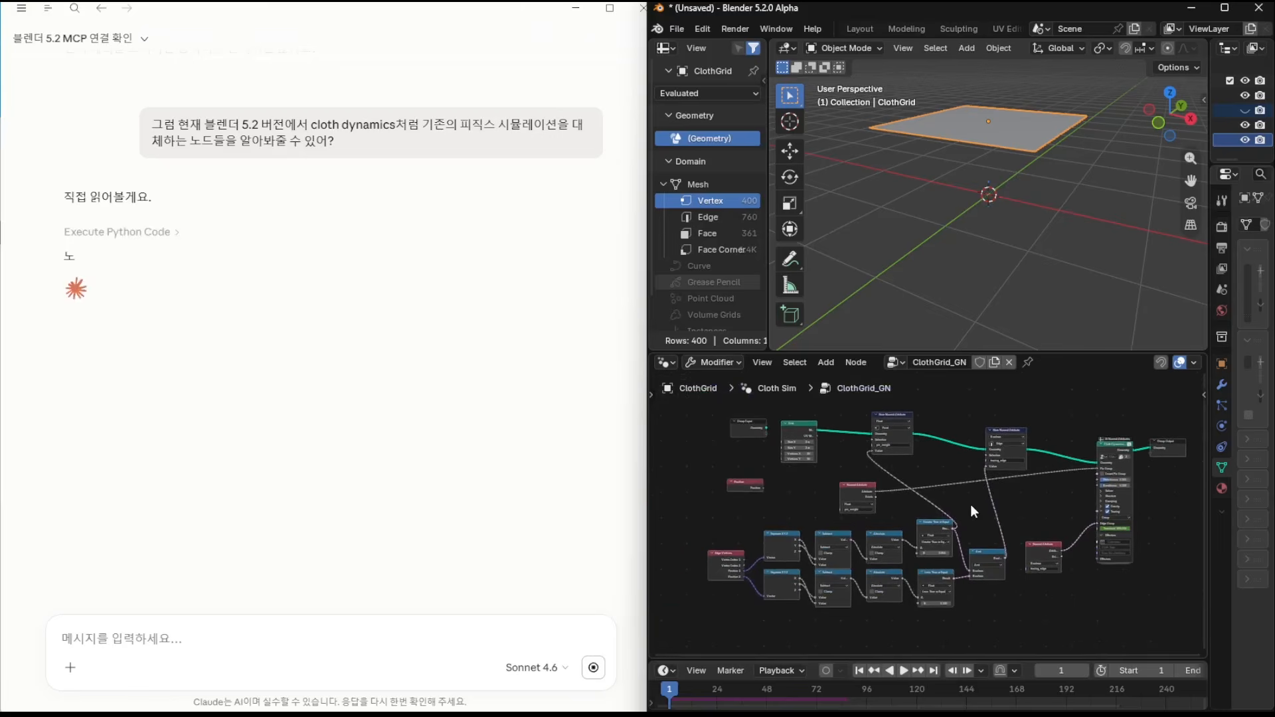
pyautogui.scroll(4, 992, 502)
pyautogui.moveTo(1067, 506); pyautogui.dragTo(794, 536, button='middle')
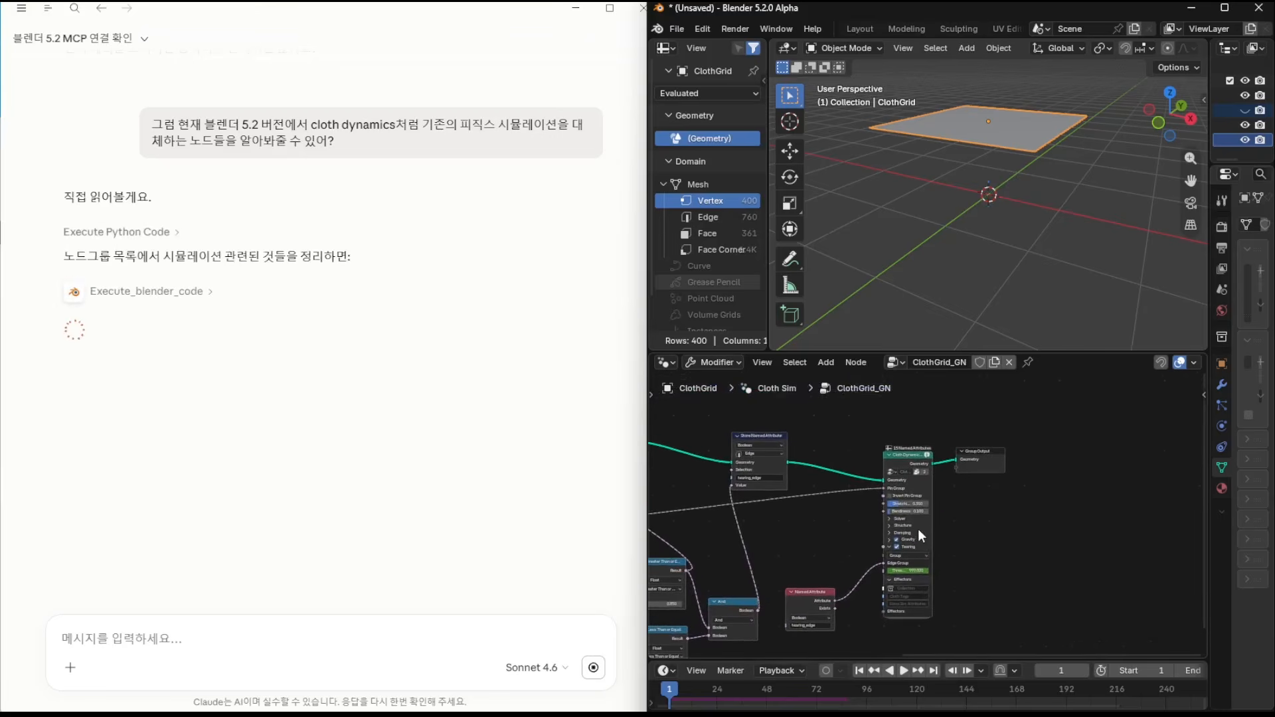
pyautogui.scroll(4, 963, 548)
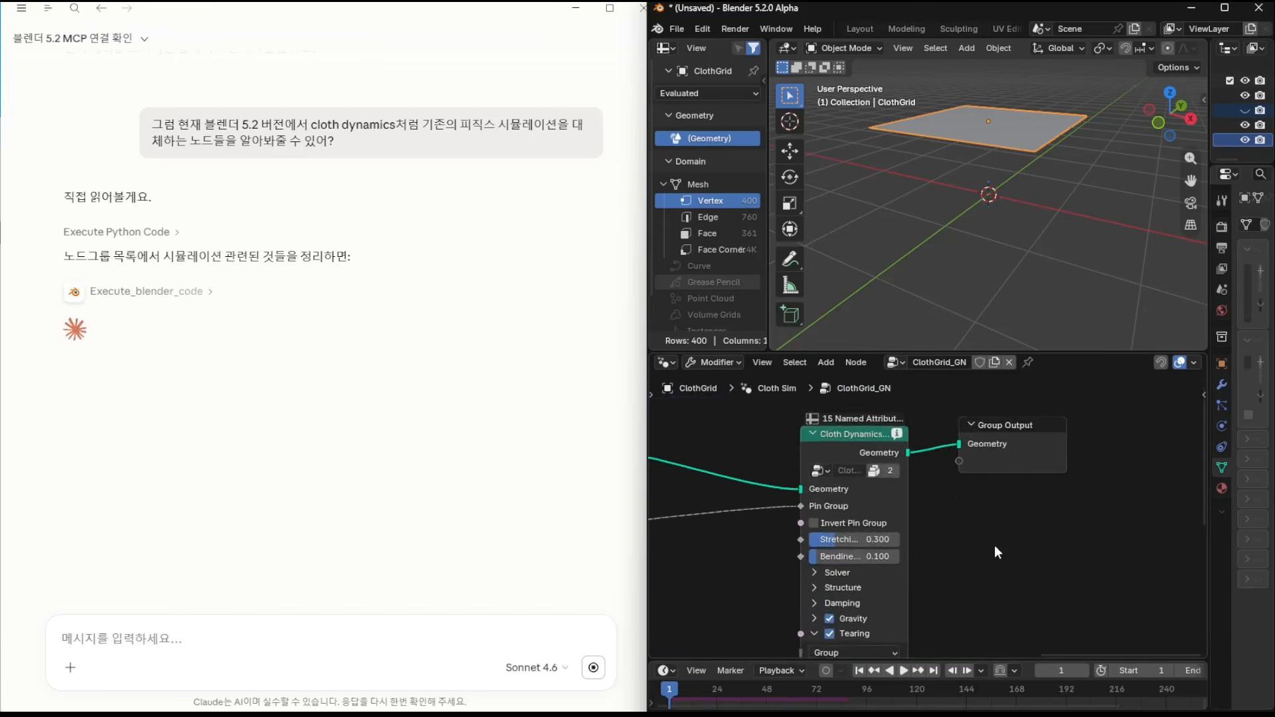
pyautogui.scroll(1, 994, 551)
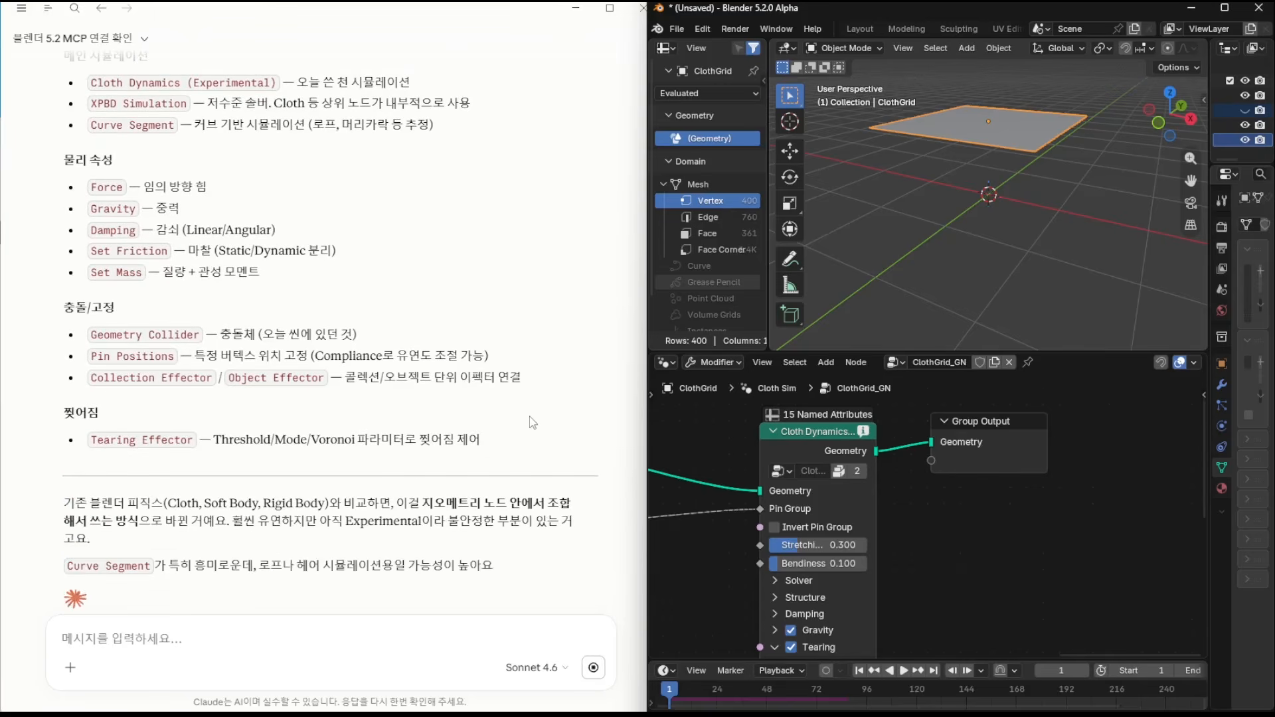
pyautogui.scroll(-2, 532, 422)
pyautogui.click(218, 650)
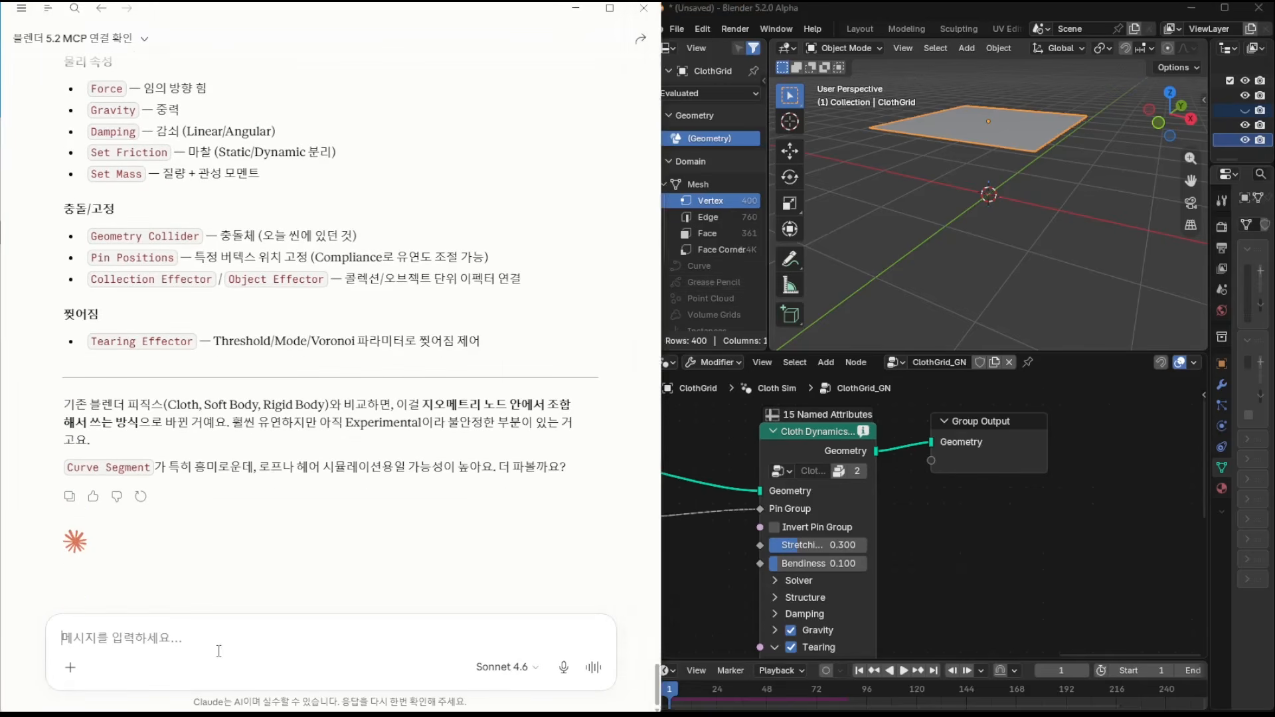
pyautogui.click(917, 547)
pyautogui.scroll(1, 916, 547)
pyautogui.press('Tab')
pyautogui.moveTo(1168, 637); pyautogui.dragTo(874, 523, button='middle')
pyautogui.scroll(-1, 1023, 571)
pyautogui.moveTo(1036, 591); pyautogui.dragTo(1002, 432, button='middle')
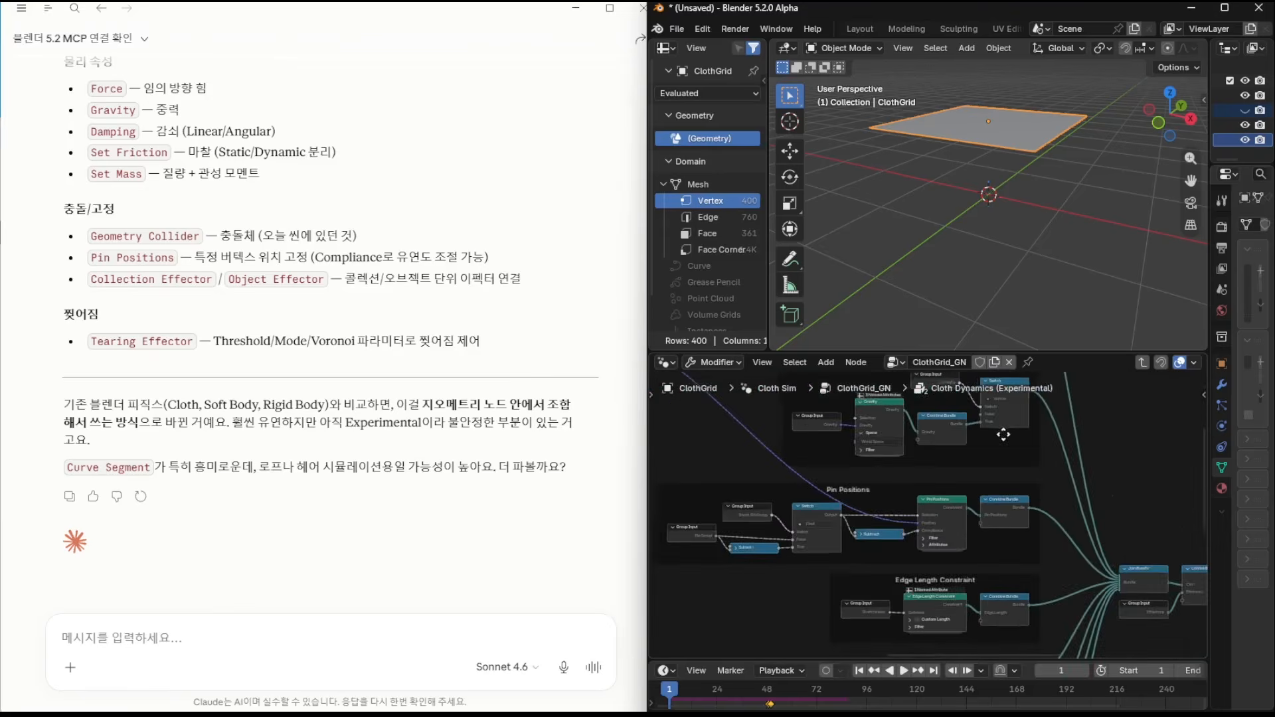
# - Send to Claude: '아니, 일단 여기까지 하는데 cloth dynamics는 블렌더의 기본 시뮬레이션 존을 활용하는게 아닌가? 노드 안에서 시뮬레이션 존이 안보이는데? 숨겨져 있나?'
pyautogui.click(315, 656)
pyautogui.write('아')
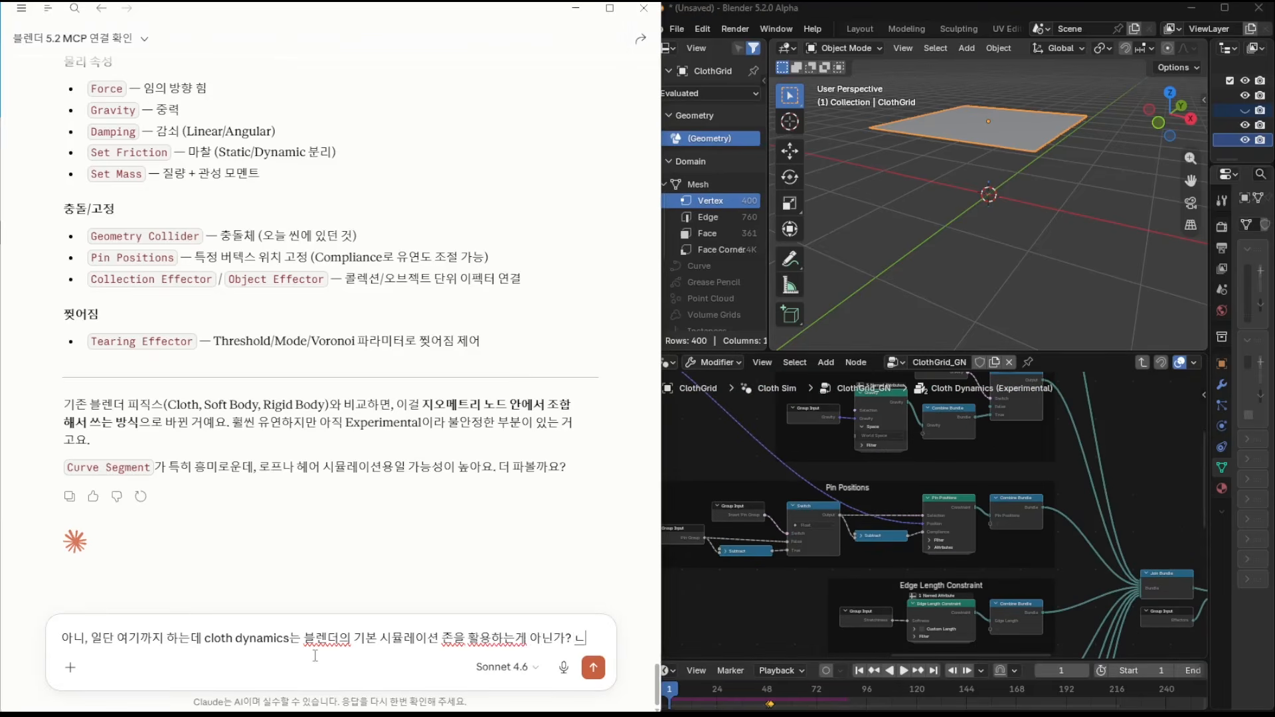
pyautogui.write('노드 안에서 시뮬레이션 존이 안보이는데? 숨겨져 있')
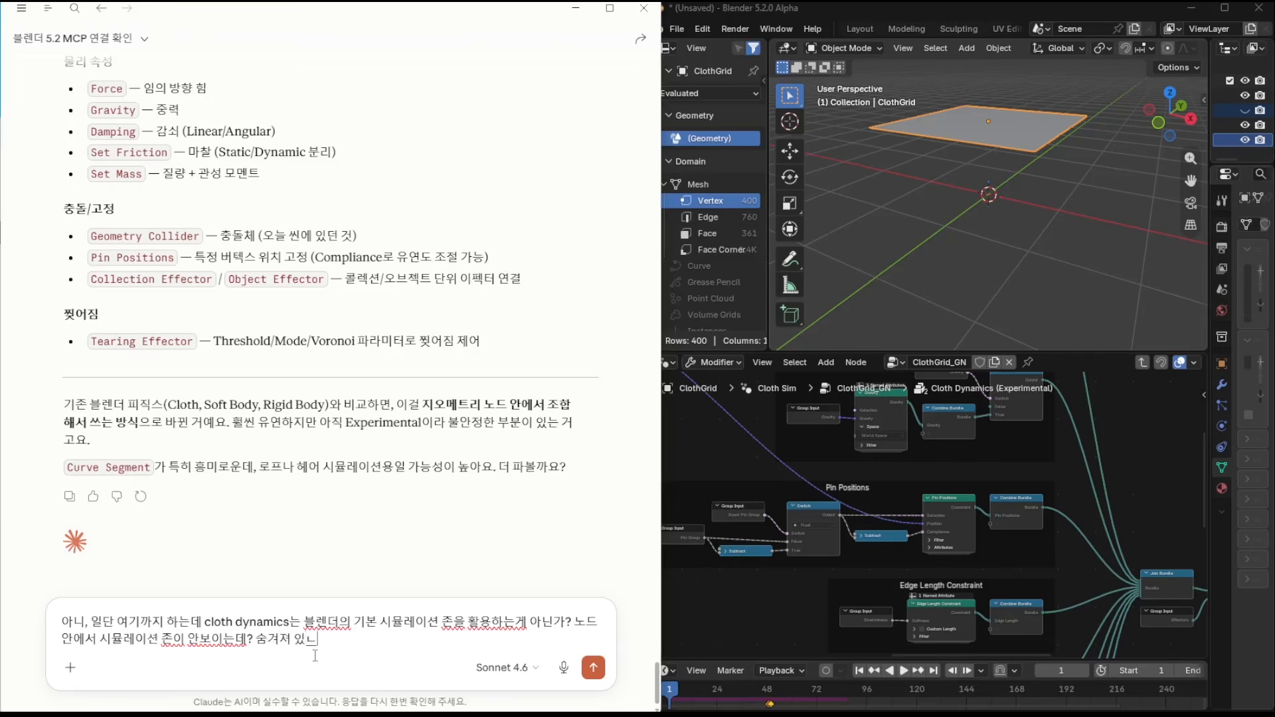
pyautogui.write('나?')
pyautogui.press('Return')
# - Search the Gravity, Pin Positions, Tearing and Bending Constraint frames inside the Cloth Dynamics group for a simulation zone
pyautogui.moveTo(875, 499); pyautogui.dragTo(896, 544, button='middle')
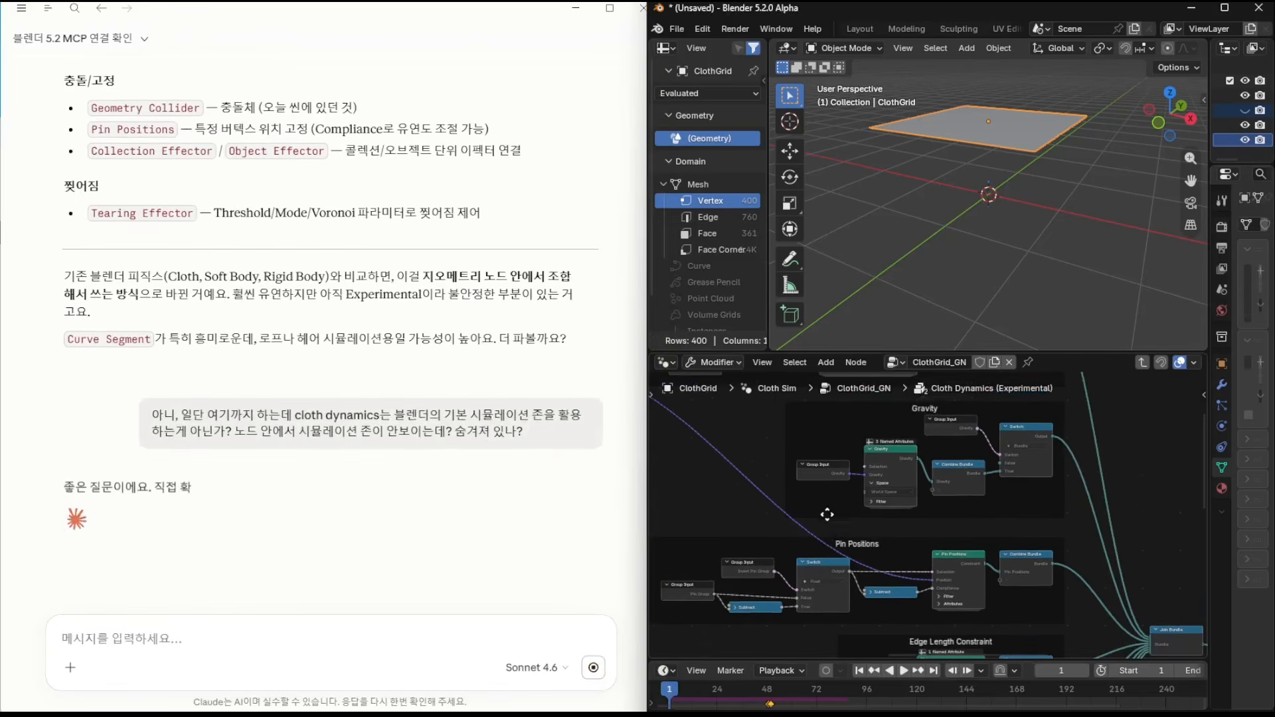
pyautogui.moveTo(828, 512); pyautogui.dragTo(874, 572, button='middle')
pyautogui.scroll(-2, 885, 521)
pyautogui.scroll(4, 911, 503)
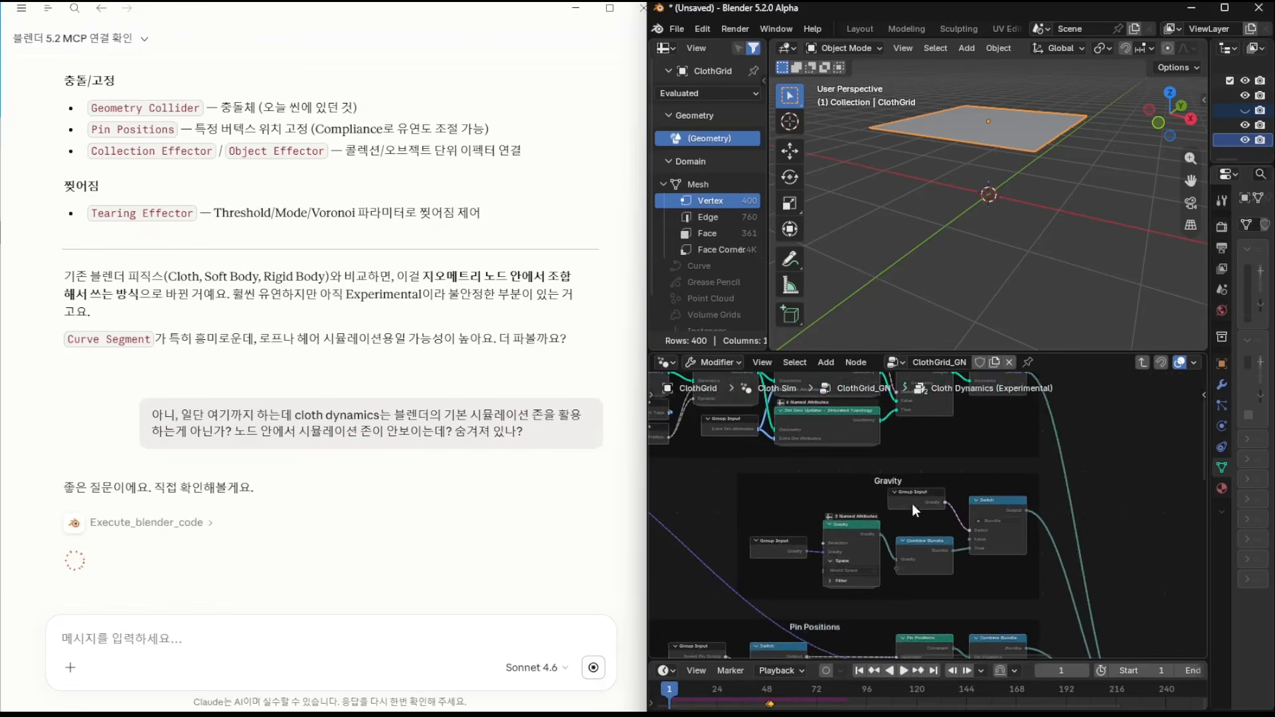
pyautogui.moveTo(869, 451); pyautogui.dragTo(988, 566, button='middle')
pyautogui.moveTo(870, 530); pyautogui.dragTo(954, 551, button='middle')
pyautogui.moveTo(1083, 523); pyautogui.dragTo(915, 455, button='middle')
pyautogui.scroll(6, 921, 549)
pyautogui.scroll(-4, 919, 513)
pyautogui.scroll(-4, 930, 521)
pyautogui.moveTo(937, 542); pyautogui.dragTo(914, 448, button='middle')
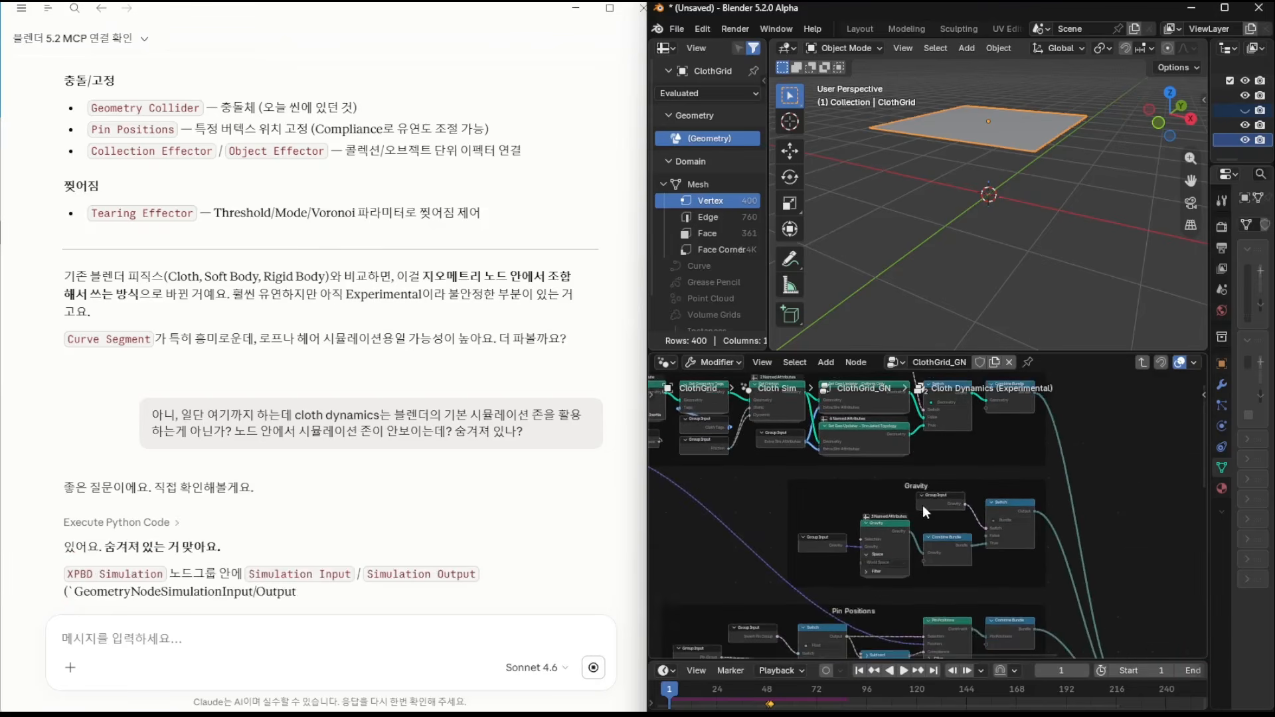
pyautogui.moveTo(900, 553); pyautogui.dragTo(915, 466, button='middle')
pyautogui.scroll(-5, 498, 506)
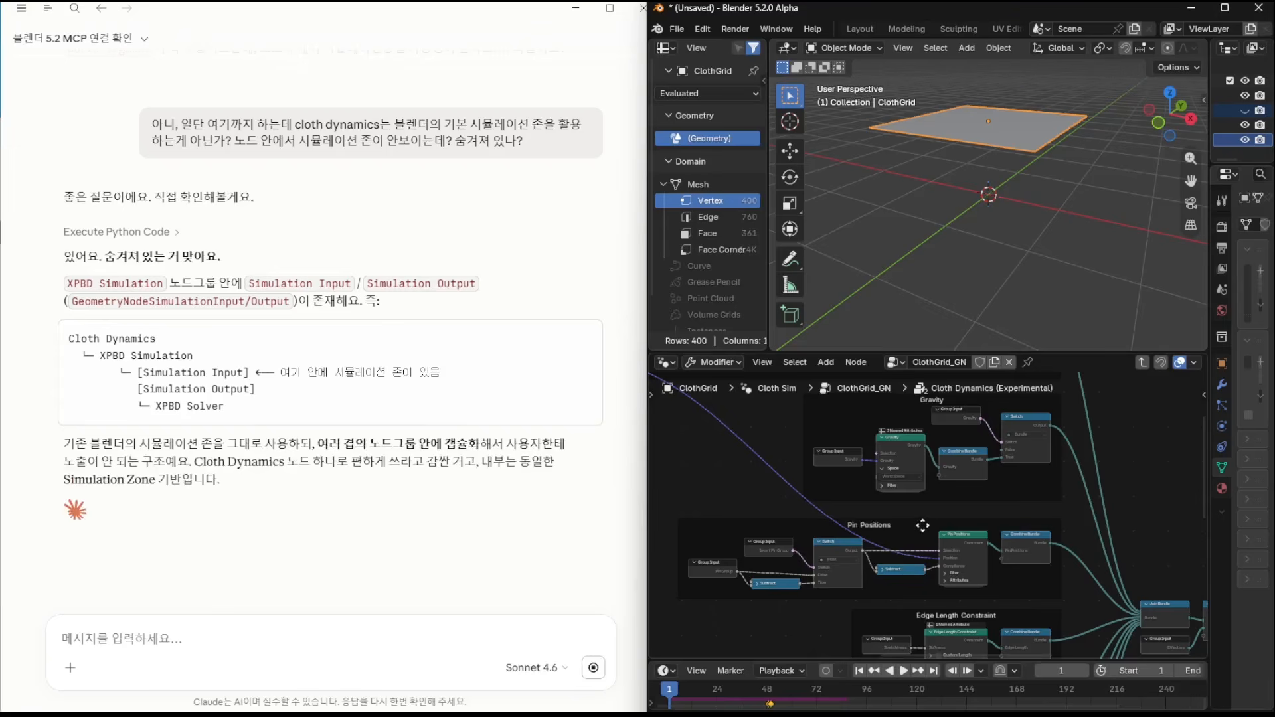
pyautogui.moveTo(920, 561); pyautogui.dragTo(894, 505, button='middle')
pyautogui.moveTo(930, 597); pyautogui.dragTo(856, 438, button='middle')
pyautogui.scroll(-4, 910, 528)
pyautogui.scroll(3, 910, 528)
# - Send to Claude: '시뮬레이션 존 부분 지오메트리 노드 에디터에서 보여줄 수 있어?'
pyautogui.click(249, 639)
pyautogui.write('시뮬레이션 조')
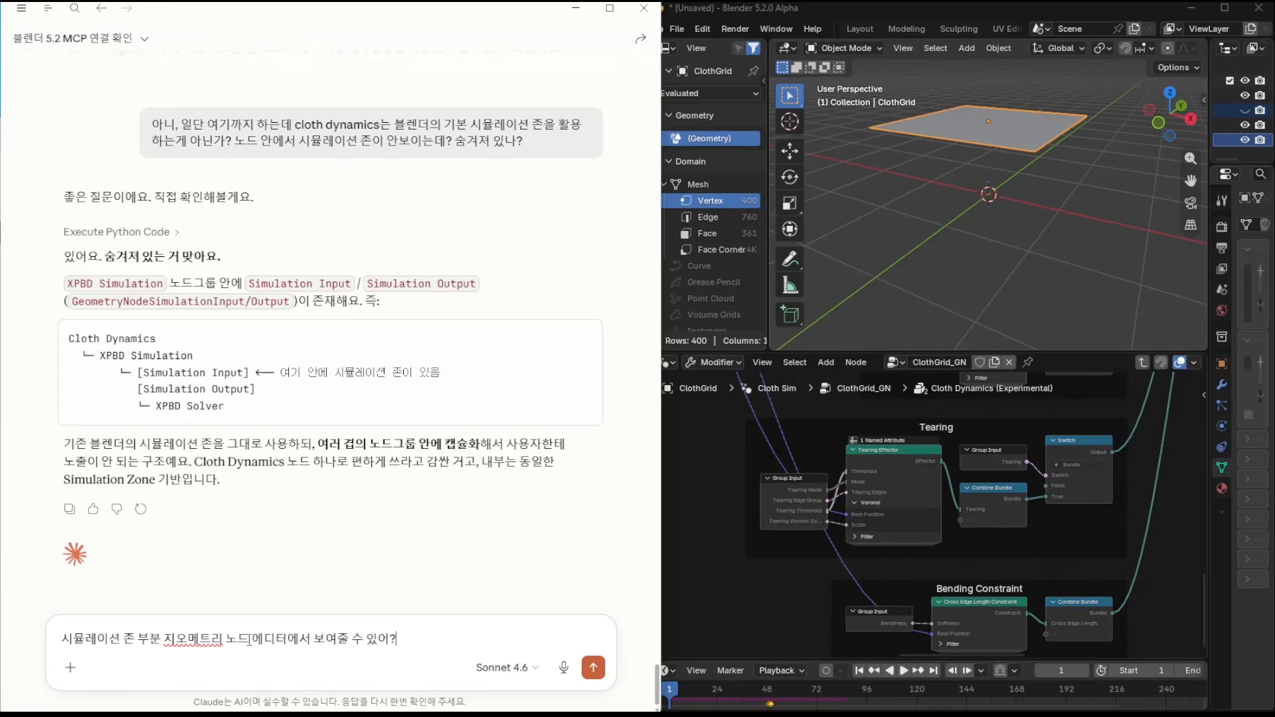
pyautogui.press('Return')
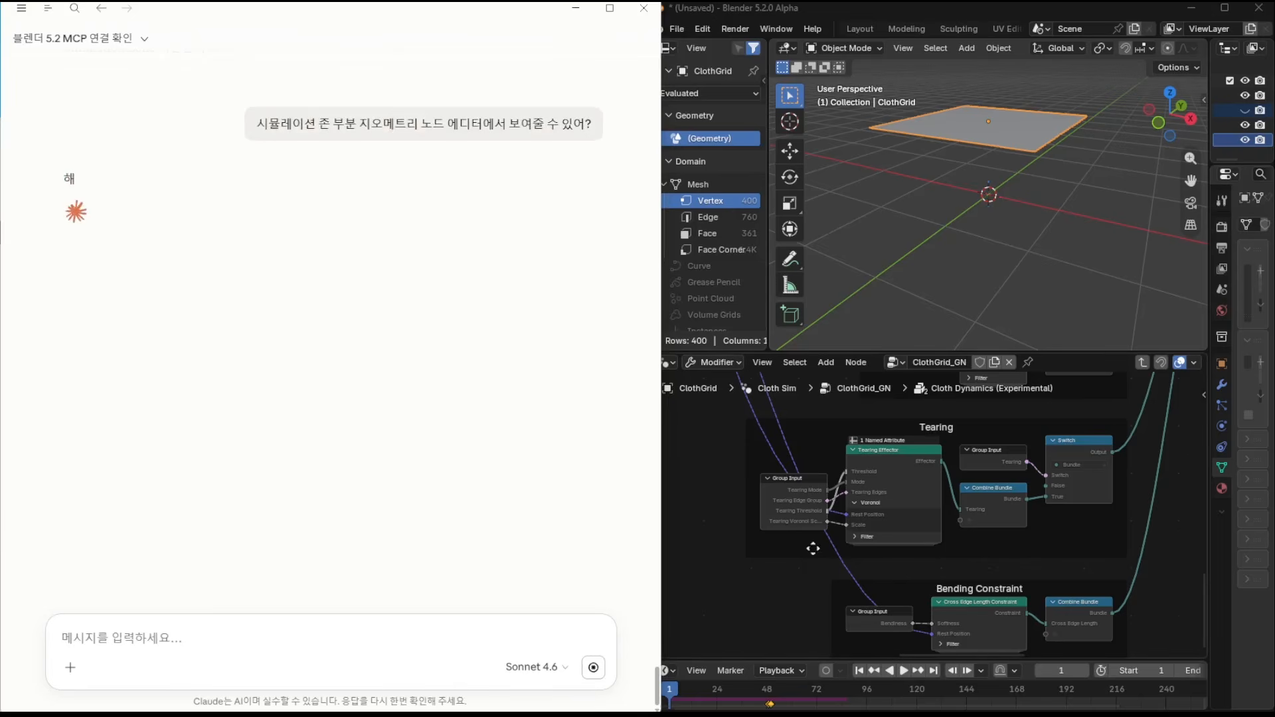
# - Leave the Cloth Dynamics group and return to the ClothGrid_GN node tree around the Cloth Dynamics node
pyautogui.moveTo(901, 531); pyautogui.dragTo(882, 544, button='middle')
pyautogui.scroll(-8, 919, 524)
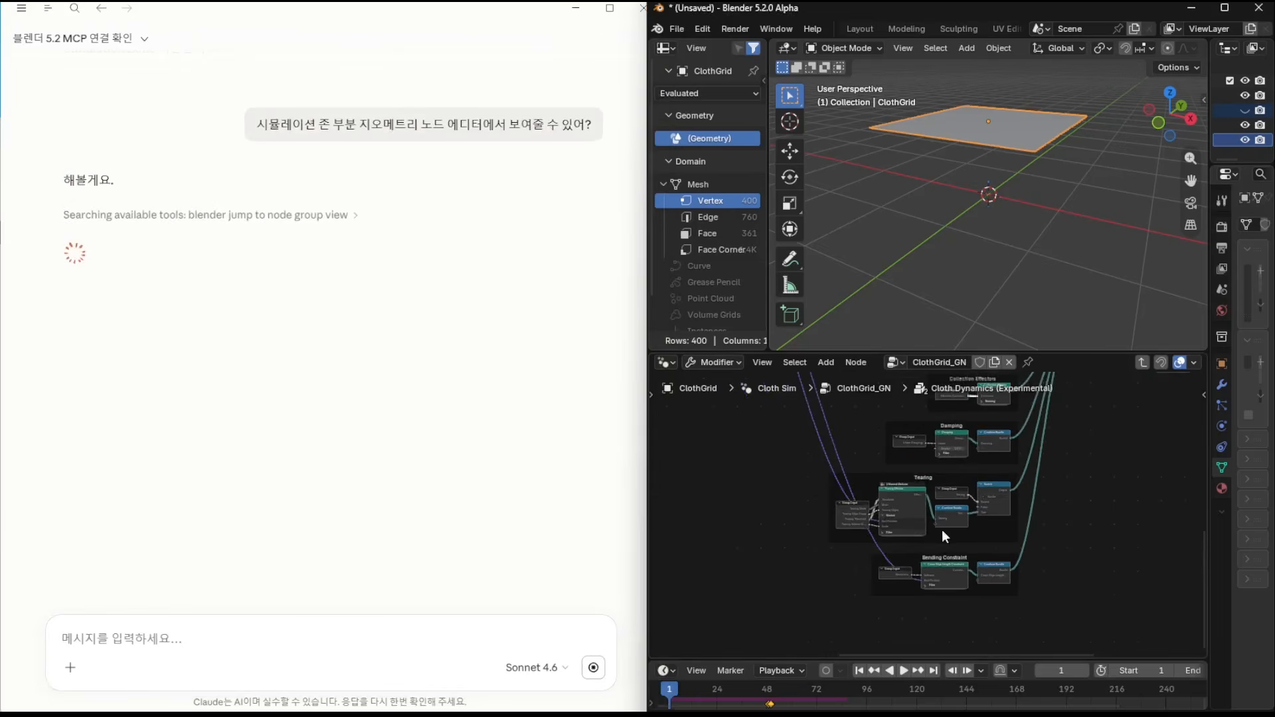
pyautogui.moveTo(989, 451); pyautogui.dragTo(909, 646, button='middle')
pyautogui.moveTo(970, 486); pyautogui.dragTo(970, 544, button='middle')
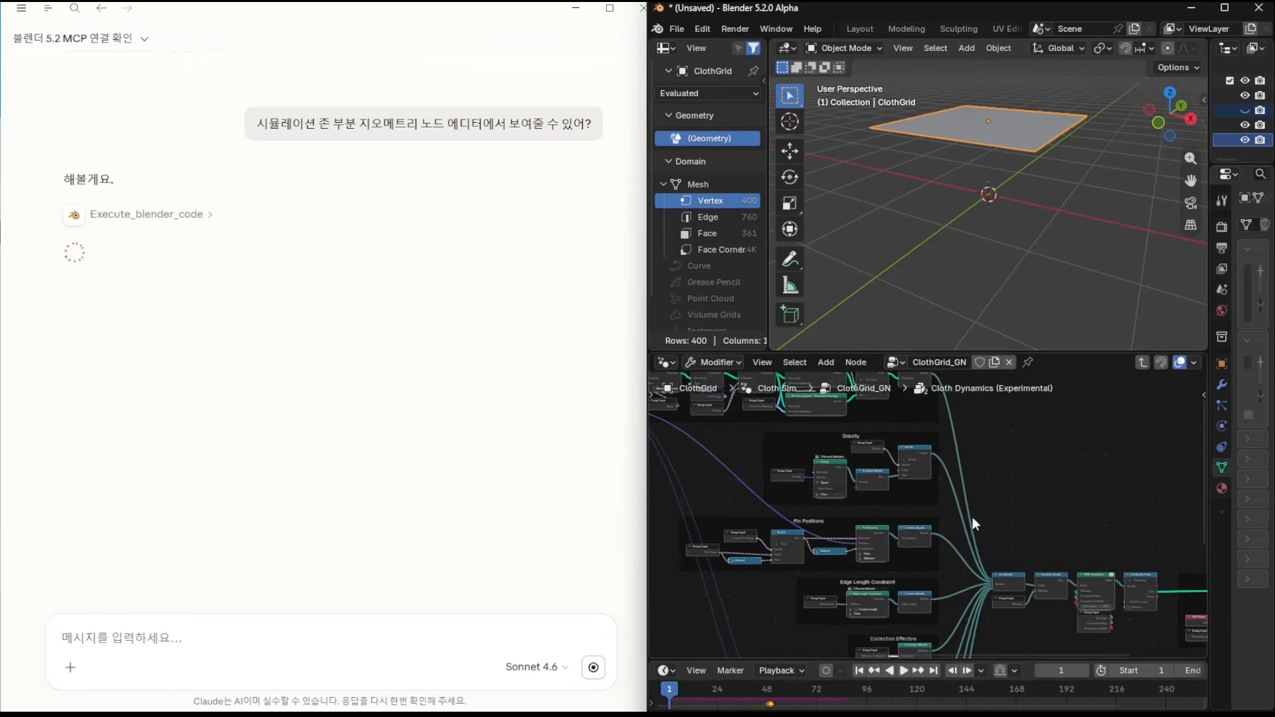
pyautogui.press('Tab')
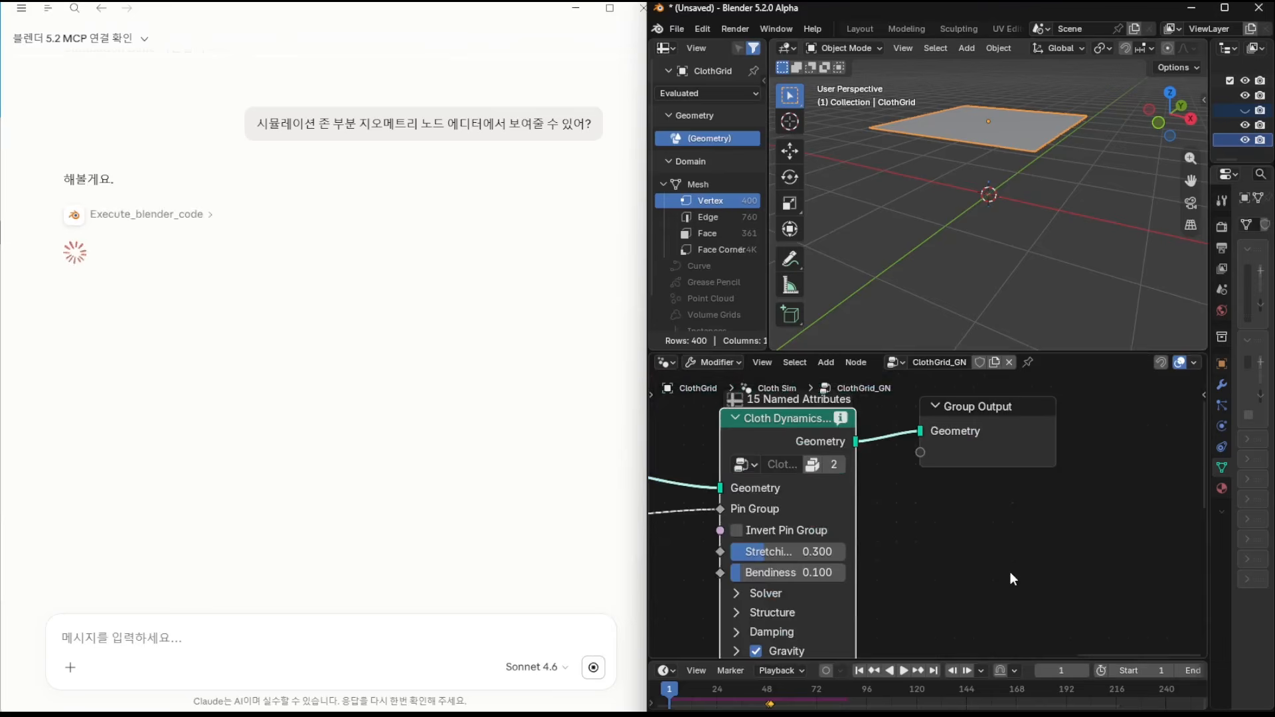
pyautogui.moveTo(919, 509); pyautogui.dragTo(1023, 512, button='middle')
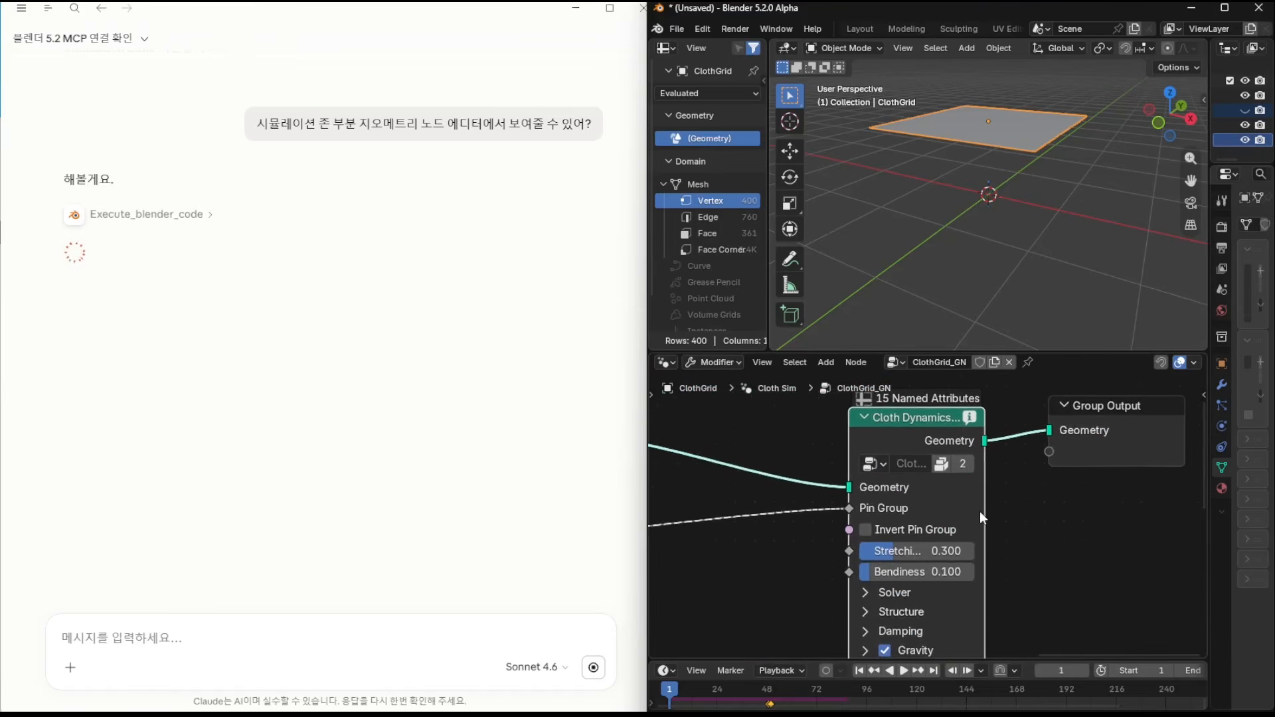
pyautogui.scroll(-2, 982, 516)
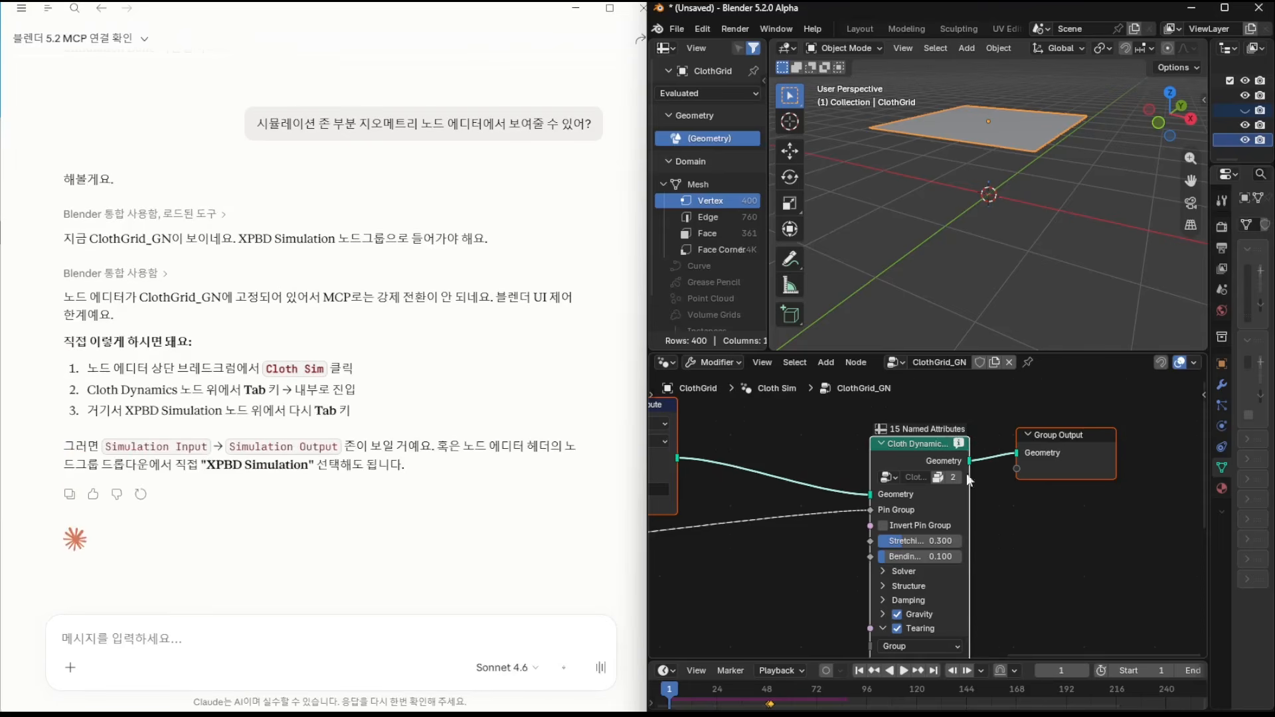
# - Enlarge the node editor upward by shrinking the 3D viewport and spreadsheet areas above it
pyautogui.moveTo(987, 544)
pyautogui.mouseDown(button='middle')
pyautogui.moveTo(982, 498)
pyautogui.moveTo(983, 538)
pyautogui.mouseUp(button='middle')
pyautogui.scroll(3, 985, 458)
pyautogui.moveTo(987, 352); pyautogui.dragTo(943, 190)
pyautogui.click(896, 199)
pyautogui.moveTo(922, 347); pyautogui.dragTo(919, 323)
# - Enter the Cloth Dynamics (Experimental) group and follow its node chain to the Group Output, looking for the XPBD Simulation node
pyautogui.press('Tab')
pyautogui.moveTo(973, 407); pyautogui.dragTo(1175, 435, button='middle')
pyautogui.moveTo(937, 443); pyautogui.dragTo(784, 481, button='middle')
pyautogui.scroll(3, 784, 481)
pyautogui.moveTo(1122, 531); pyautogui.dragTo(886, 342, button='middle')
pyautogui.scroll(-3, 988, 505)
pyautogui.scroll(4, 1036, 478)
pyautogui.moveTo(1036, 478); pyautogui.dragTo(911, 462, button='middle')
# - Send to Claude: '노드 에디터 상단 브레드크럼에서 cloth sim을 클릭한다는게 뭐지?'
pyautogui.click(235, 641)
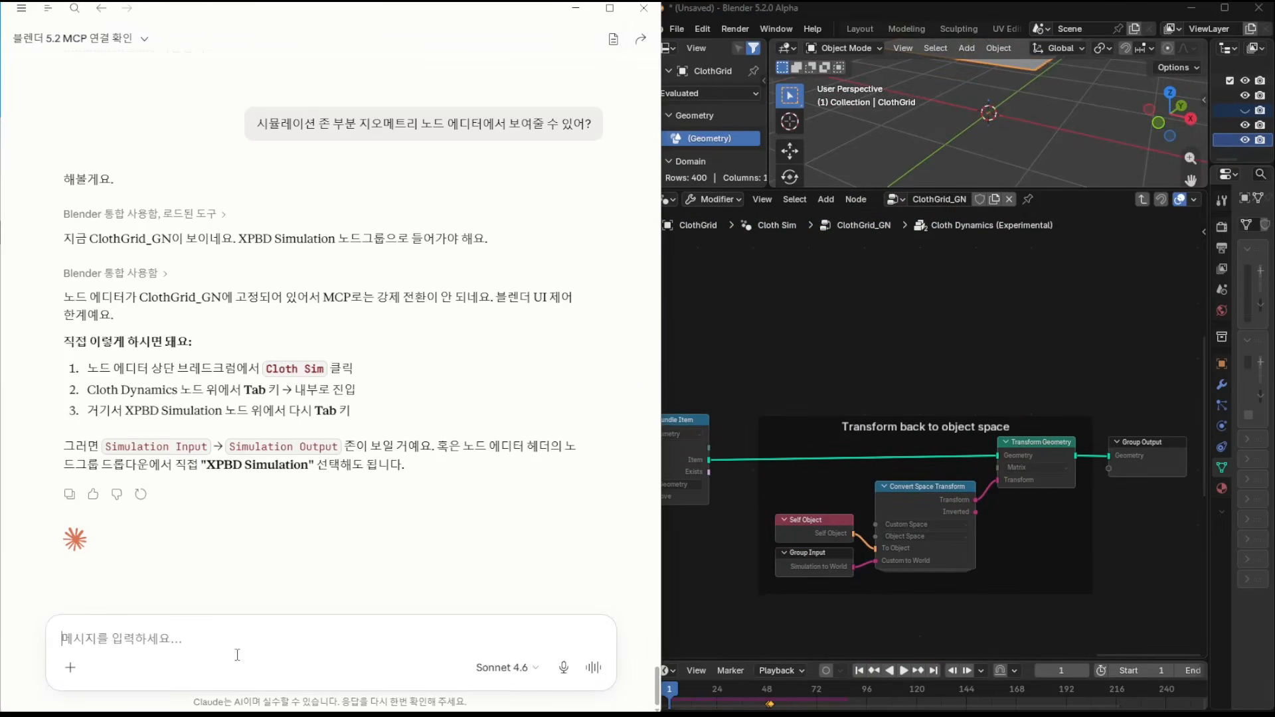
pyautogui.write('노드 에디터 시')
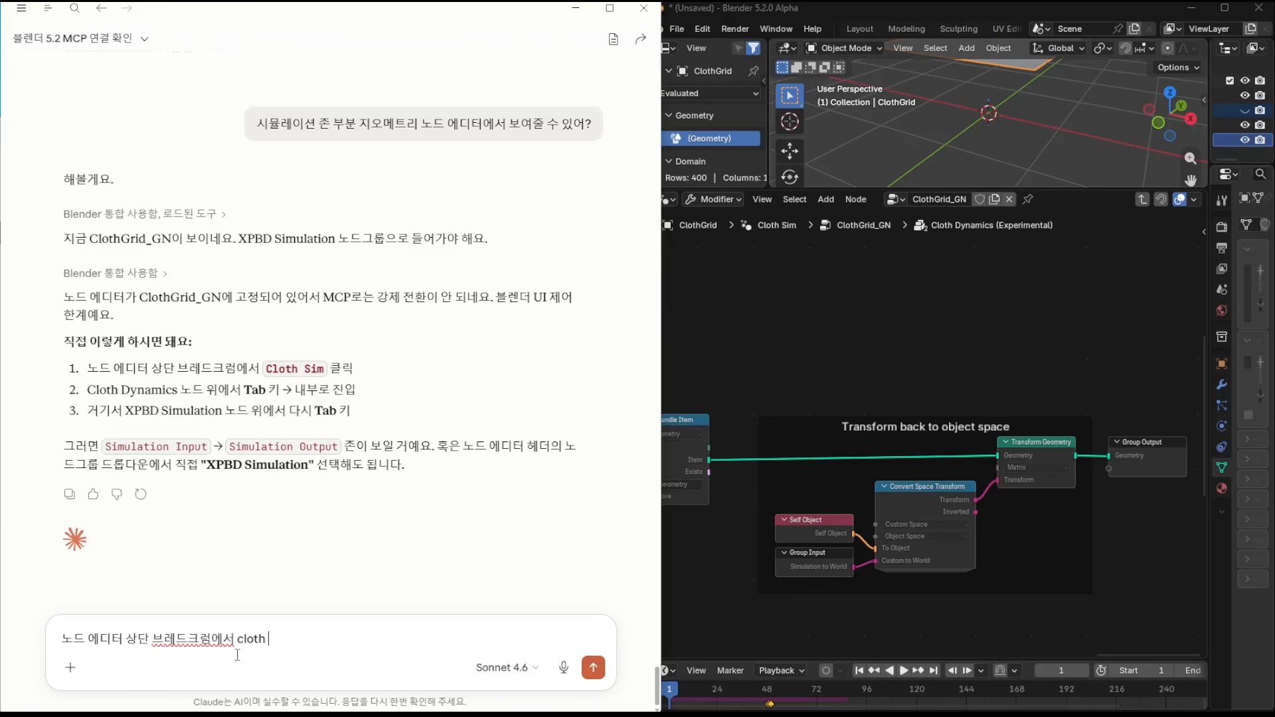
pyautogui.write('지?')
pyautogui.press('Return')
# - Examine the nodes between Join Bundle and Get Bundle Item inside the Cloth Dynamics group for the simulation node
pyautogui.click(743, 380)
pyautogui.press('Home')
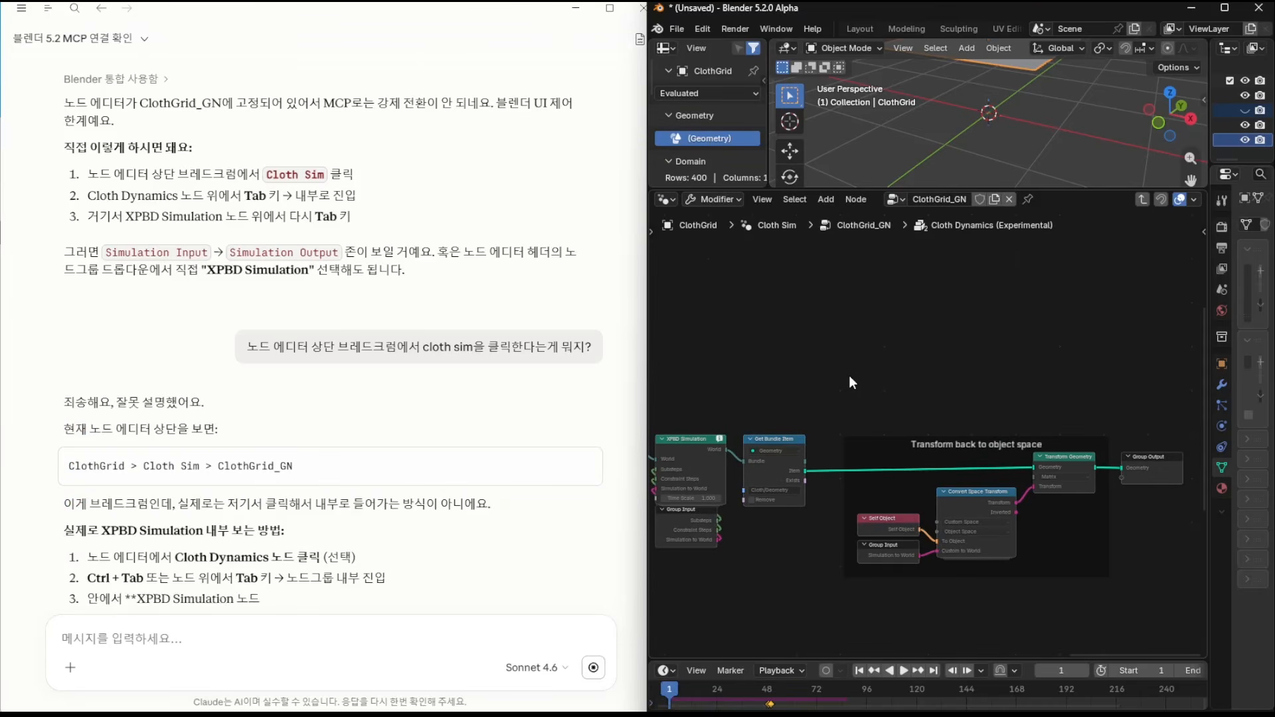
pyautogui.moveTo(781, 395); pyautogui.dragTo(839, 375, button='middle')
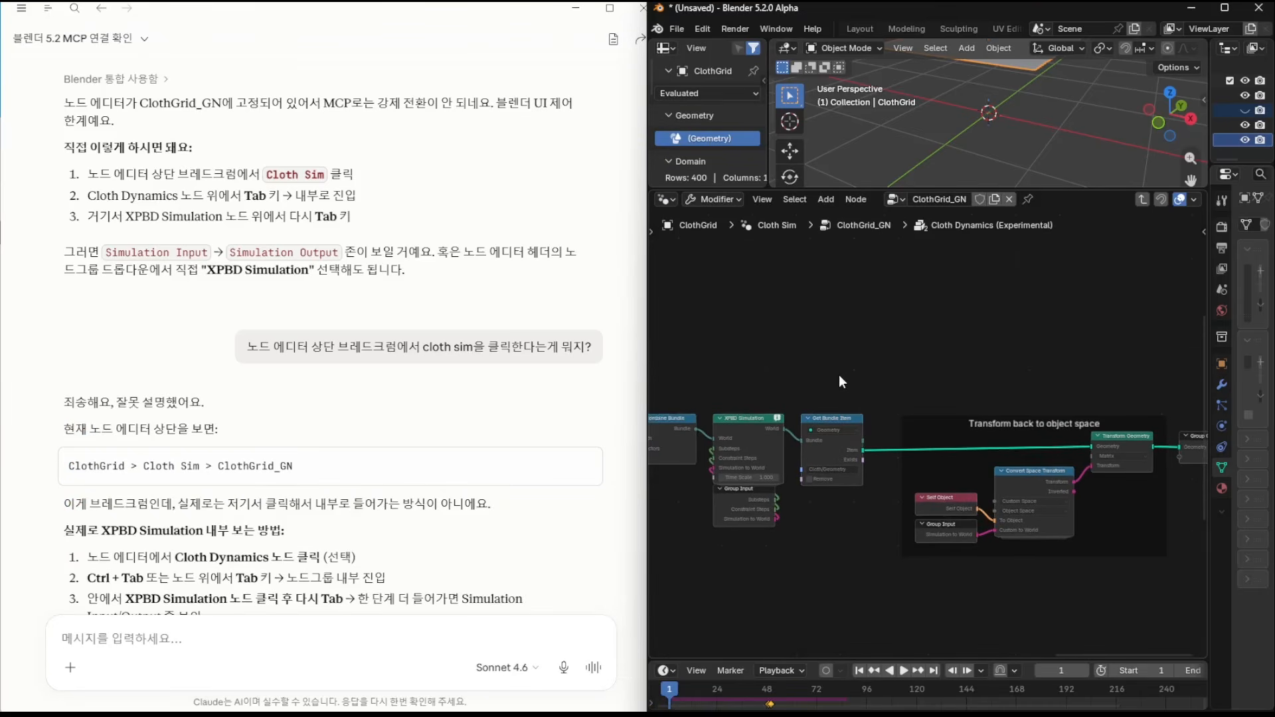
pyautogui.scroll(-4, 423, 529)
pyautogui.moveTo(684, 555); pyautogui.dragTo(941, 547, button='middle')
pyautogui.scroll(3, 941, 425)
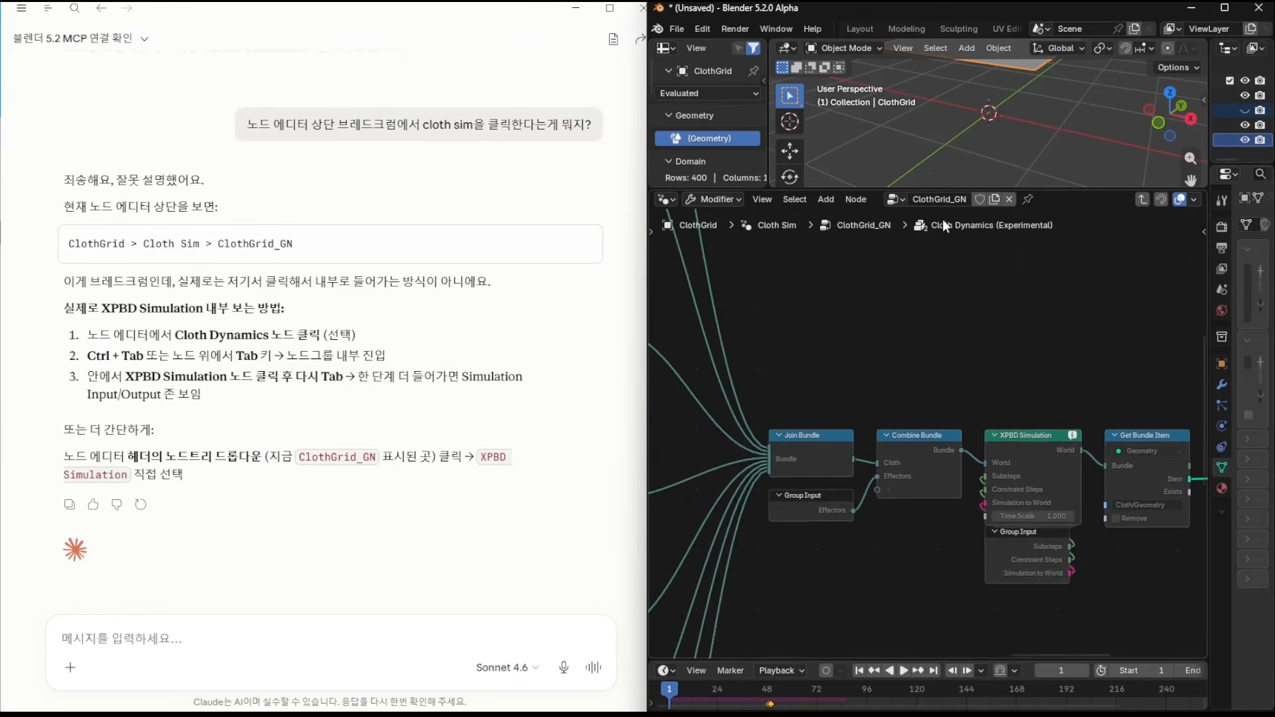
# - Copy the name XPBD Simulation from Claude's reply and send the message 'XPBD Simulation 이게 안보여,'
pyautogui.click(193, 667)
pyautogui.moveTo(100, 307); pyautogui.dragTo(204, 308)
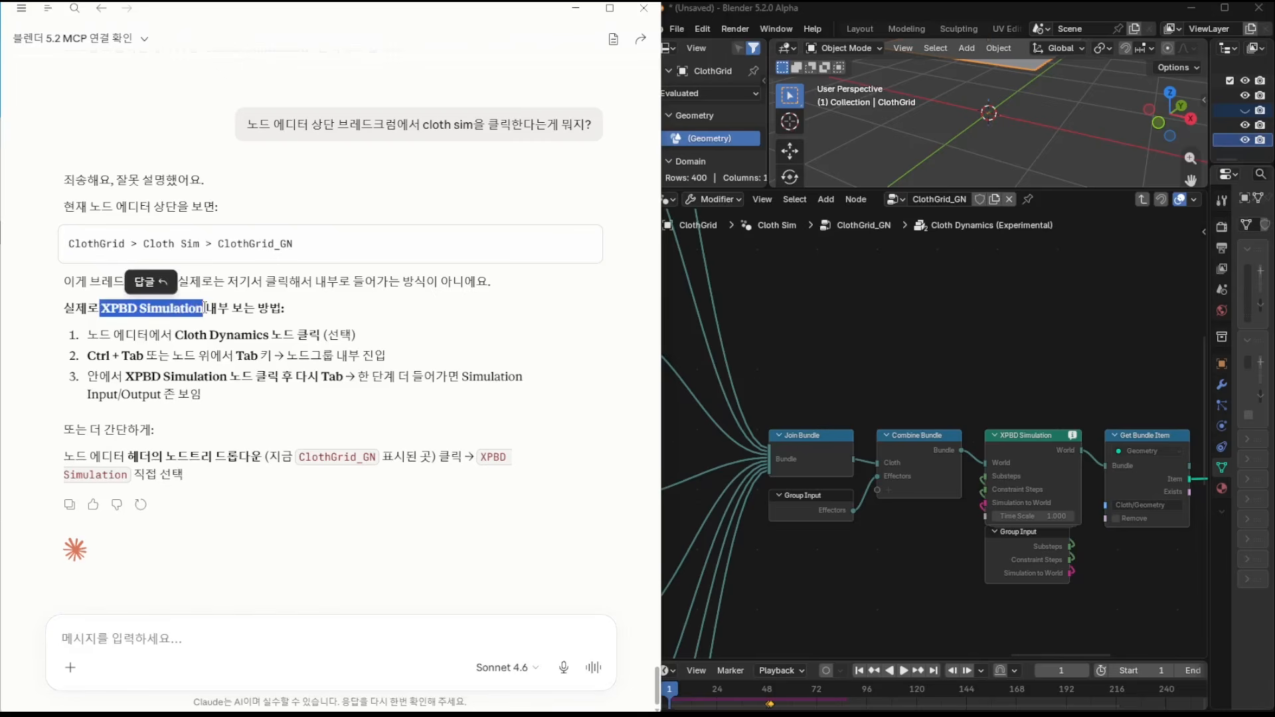
pyautogui.hotkey('ctrl', 'c')
pyautogui.click(141, 643)
pyautogui.hotkey('ctrl', 'v')
pyautogui.write('이게 안보여,')
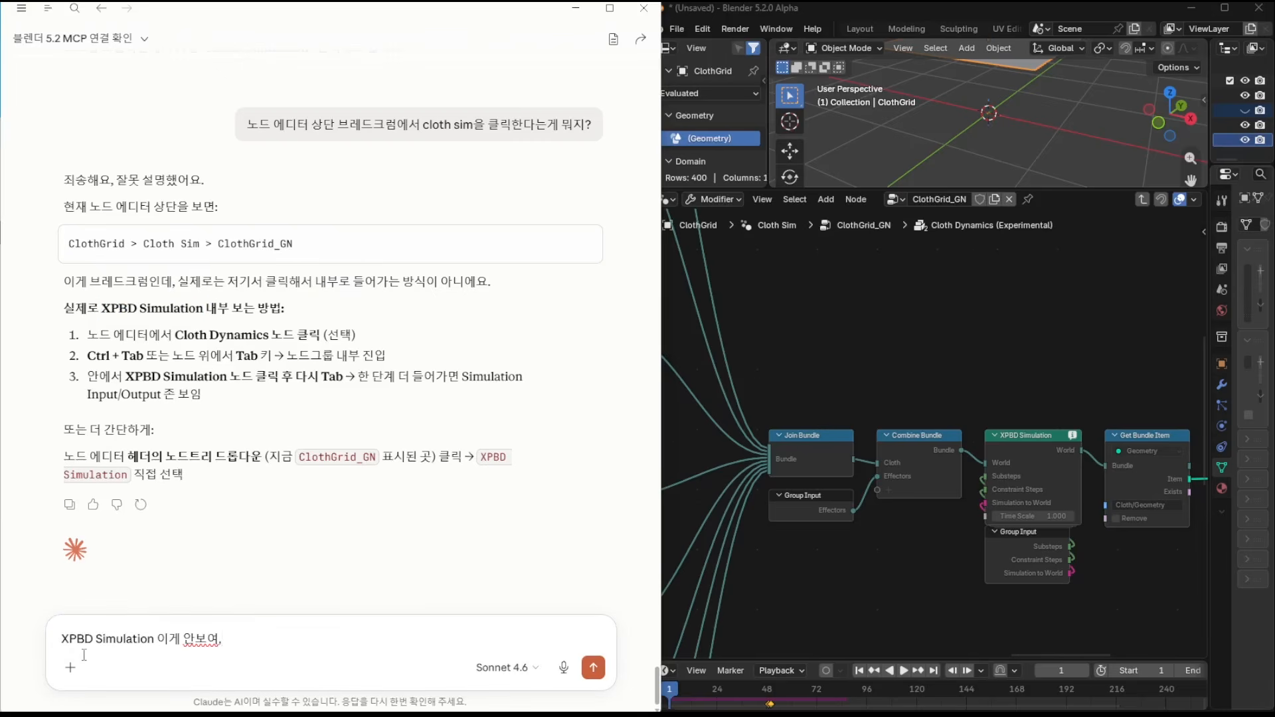
pyautogui.click(593, 666)
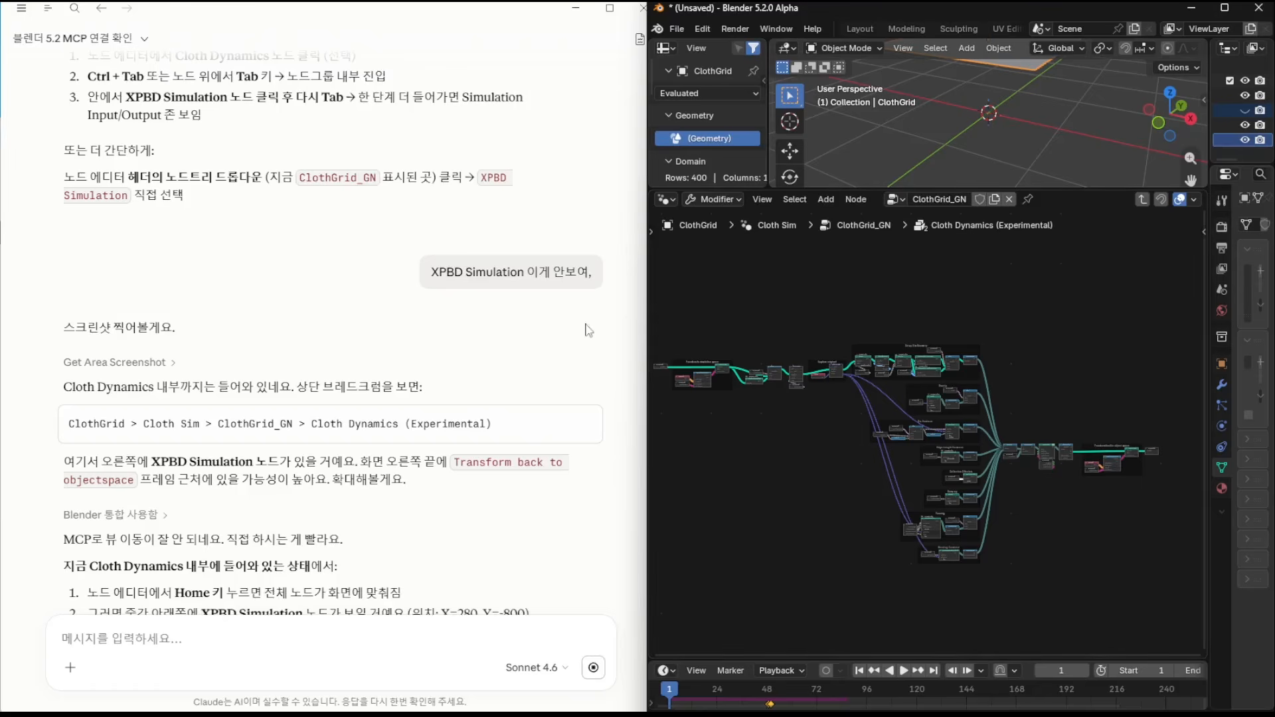
# - In the Cloth Dynamics group, move the Group Input node clear of XPBD Simulation and shift the XPBD Simulation node slightly down
pyautogui.press('Home')
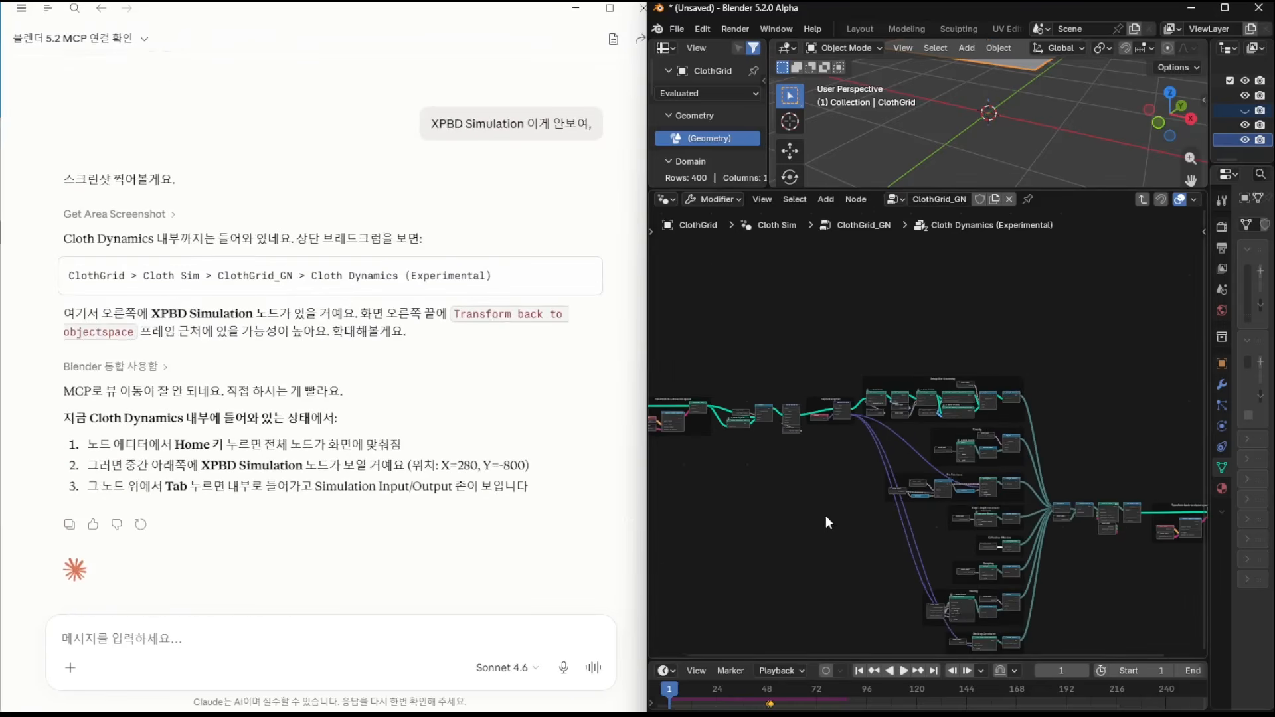
pyautogui.scroll(8, 896, 504)
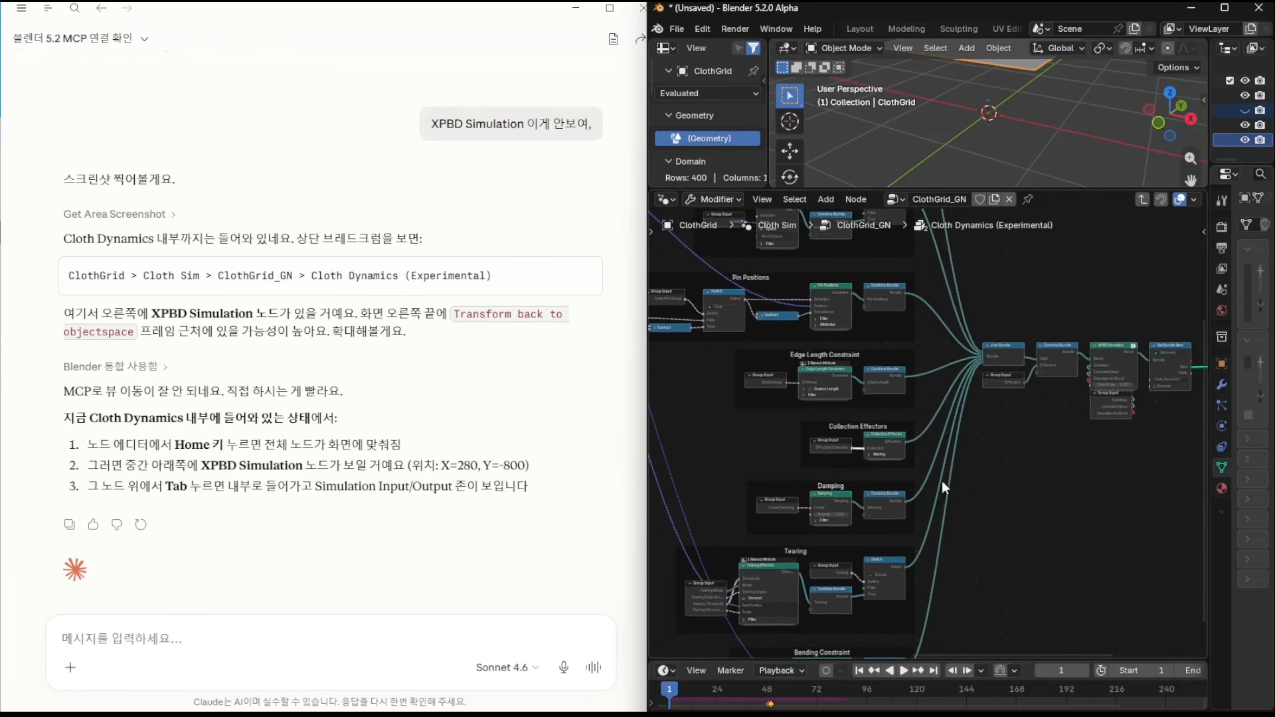
pyautogui.scroll(-3, 959, 495)
pyautogui.moveTo(671, 409); pyautogui.dragTo(917, 394, button='middle')
pyautogui.scroll(4, 927, 426)
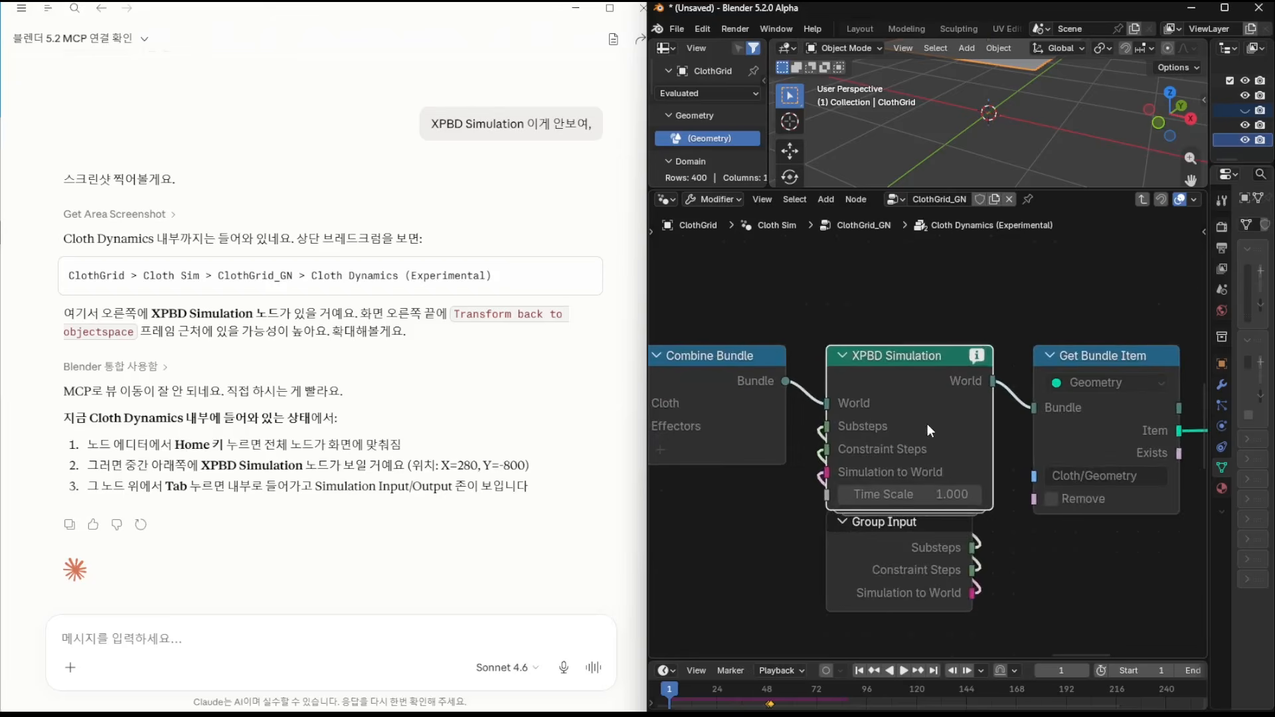
pyautogui.click(892, 522)
pyautogui.moveTo(891, 519); pyautogui.dragTo(727, 572)
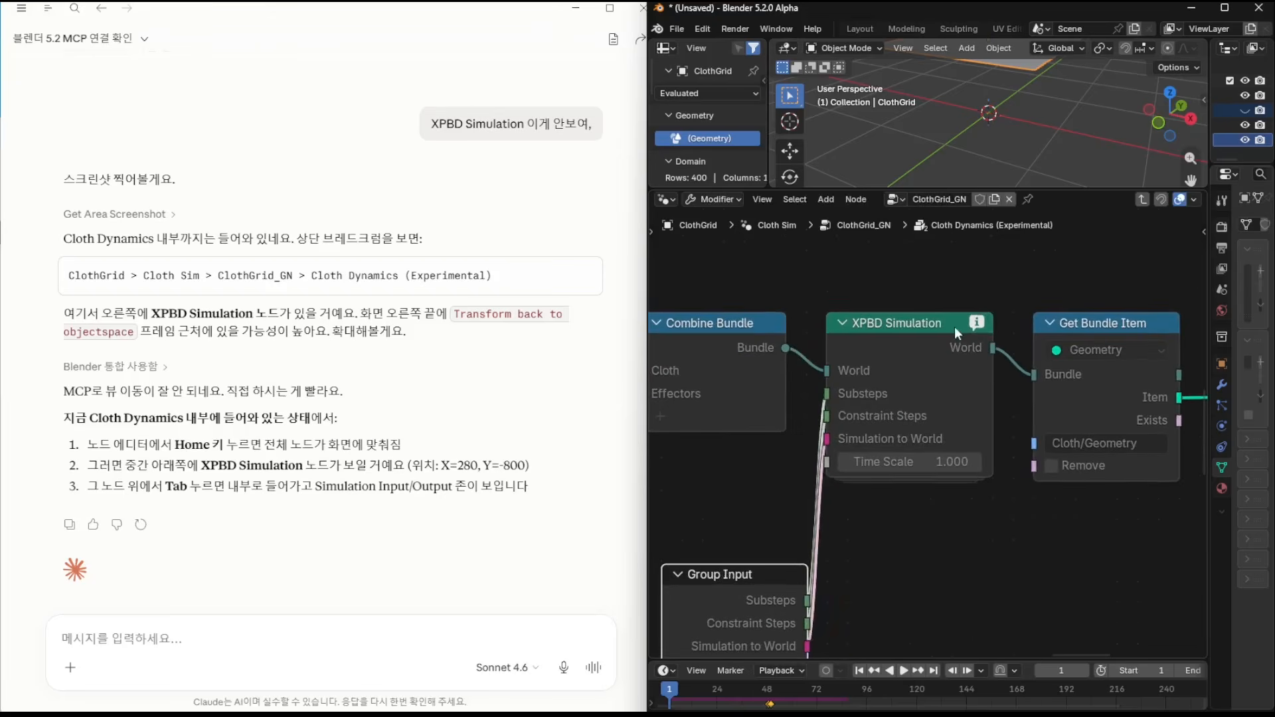
pyautogui.moveTo(928, 327); pyautogui.dragTo(933, 342)
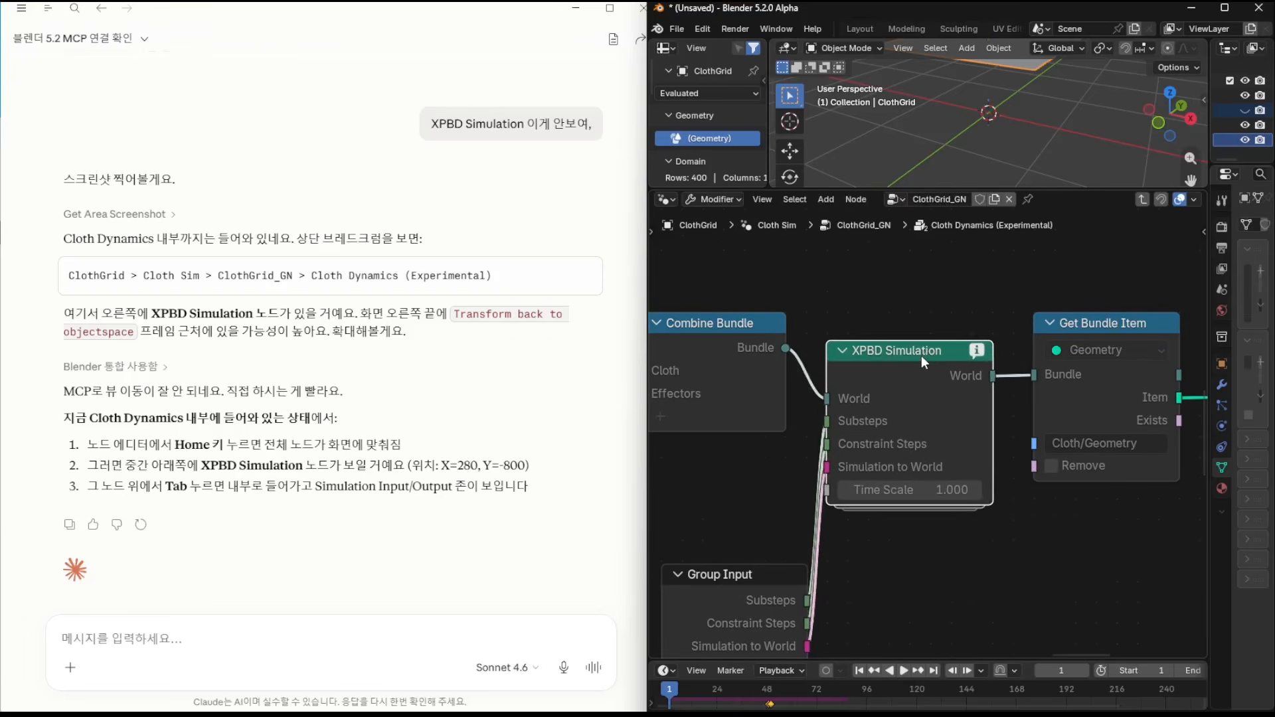
# - Enter the XPBD Simulation group and move its Group Input and starting Simulation nodes leftward, apart from each other and the Multiply node
pyautogui.press('Tab')
pyautogui.scroll(-2, 863, 445)
pyautogui.scroll(6, 782, 468)
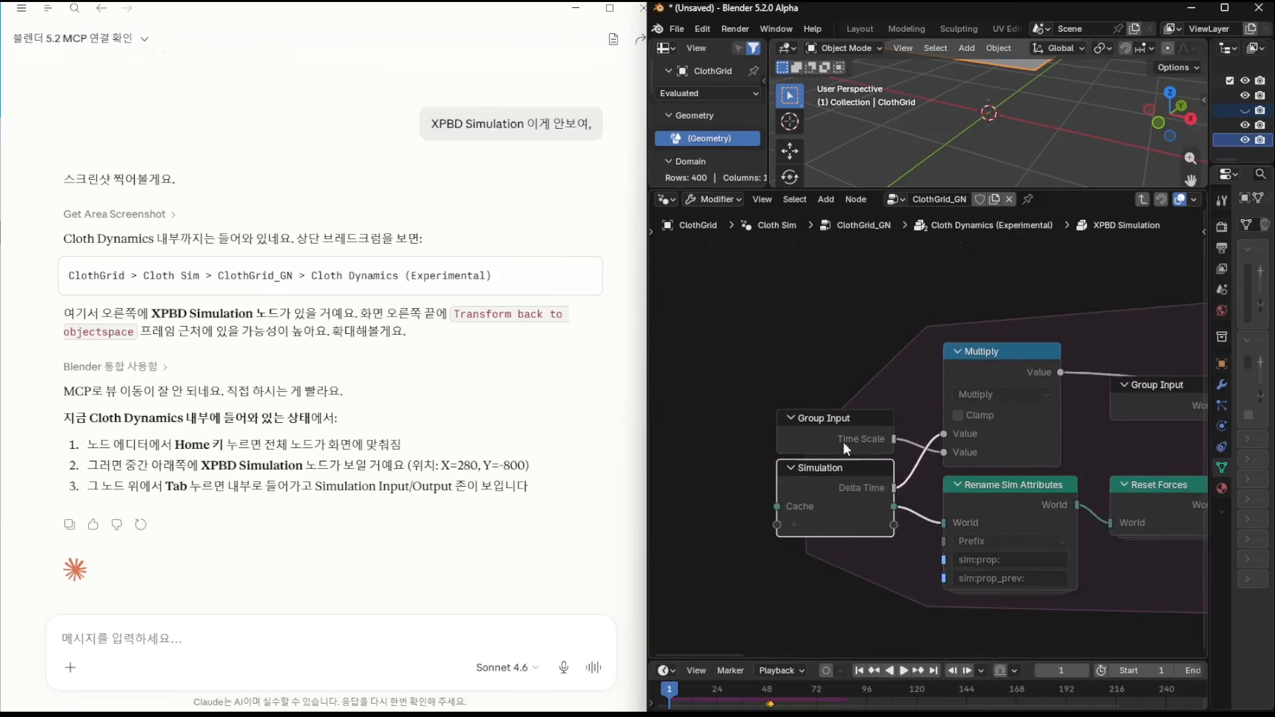
pyautogui.moveTo(843, 442); pyautogui.dragTo(721, 429)
pyautogui.moveTo(839, 476); pyautogui.dragTo(782, 486)
# - Examine the simulation zone from its start to the Apply Each Geometry Cache node, and return to the Cloth Dynamics group
pyautogui.scroll(-8, 953, 477)
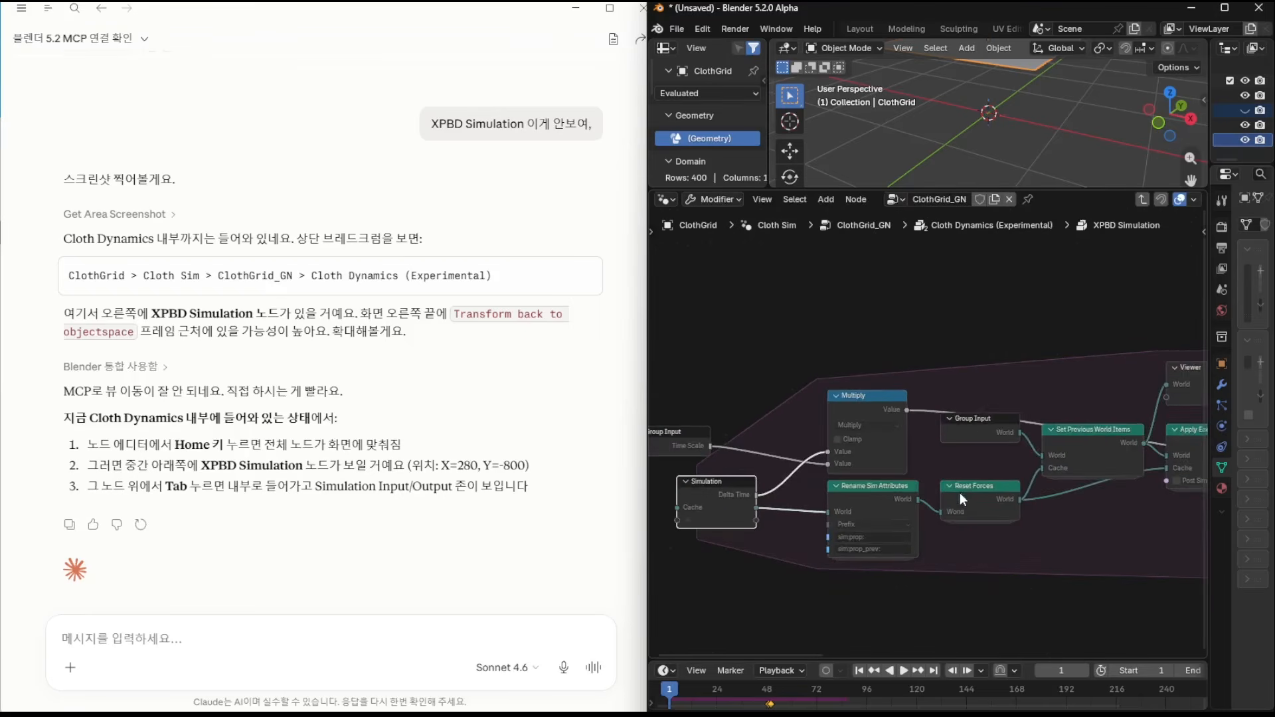
pyautogui.moveTo(1155, 503); pyautogui.dragTo(942, 513, button='middle')
pyautogui.scroll(5, 1019, 478)
pyautogui.moveTo(1018, 475); pyautogui.dragTo(829, 466, button='middle')
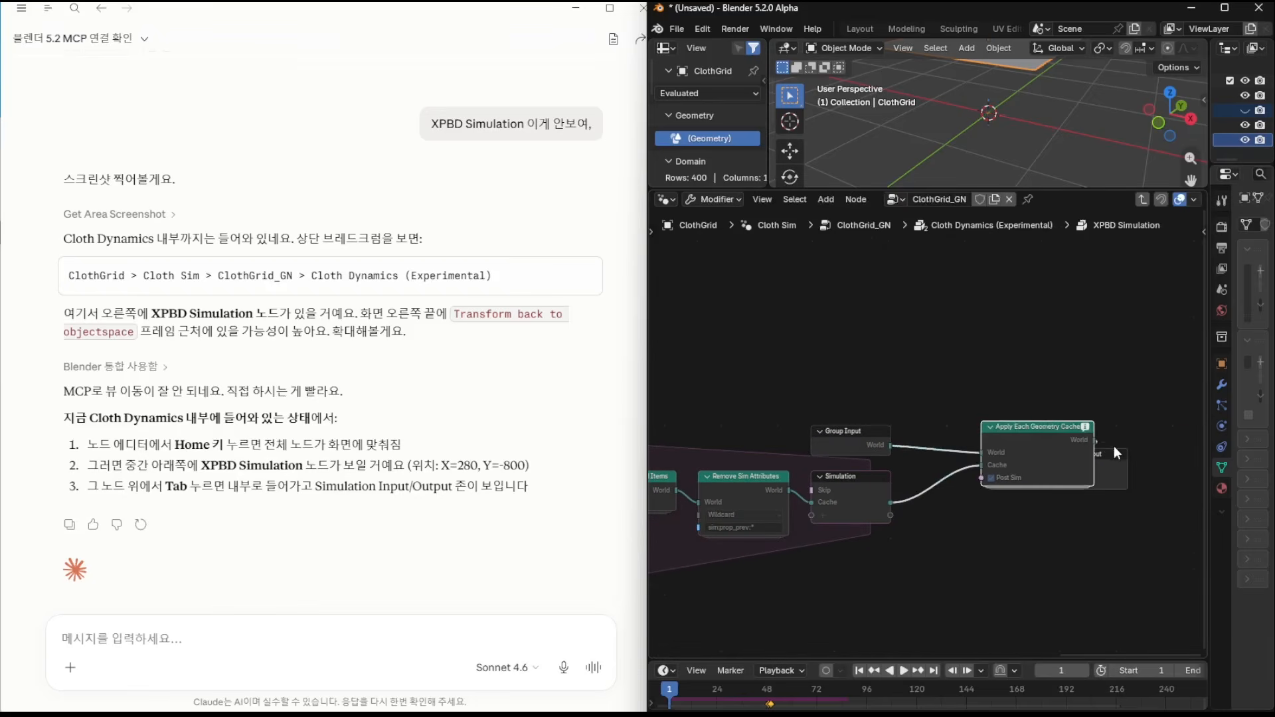
pyautogui.press('Tab')
pyautogui.scroll(4, 958, 488)
pyautogui.scroll(-3, 943, 525)
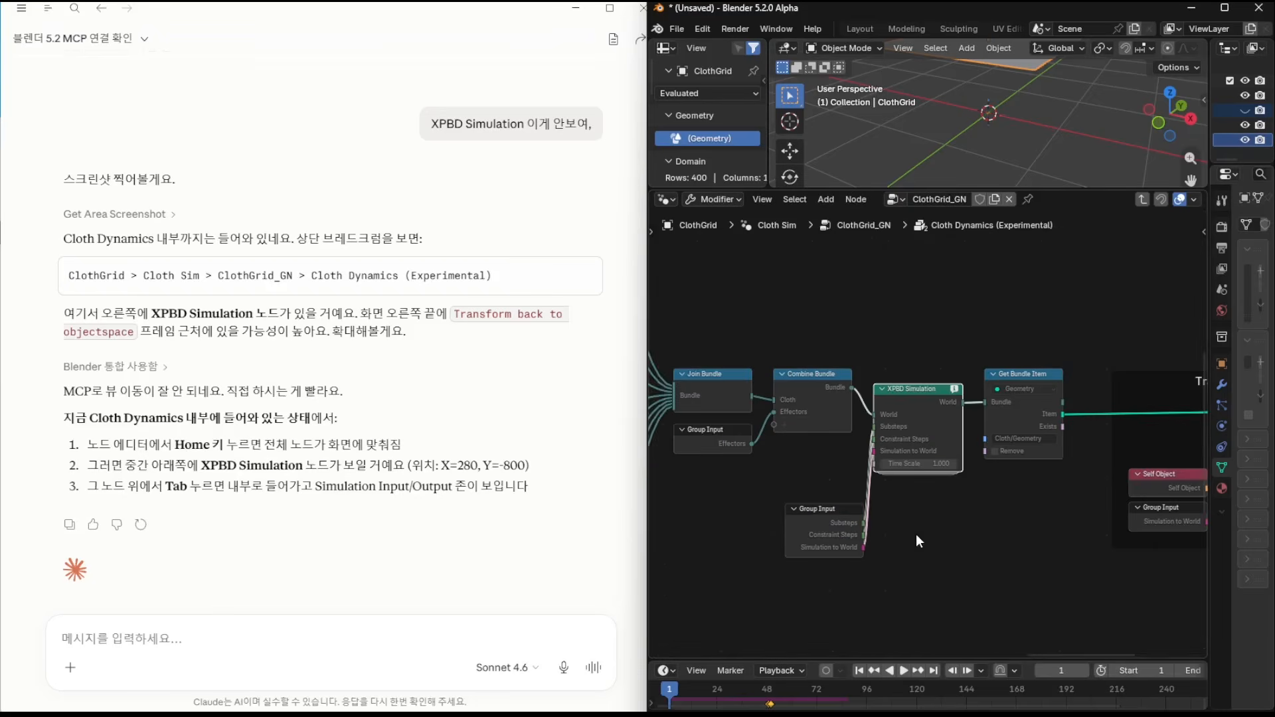
# - Send to Claude: '오케이, 찾았다. 블렌더 5.2에 클로쓰 다이내믹스도 들어오고, 블렌더 mcp도 추가되면서 이제 시뮬레이션 존을 쉽게 활용할 수 있게 된 것 같은데 어떻게 생각해?'
pyautogui.click(333, 684)
pyautogui.write('오케이')
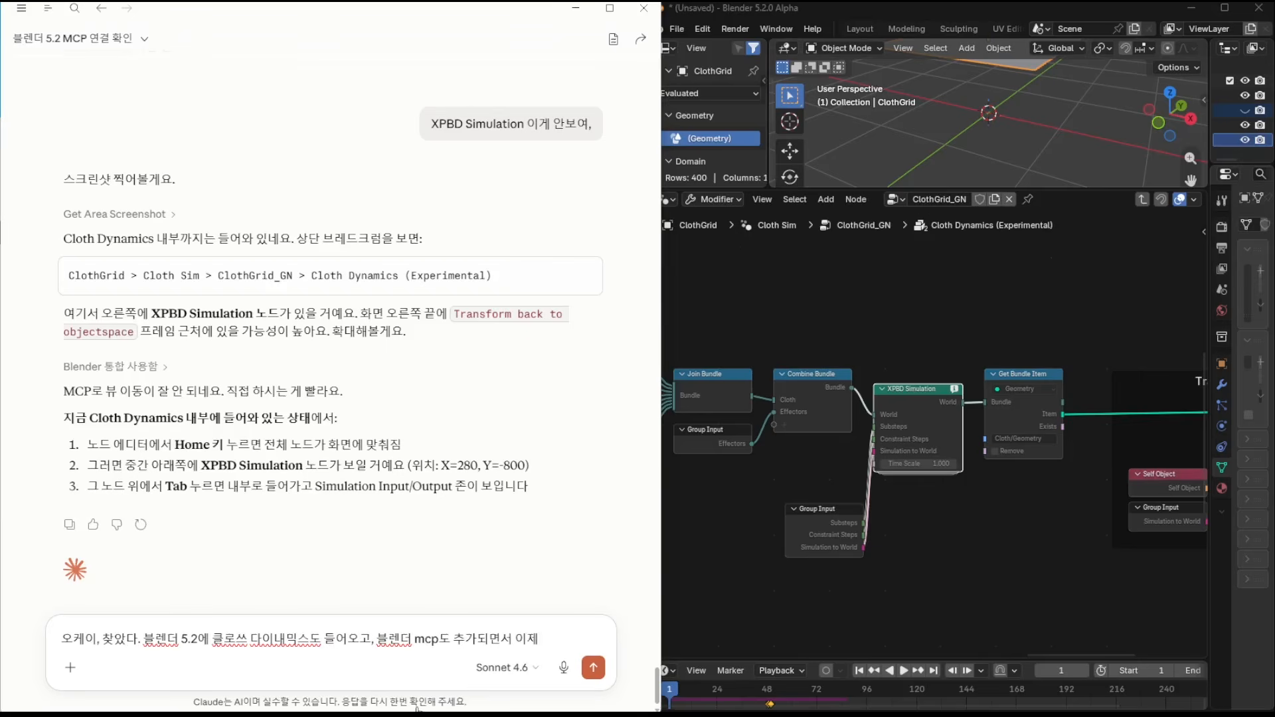
pyautogui.write('션 존을 쉽게 활용할 수 있게 된 것 같은데 어떻게 생각해?')
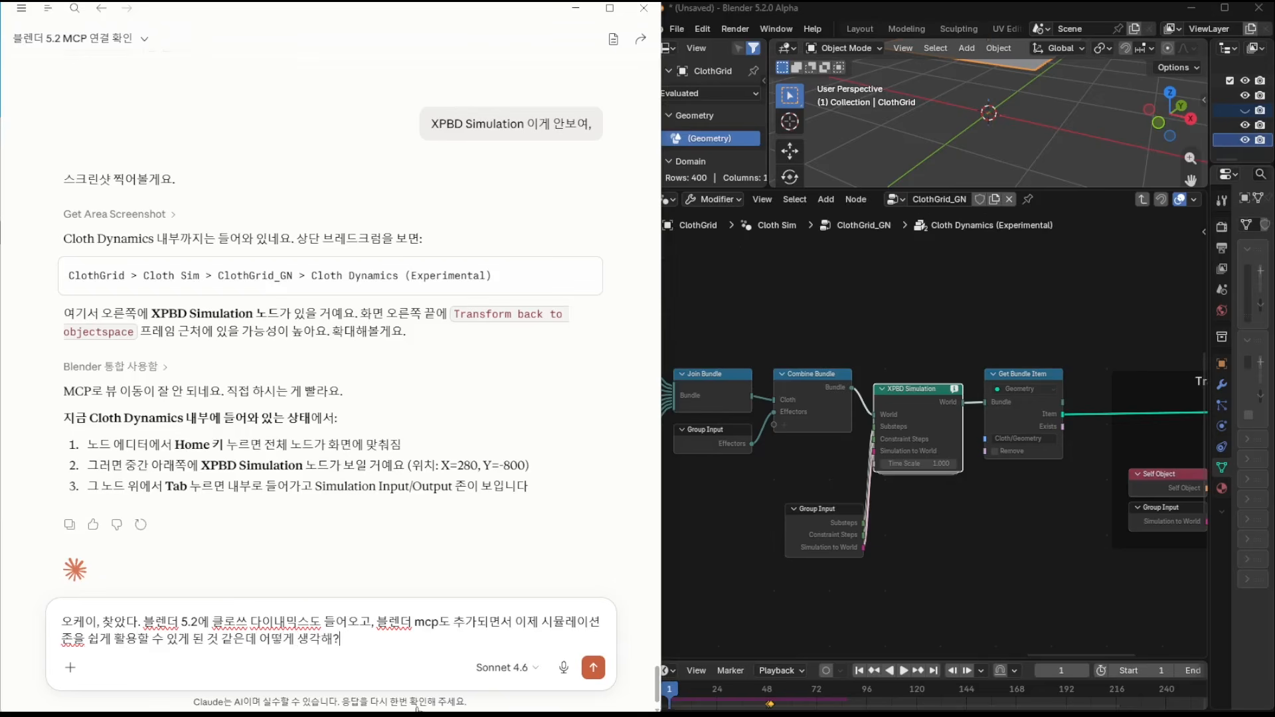
pyautogui.press('Return')
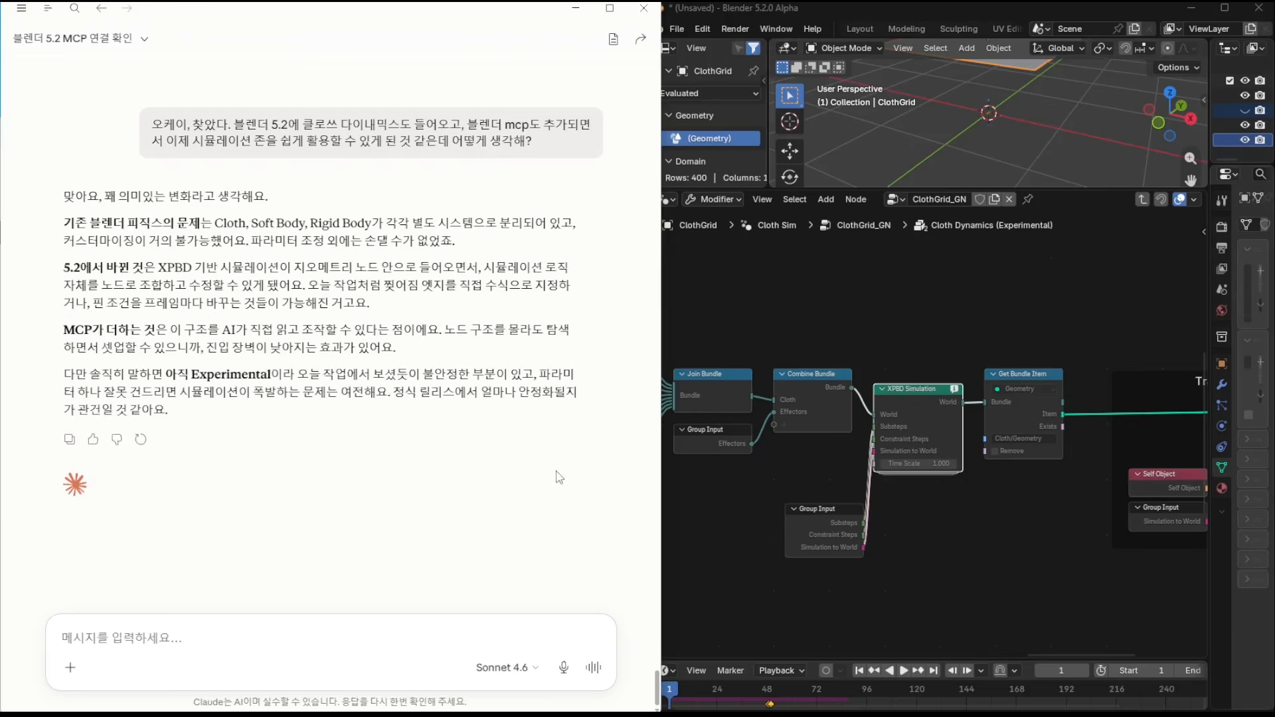
# - Ask Claude in Korean about the future direction of learning Blender given these changes, and reply '오케이, 기능 암기에서 구조 이해.'
pyautogui.write('일')
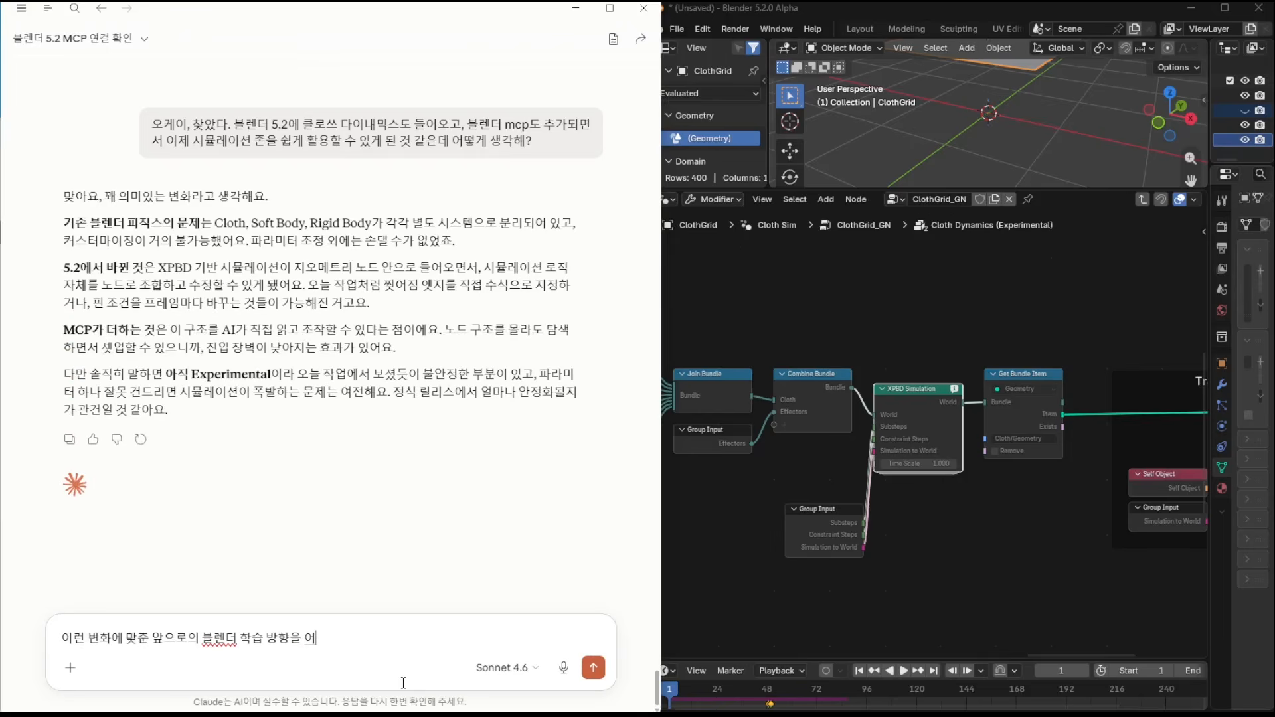
pyautogui.press('Return')
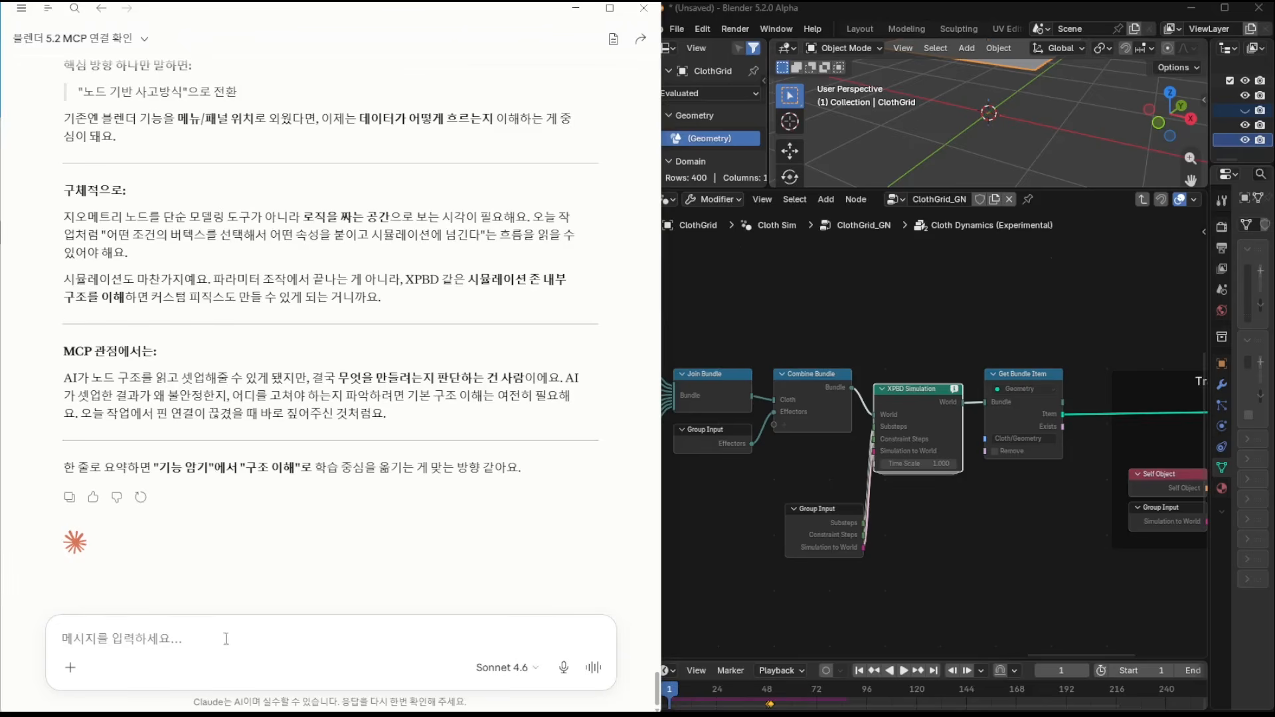
pyautogui.write('오케이, 기능 암기에서 구조 이해.')
pyautogui.press('Return')
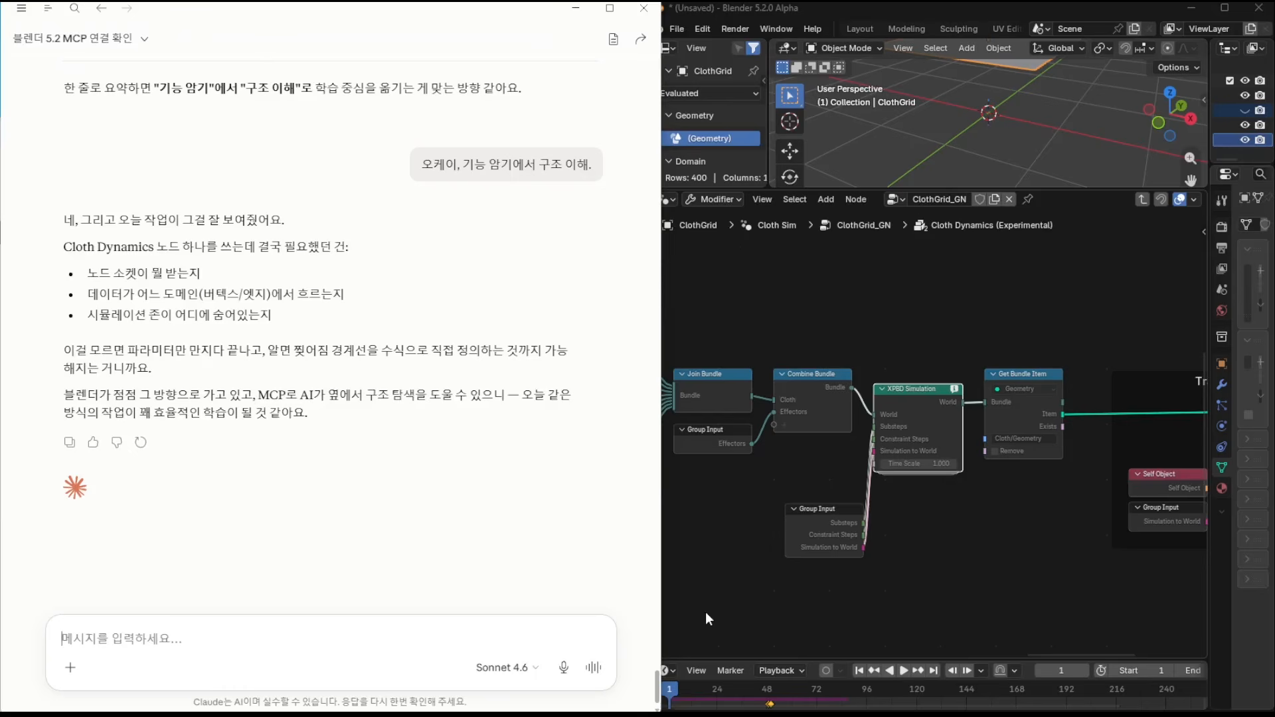
# - Send to Claude: '개인적으로는 이 5.2버전의 변화가 엄청나다고 생각하는데, 기존의 UI를 탈피할 수 있는, 그리고 블렌더 mcp를 적극적으로 활용할 수 있는 측면에서 네가 볼때 여전히 부족한 부분은 뭐지?'
pyautogui.write('개인적으로는 이 5.2버전의 변화가 엄청나다고 생각하는데, 기존')
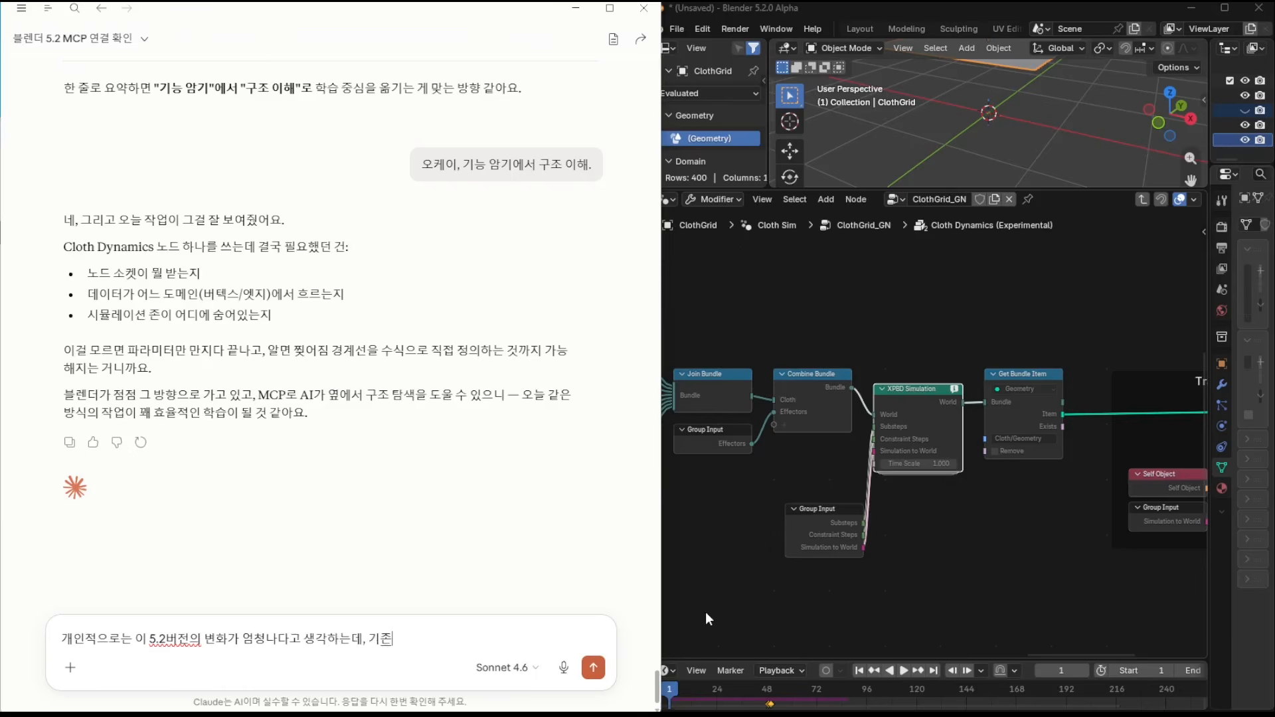
pyautogui.write('의 UI를 탈피할 수 있는, 그리고 블렌더 mcp를 적극적')
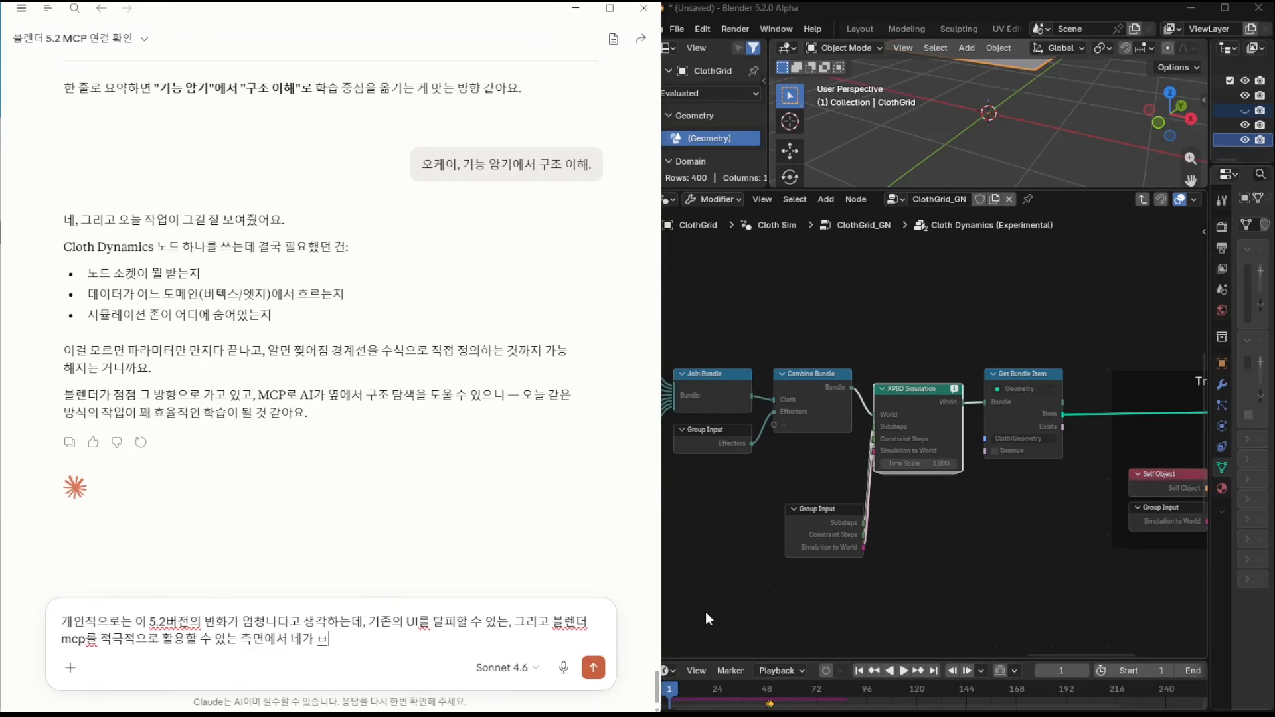
pyautogui.write('으로 활용할 수 있는 측면에서 네가 볼때 여전히 부족한 부분은 뭐지?')
pyautogui.press('Return')
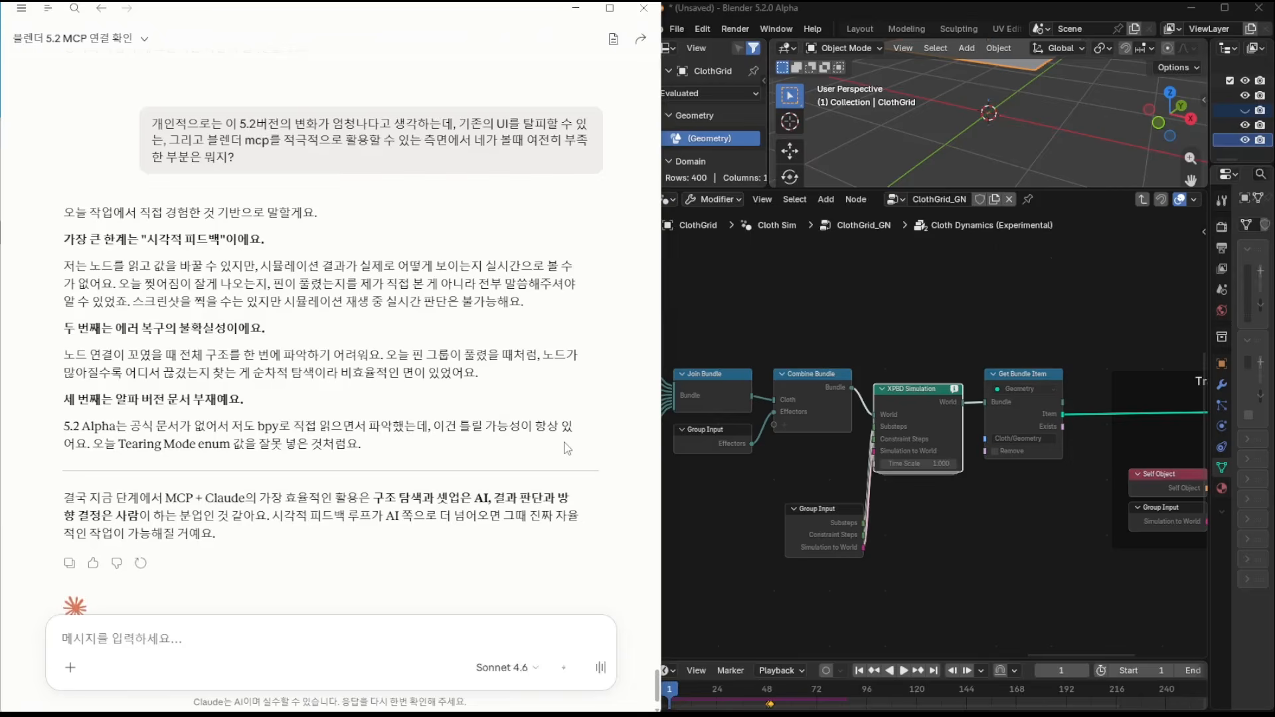
# - Send to Claude: '하지만 시각적 피드백 루프가 AI로 언제 넘어갈지 지금은 깜깜한 상황 같던데?'
pyautogui.scroll(-1, 566, 449)
pyautogui.write('하지만 시각적 피드백 루프가 AI로 언제 넘어갈지 지금은 깜깜하')
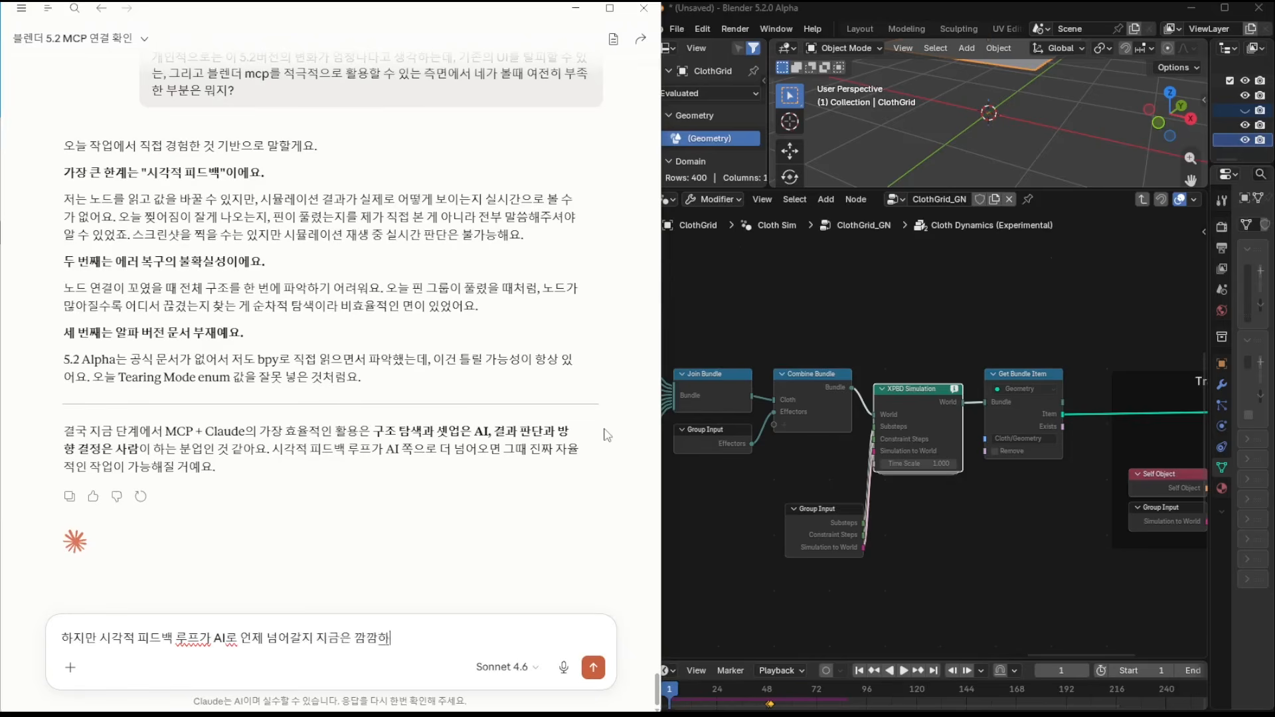
pyautogui.write('데?')
pyautogui.press('Return')
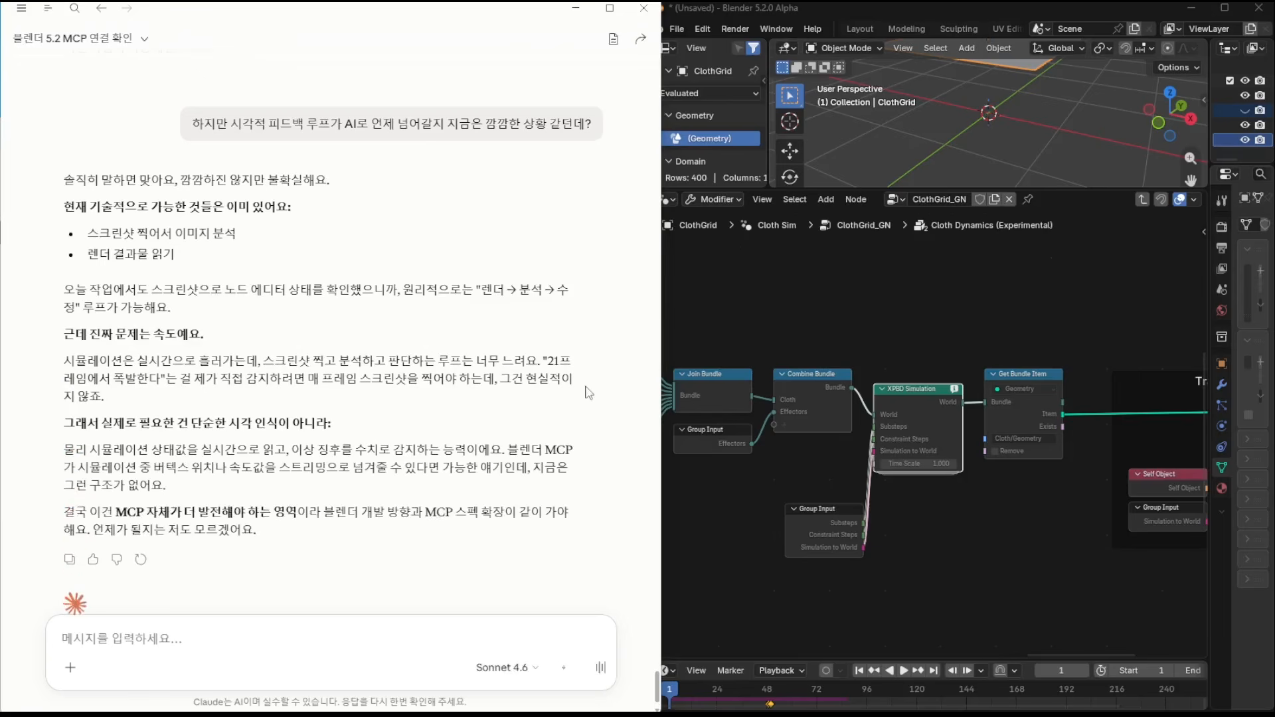
# - Send Claude '오케이, 개인적으로 스크린샷으로 노드 에디터 상태 확인하는 건 구조적으로 말도 안되게 비효율적이라 생각해. 너는 어떻게 생각해?' followed by '오케이. 땡큐.'
pyautogui.write('오케이, 개인적으로 시')
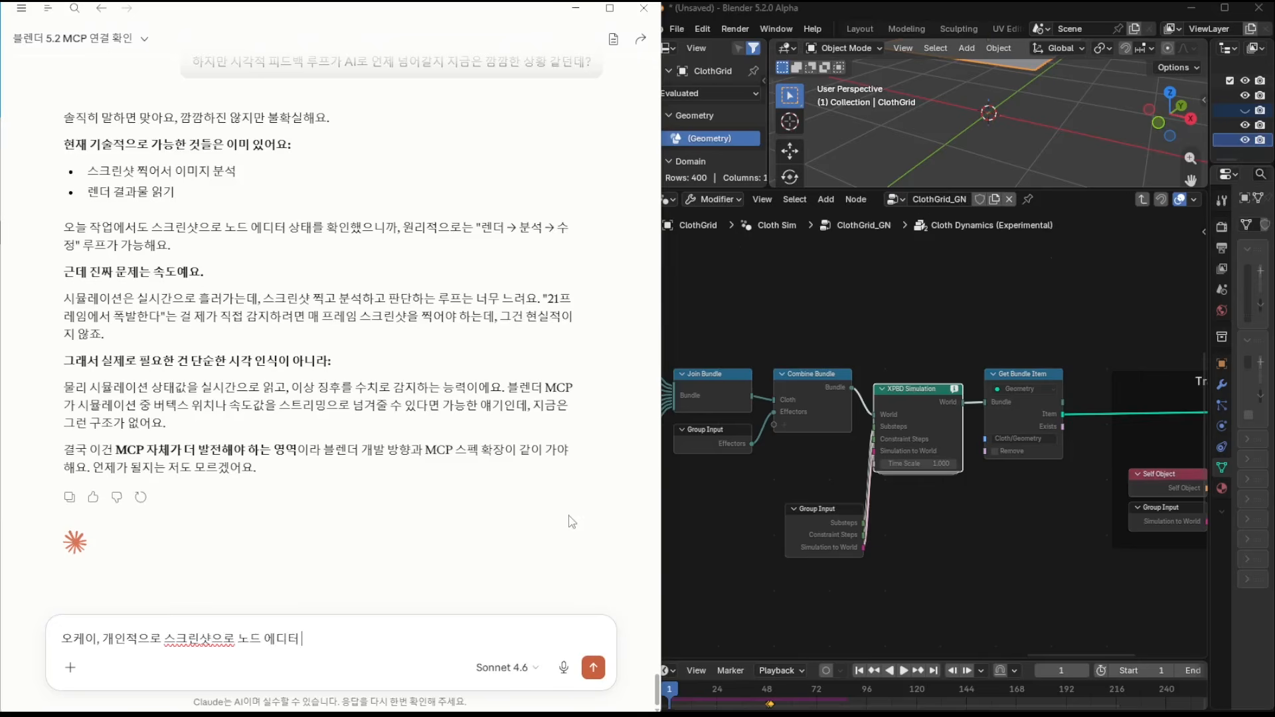
pyautogui.write('율적이라 생각해. 너는 어떻게 생각해?')
pyautogui.press('Return')
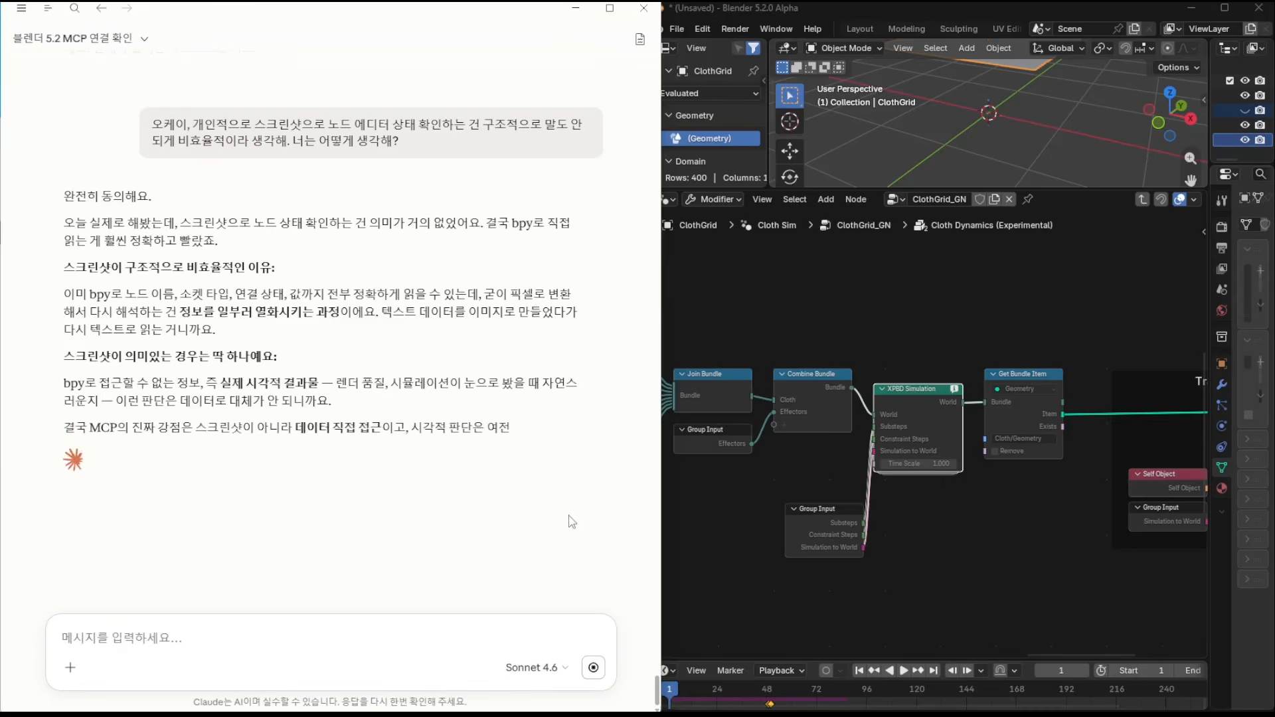
pyautogui.write('오케이. 땡큐.')
pyautogui.press('Return')
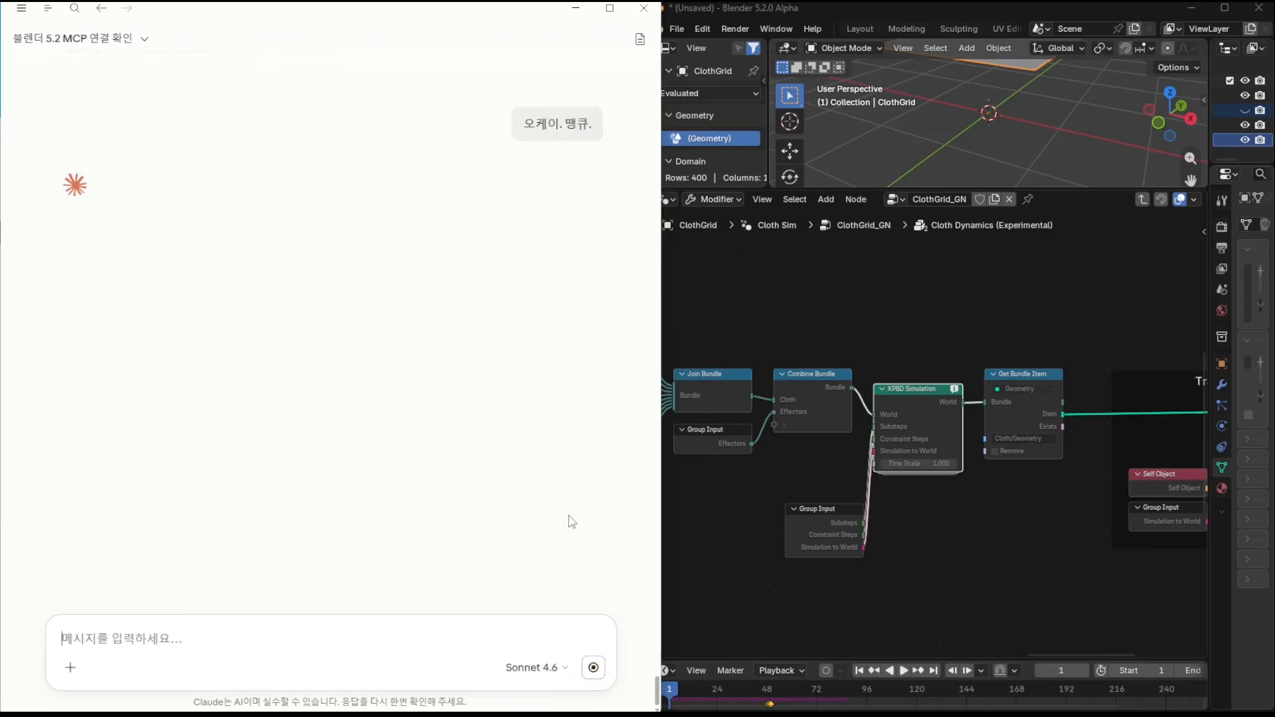